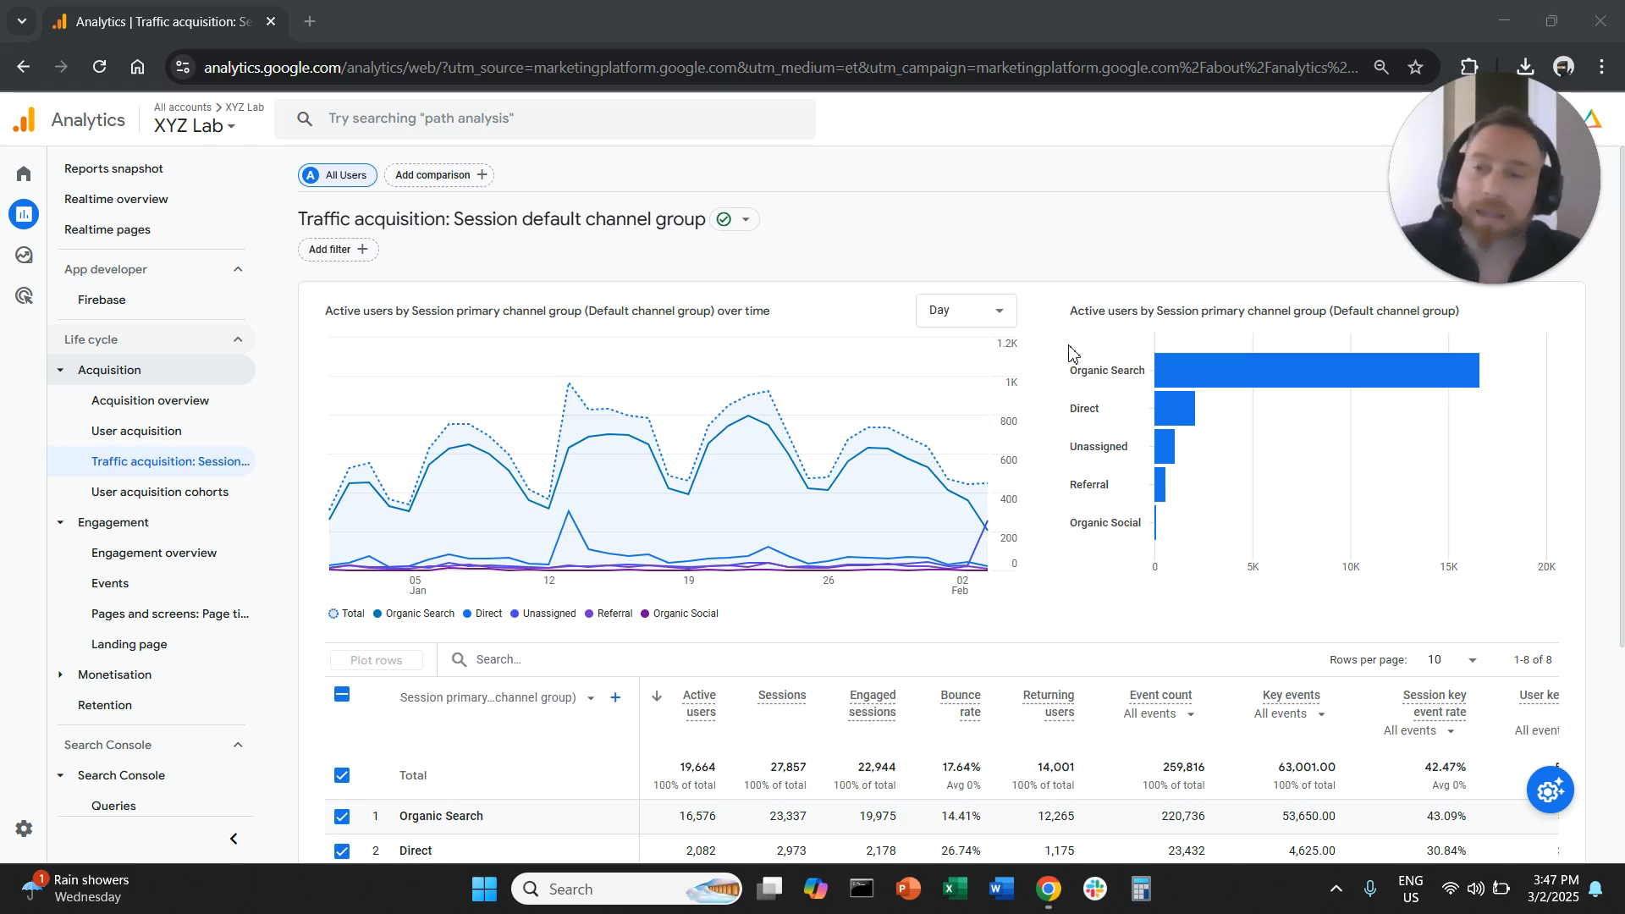
- Break down the traffic acquisition table by Session source/medium
left_click(46, 350)
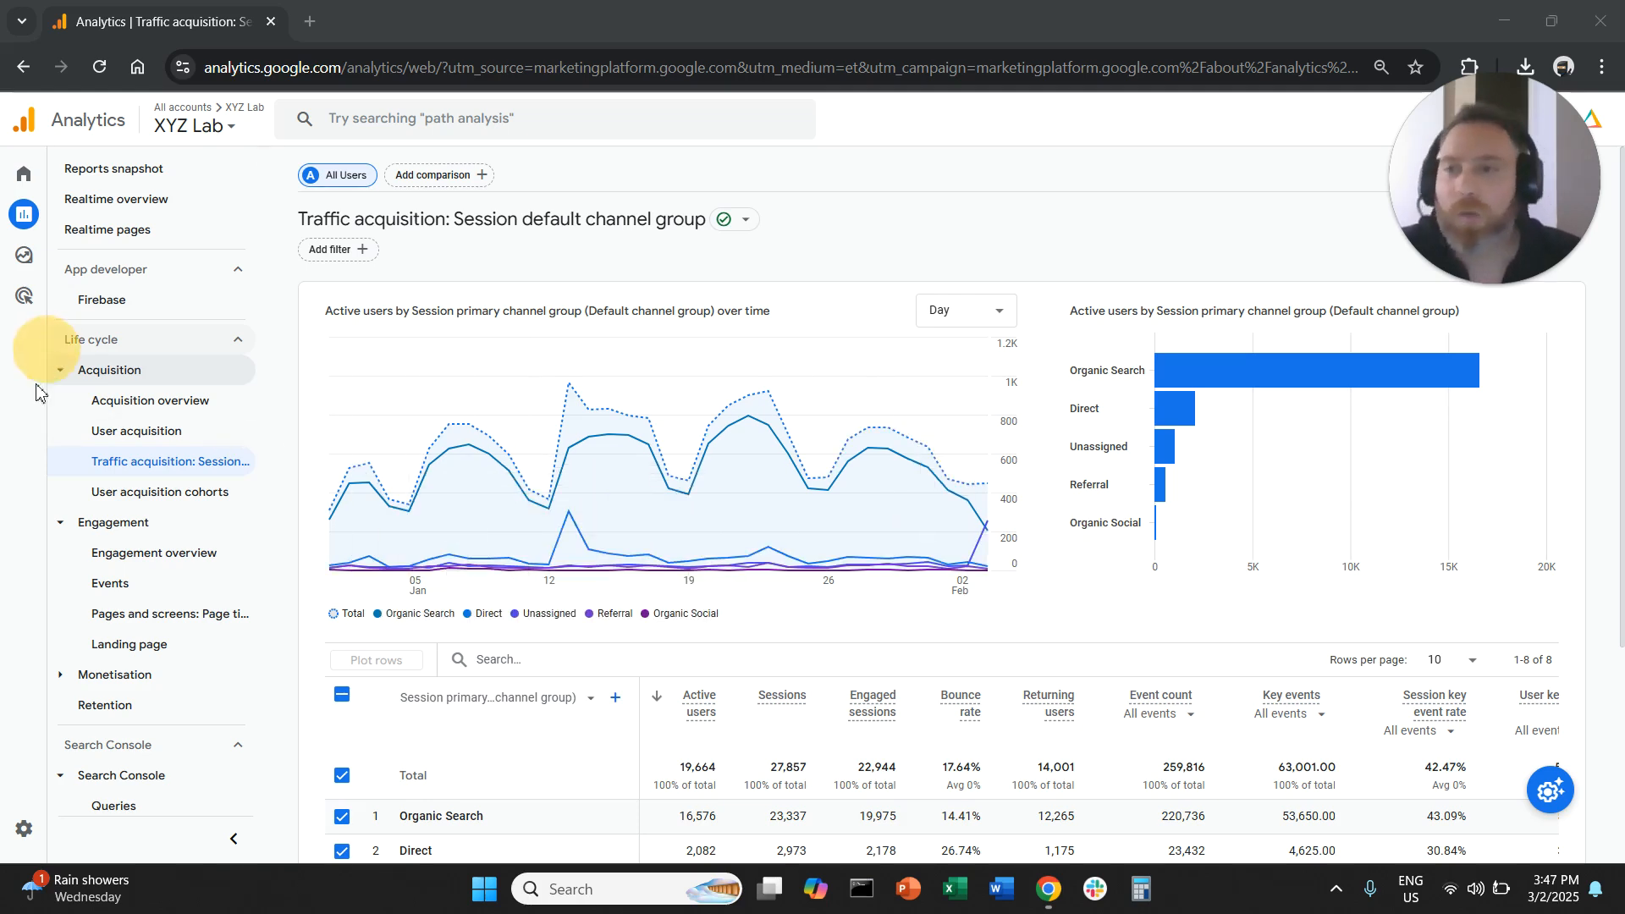
mouse_move(41, 394)
left_mouse_down()
mouse_move(1, 627)
mouse_move(59, 618)
left_mouse_up()
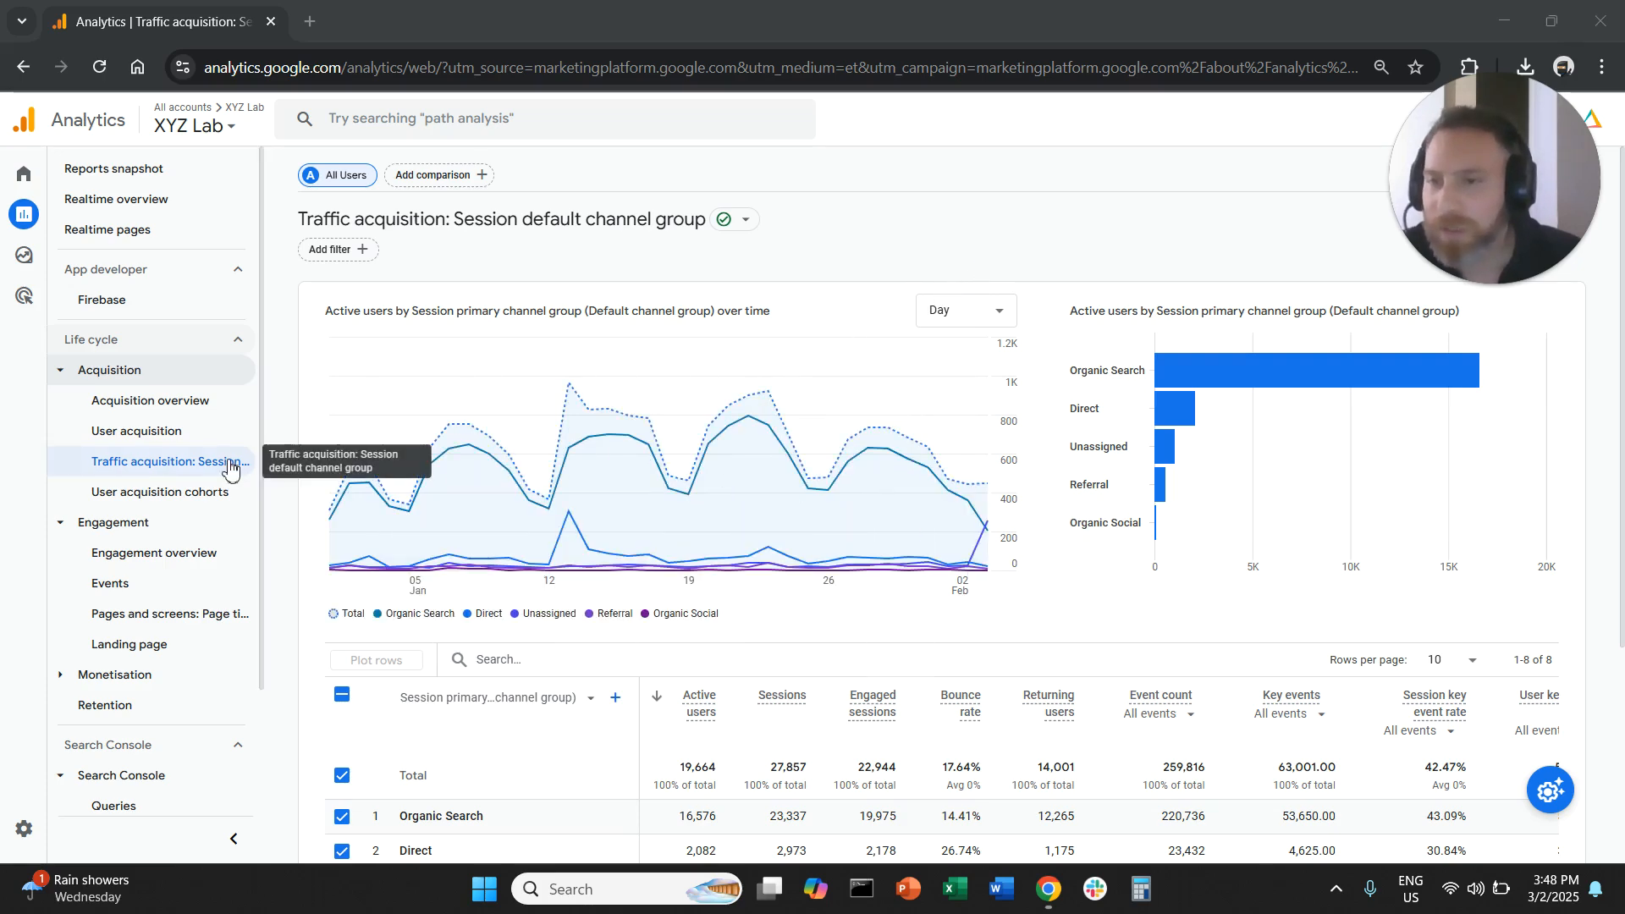
scroll(728, 423, "down", 2)
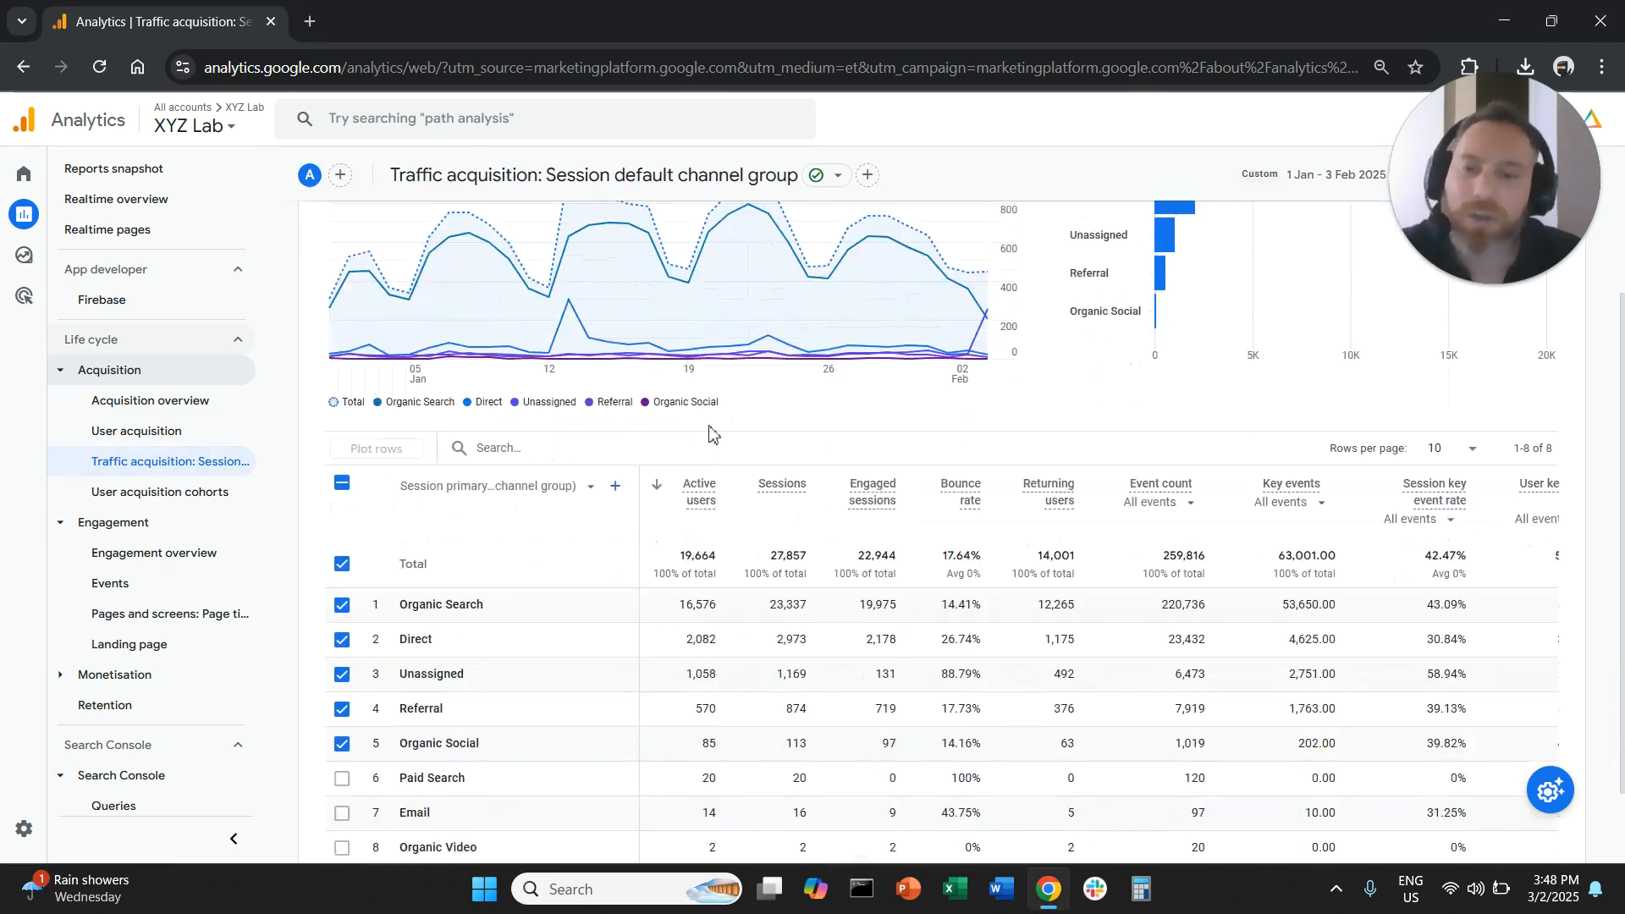
scroll(651, 451, "down", 1)
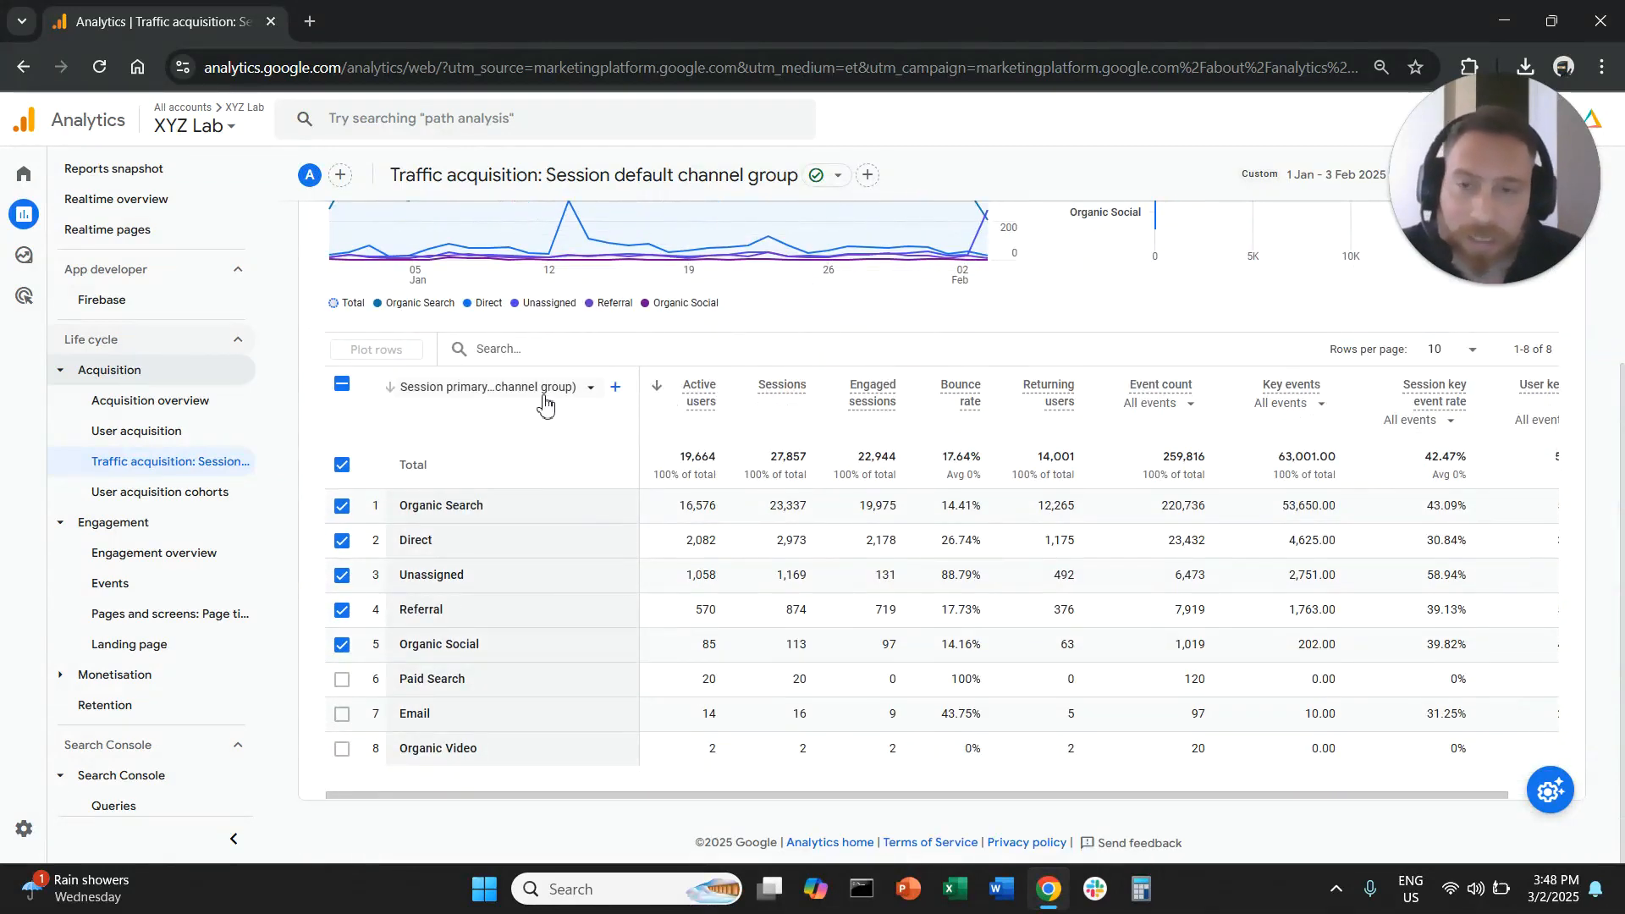
left_click(544, 398)
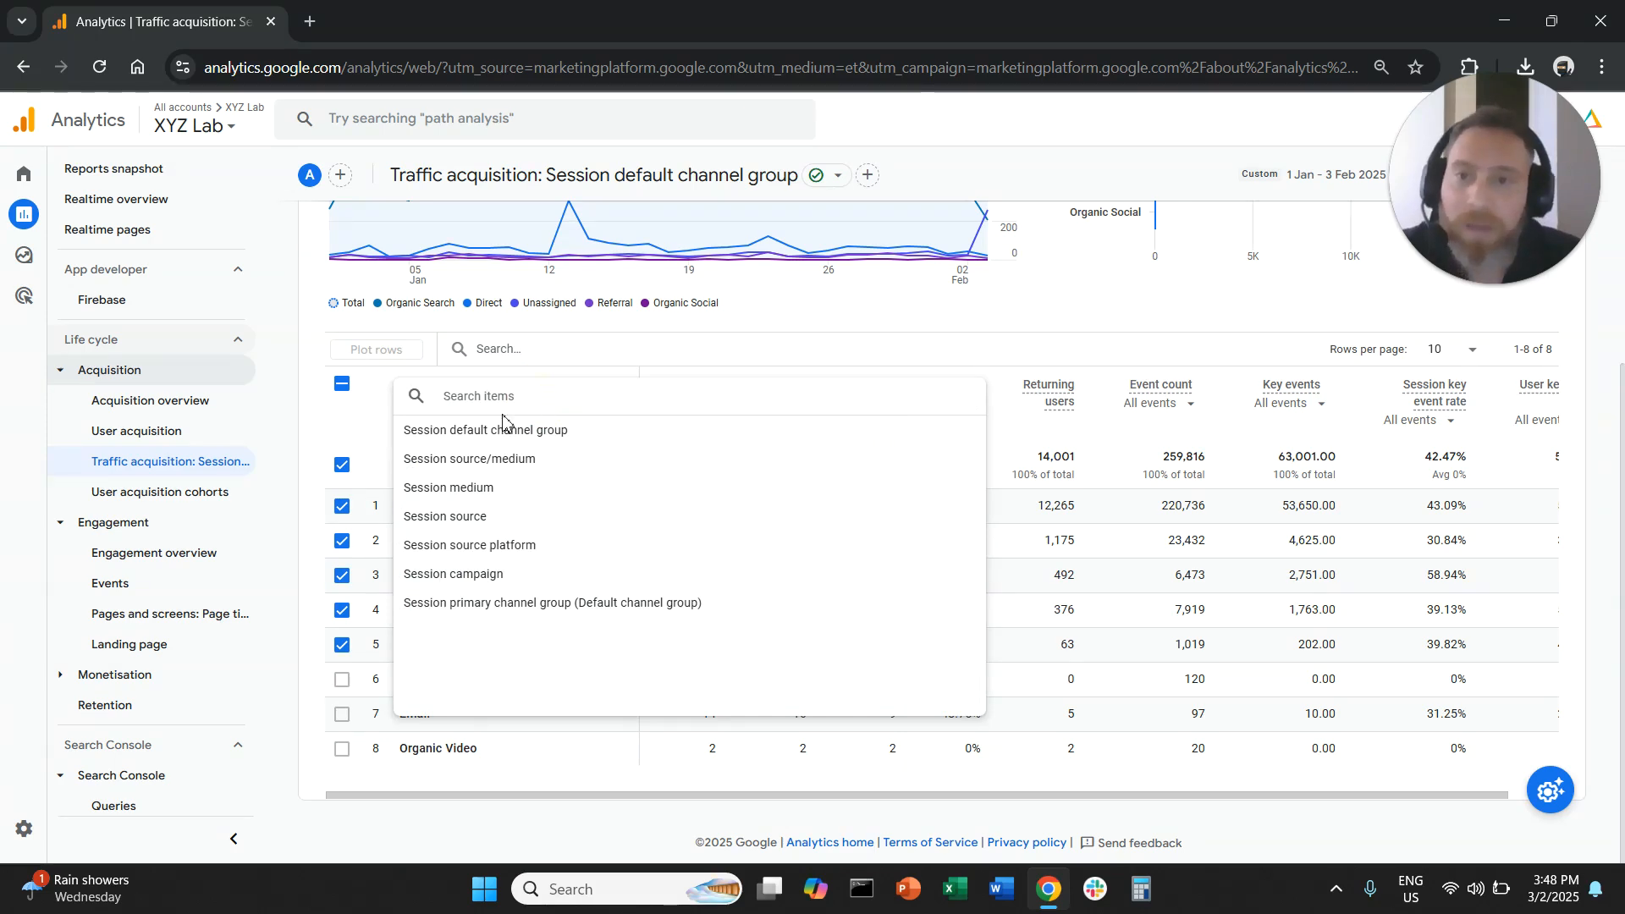
left_click(533, 468)
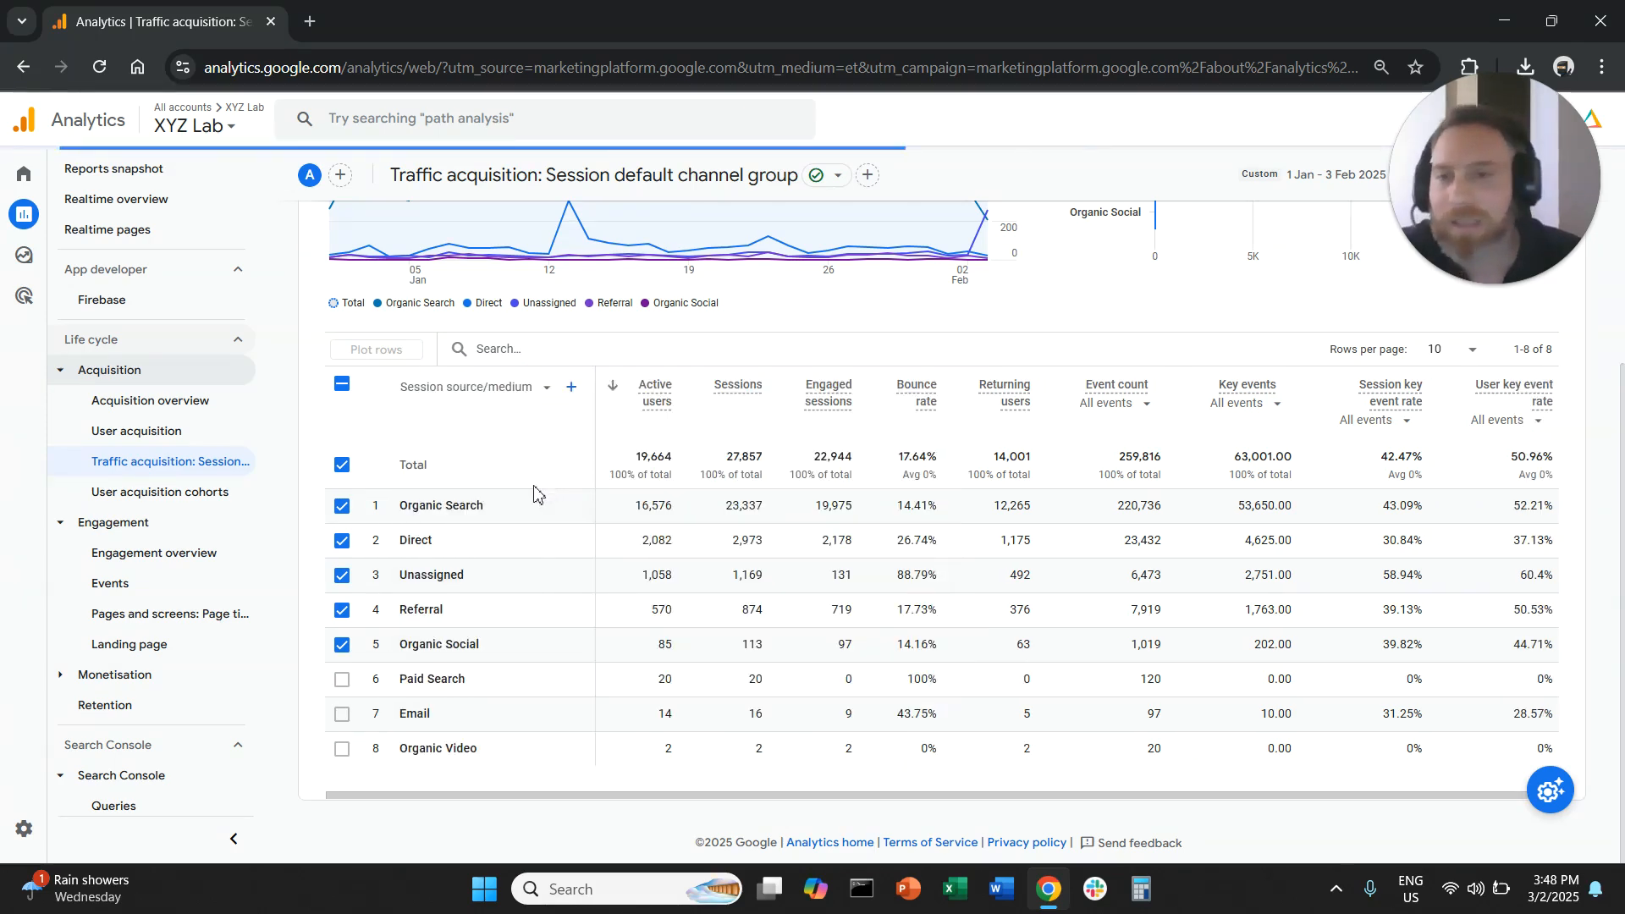
- Filter the source/medium table for "organic" and clear the selection of all plotted rows
left_click(498, 347)
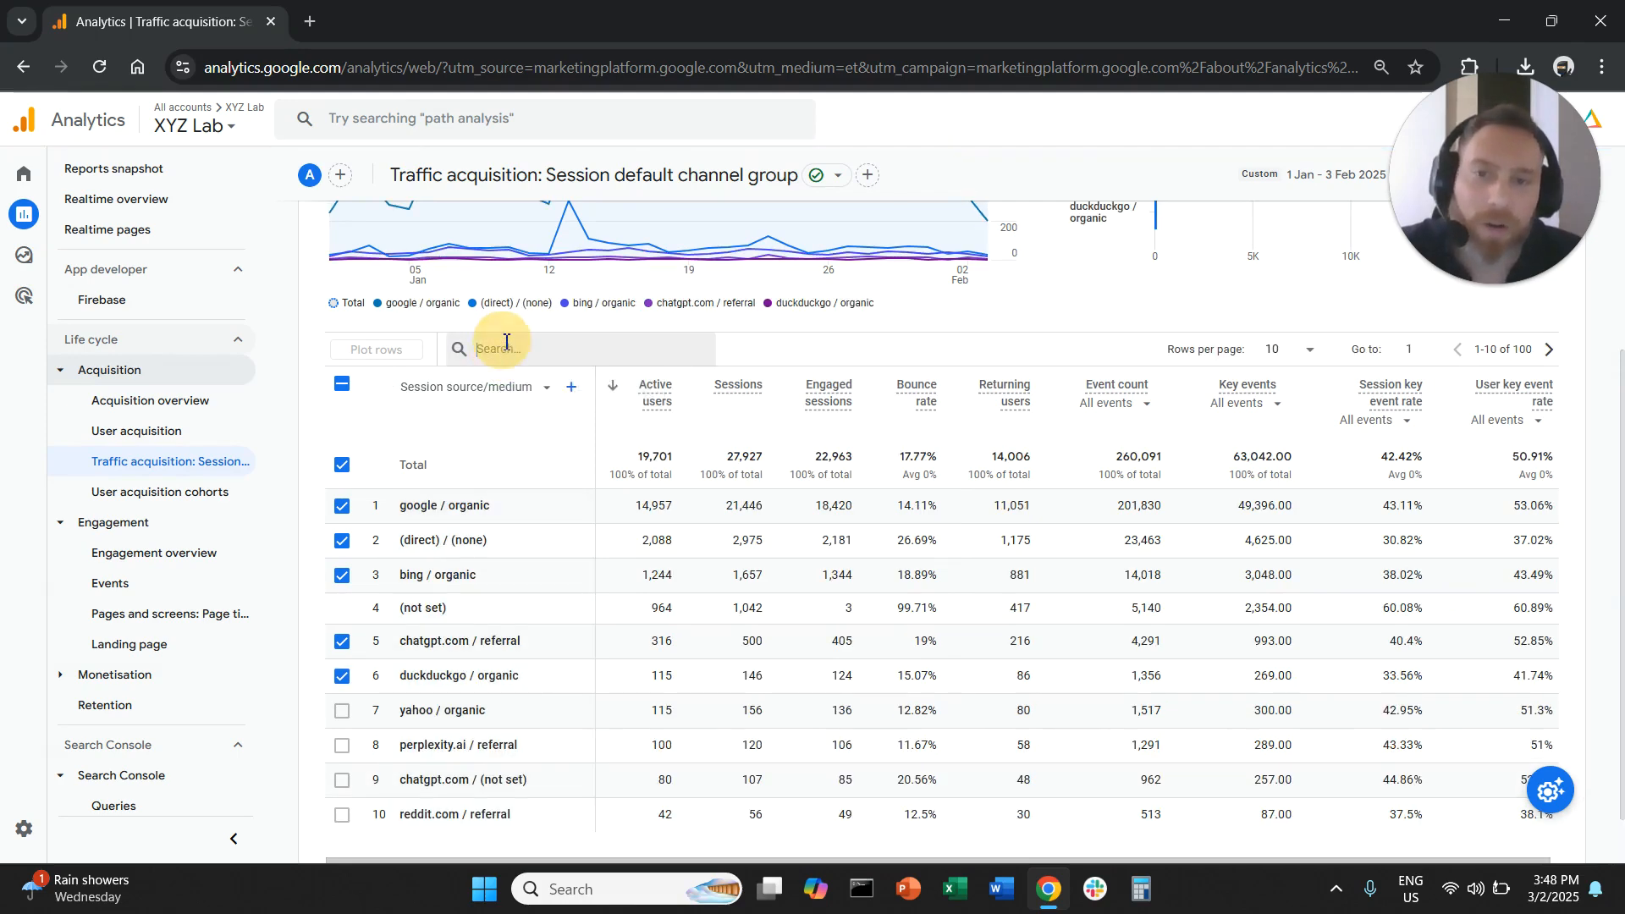
type("organic")
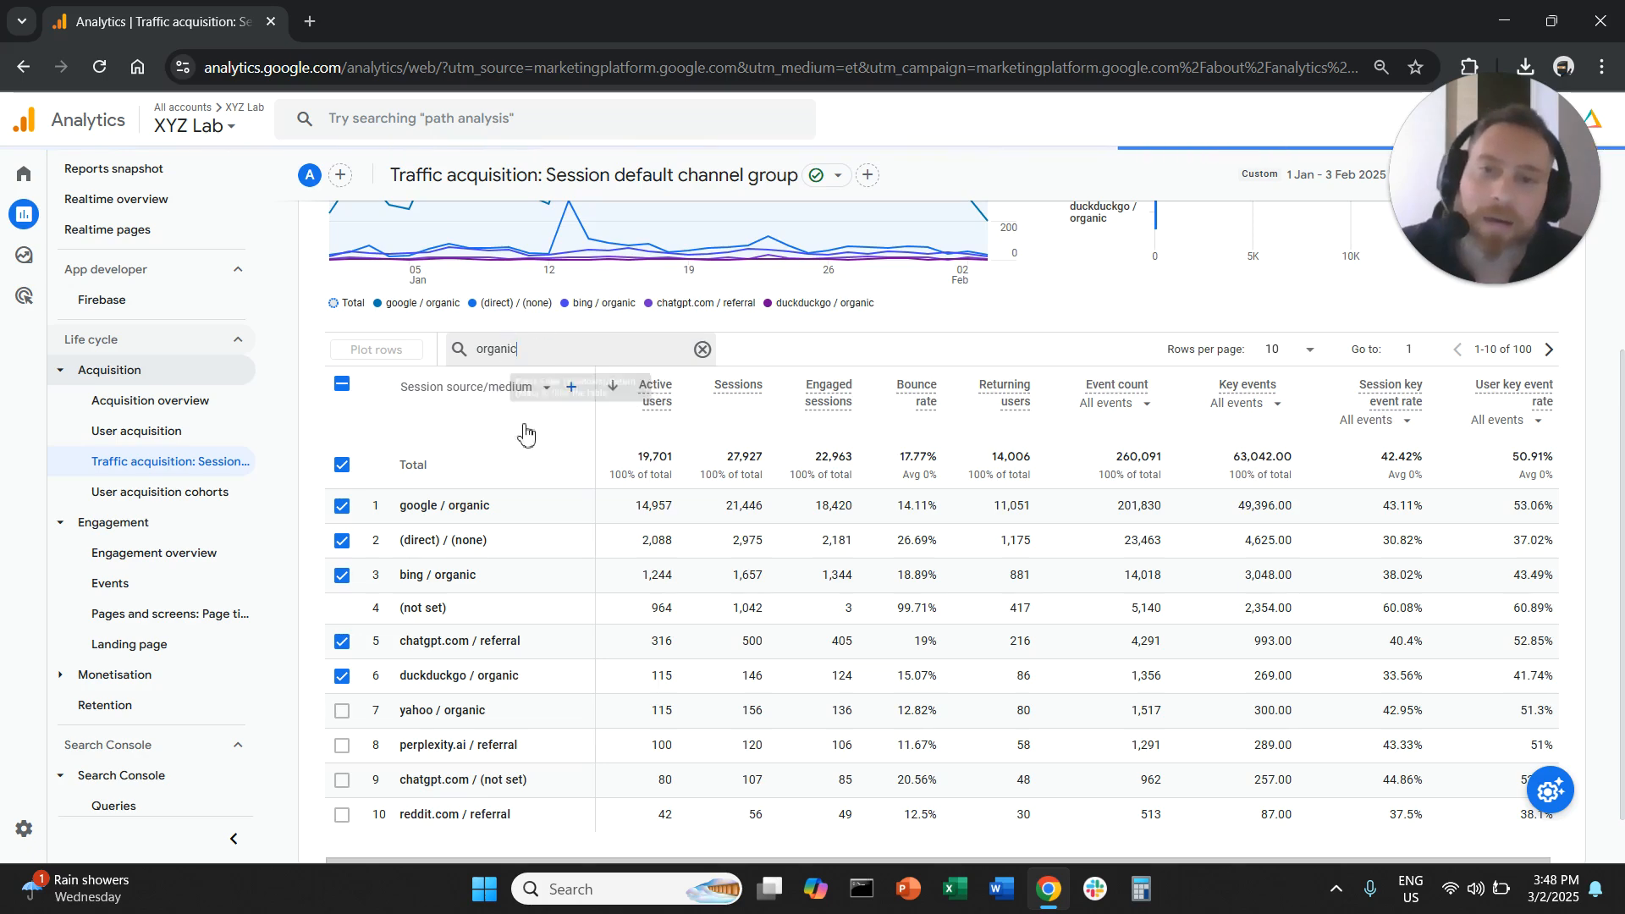
left_click(343, 385)
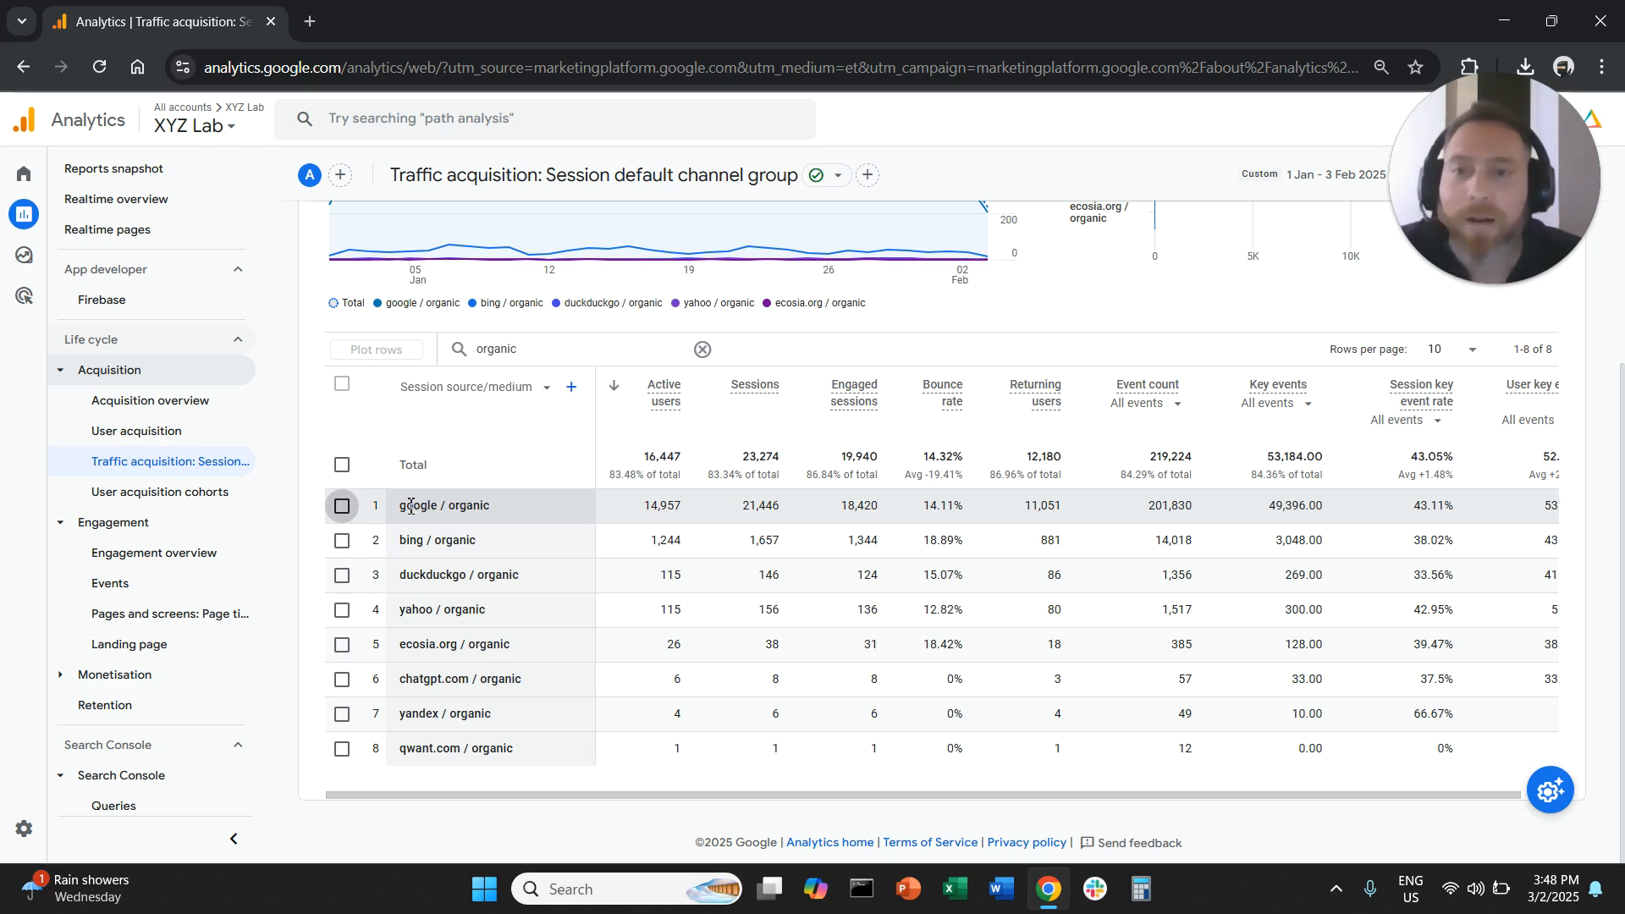
- Examine which search engines send organic traffic and how many sessions each one brings
left_click_drag(405, 506, 439, 515)
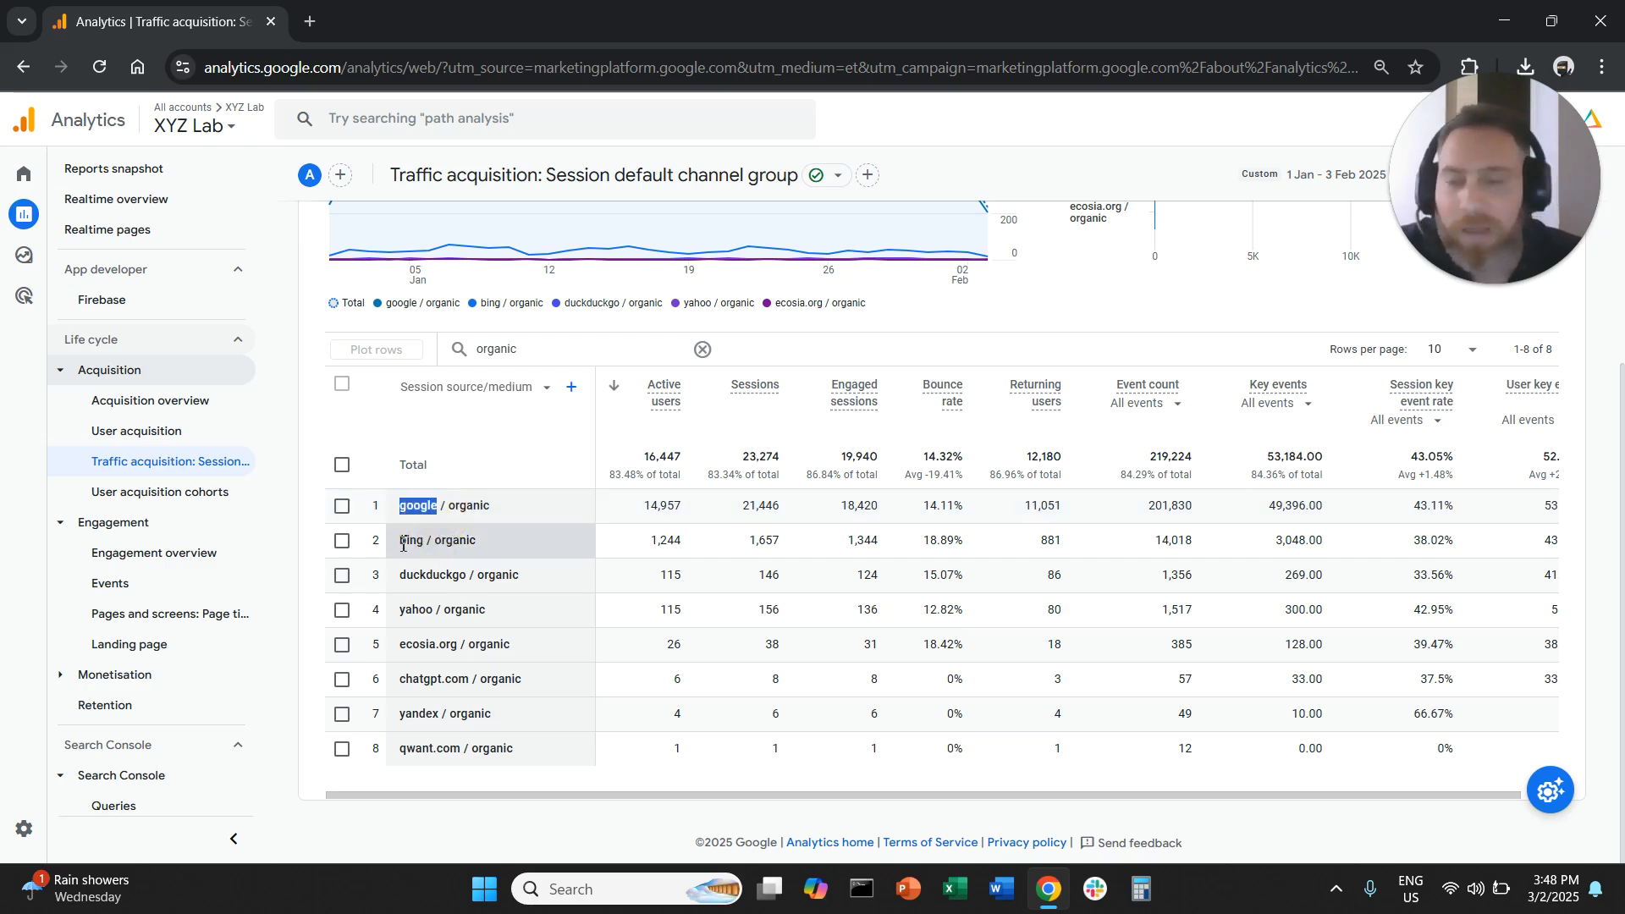
left_click_drag(401, 542, 426, 545)
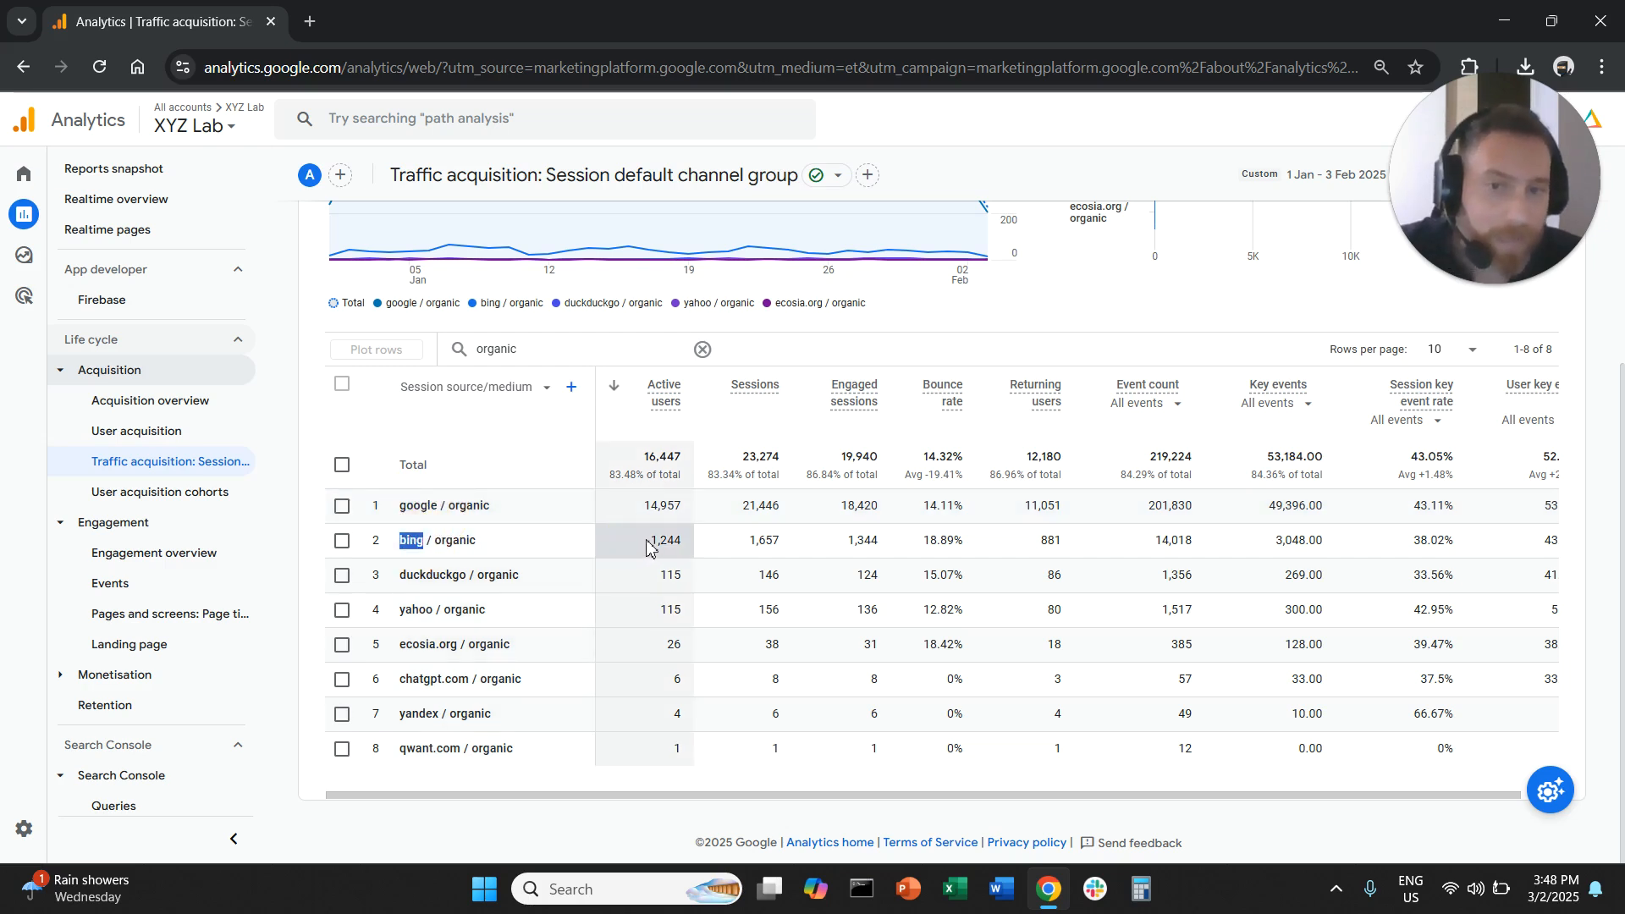
left_click_drag(411, 578, 451, 646)
left_click(439, 688)
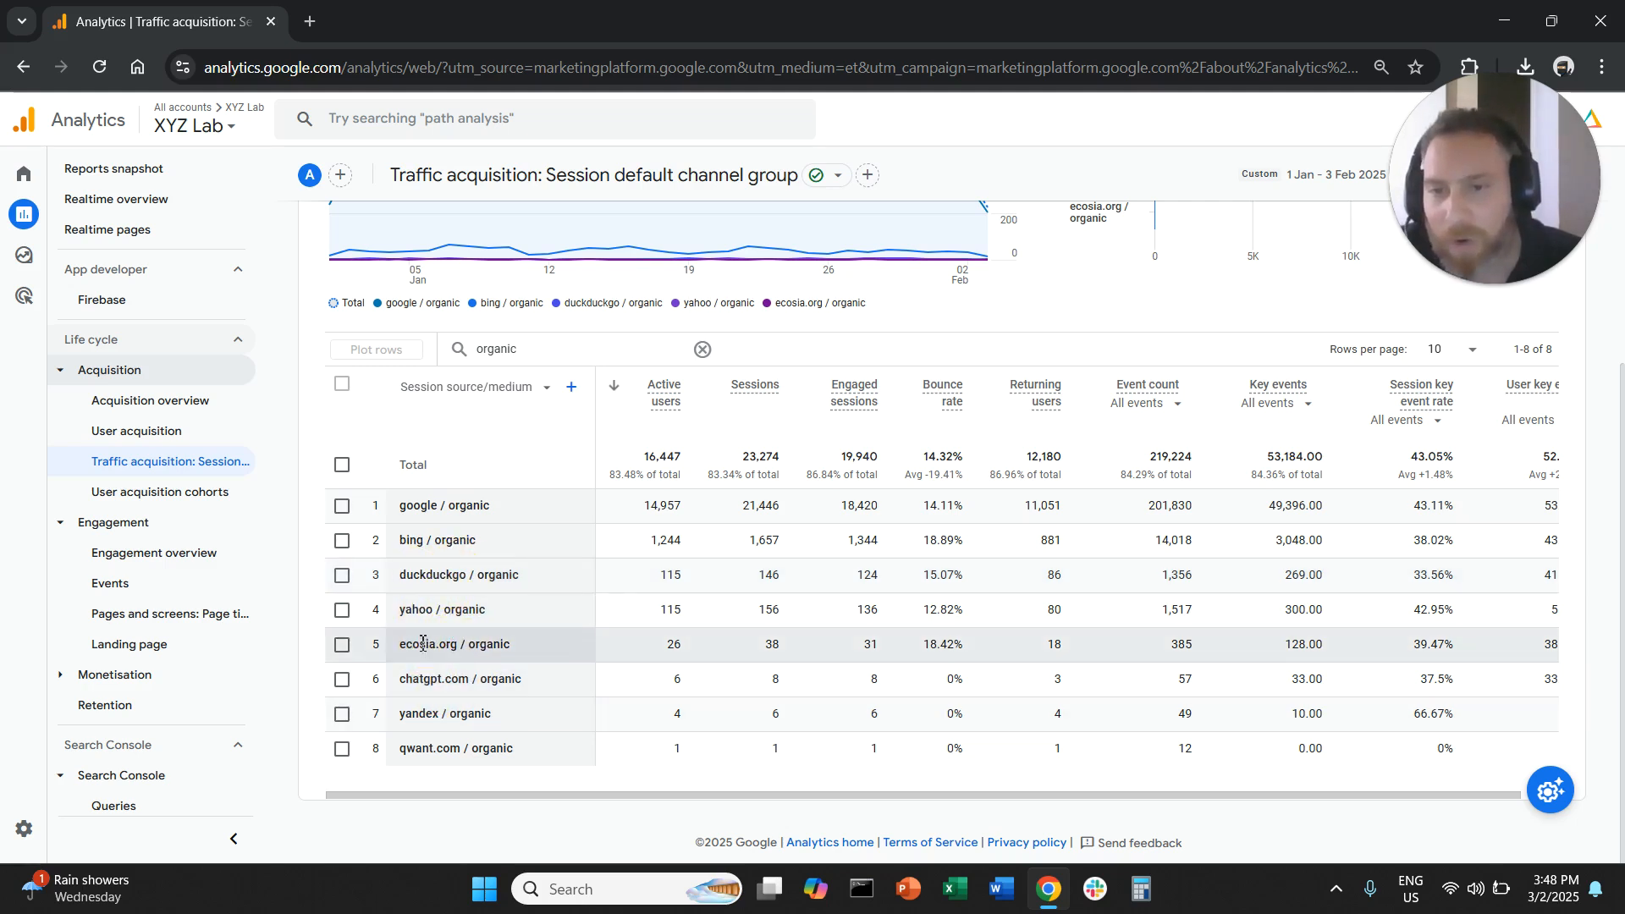
left_click(411, 683)
left_click(445, 670)
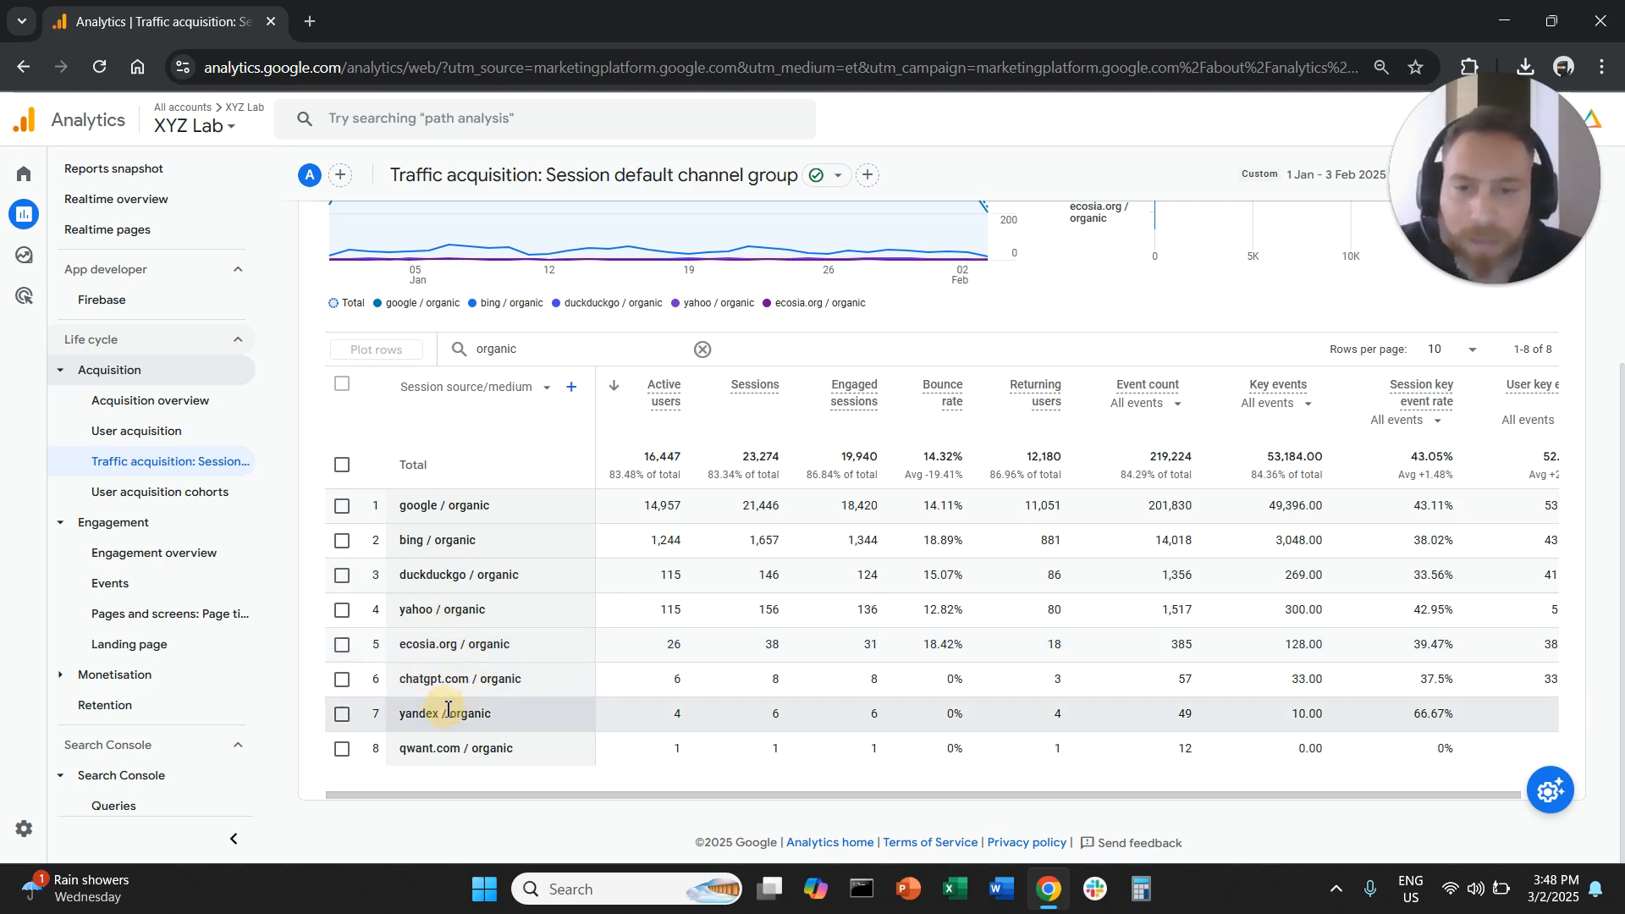
left_click(458, 709)
left_click(554, 705)
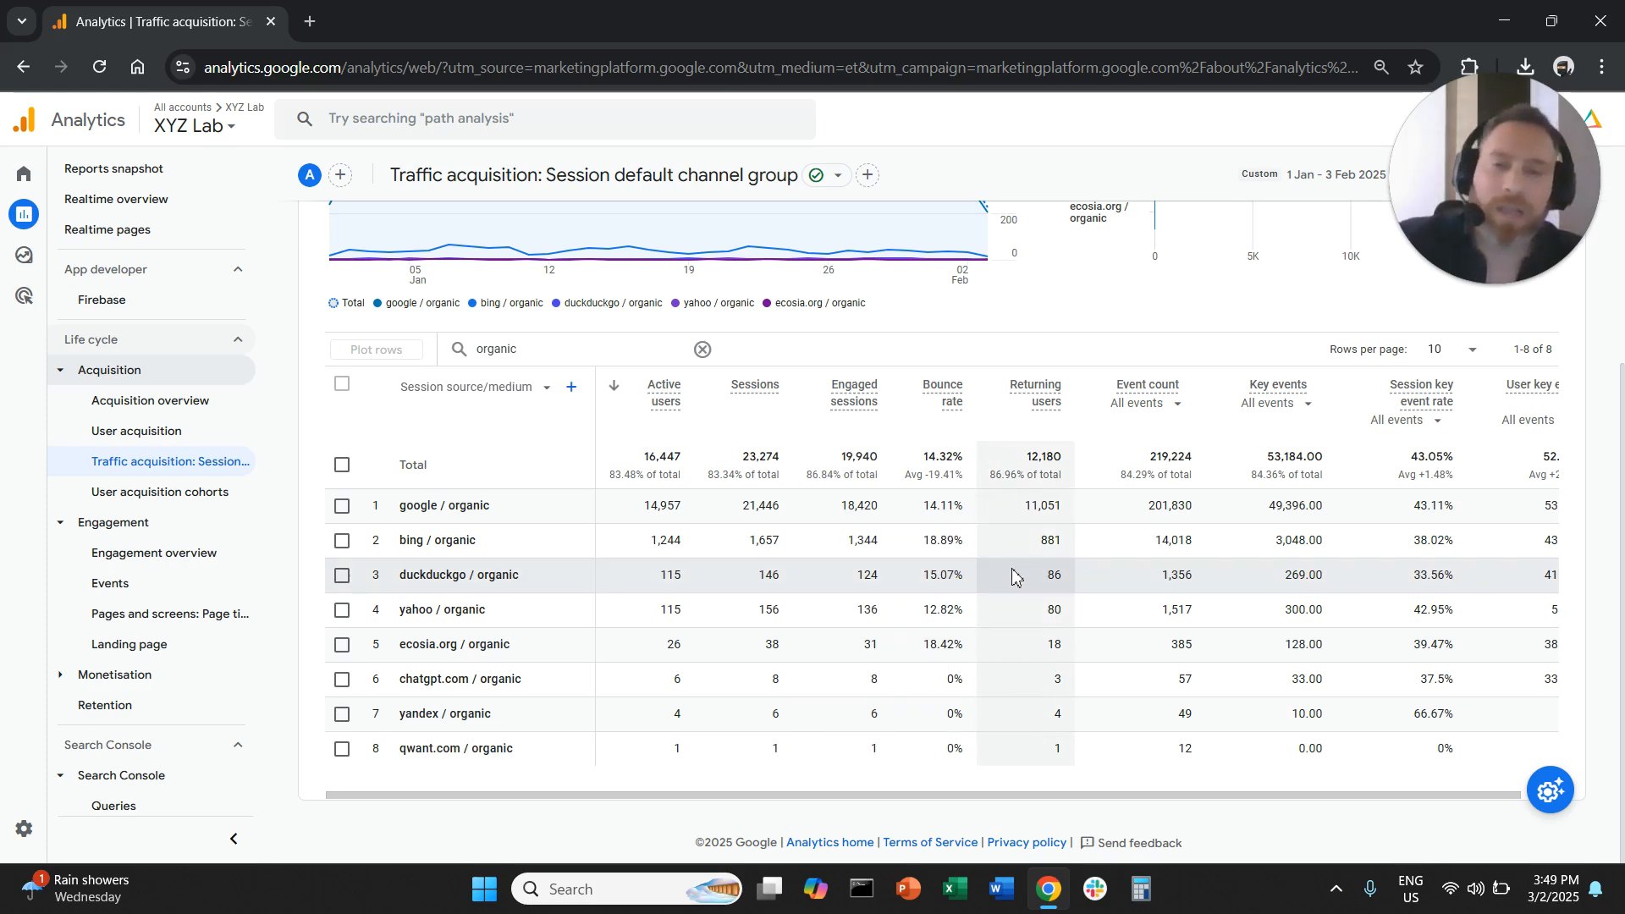
left_click(767, 398)
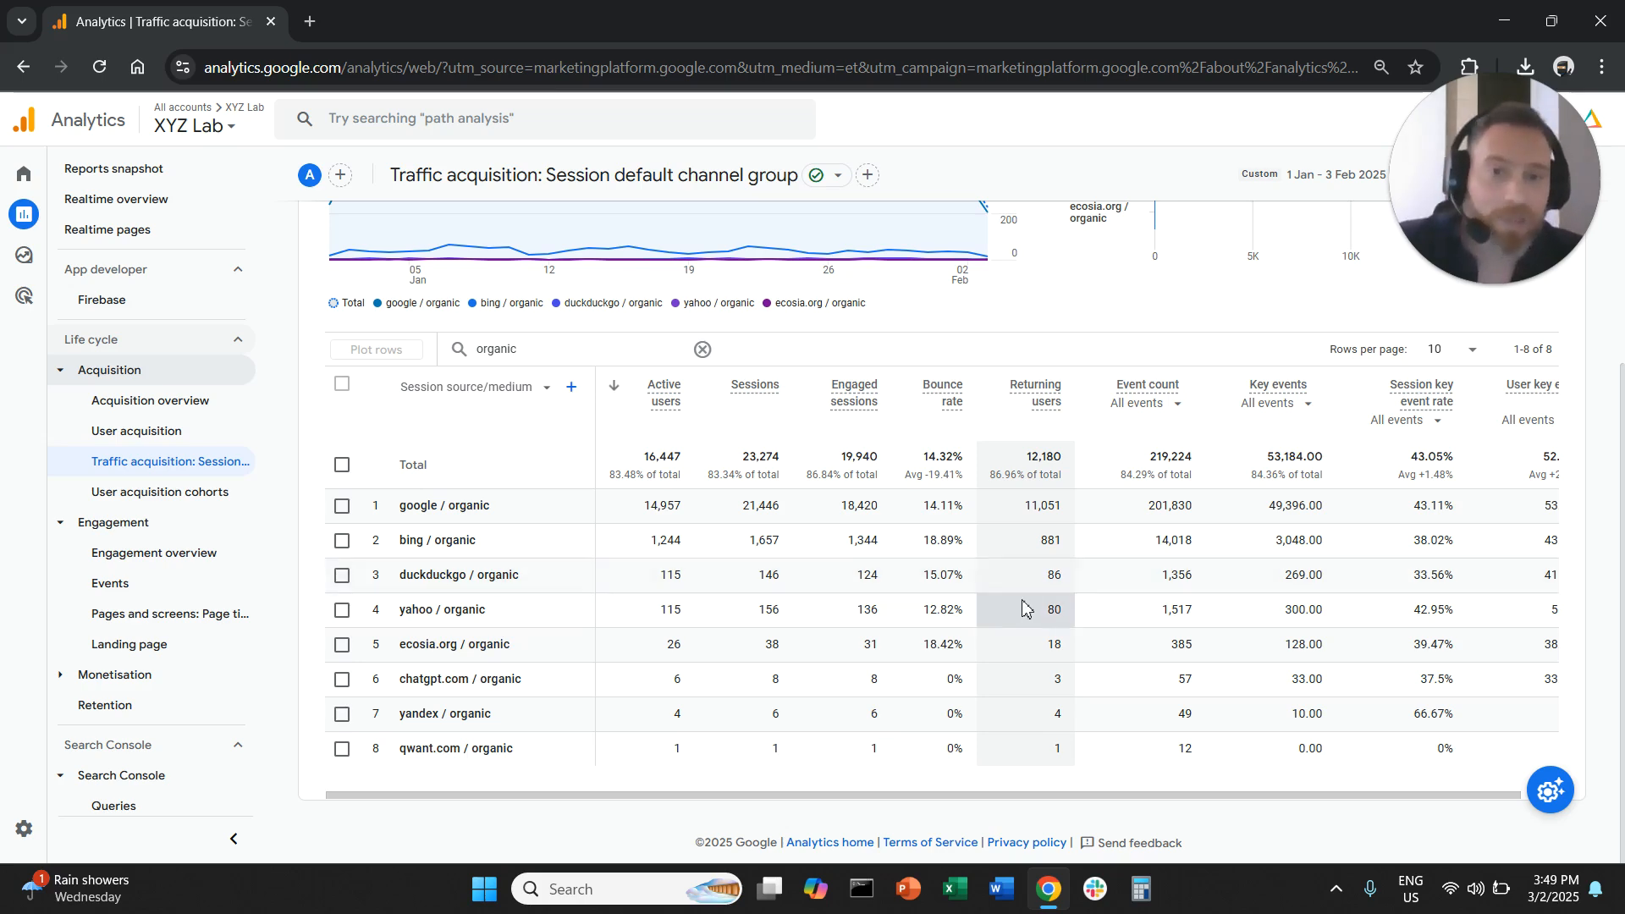
- Set the report's date range to the last 12 months with period comparison turned on
scroll(1024, 610, "up", 4)
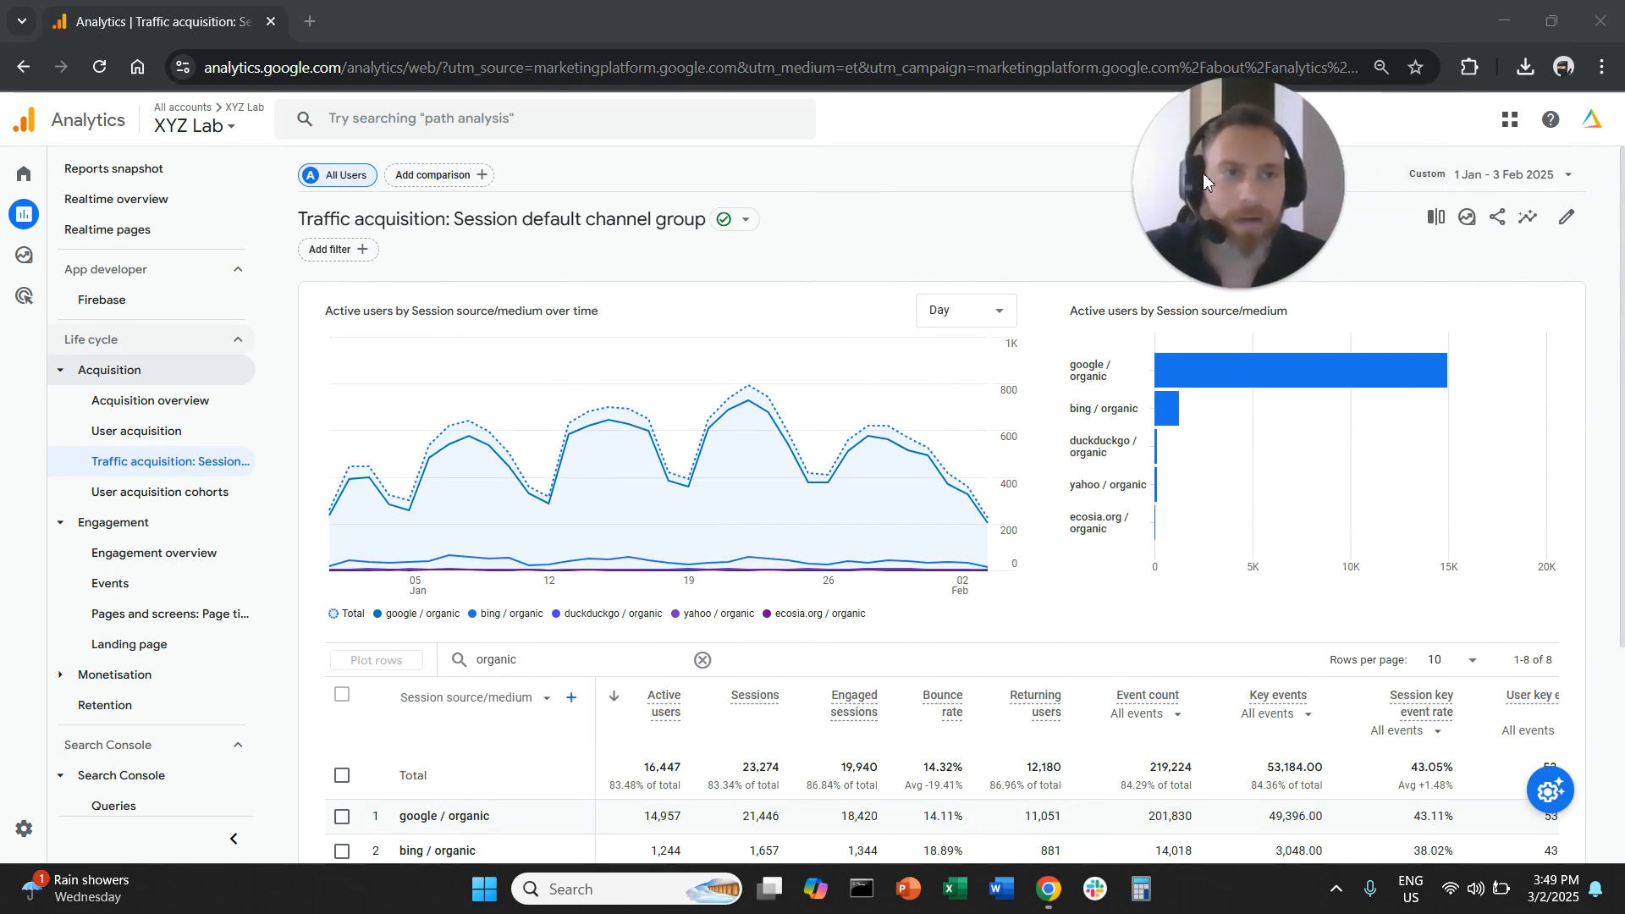
left_click(1504, 175)
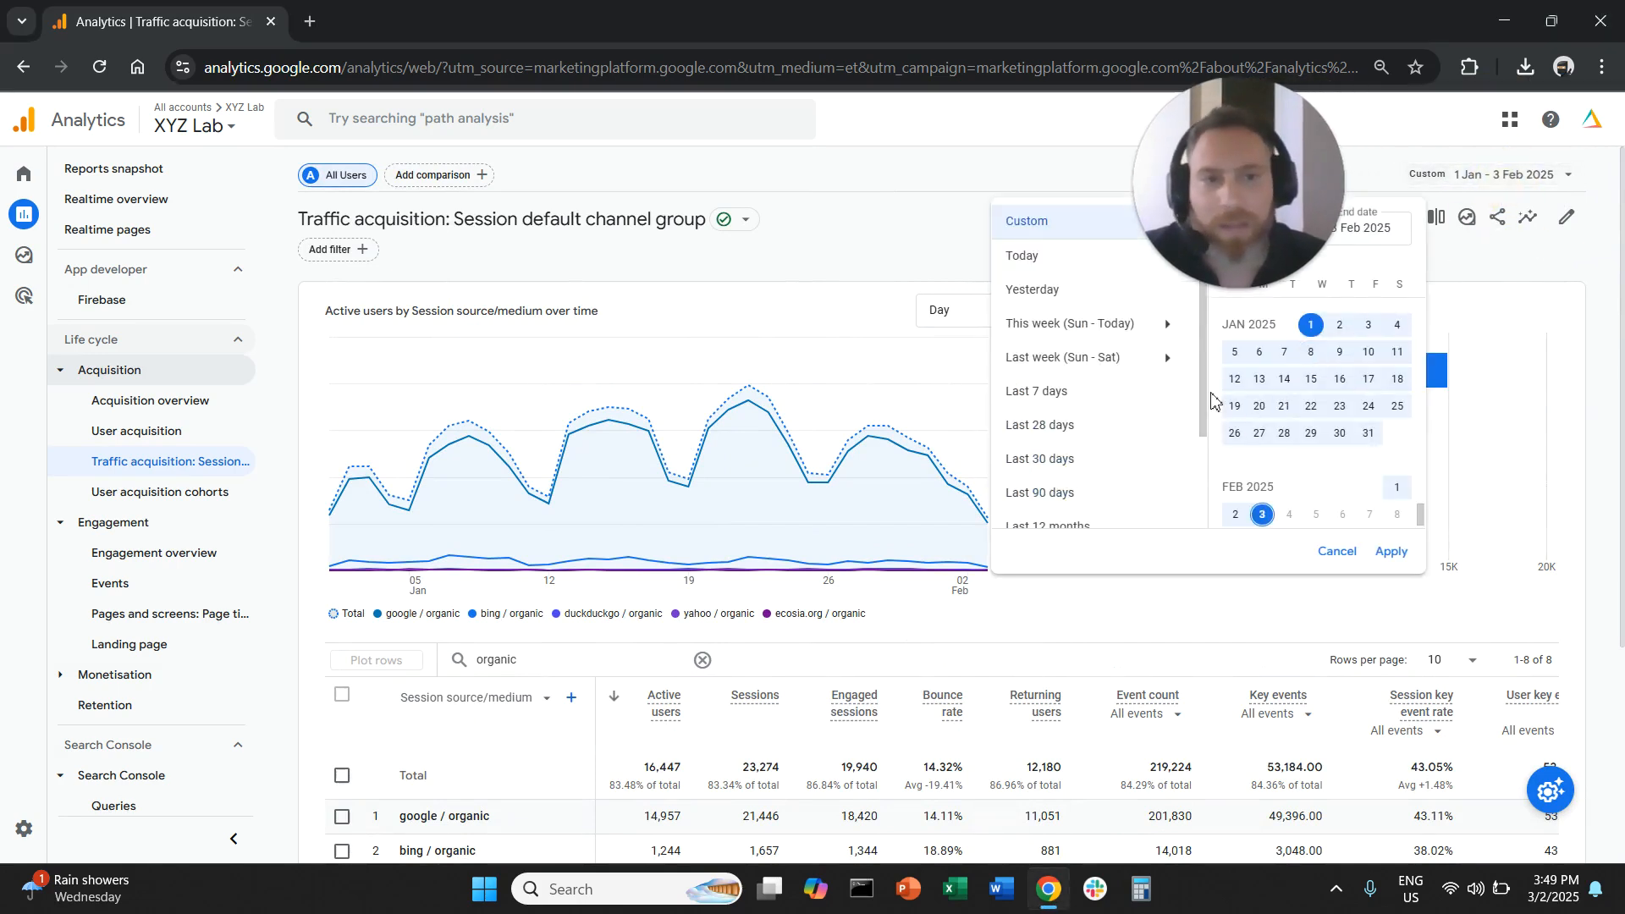
left_click(1211, 483)
left_click(1165, 505)
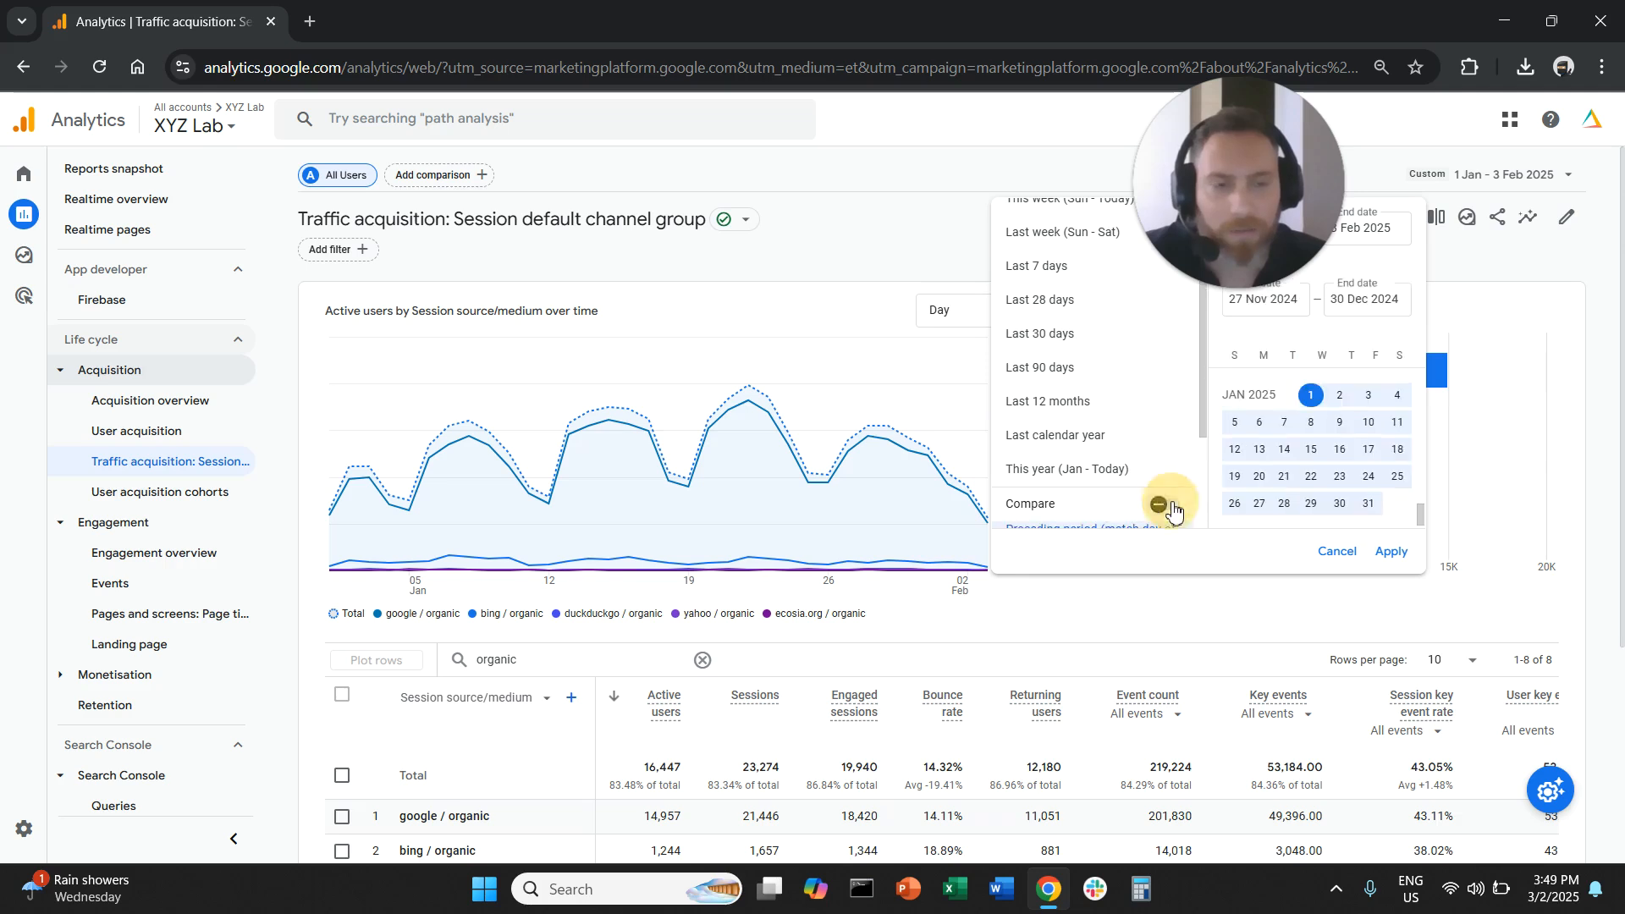
left_click(1133, 403)
left_click(1392, 551)
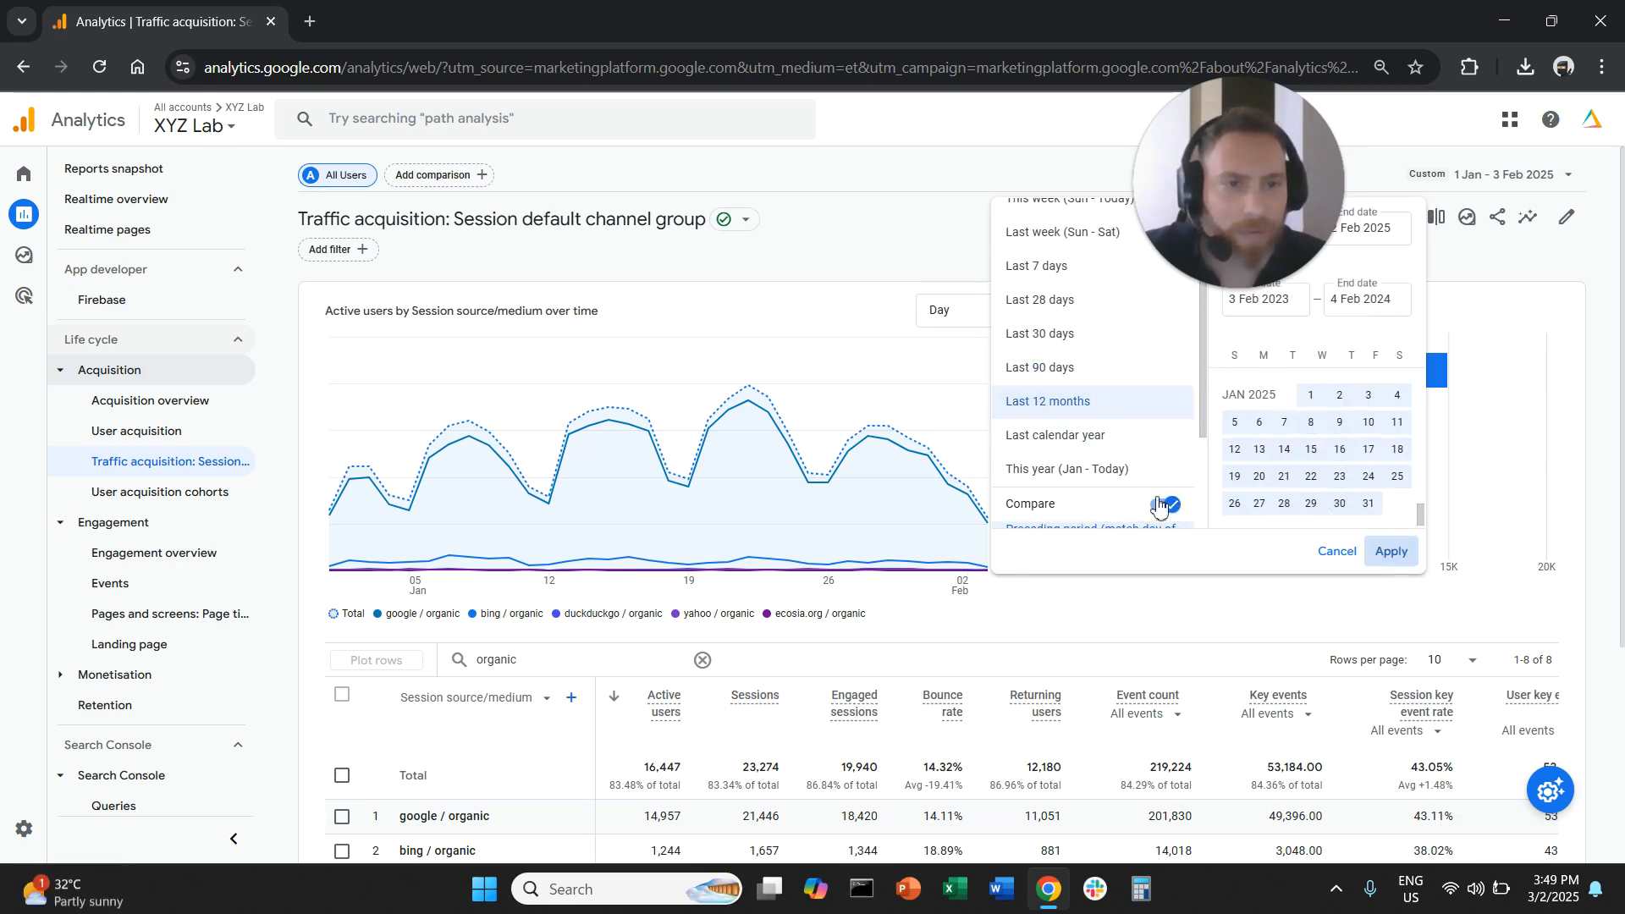
- Change the comparison period to the same period last year and apply it
left_click(1490, 182)
scroll(1058, 491, "down", 4)
scroll(1103, 481, "down", 1)
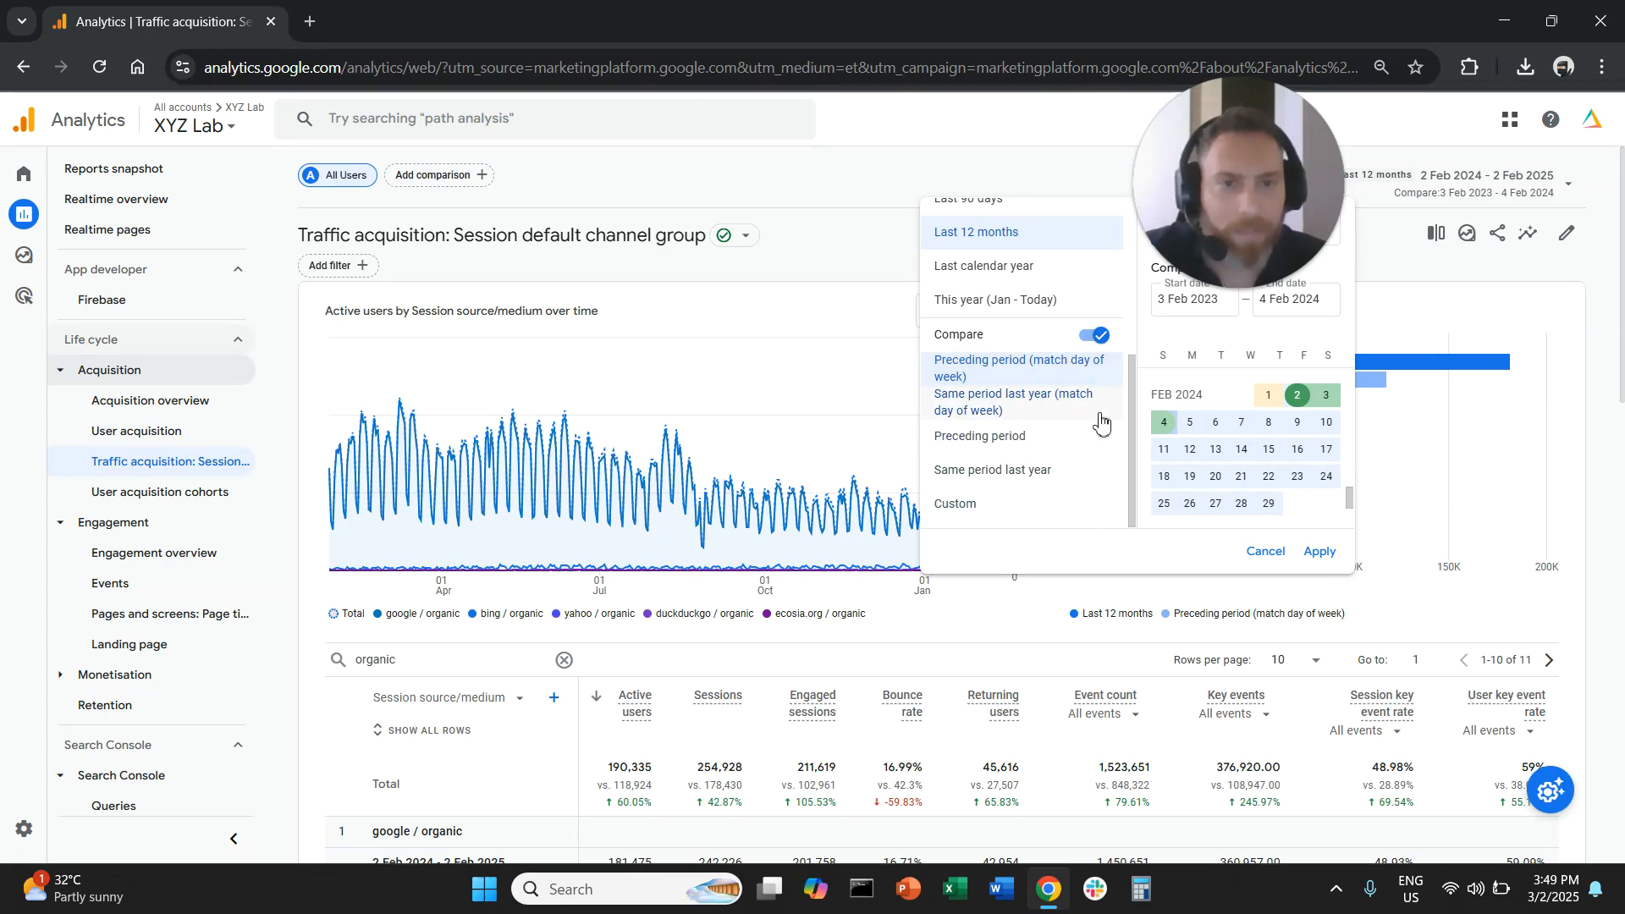
left_click(1046, 482)
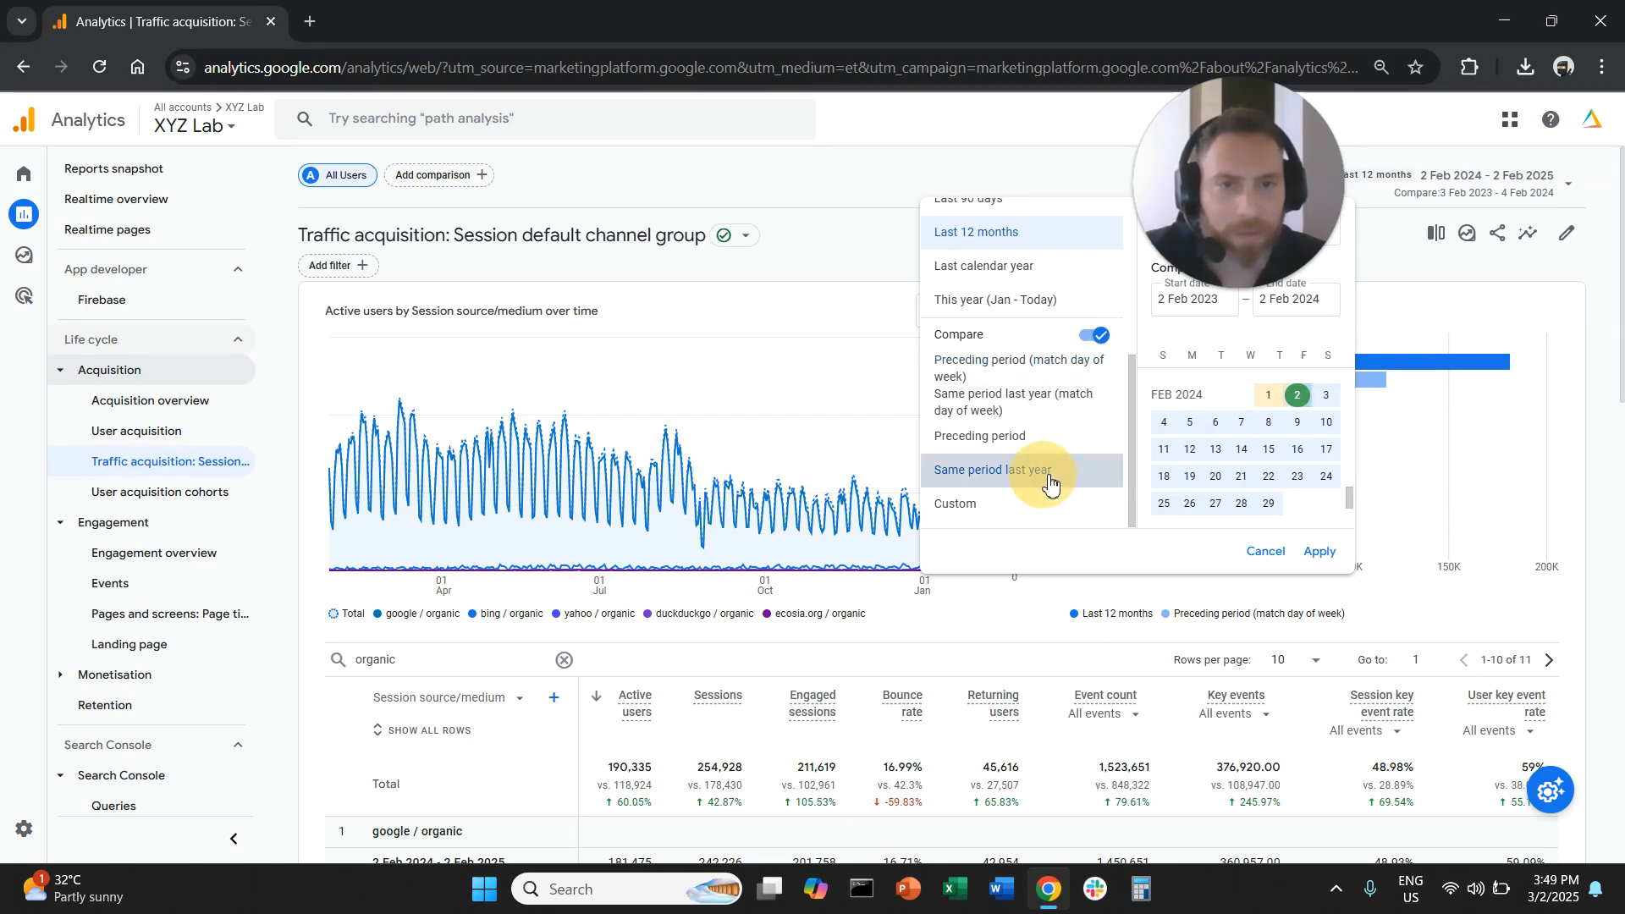
left_click(1321, 552)
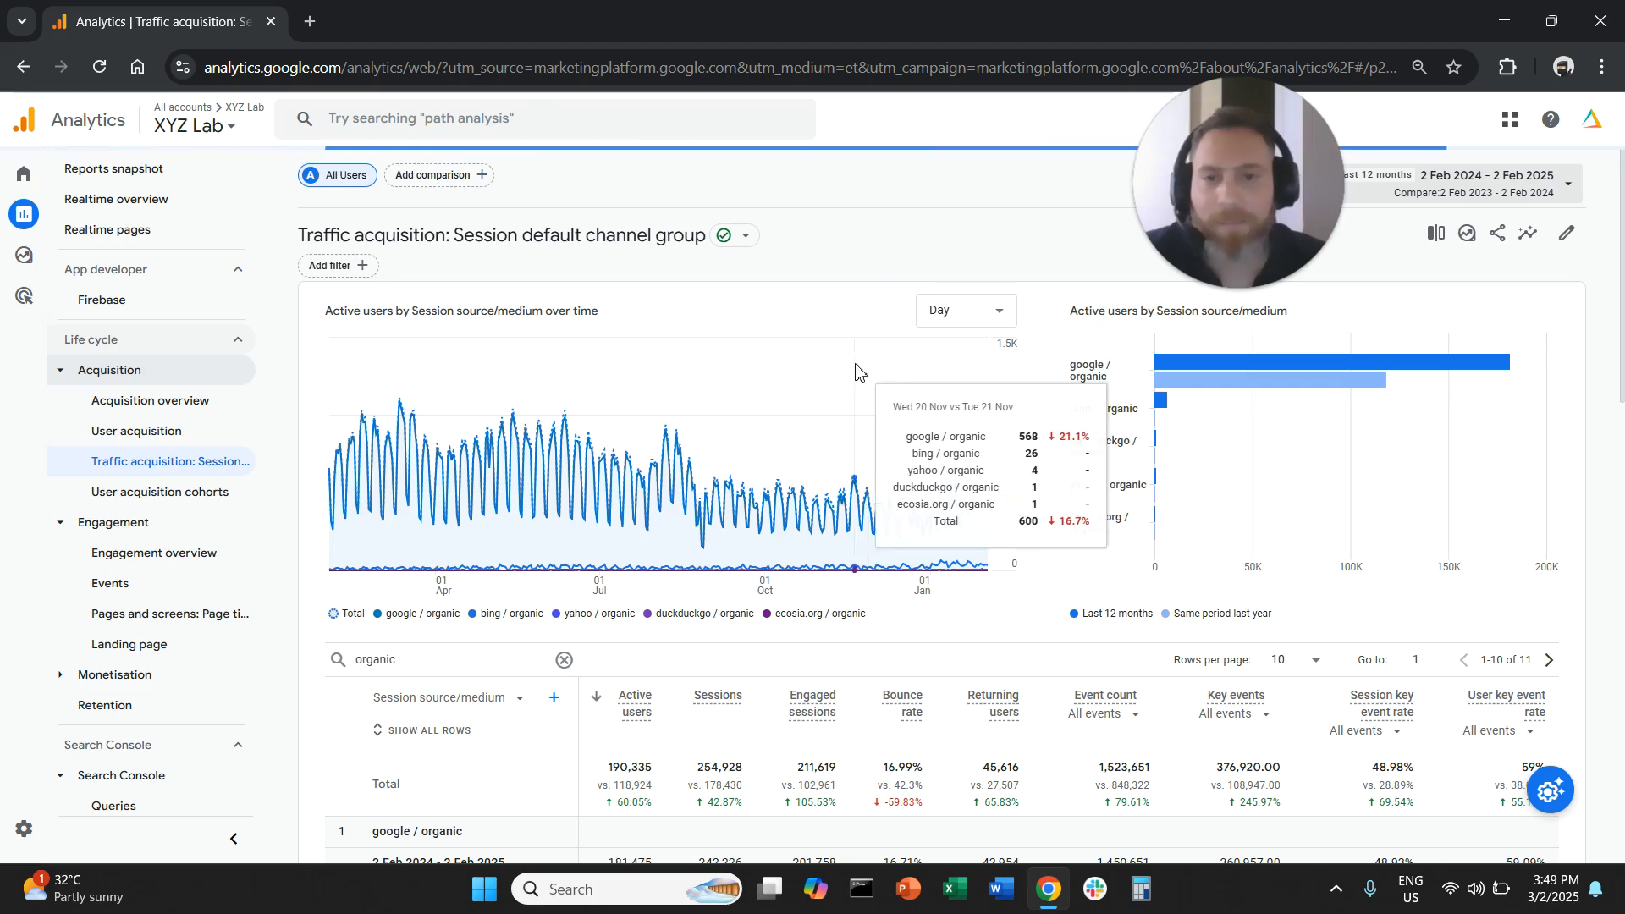
- Examine the year-over-year percentage change in sessions for each organic search source, from google down to qwant.com
scroll(913, 467, "down", 5)
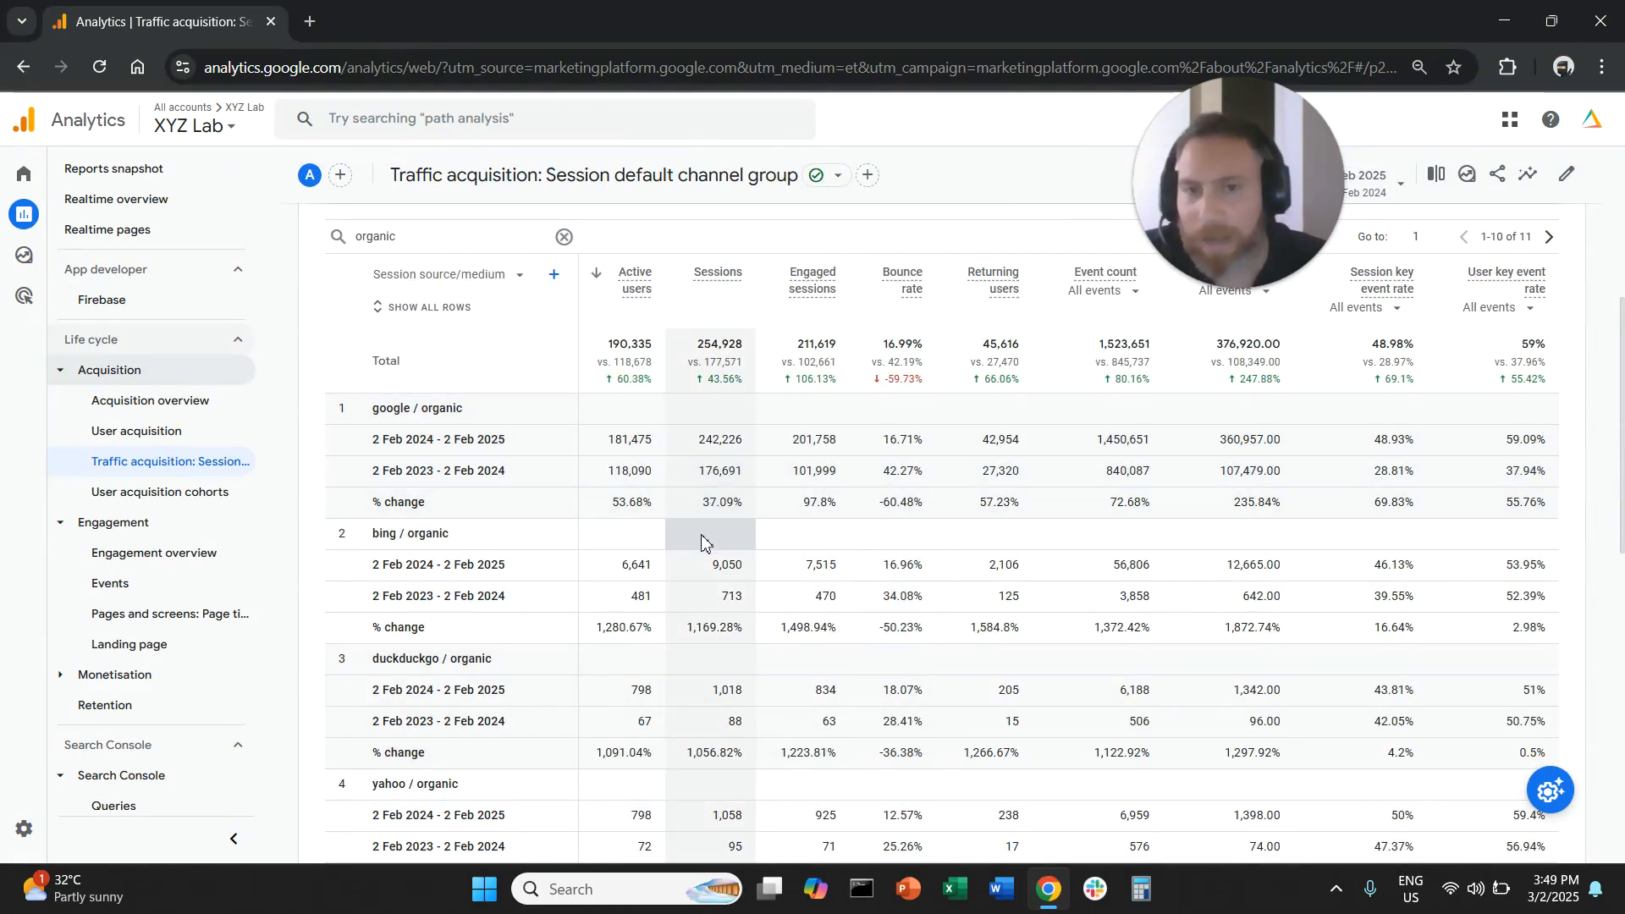
left_click_drag(379, 409, 451, 409)
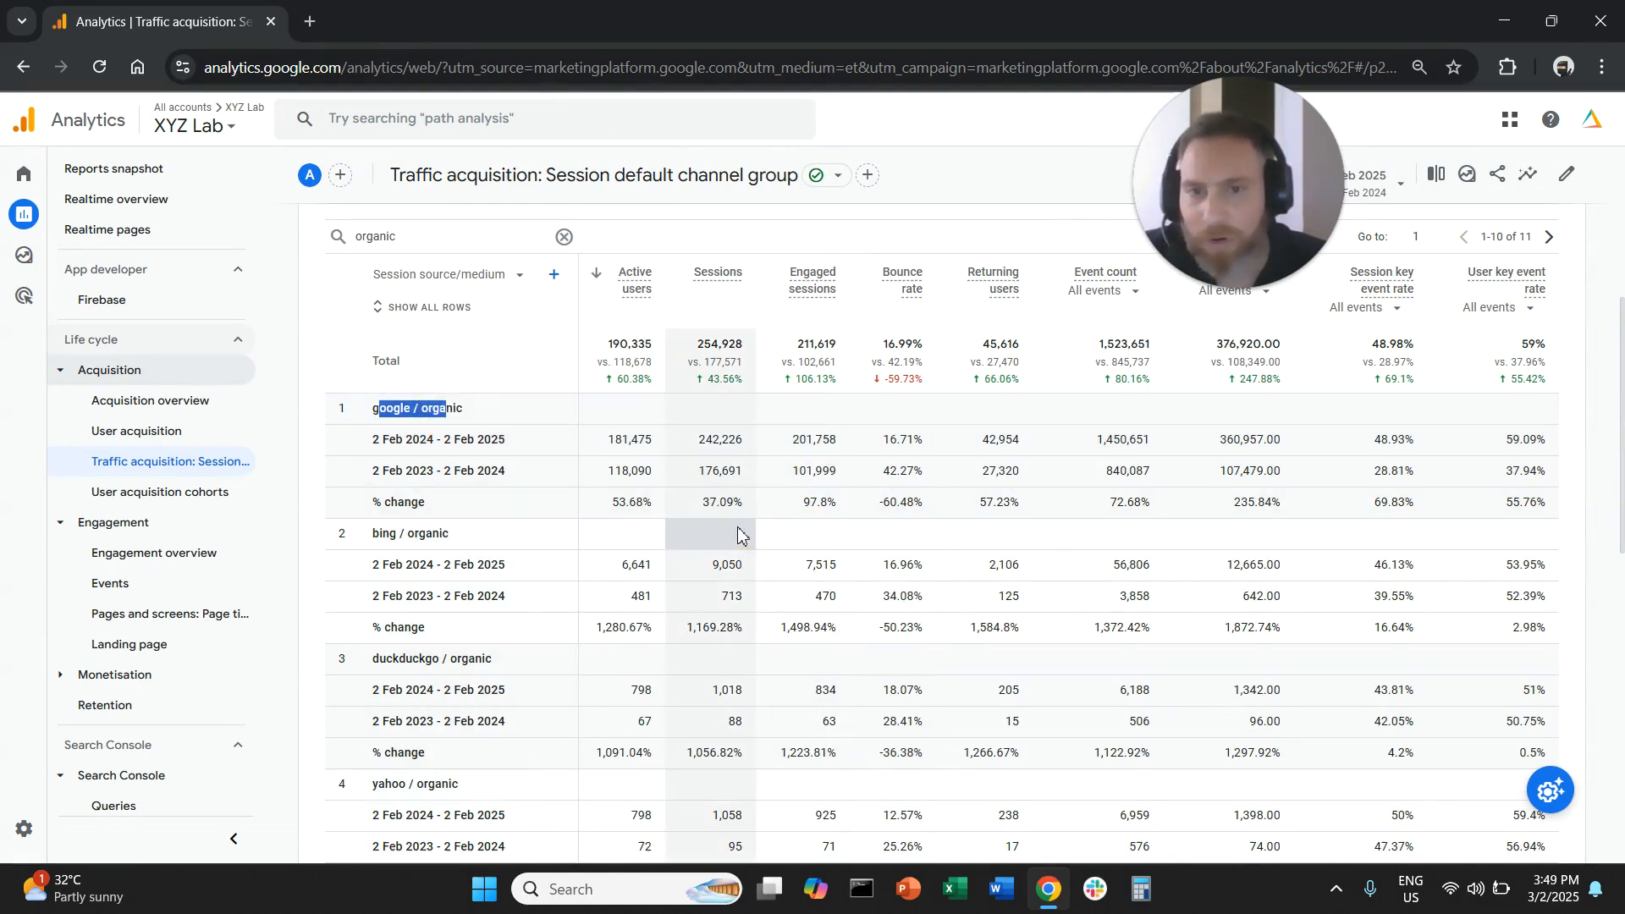
left_click_drag(701, 503, 743, 513)
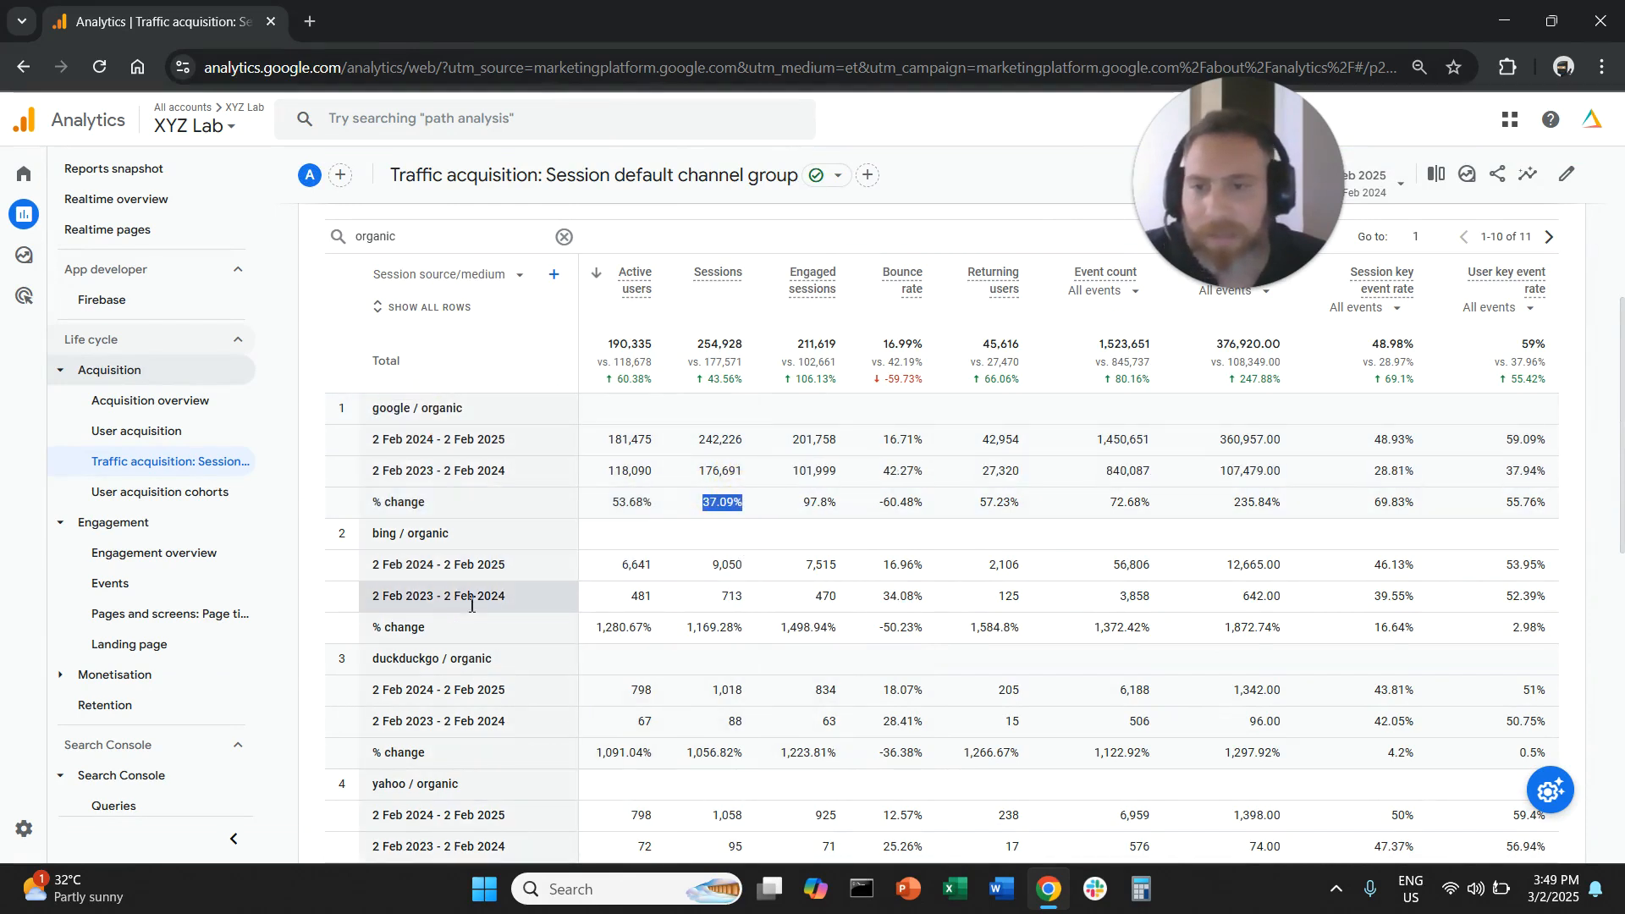
left_click_drag(684, 628, 788, 638)
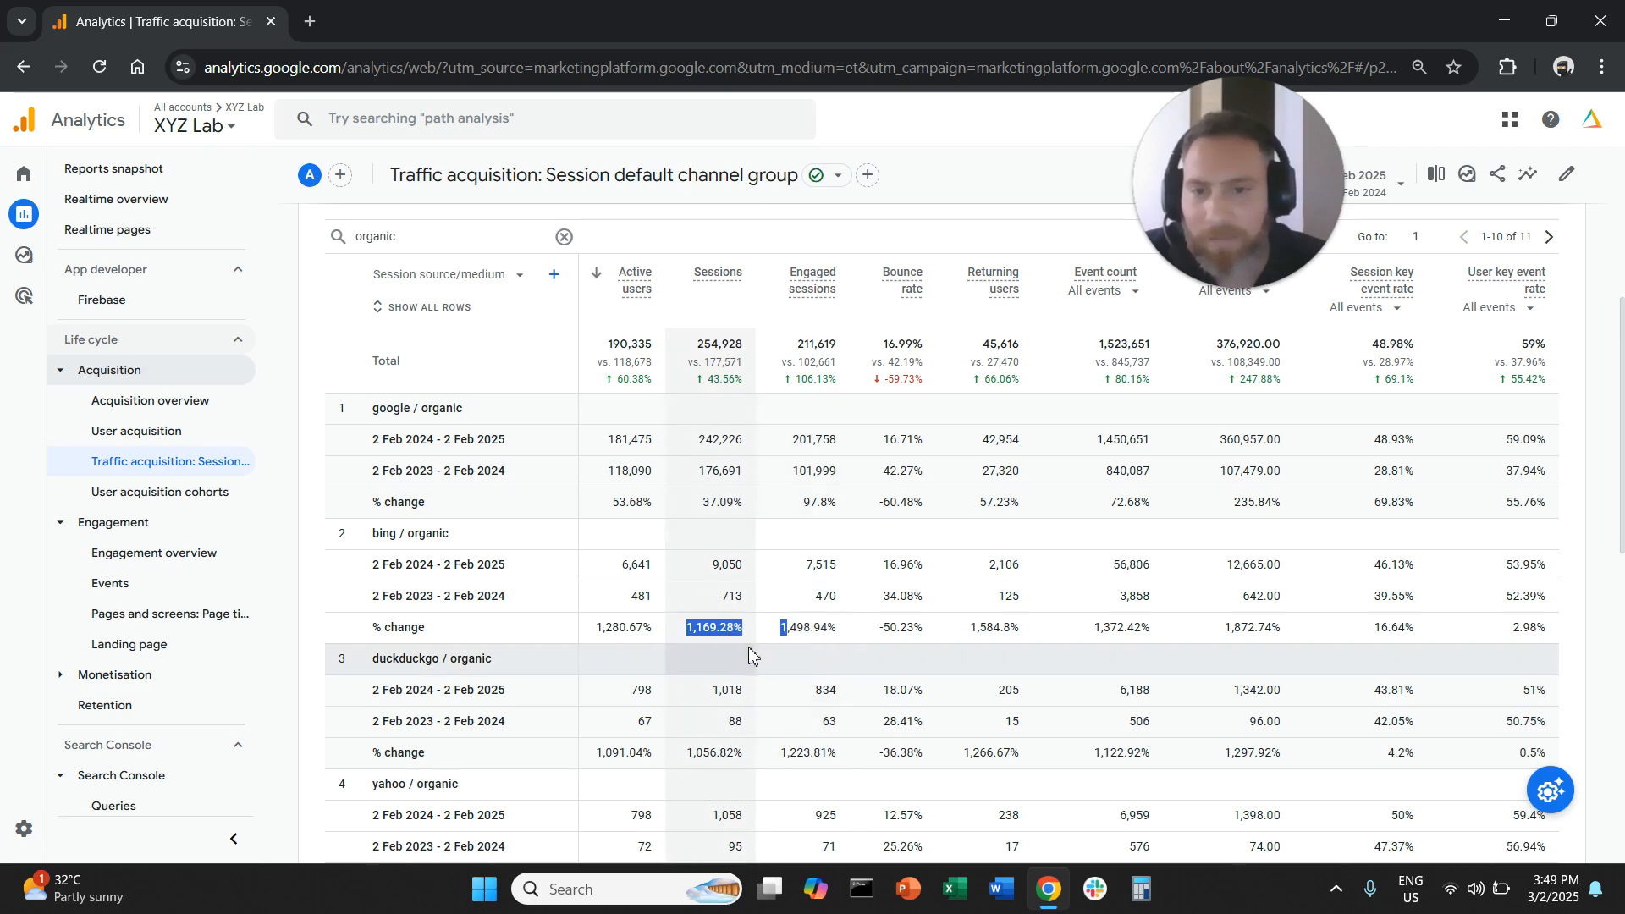
scroll(737, 643, "down", 1)
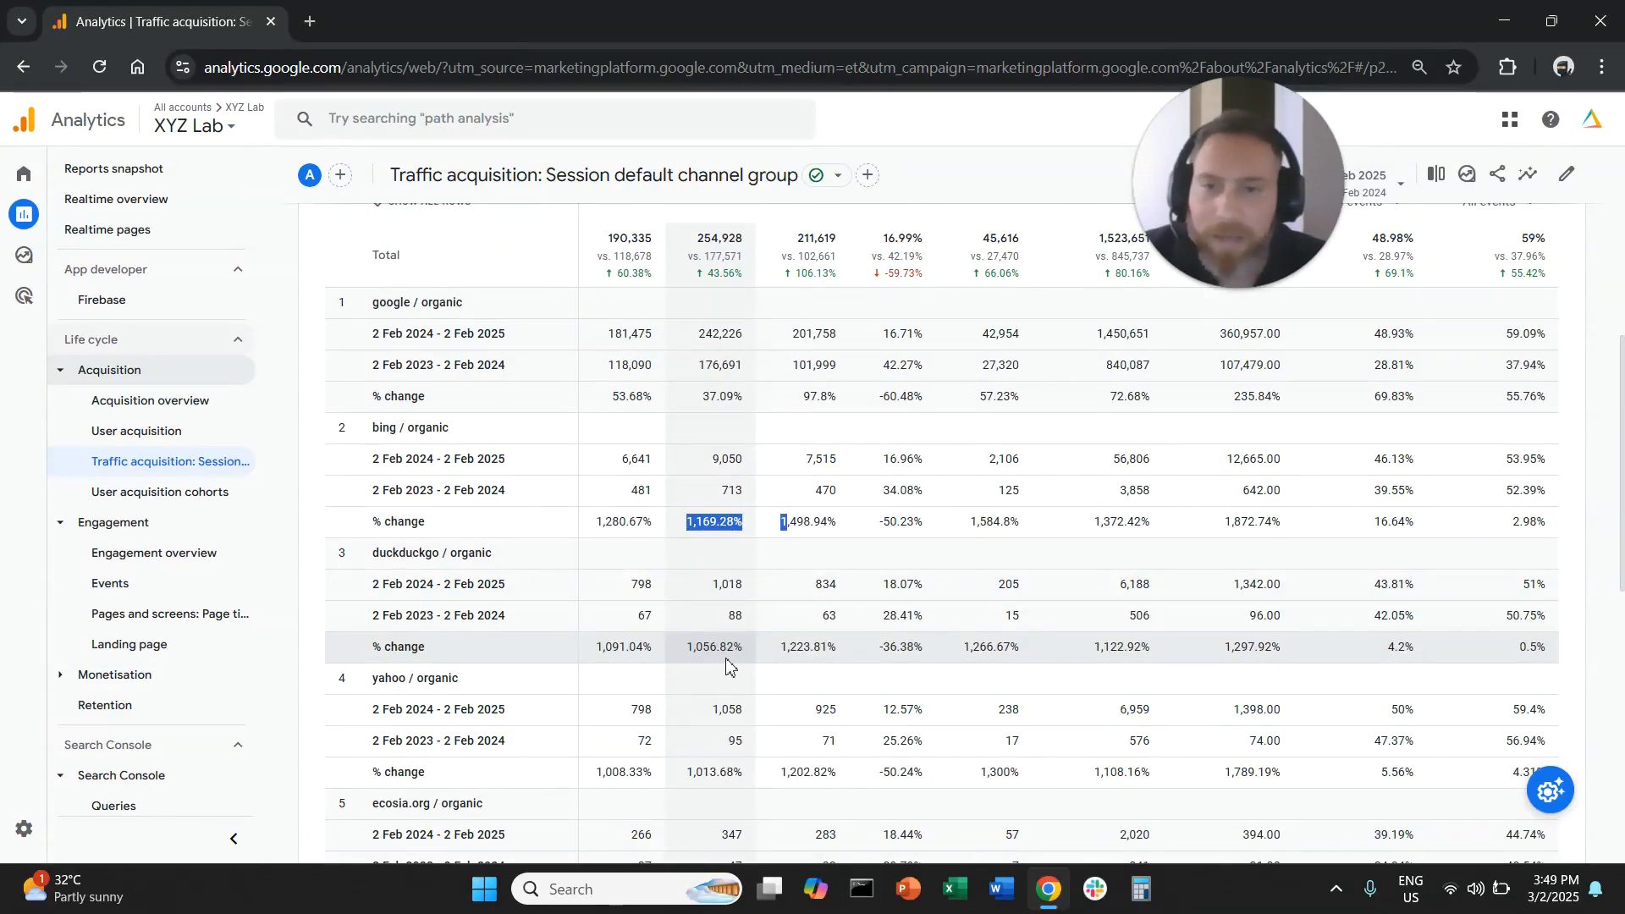
left_click_drag(684, 649, 742, 664)
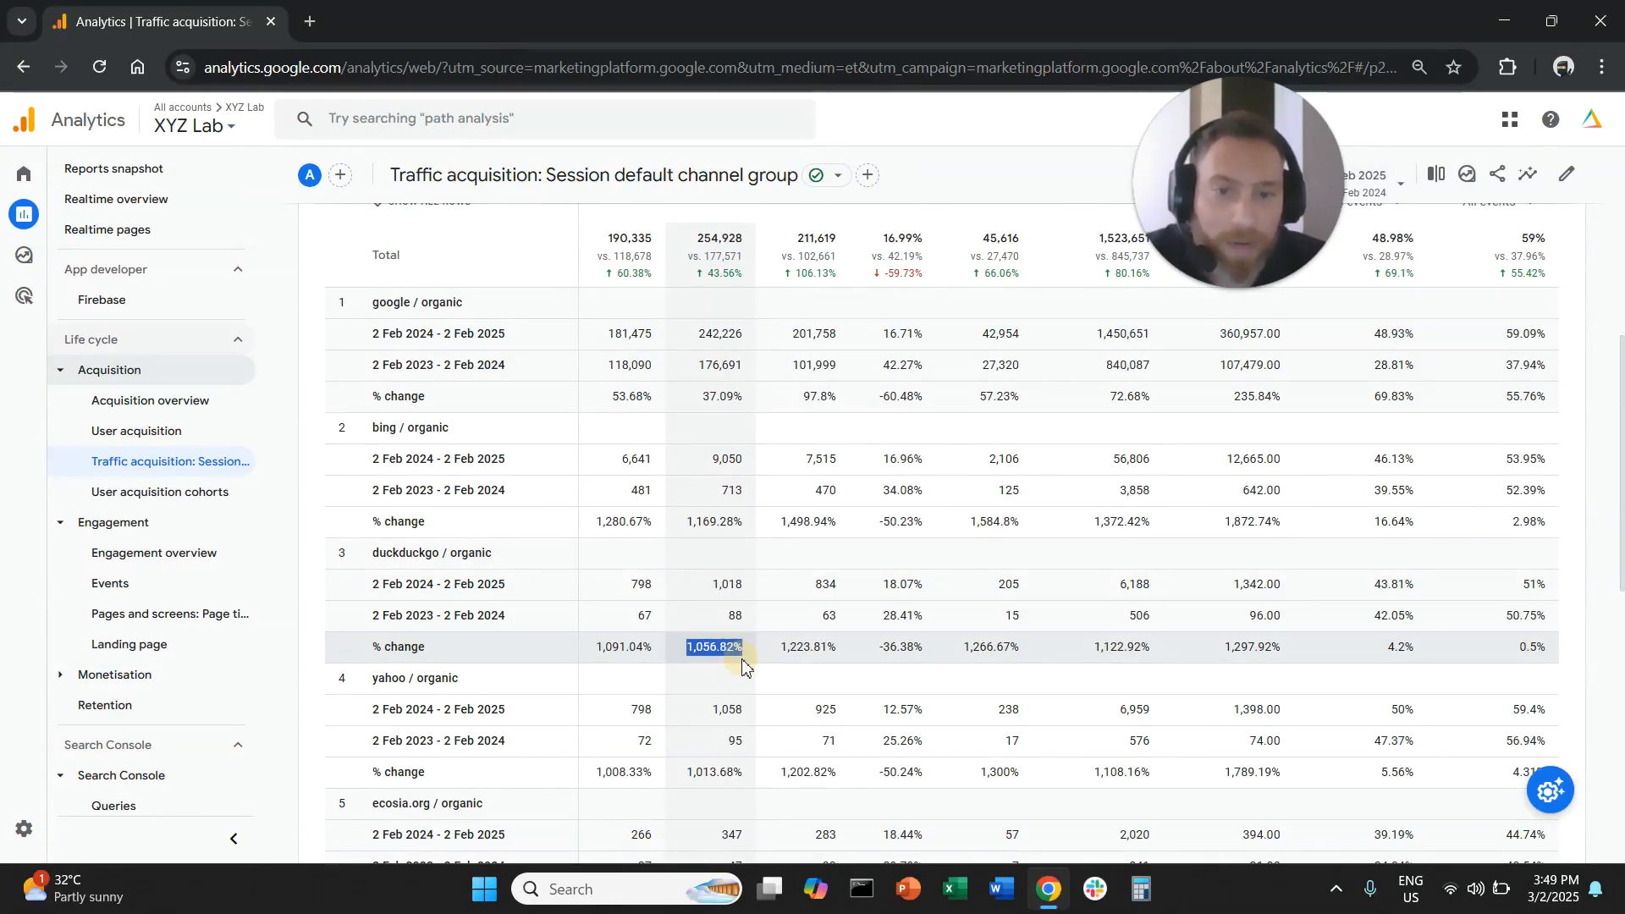
scroll(732, 667, "down", 2)
scroll(726, 672, "down", 2)
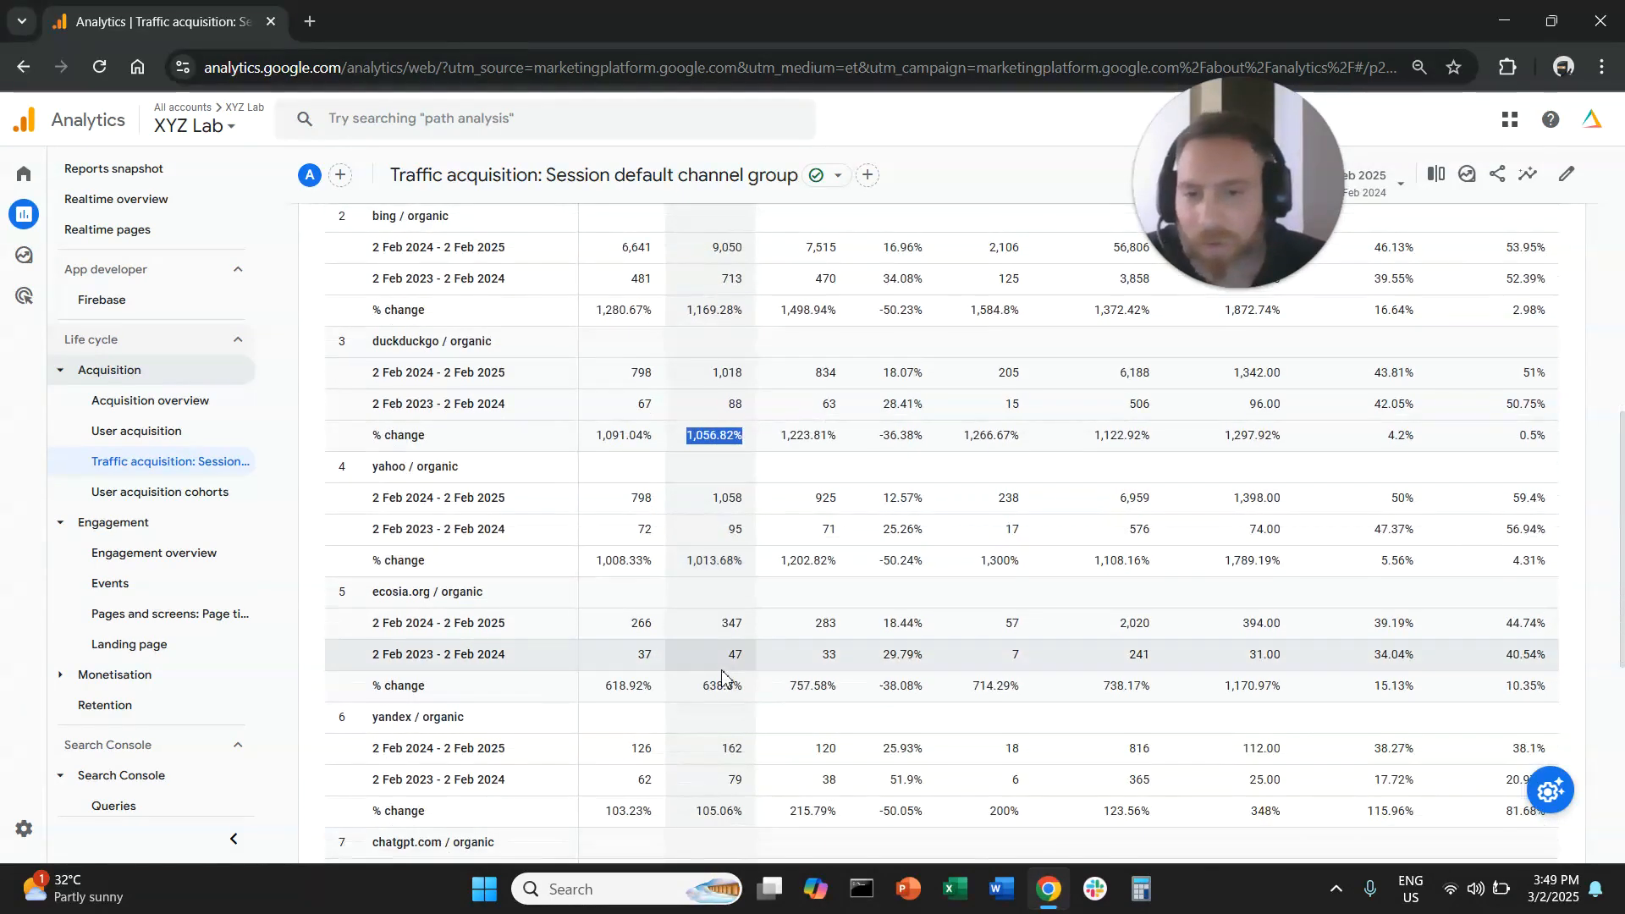
scroll(736, 664, "down", 1)
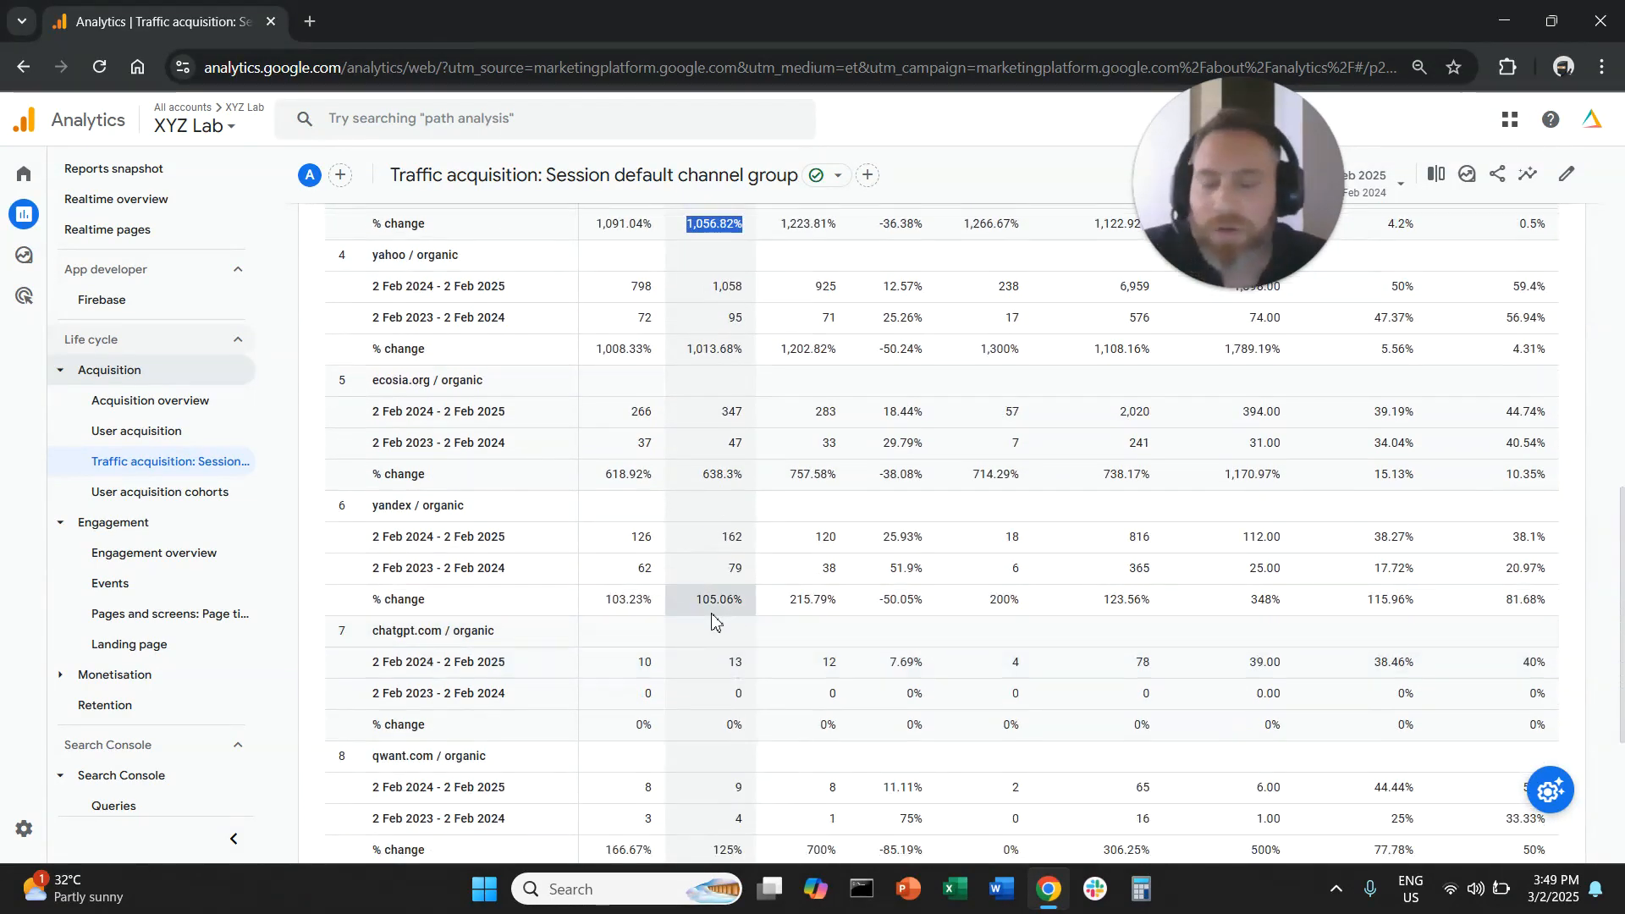
- Review the bing / organic row's year-over-year change in sessions
scroll(720, 627, "up", 6)
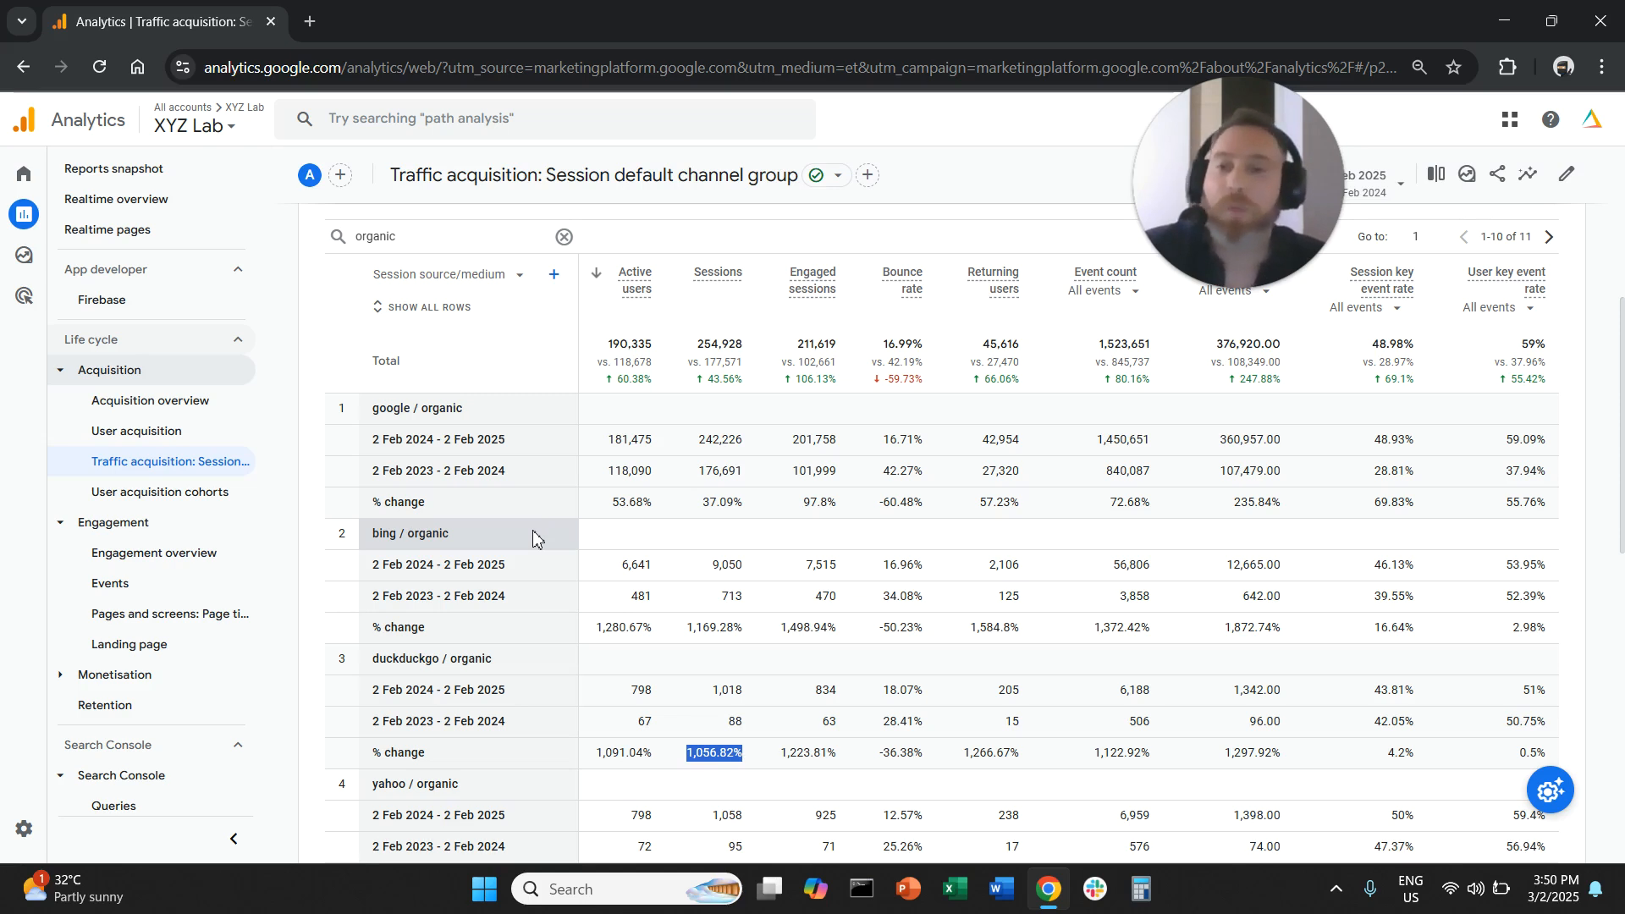
left_click_drag(379, 535, 437, 540)
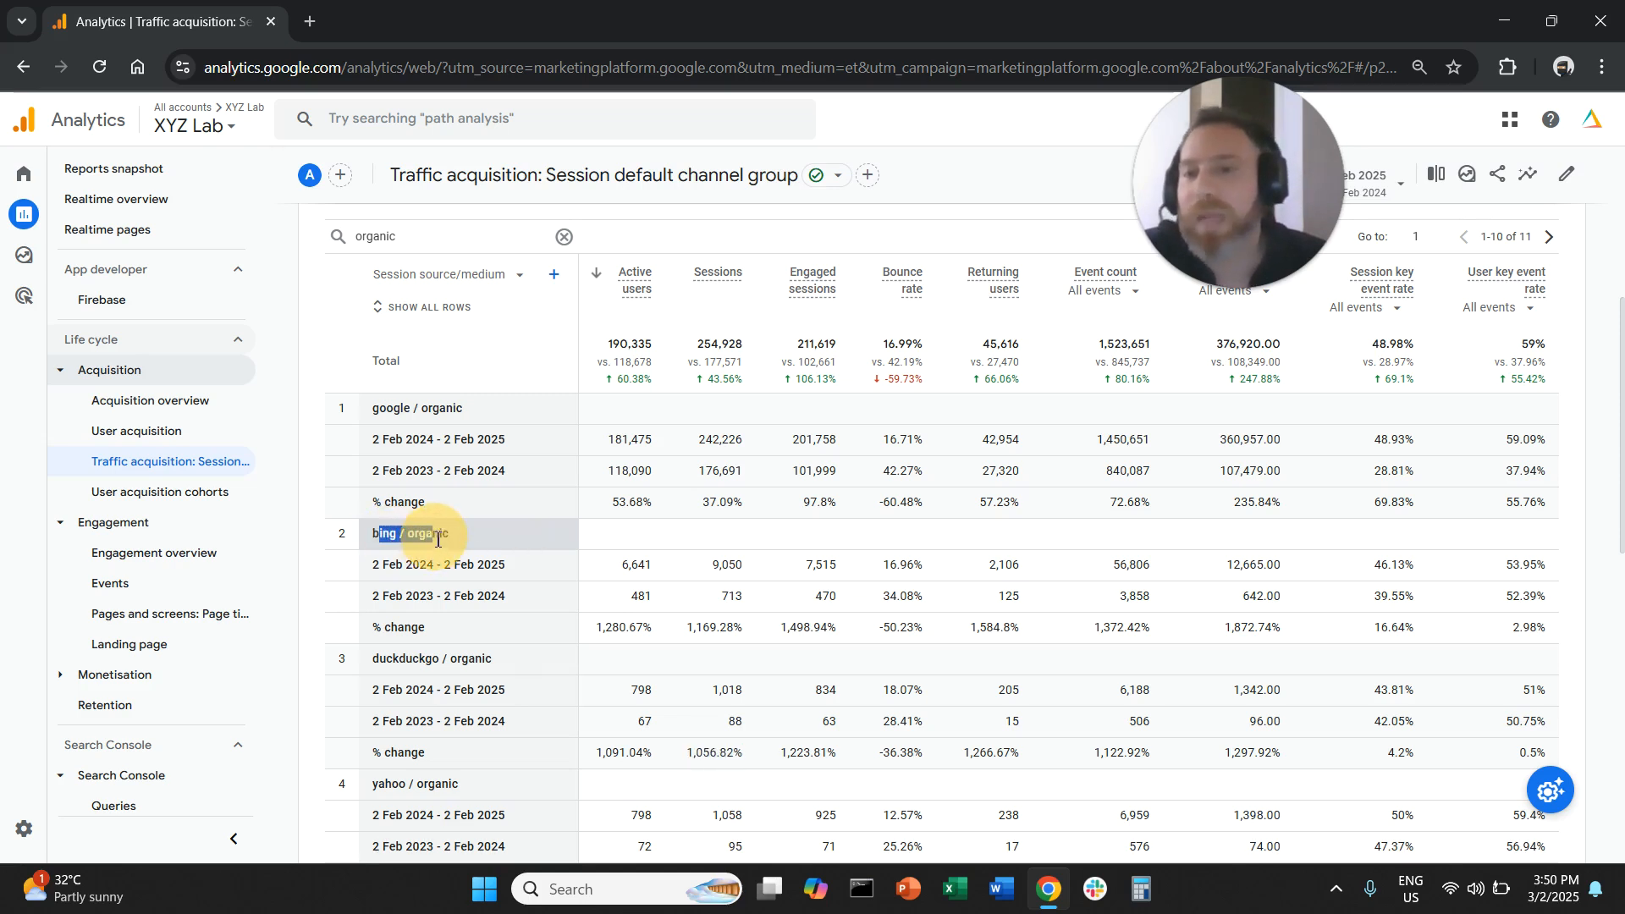
left_click_drag(690, 624, 762, 626)
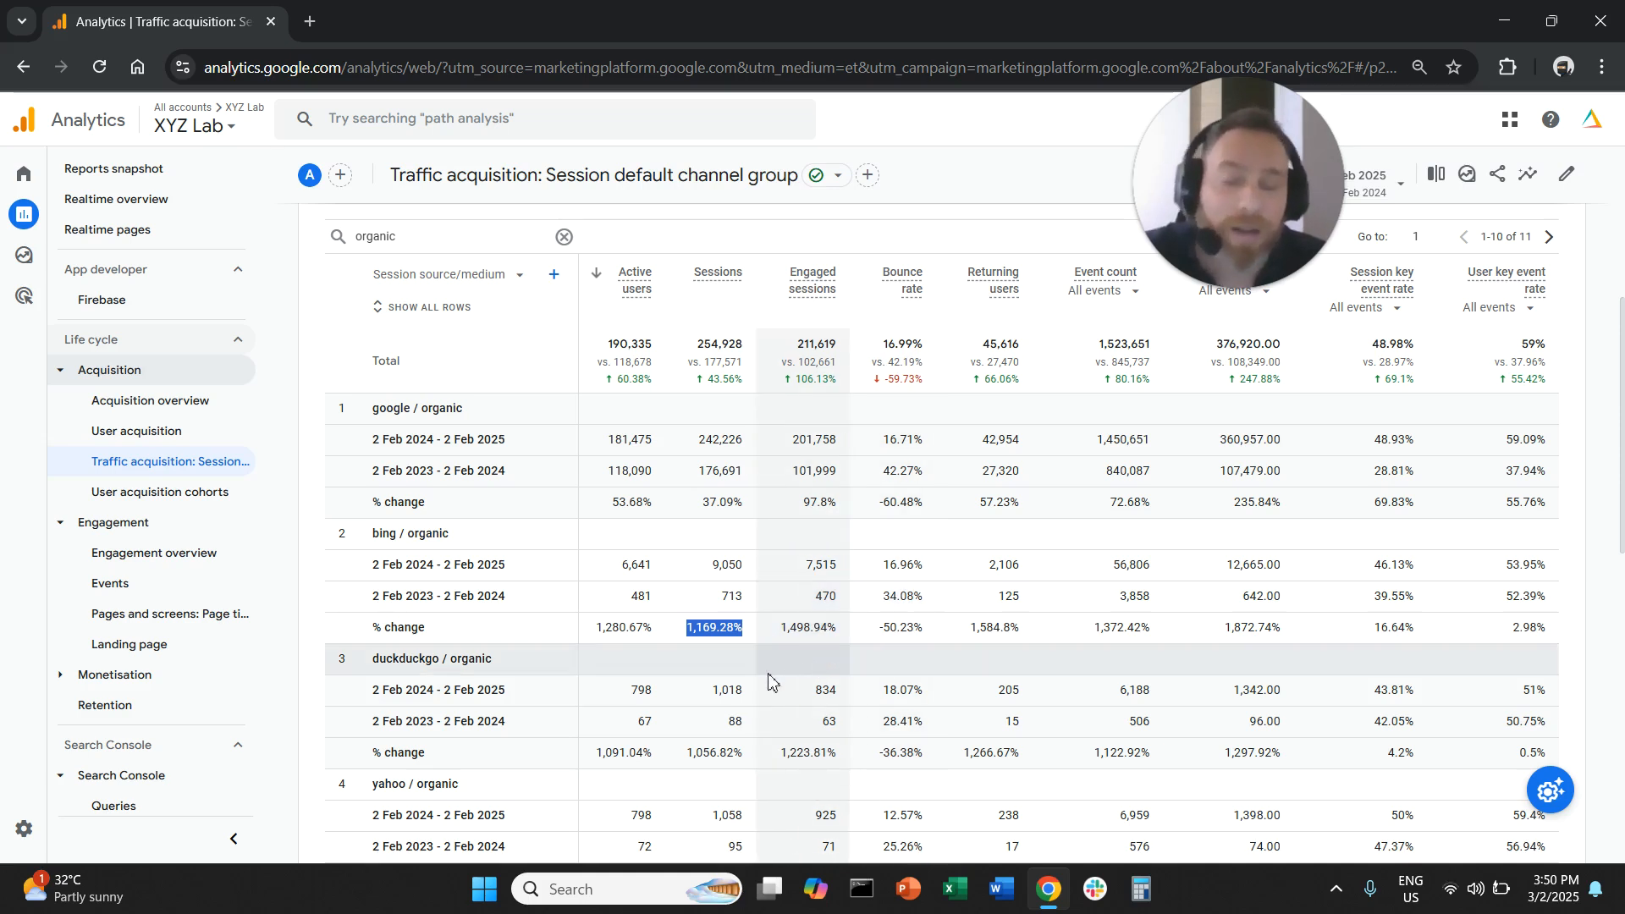
left_click(398, 591)
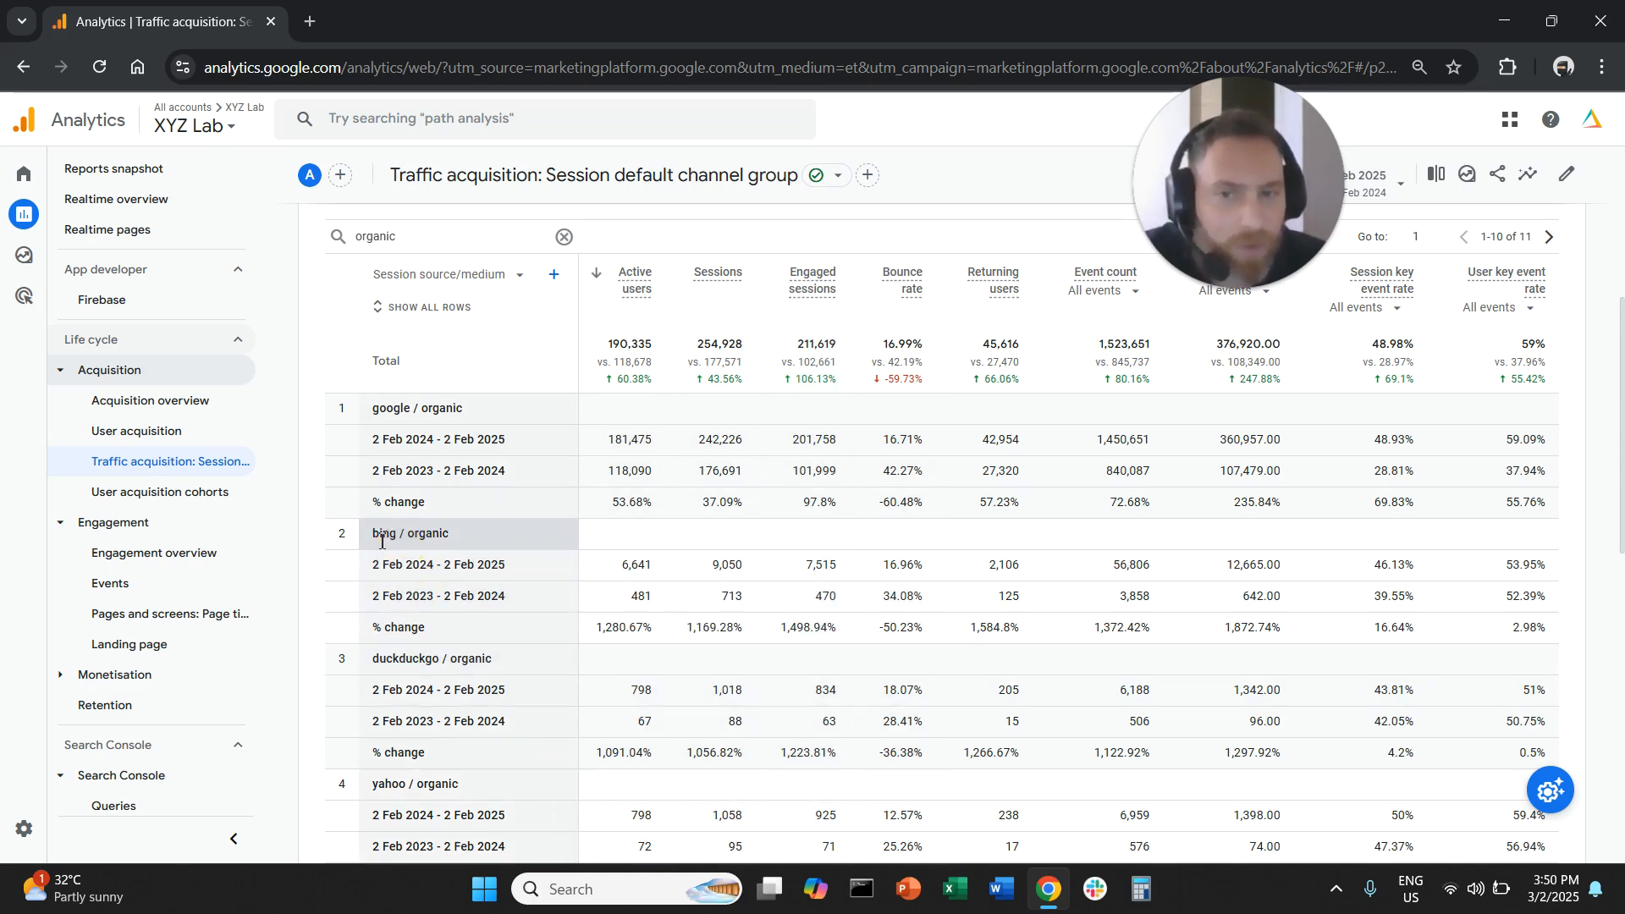
left_click_drag(369, 542, 506, 551)
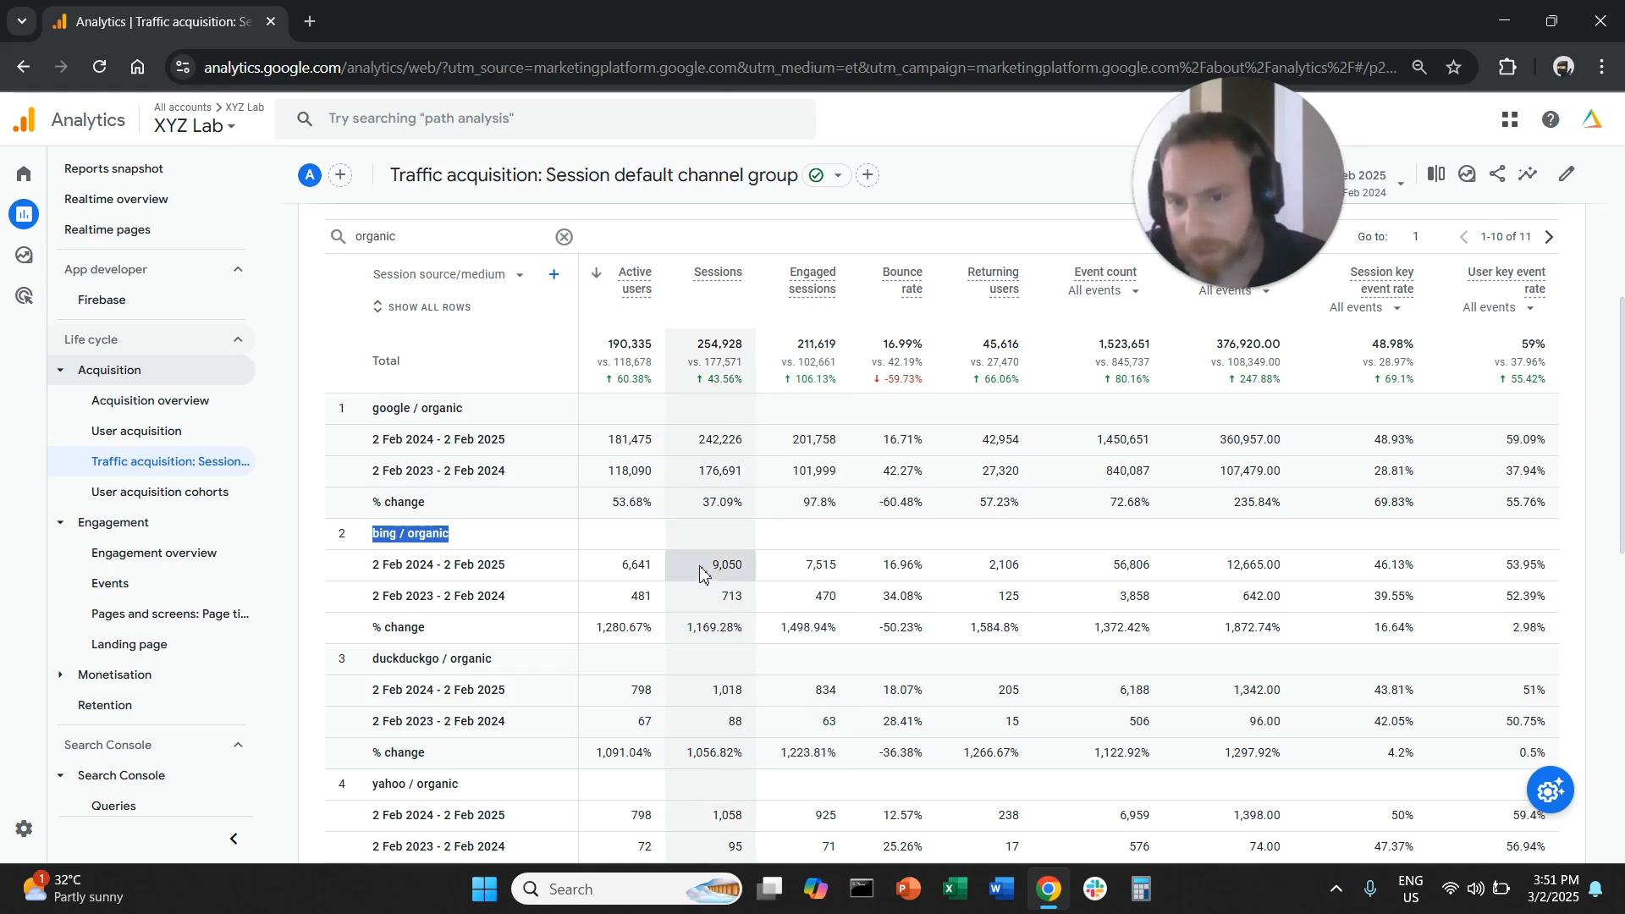
- Compare the bing / organic sessions across both periods along with their percentage change
double_click(728, 565)
left_click(730, 628)
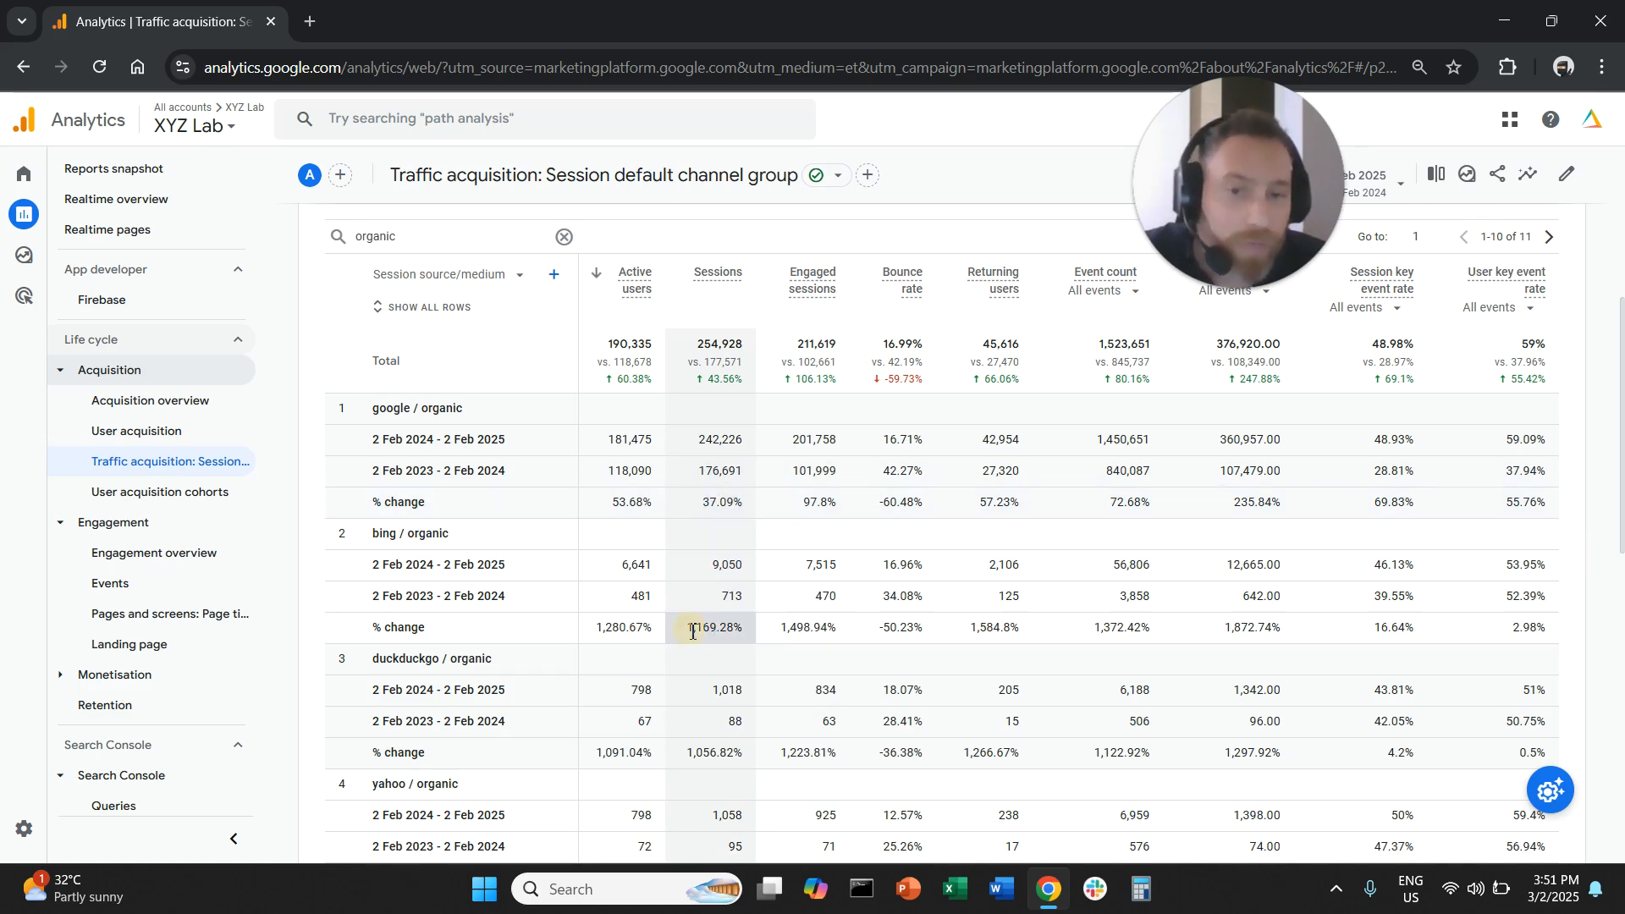
left_click_drag(692, 631, 758, 628)
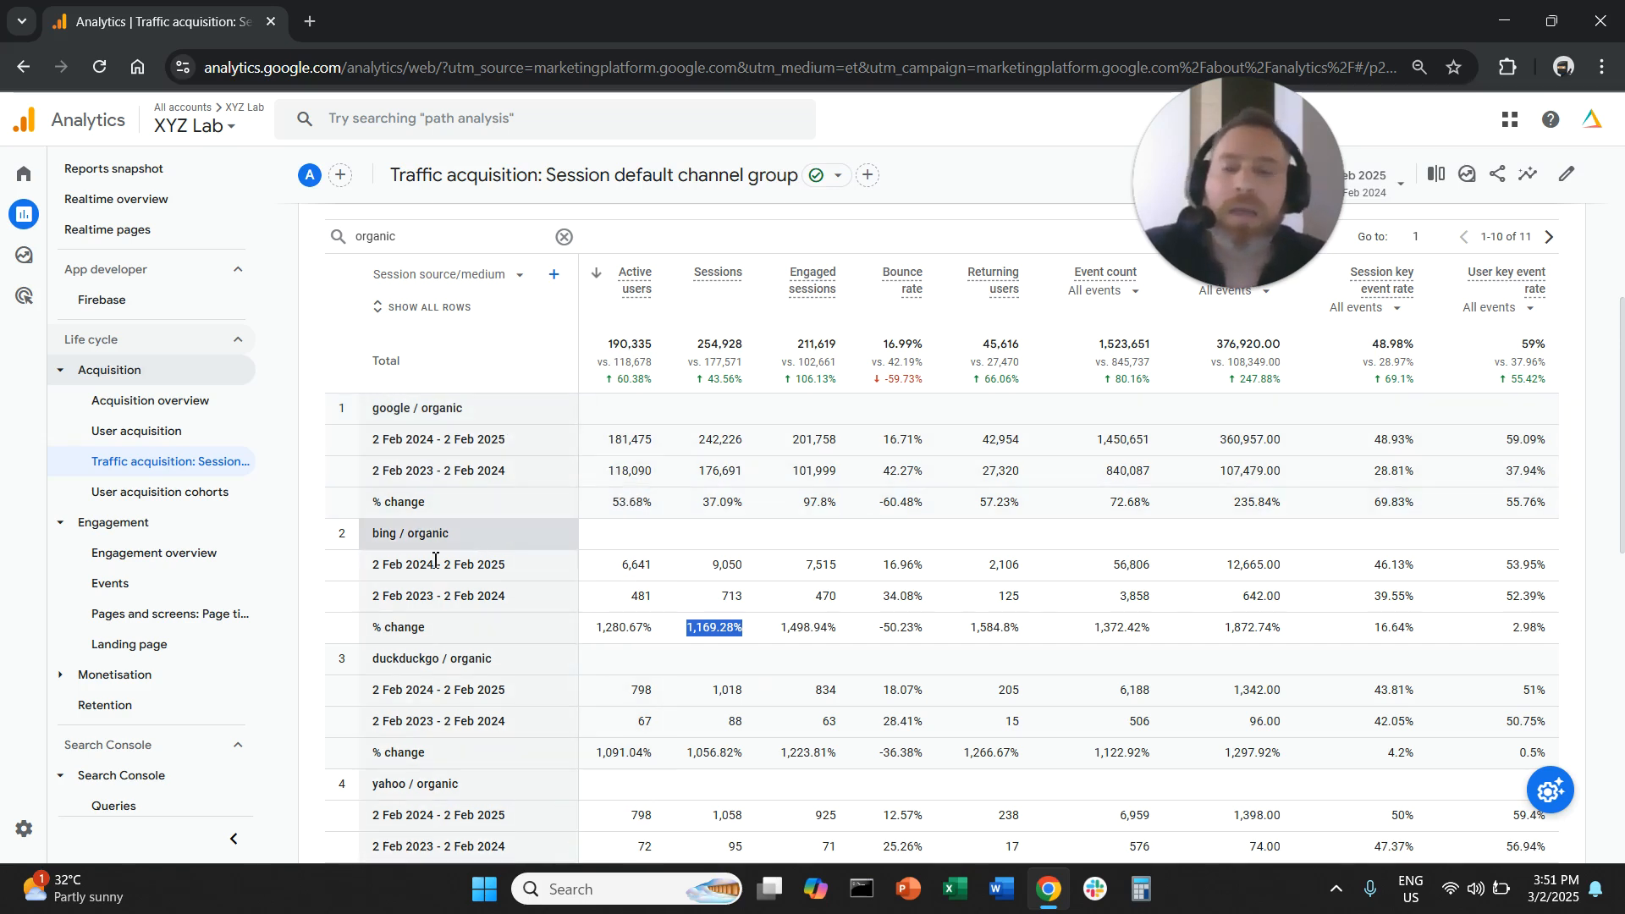
left_click_drag(379, 542, 462, 535)
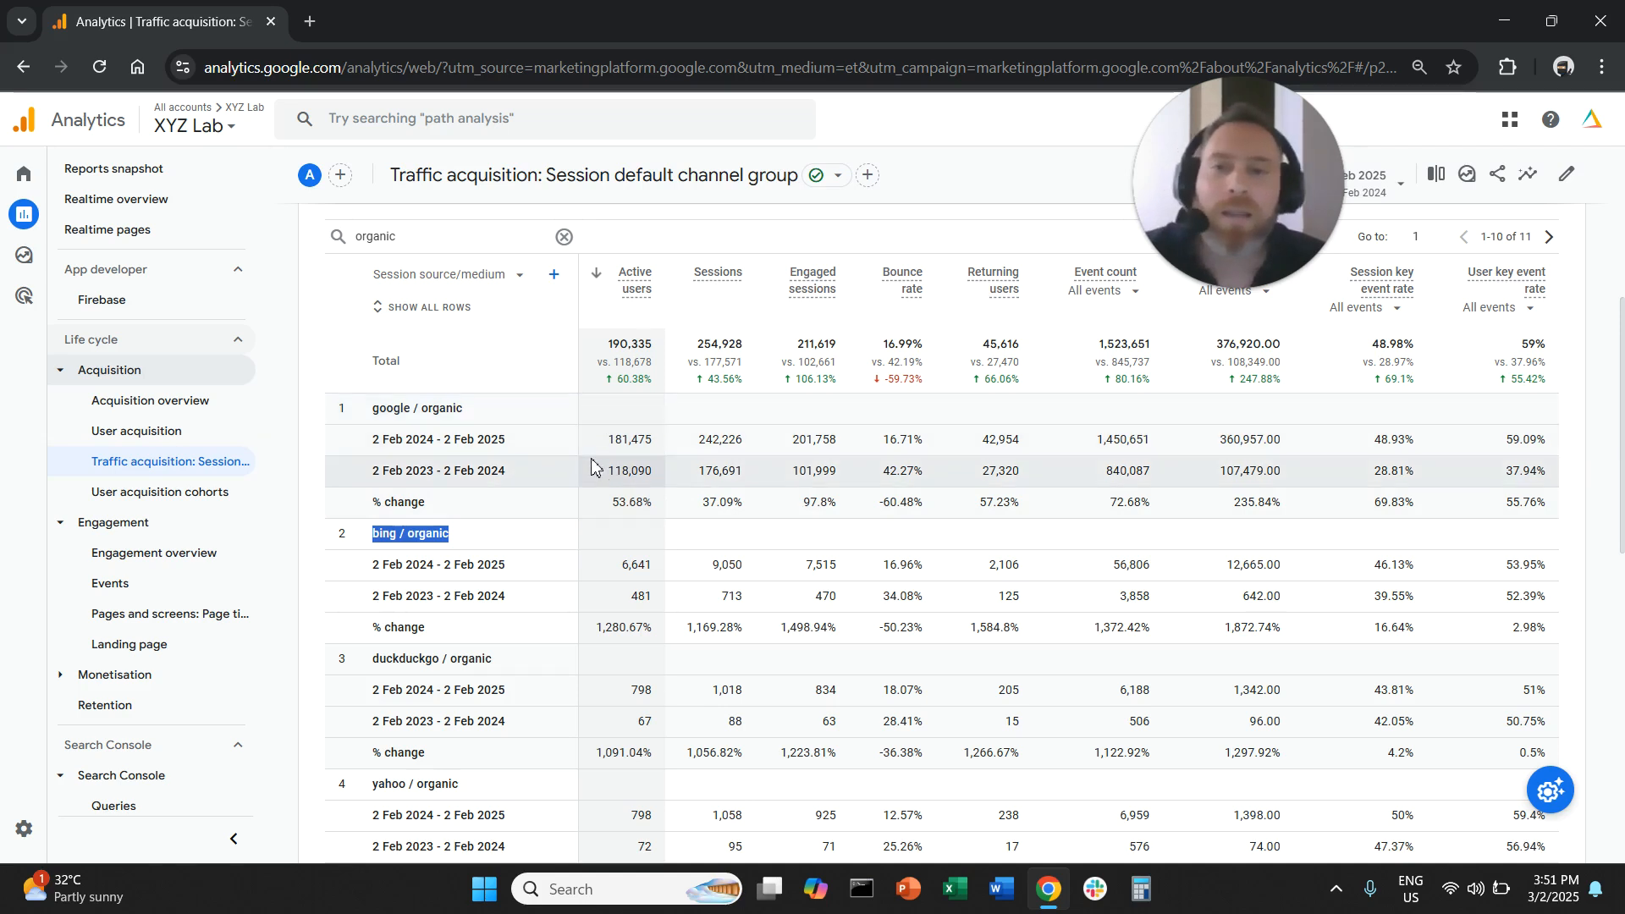
- Clear the "organic" search from the traffic table and open the Landing page report
left_click(565, 238)
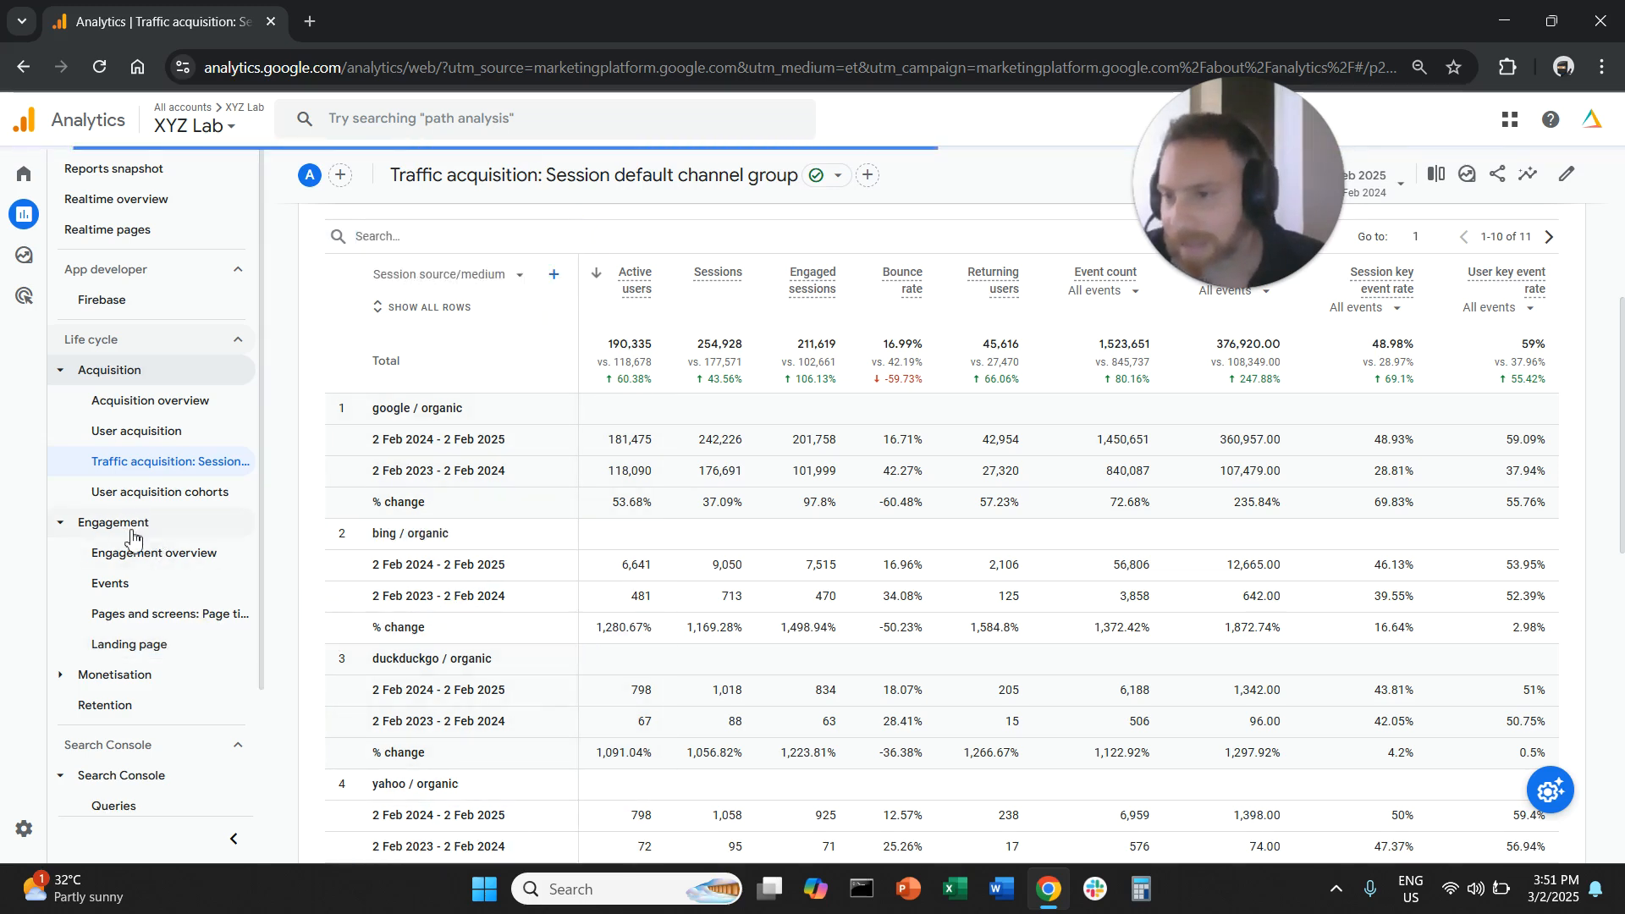
left_click(133, 644)
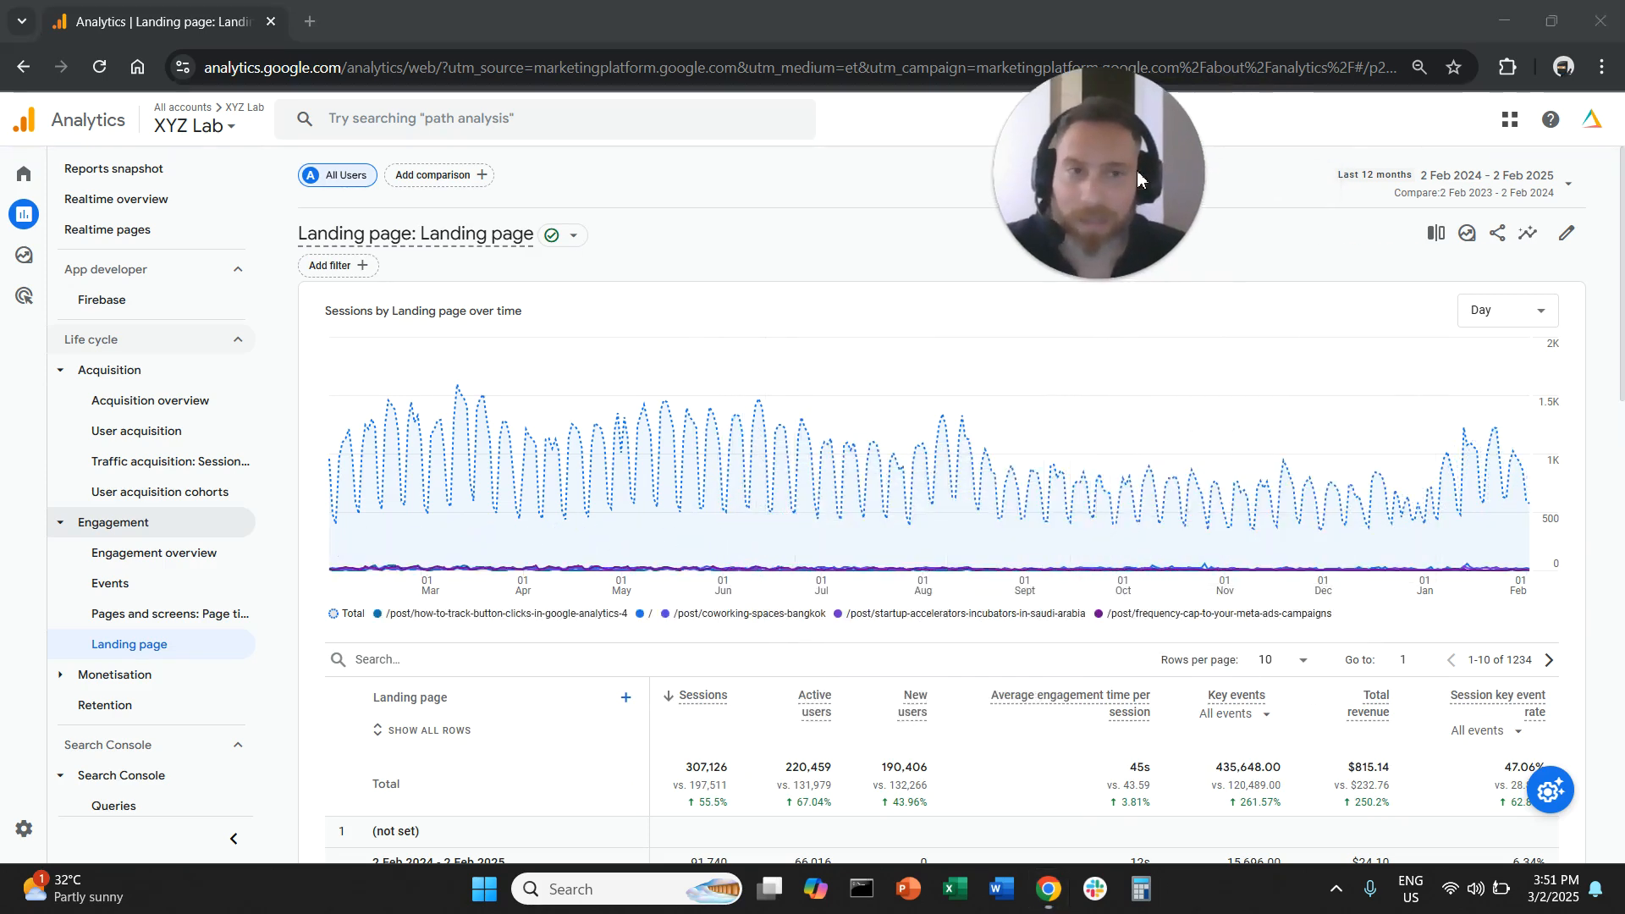
- Turn off the period comparison for the Landing page report and deselect all plotted table rows
left_click(1468, 202)
scroll(1084, 417, "down", 3)
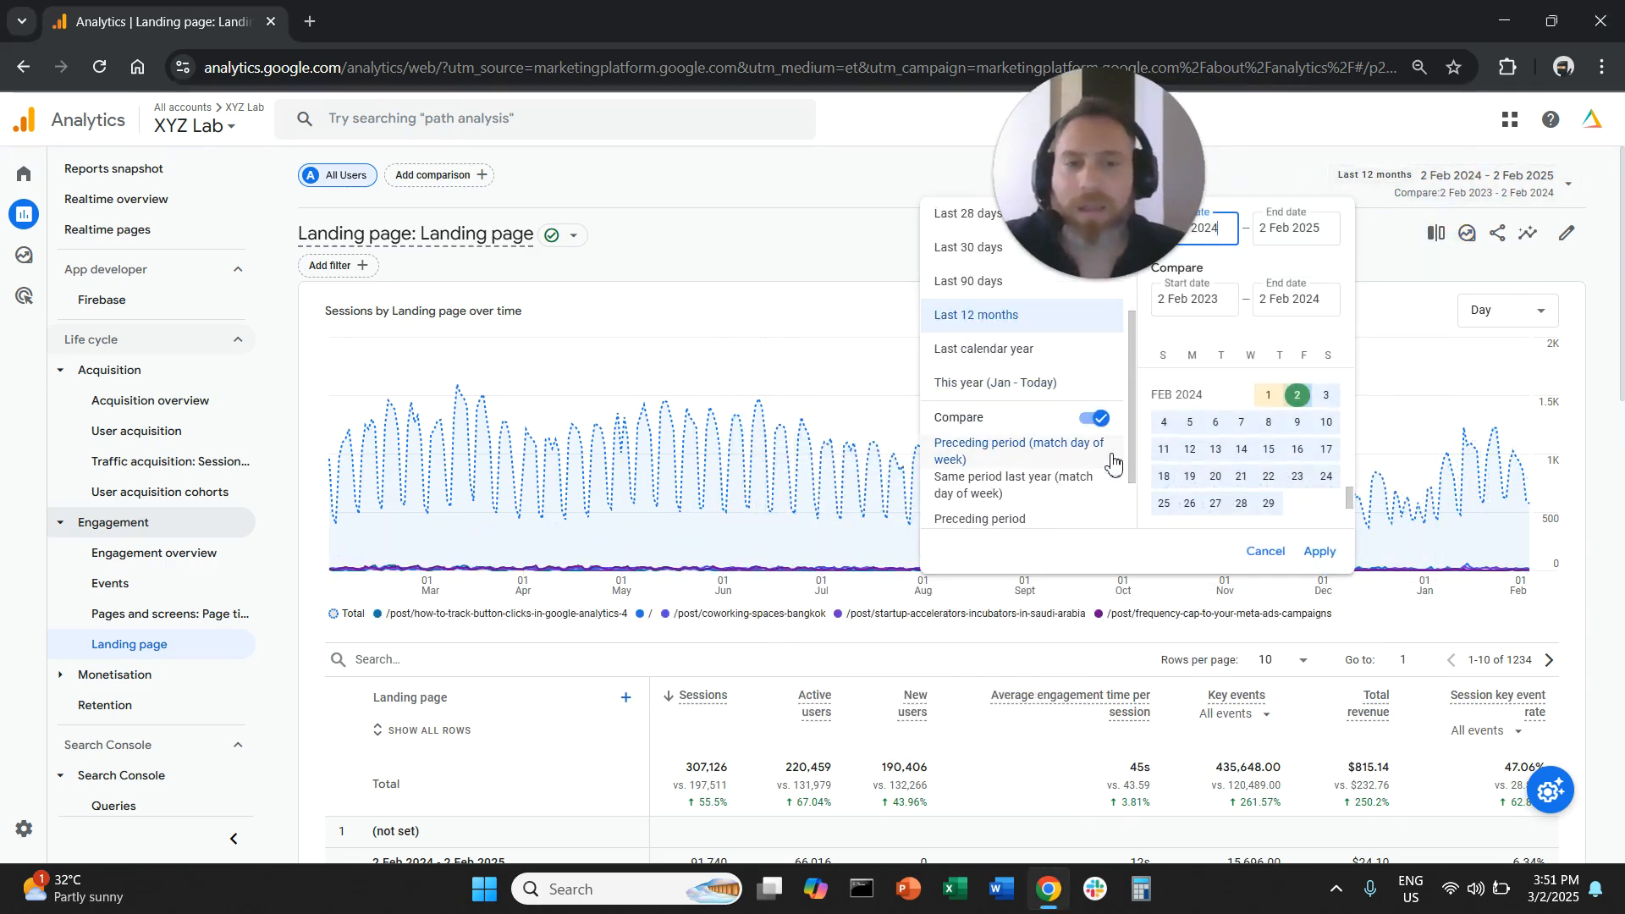
left_click(1106, 424)
left_click(1303, 552)
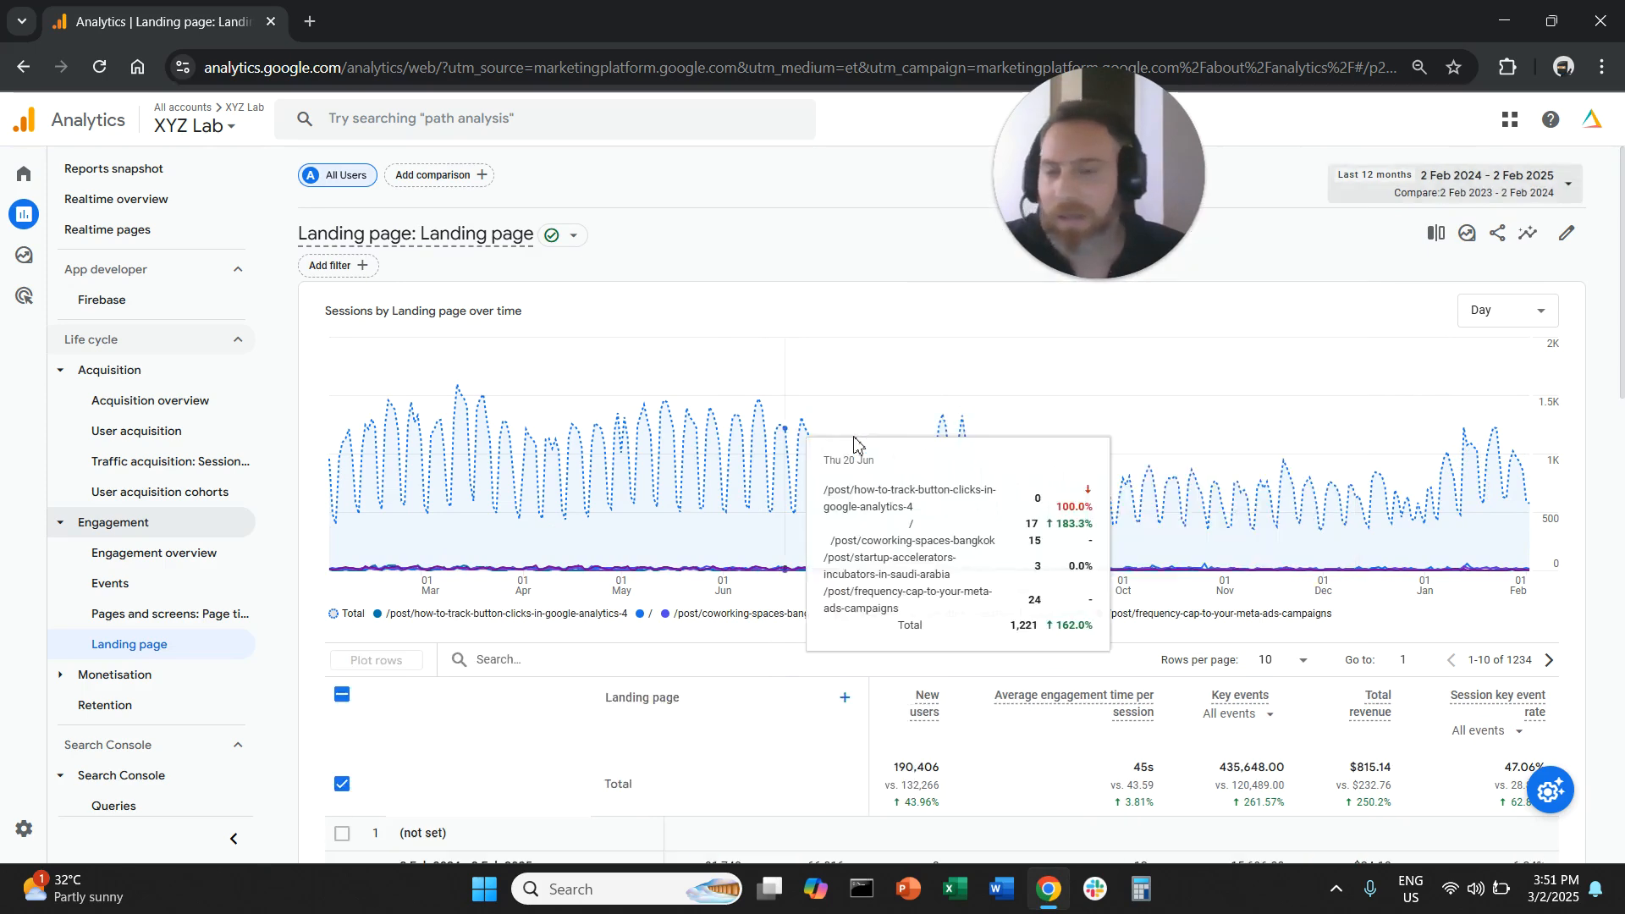
scroll(798, 592, "down", 3)
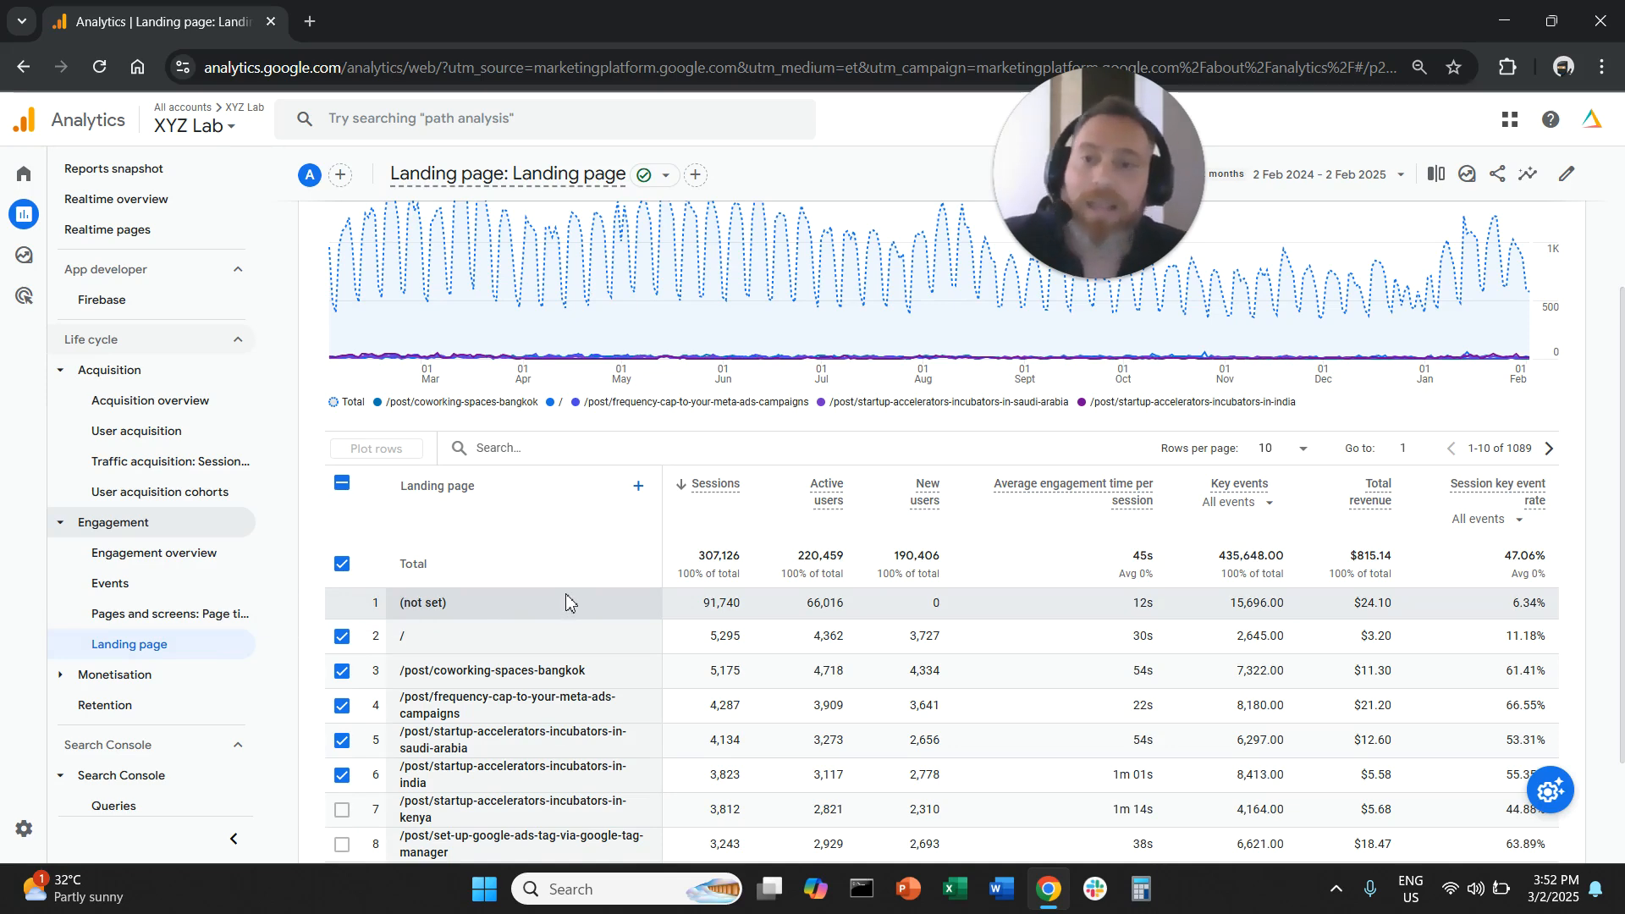
left_click(342, 483)
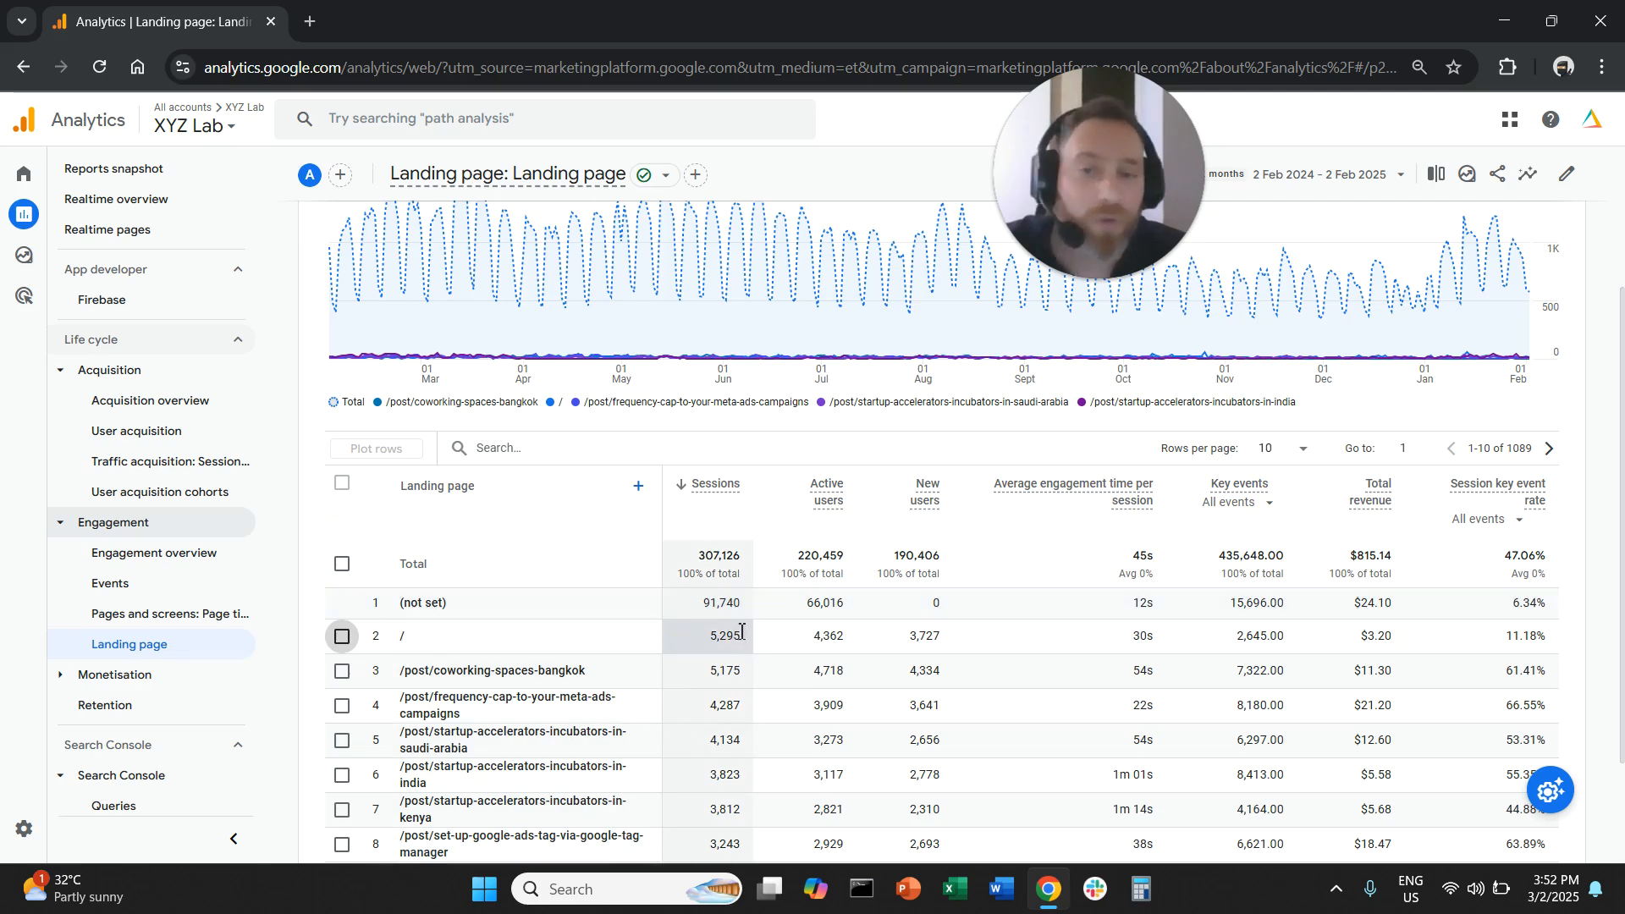
- Start a new report filter using the Session default channel group dimension
scroll(742, 631, "up", 3)
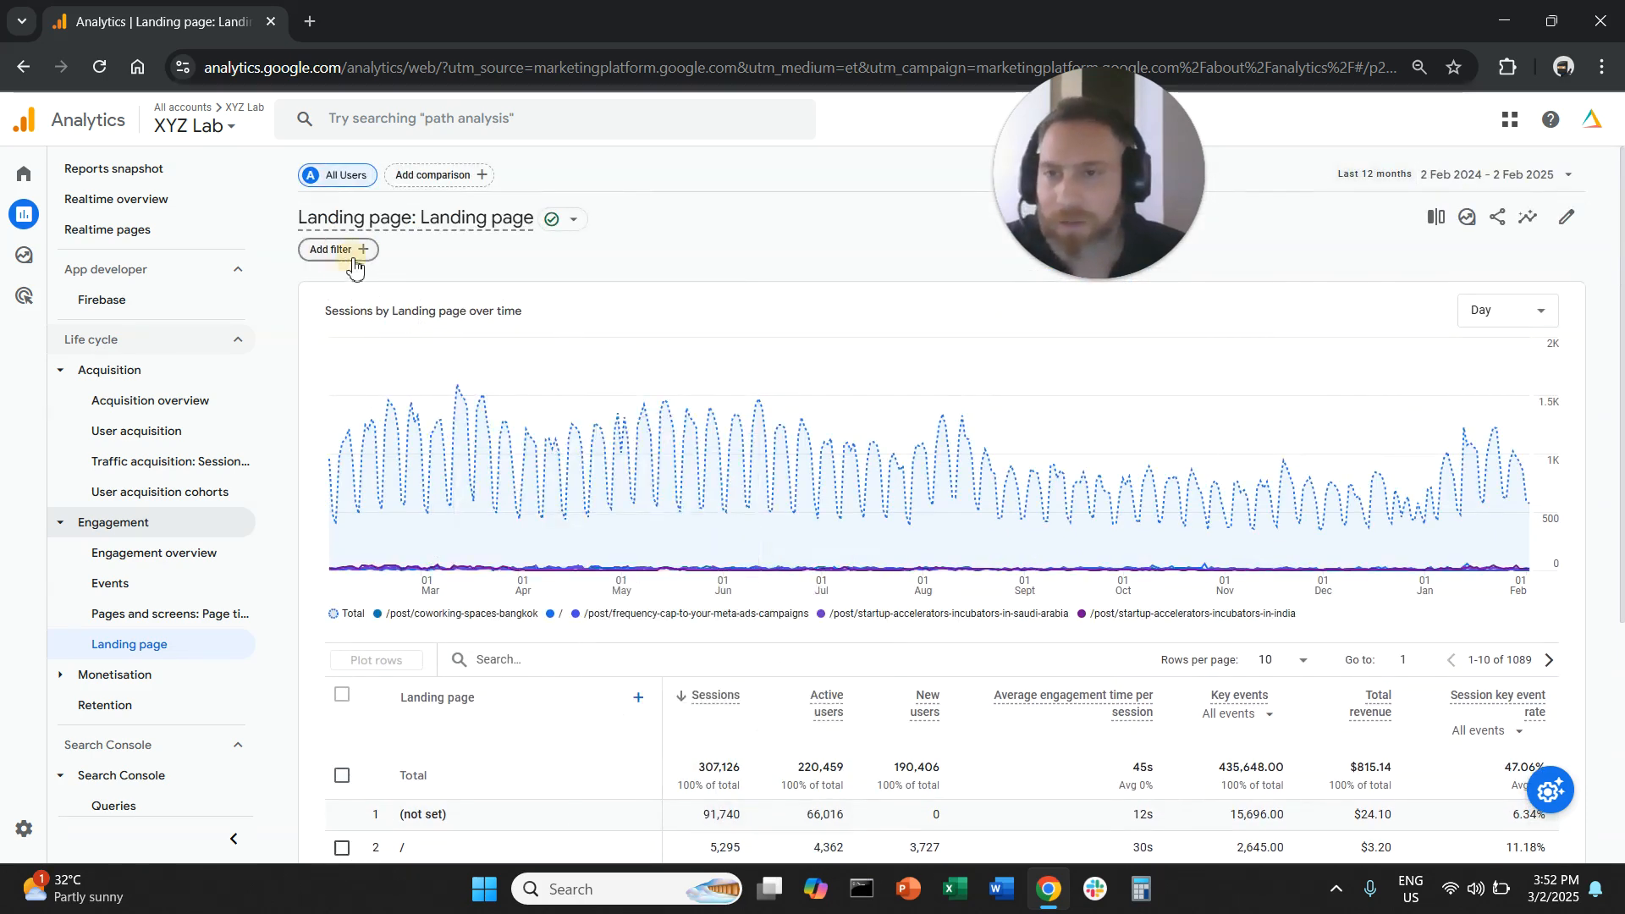
left_click(353, 265)
left_click(1511, 289)
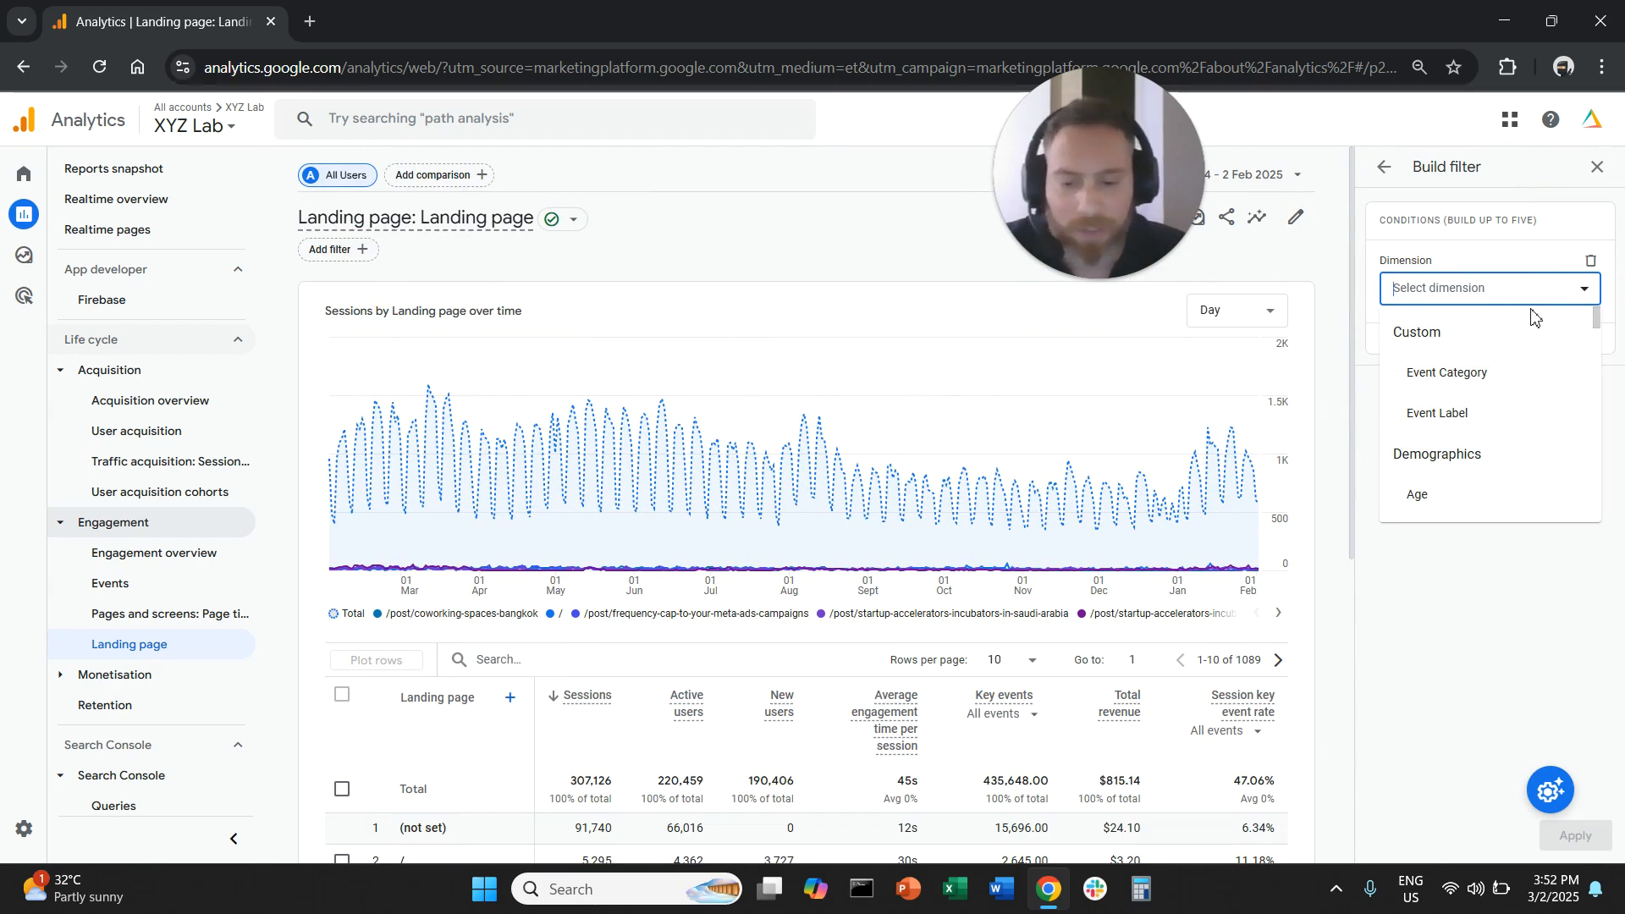
type("sessi")
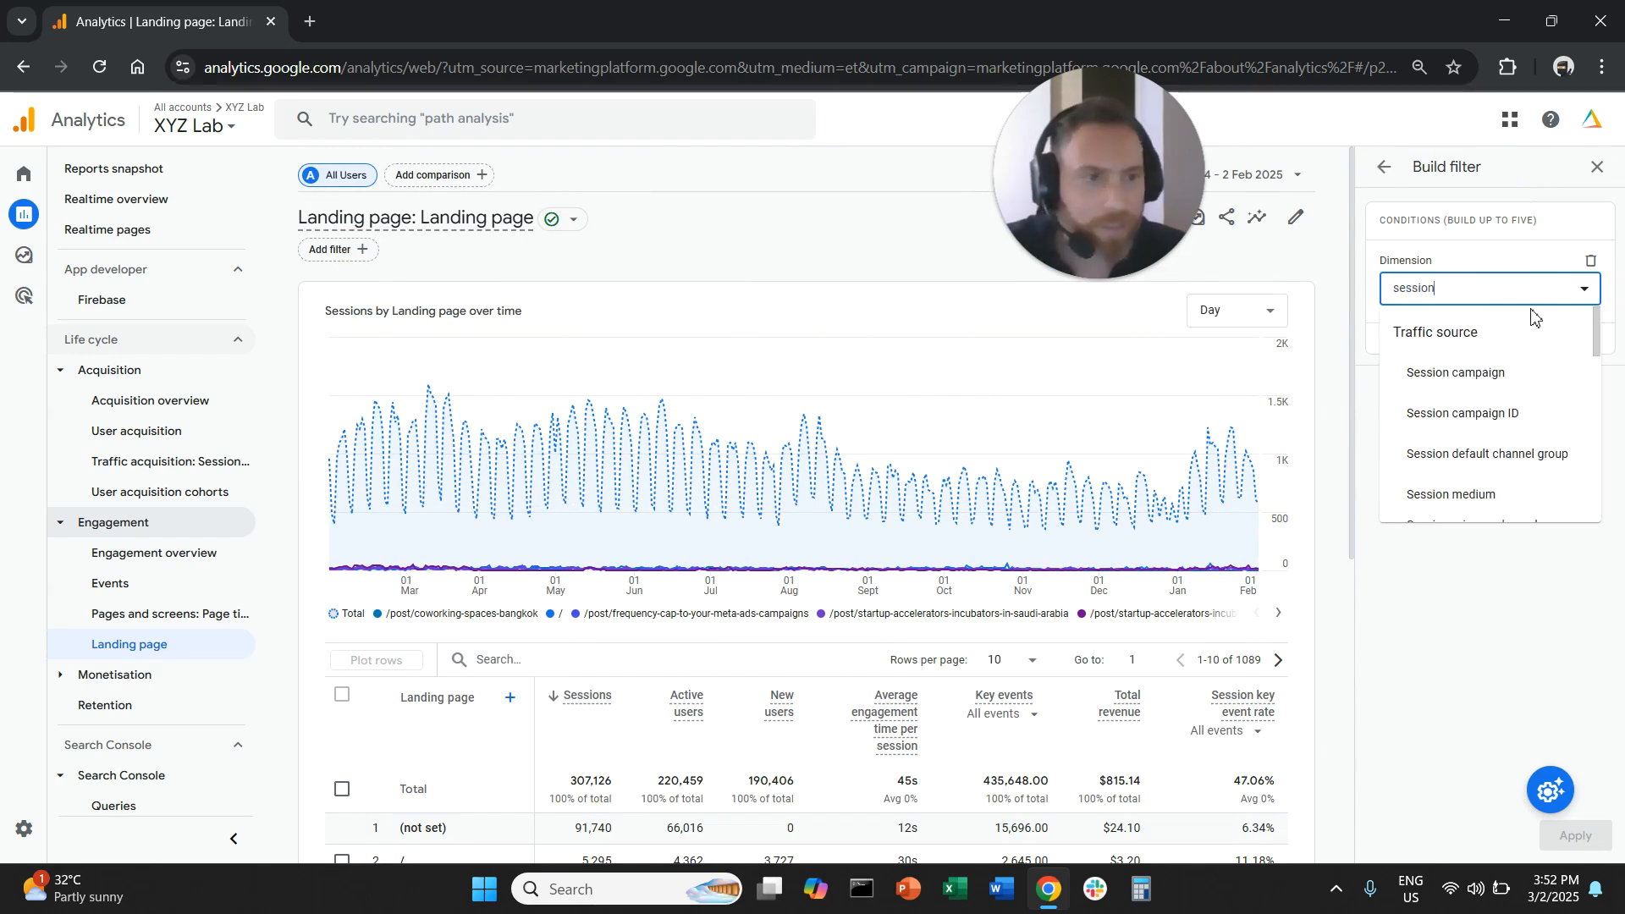
type("on")
left_click(1477, 457)
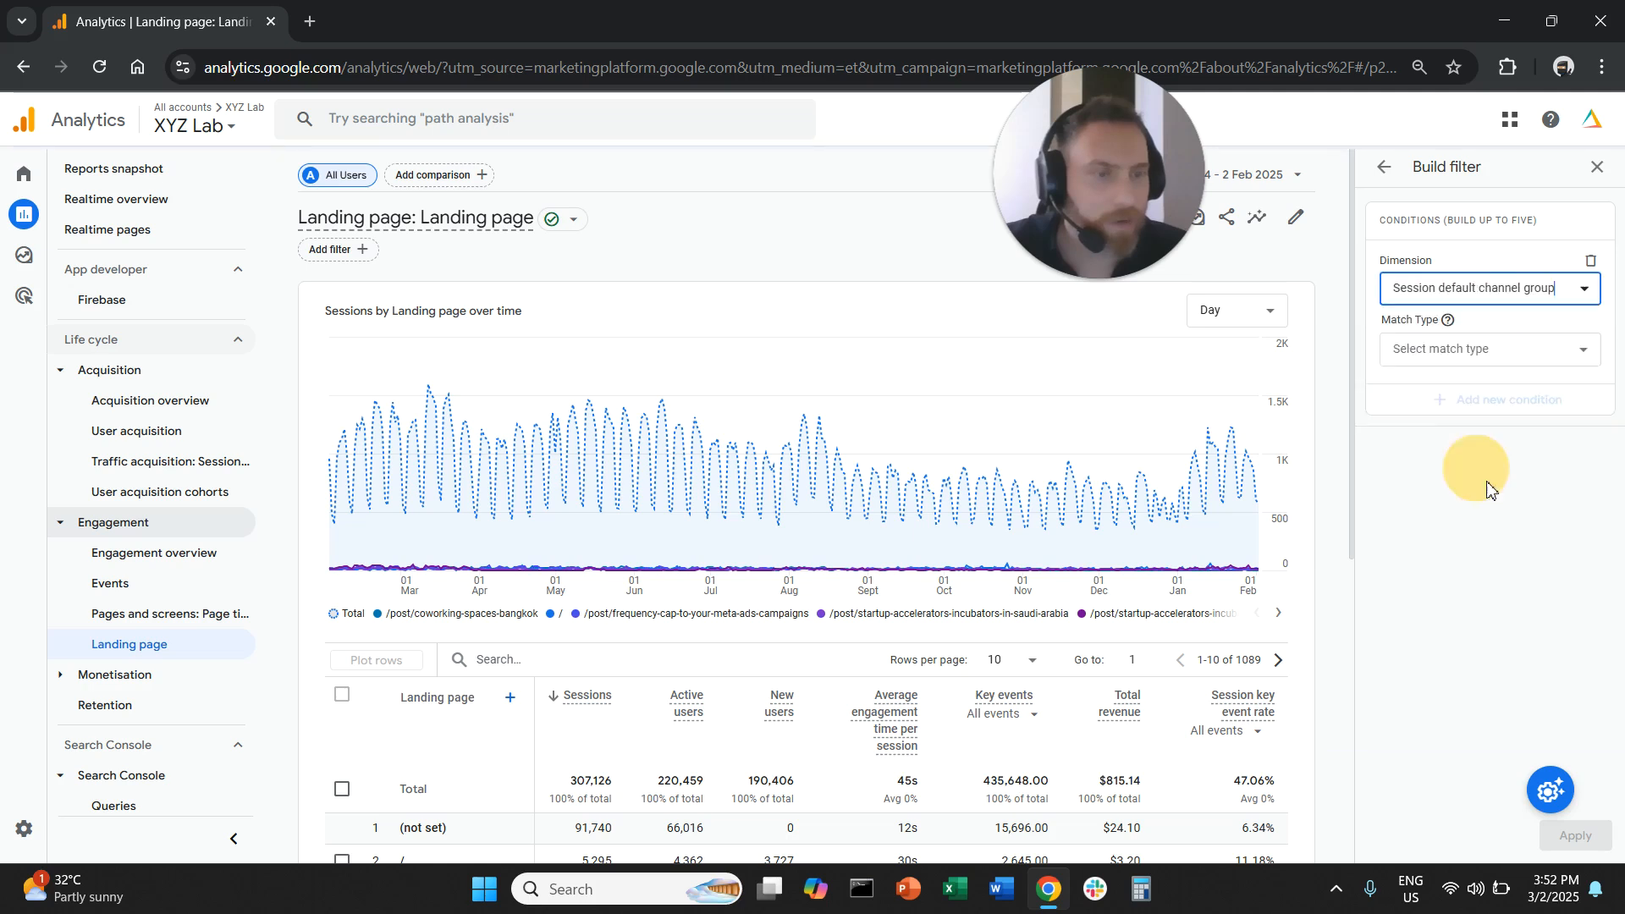
- Set the filter condition to exactly matches Organic Search and apply it to the report
left_click(1483, 360)
left_click(1490, 397)
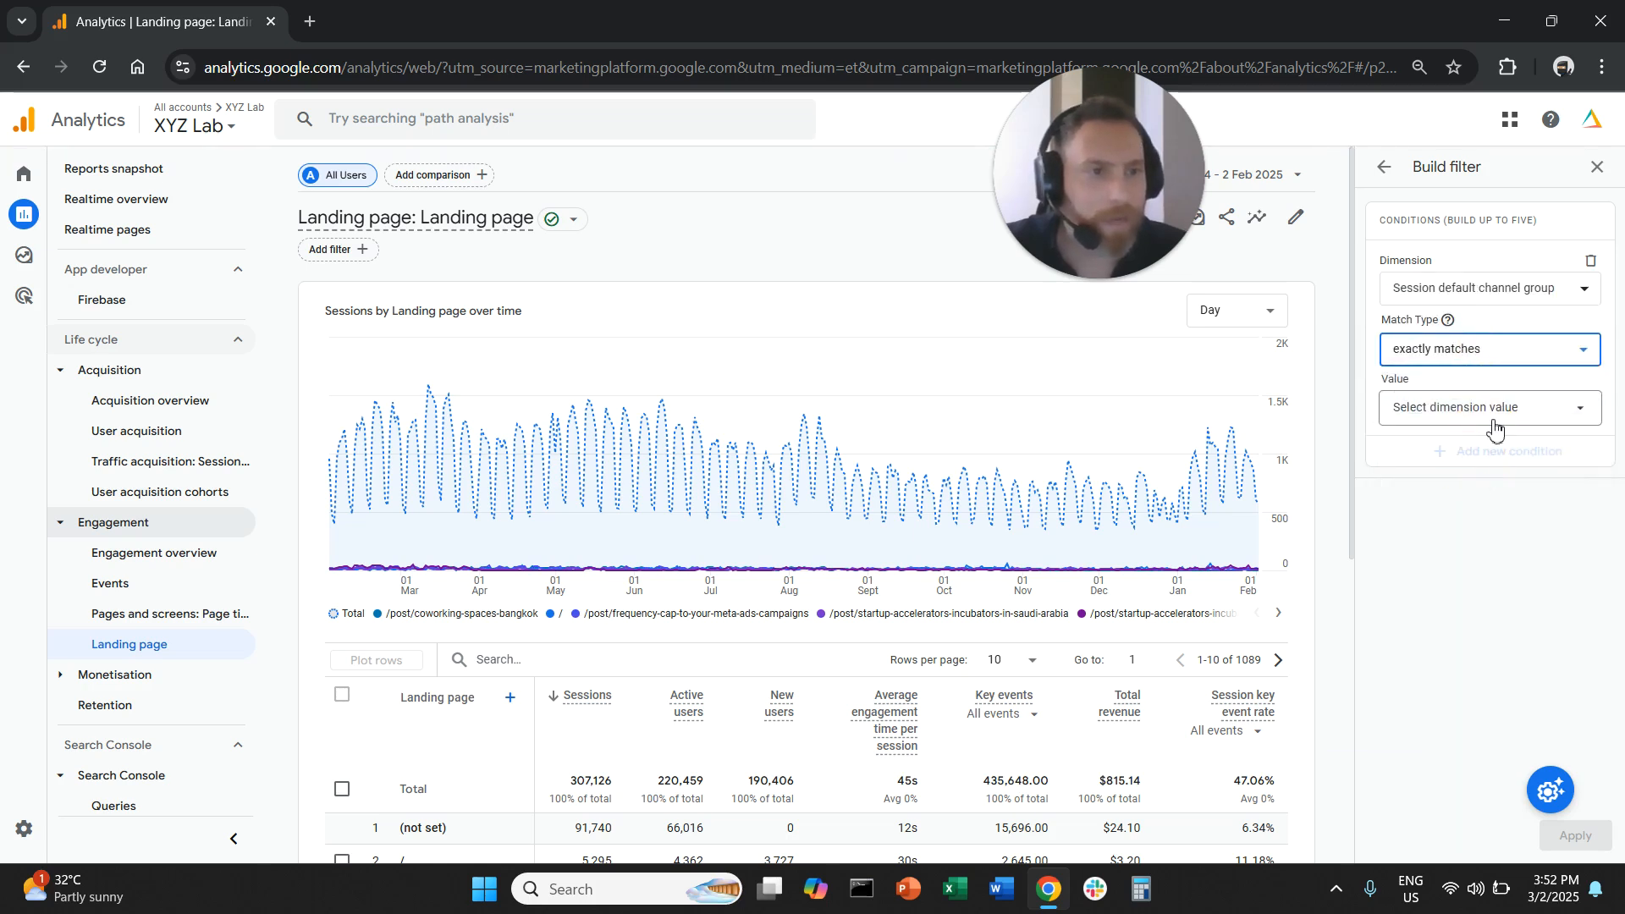
left_click(1488, 413)
left_click(1490, 486)
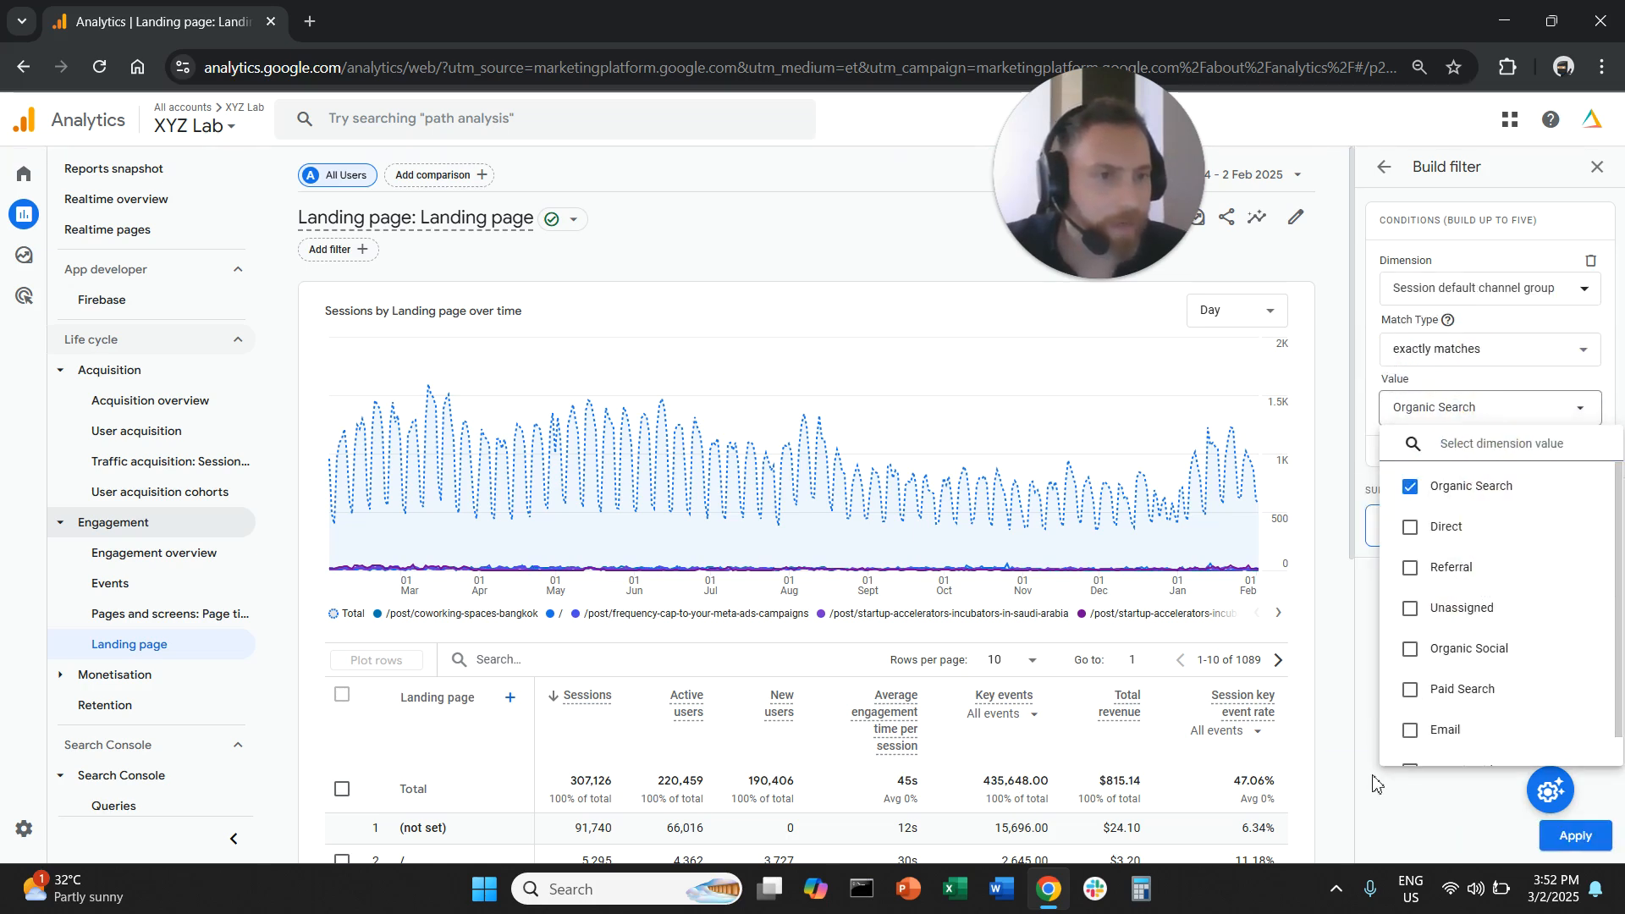
left_click(1577, 836)
left_click(1576, 836)
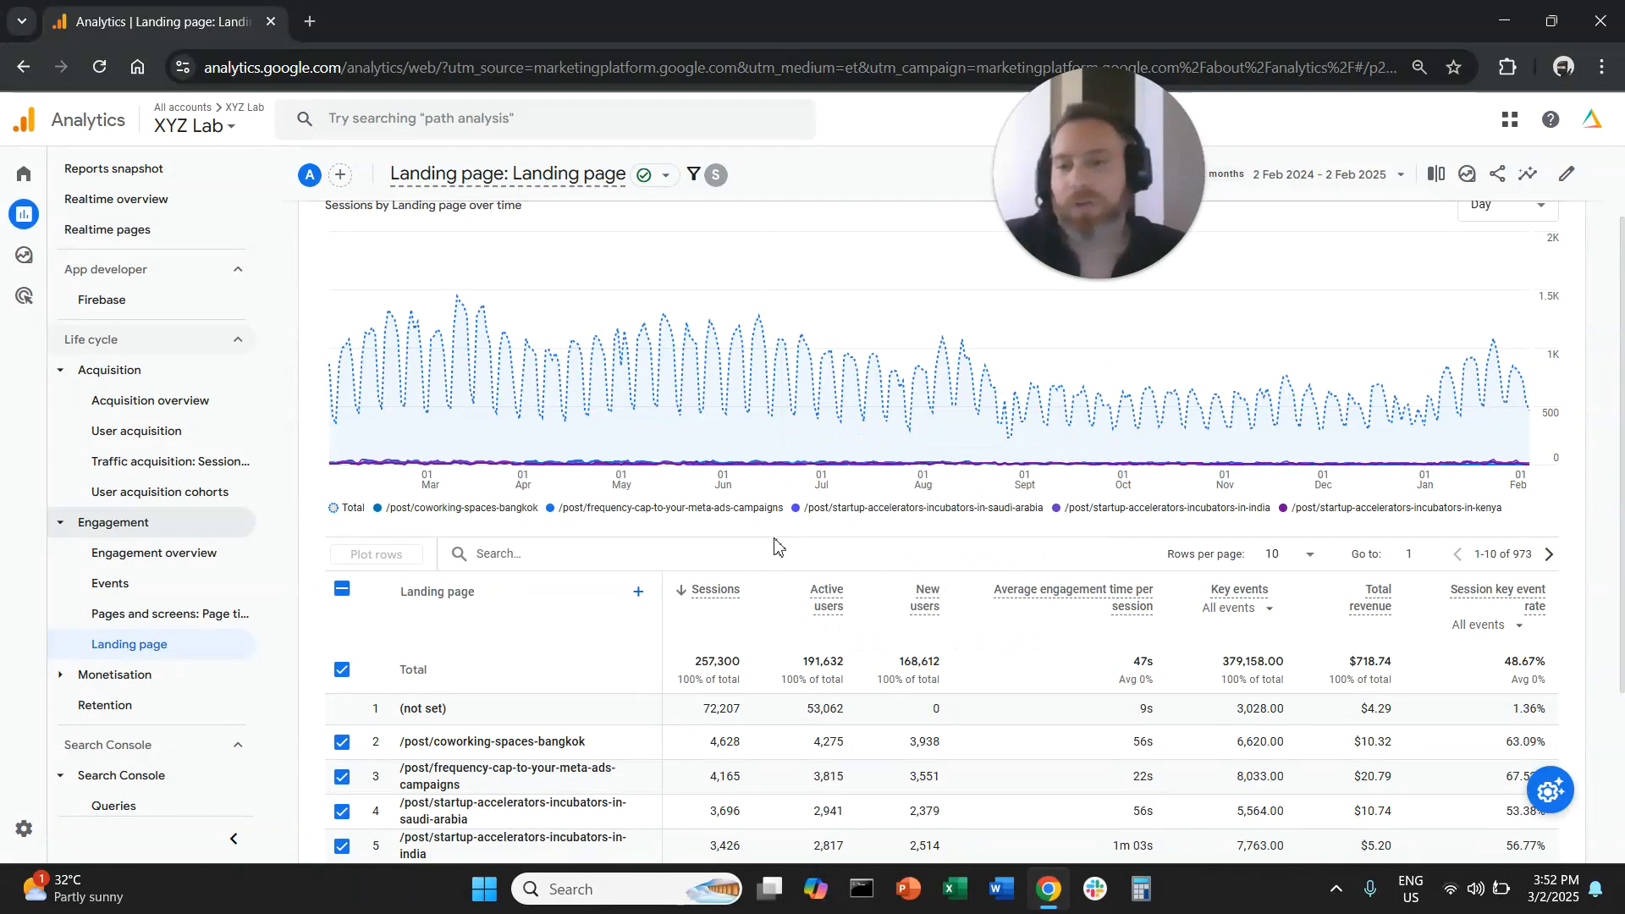
- Deselect all plotted rows in the filtered landing page table and review the (not set) row
scroll(772, 553, "down", 2)
scroll(773, 552, "down", 1)
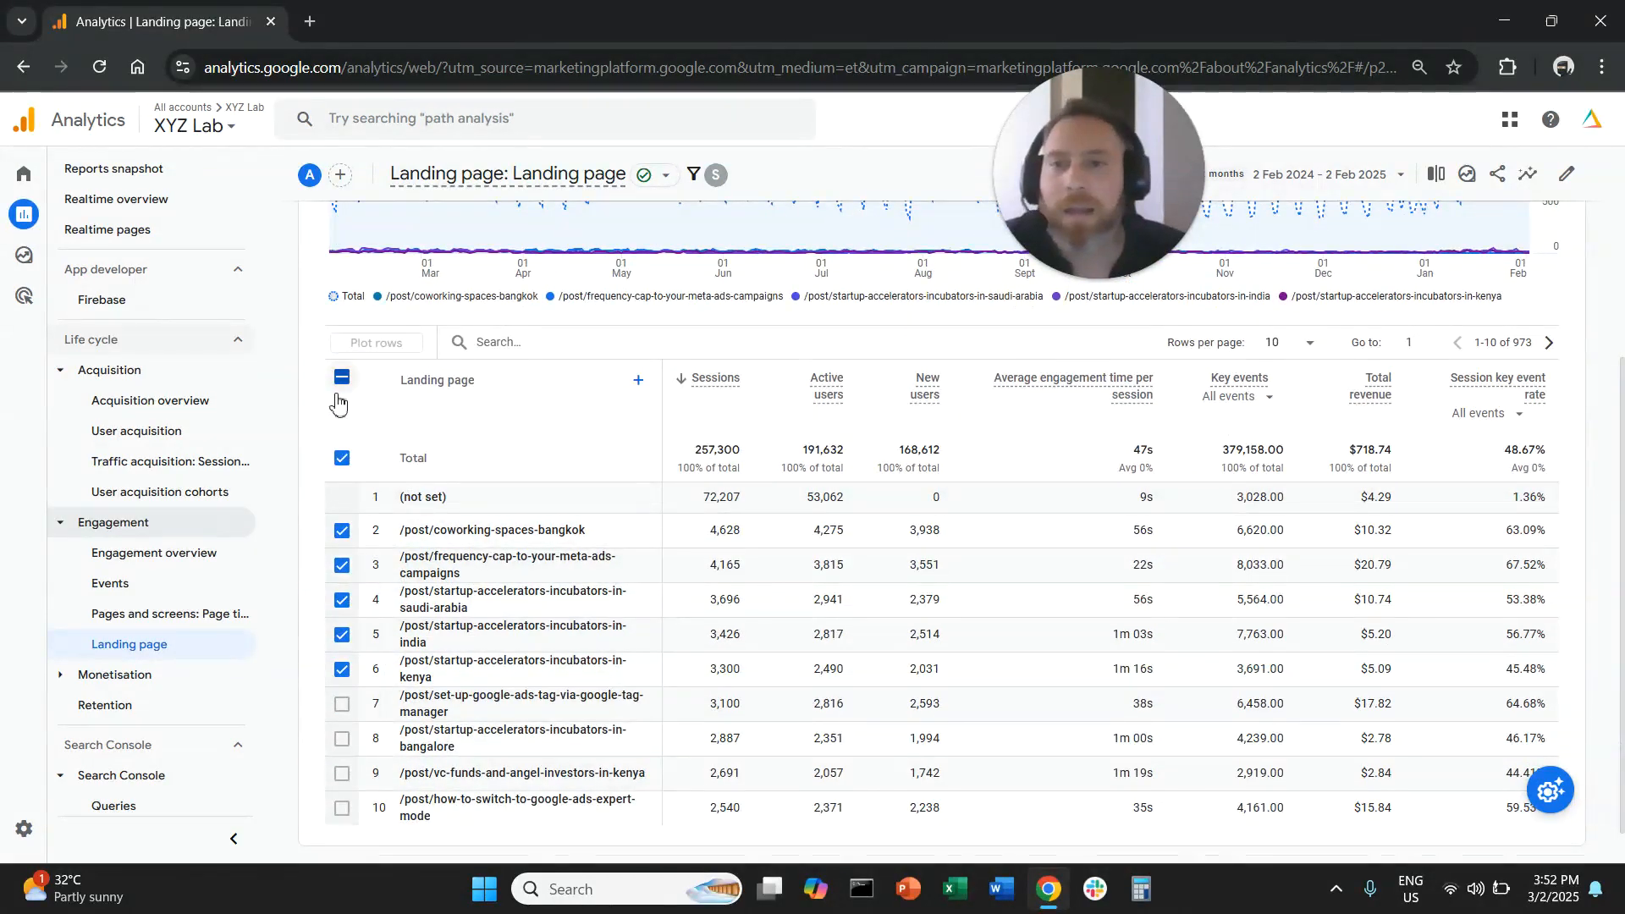
left_click(342, 377)
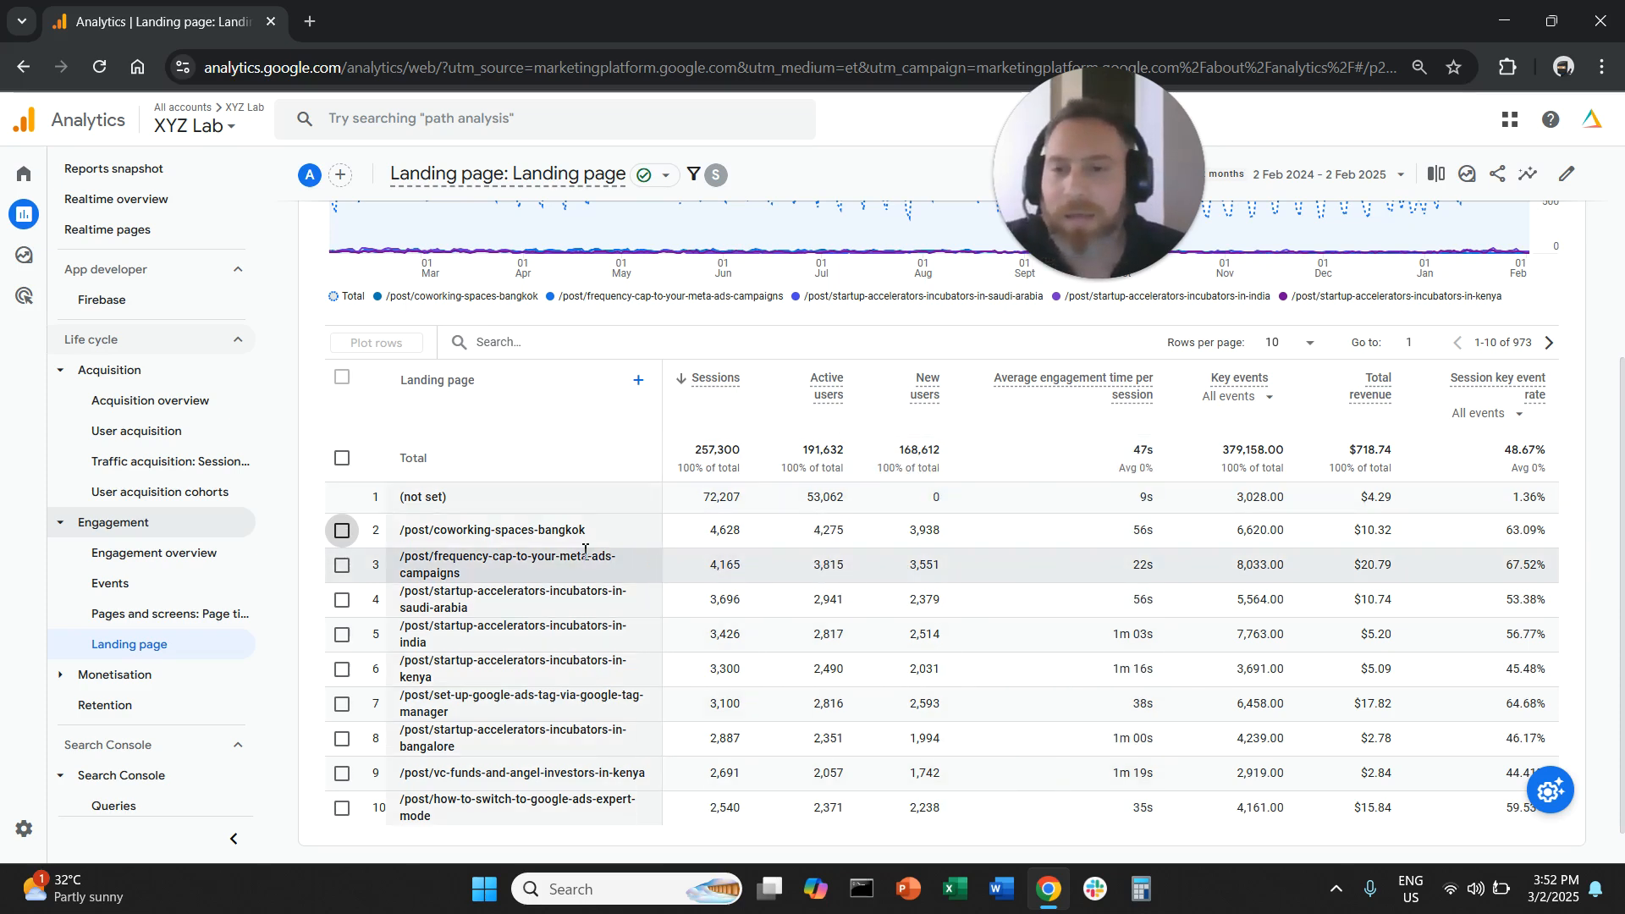
left_click_drag(464, 507, 391, 511)
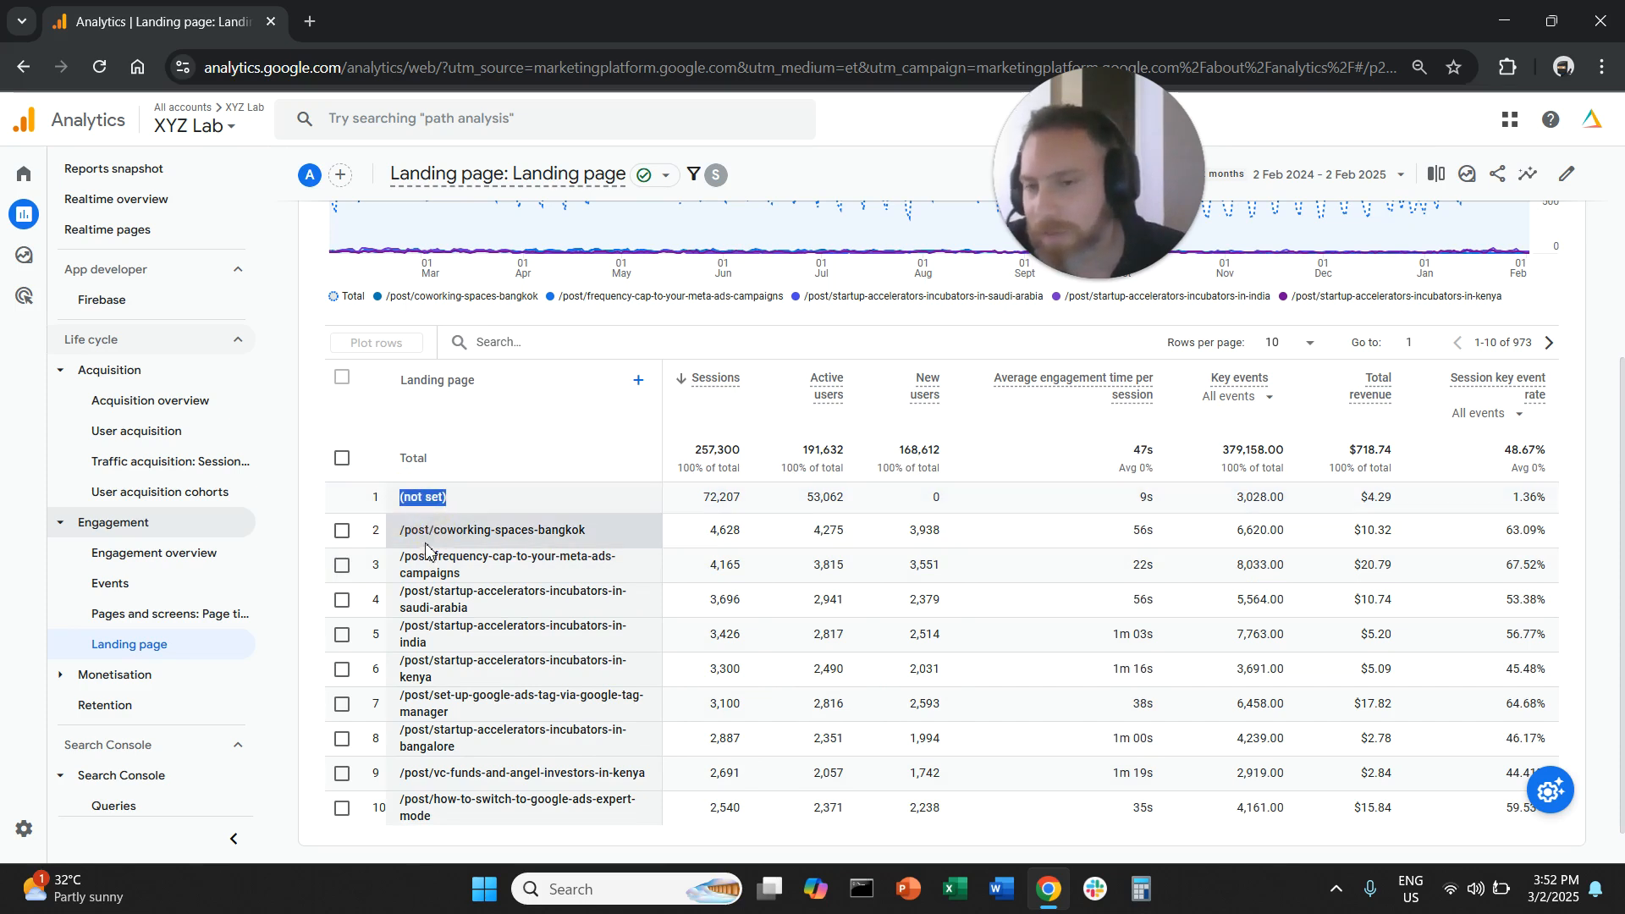
left_click(342, 531)
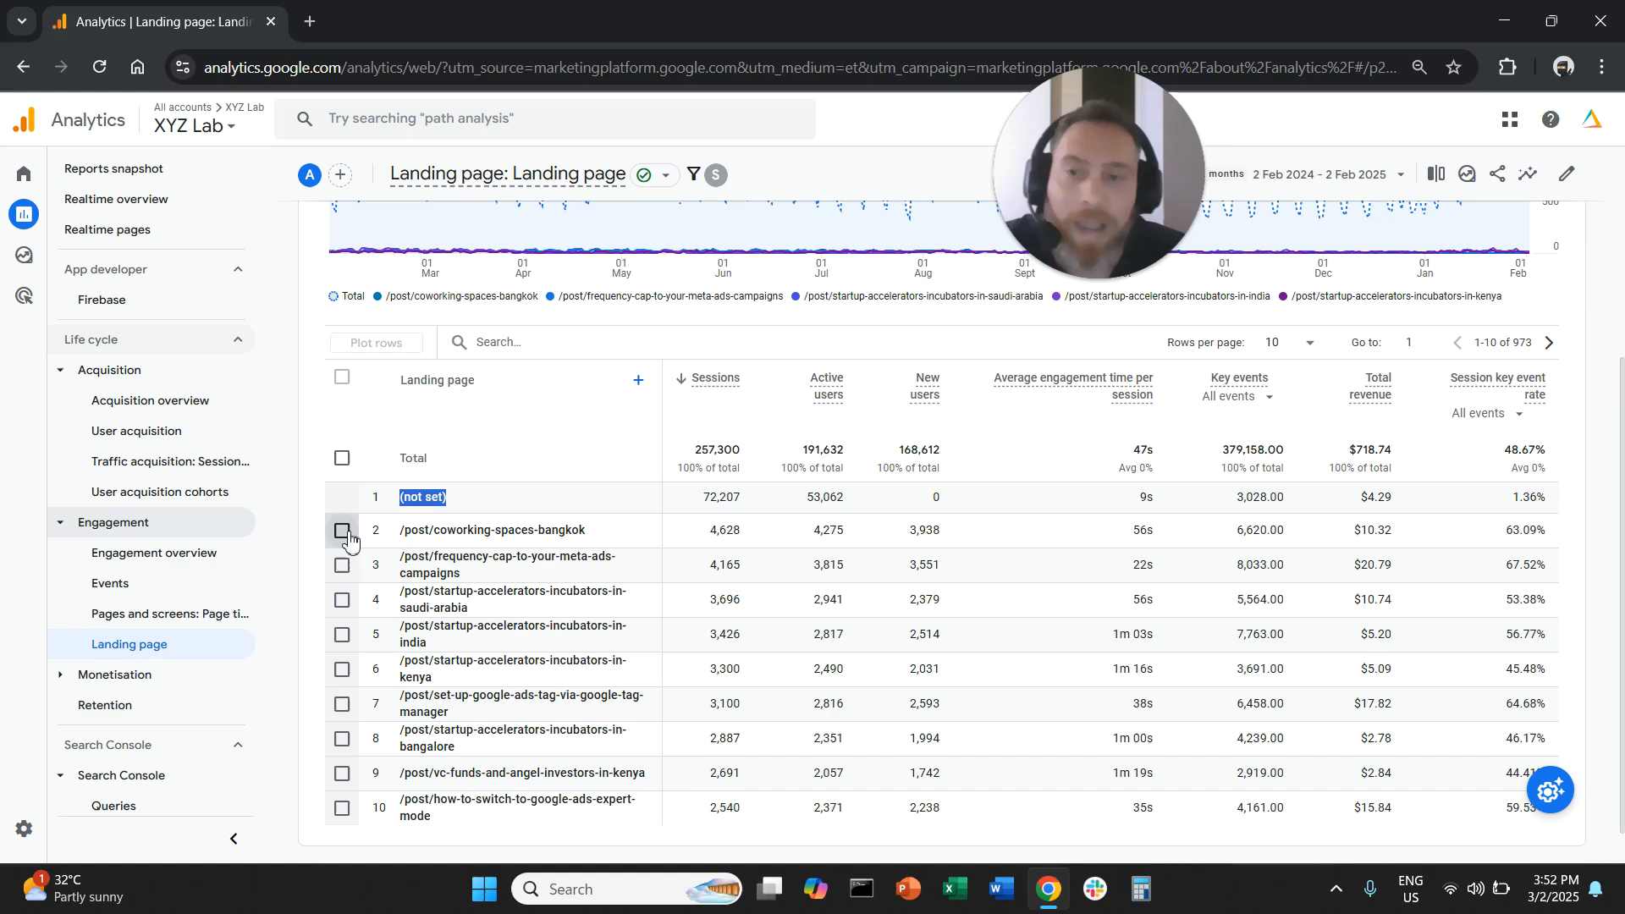
left_click(343, 566)
left_click(343, 601)
left_click(344, 636)
left_click(344, 670)
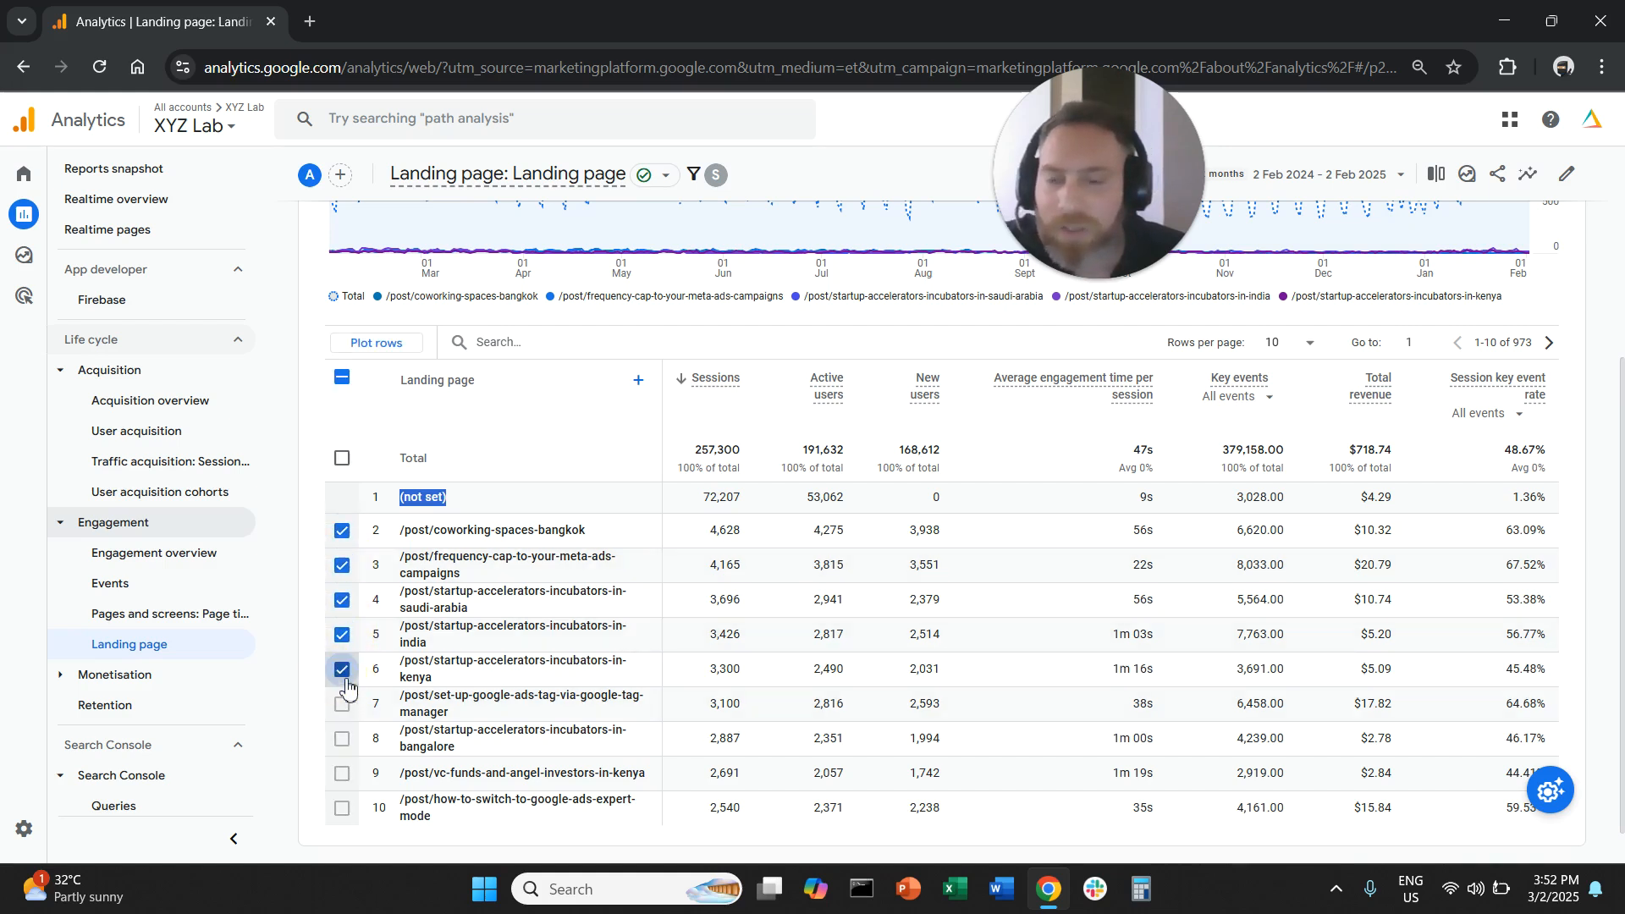
left_click(343, 532)
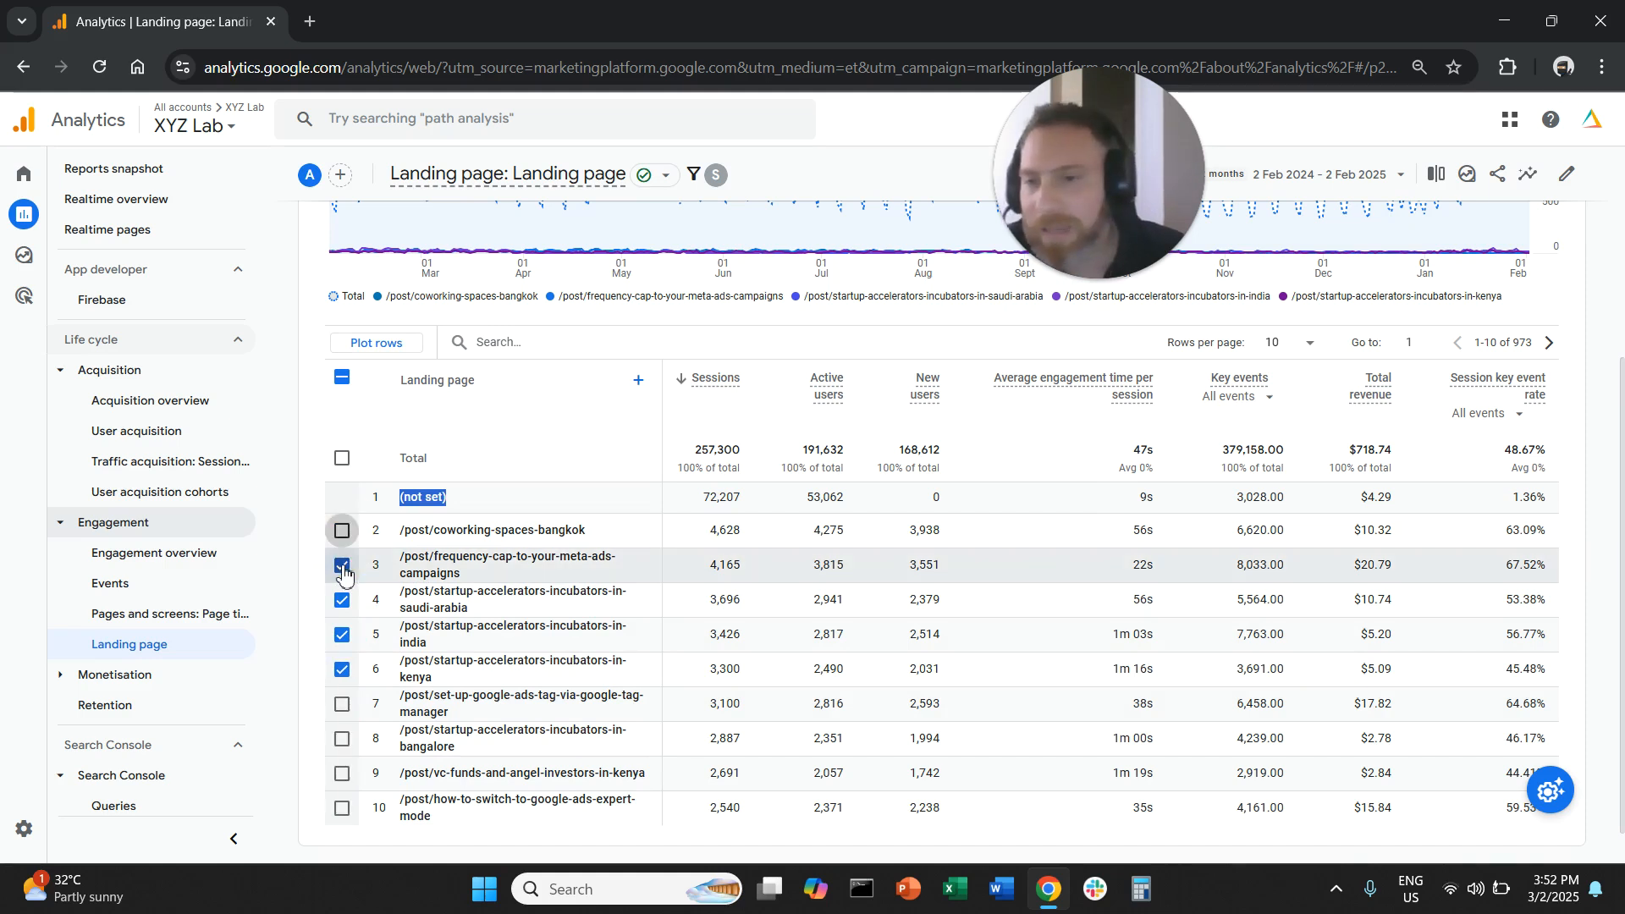
left_click(342, 566)
left_click(343, 600)
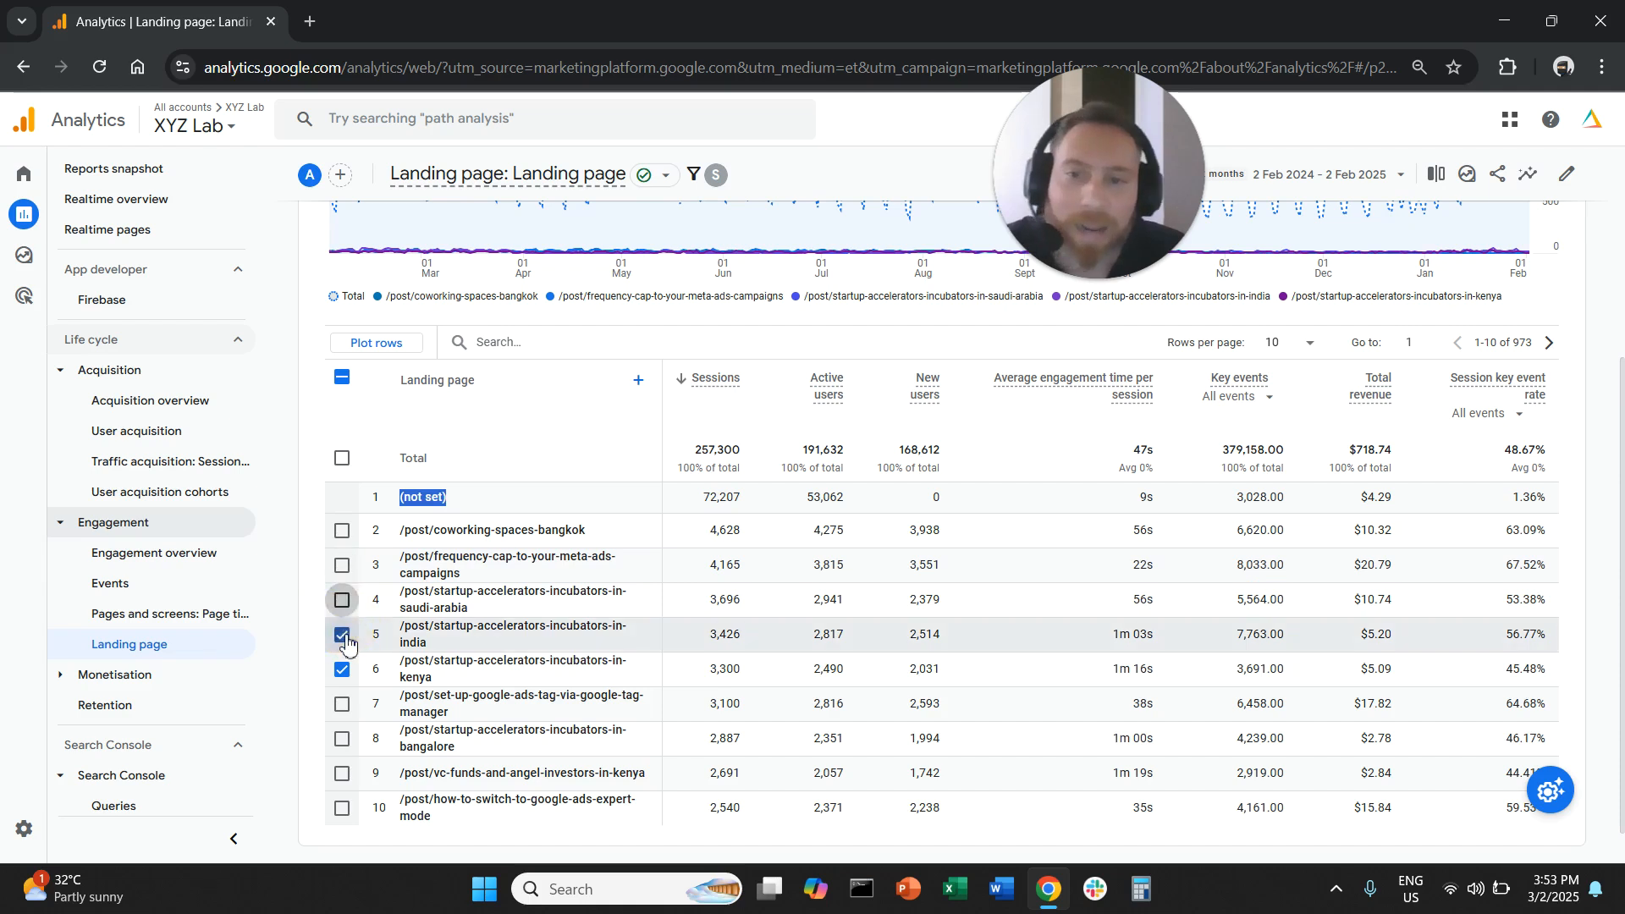
left_click(342, 635)
left_click(343, 669)
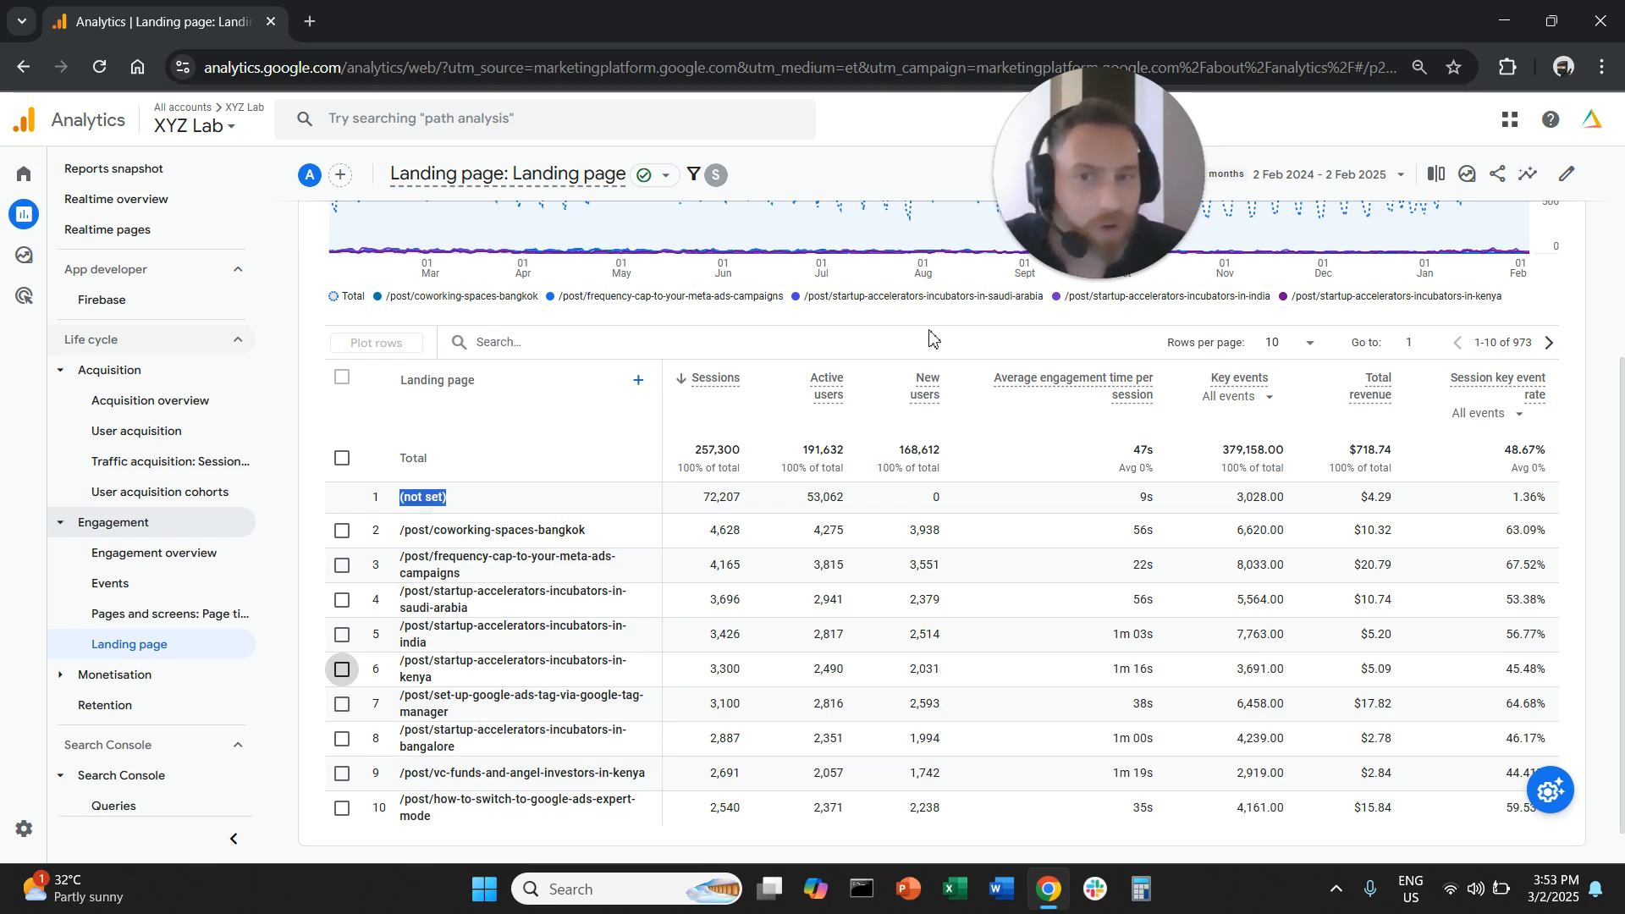
- Search the landing page table for "coworking" and deselect all plotted rows to review the matching pages
left_click(647, 346)
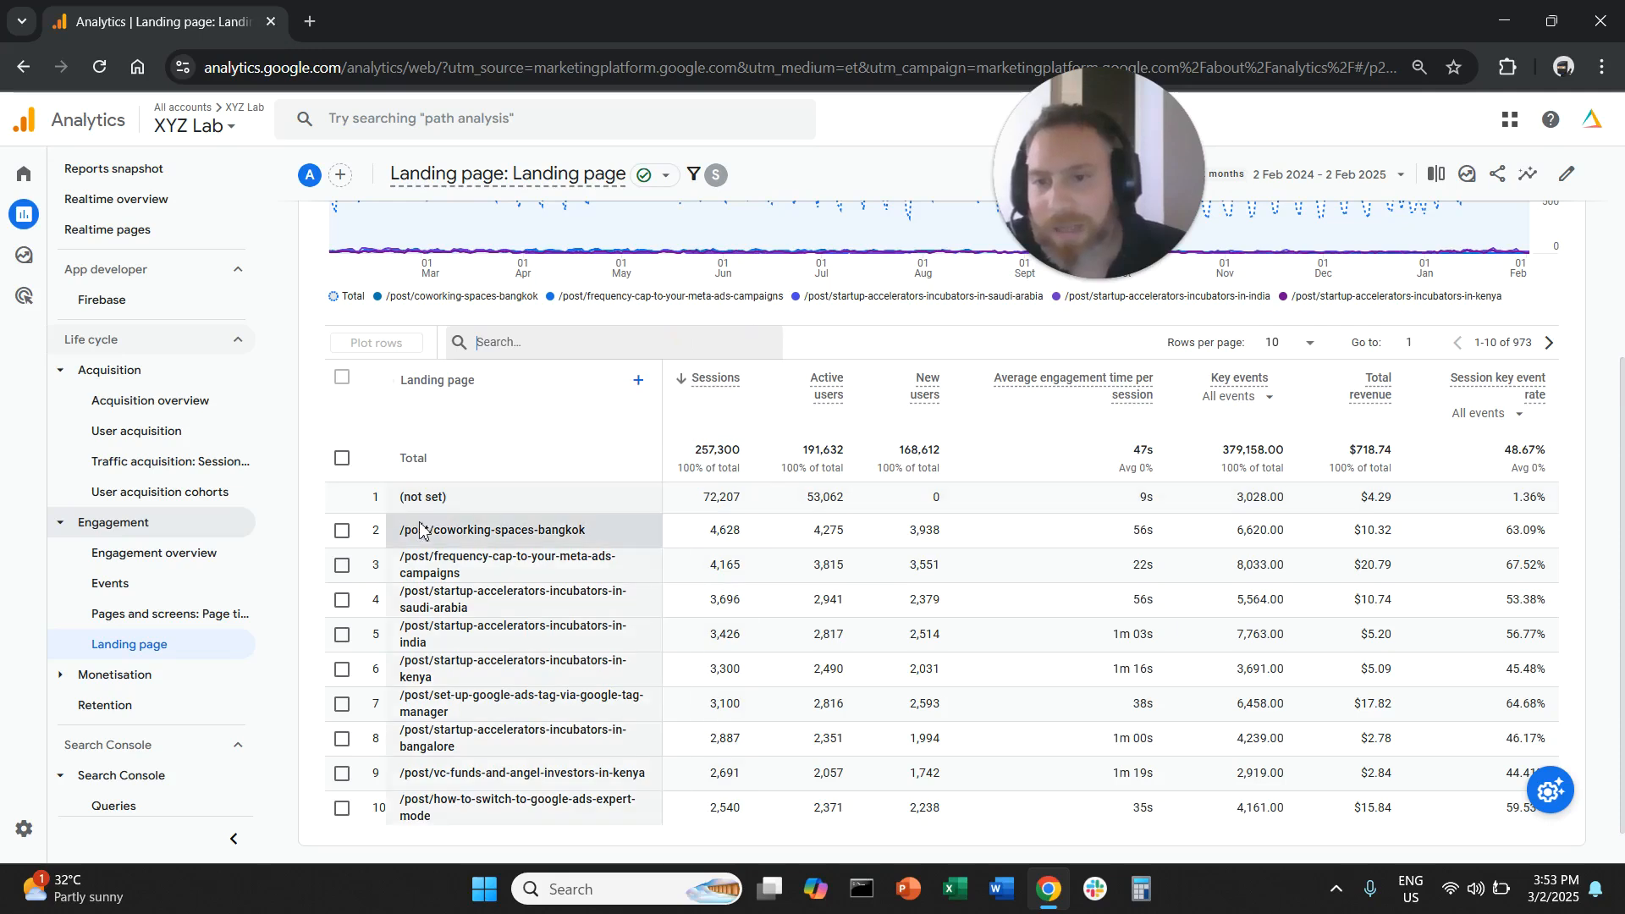
type("cowkri")
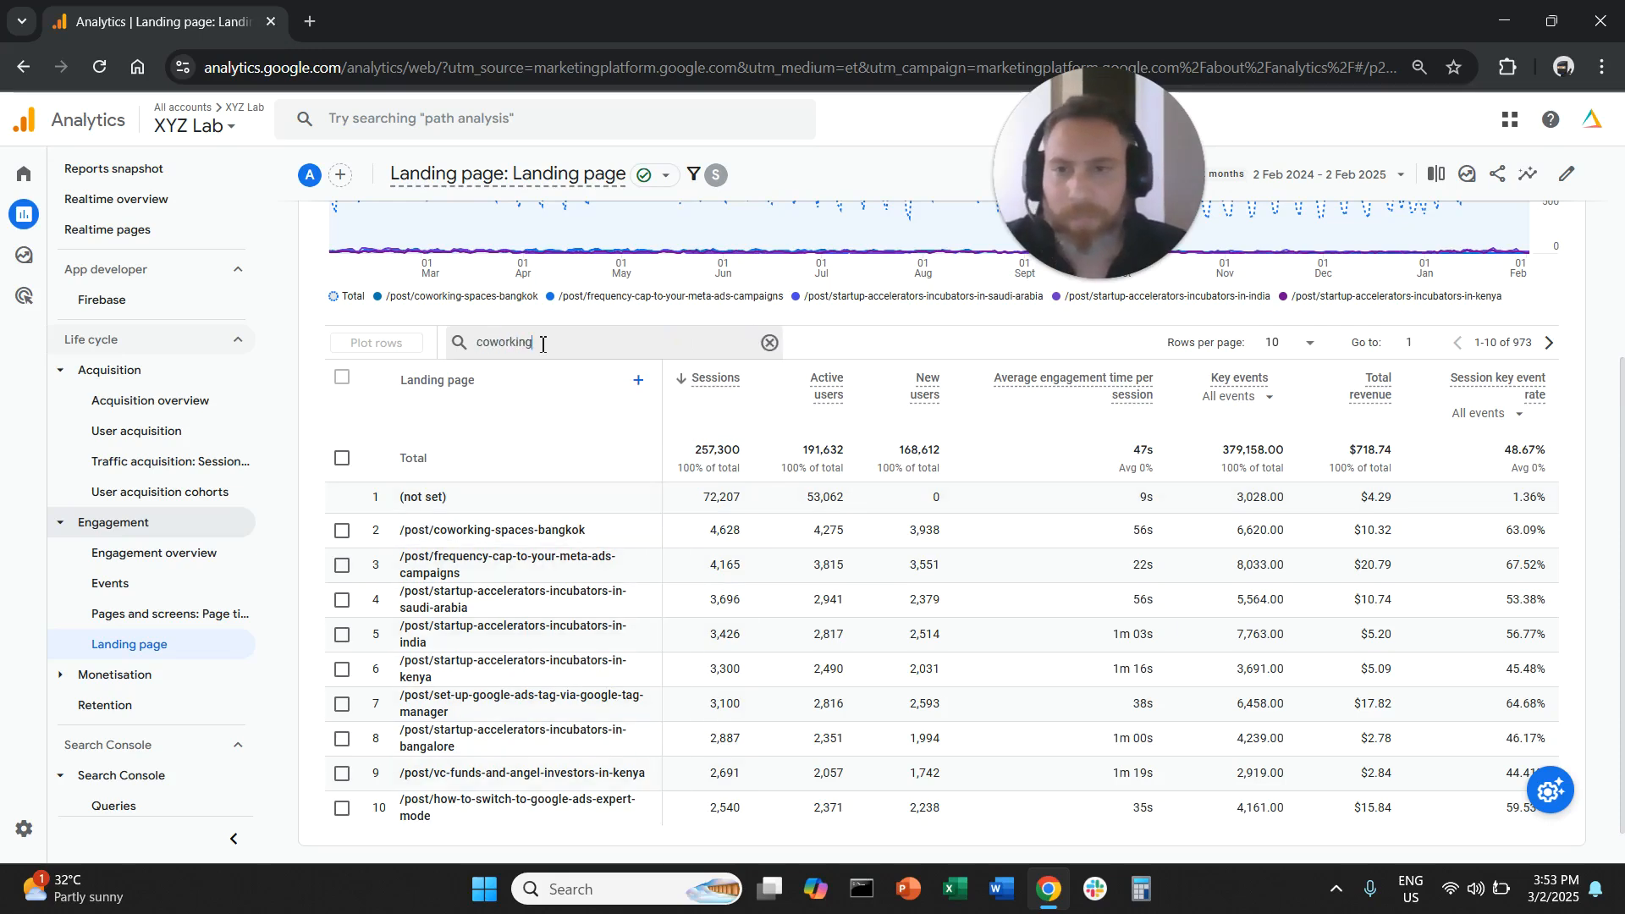
key("Return")
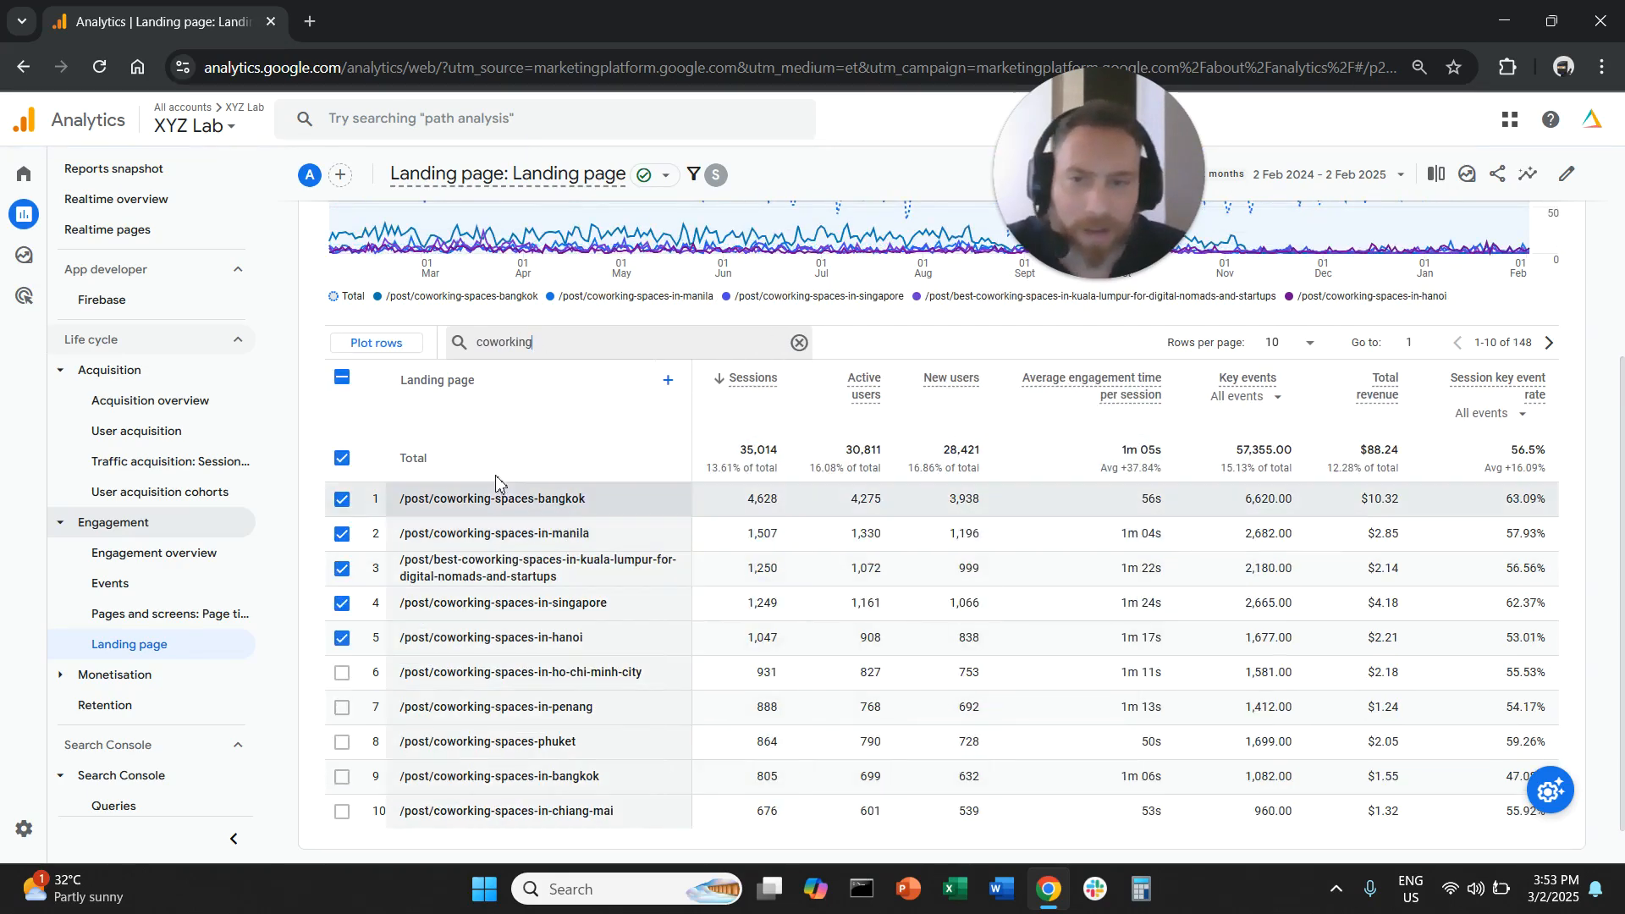
left_click(342, 378)
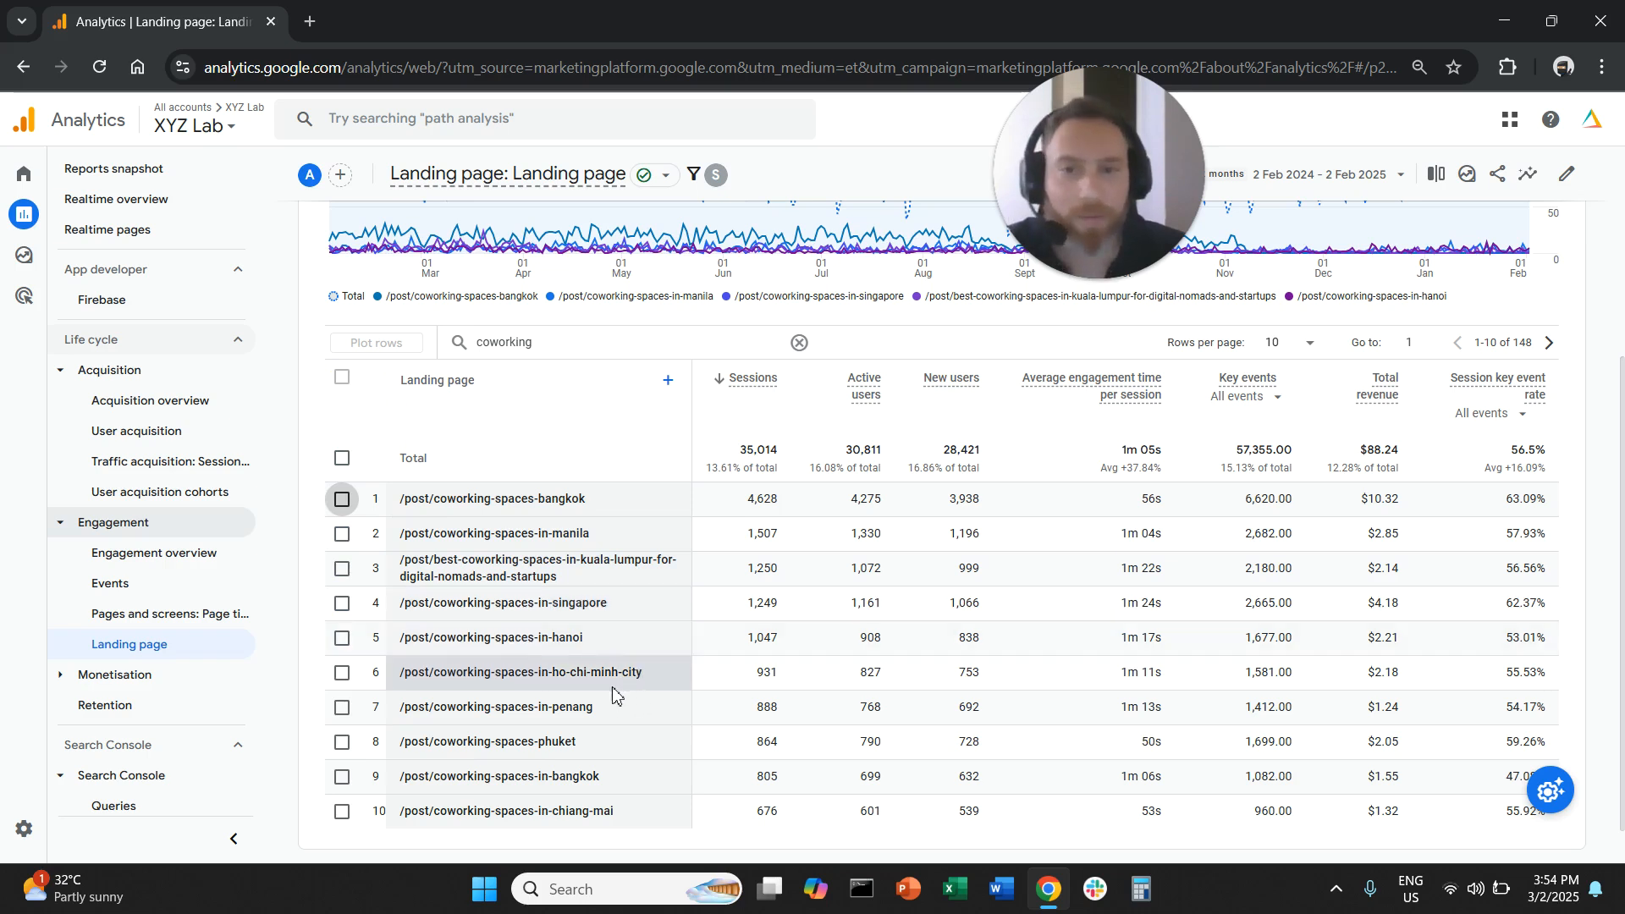
left_click_drag(559, 501, 608, 537)
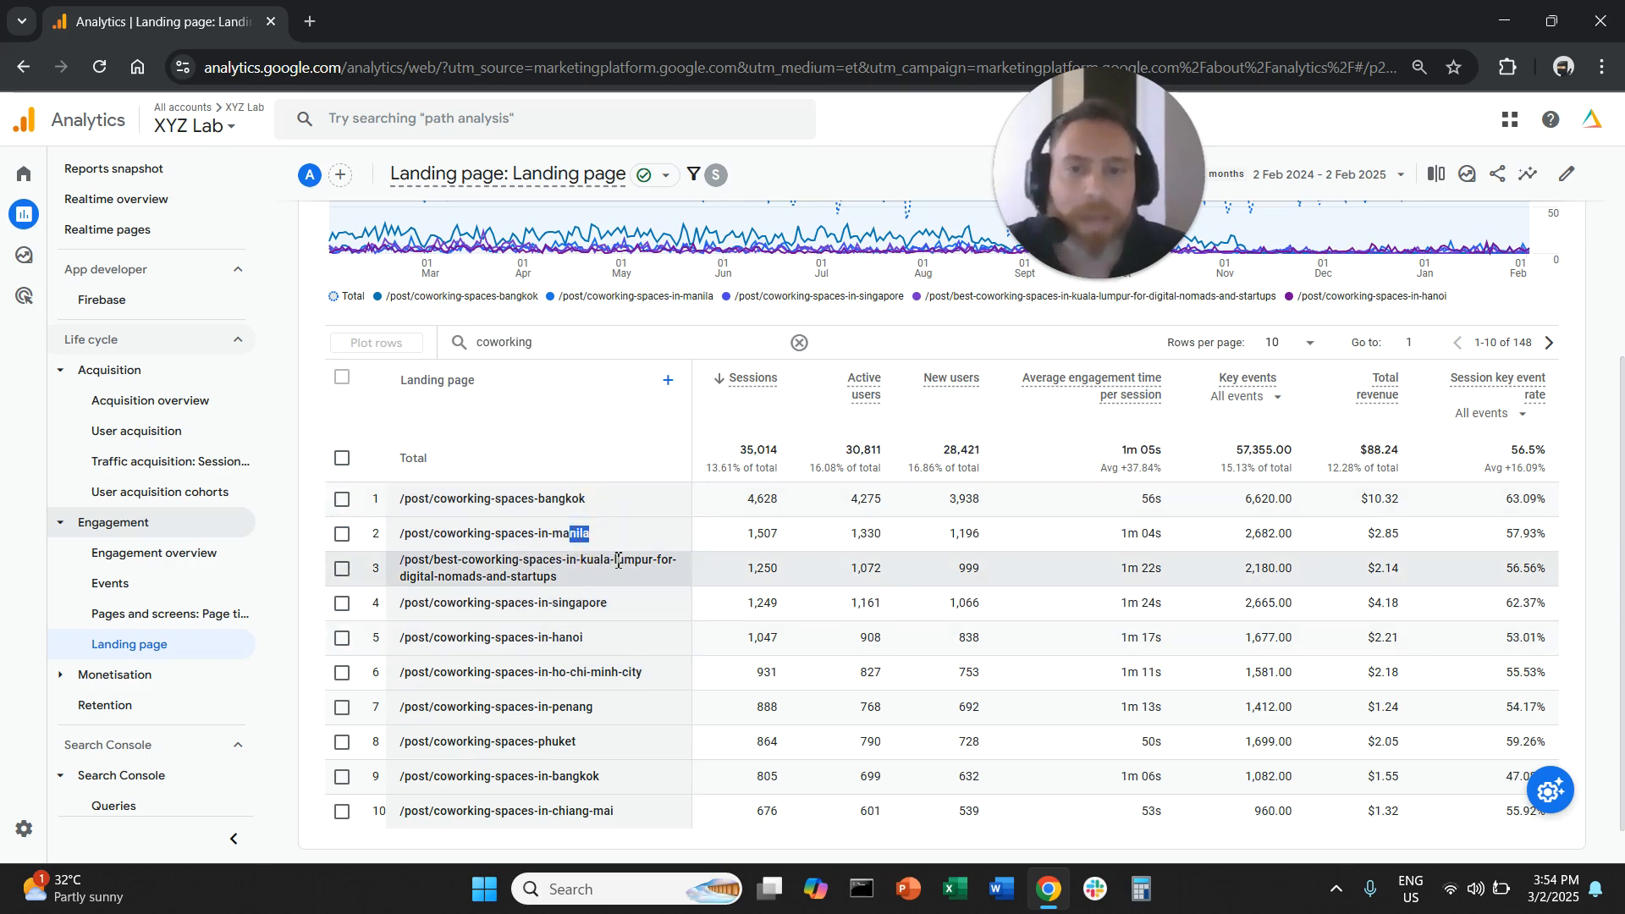
left_click(606, 652)
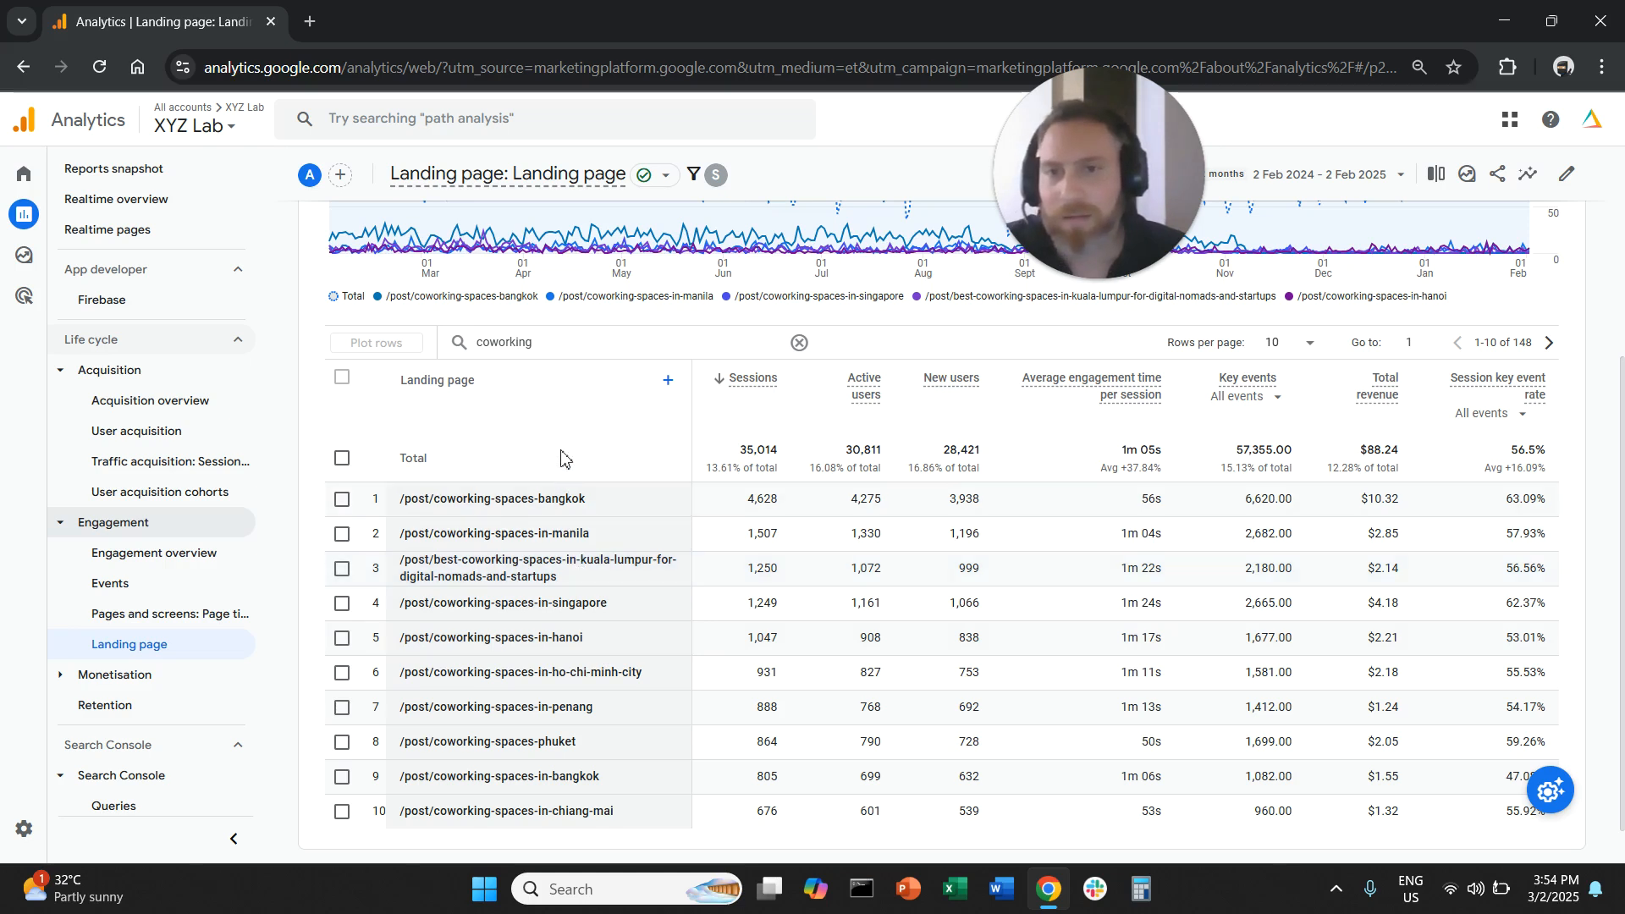
- Replace the table search with "meta-ads" and deselect all plotted rows to review the matching landing pages
double_click(502, 344)
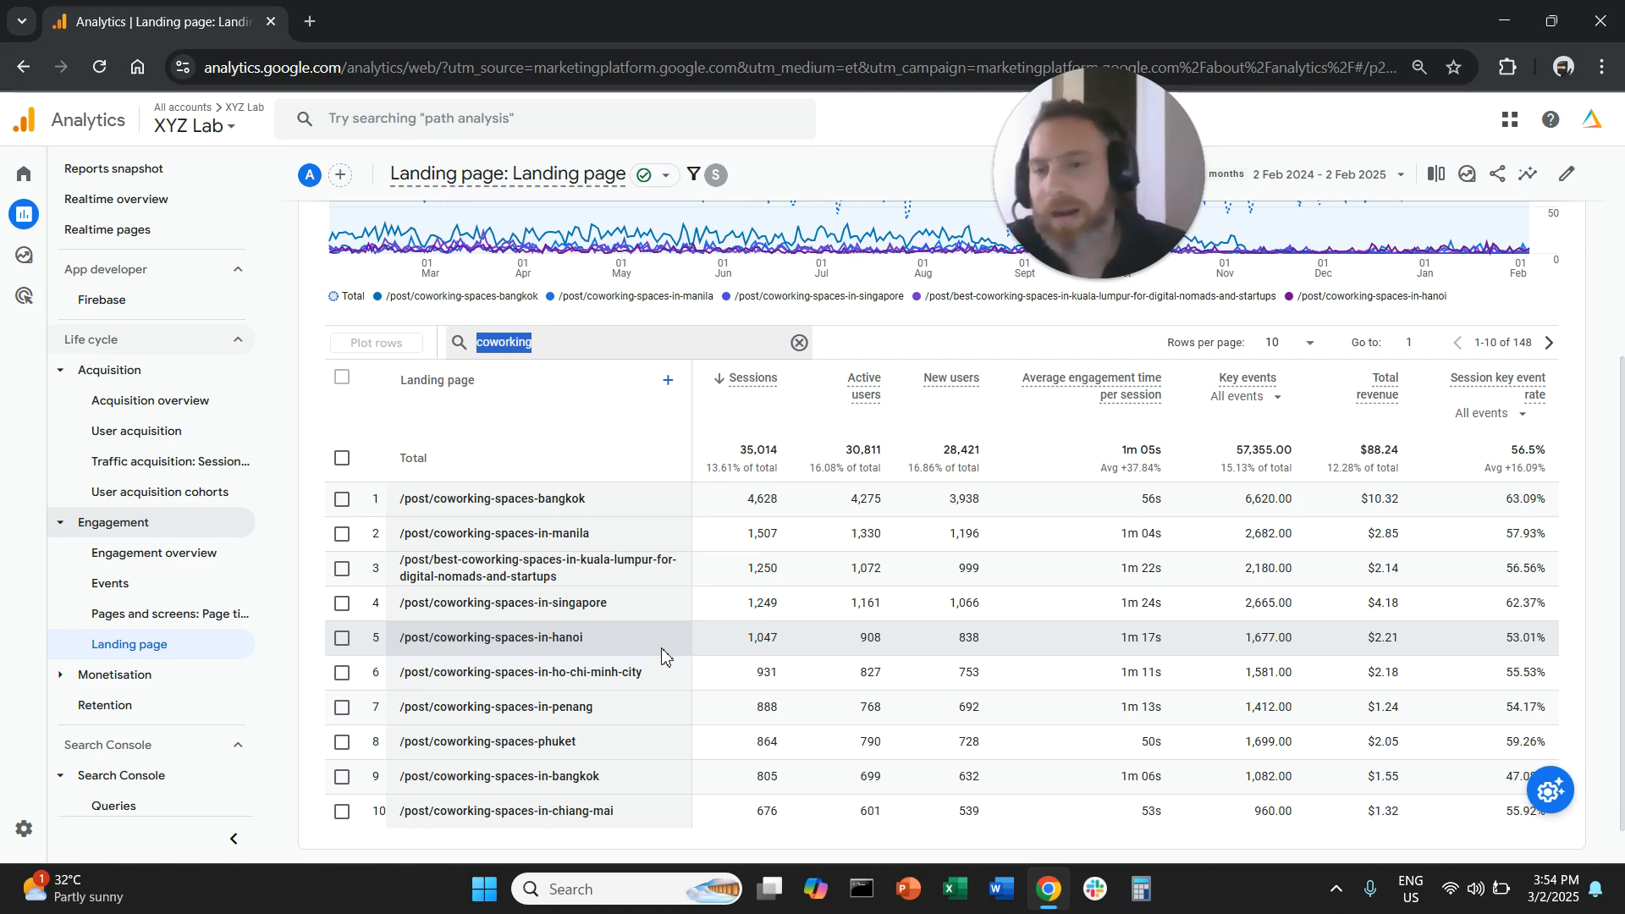
type("meta-adsd")
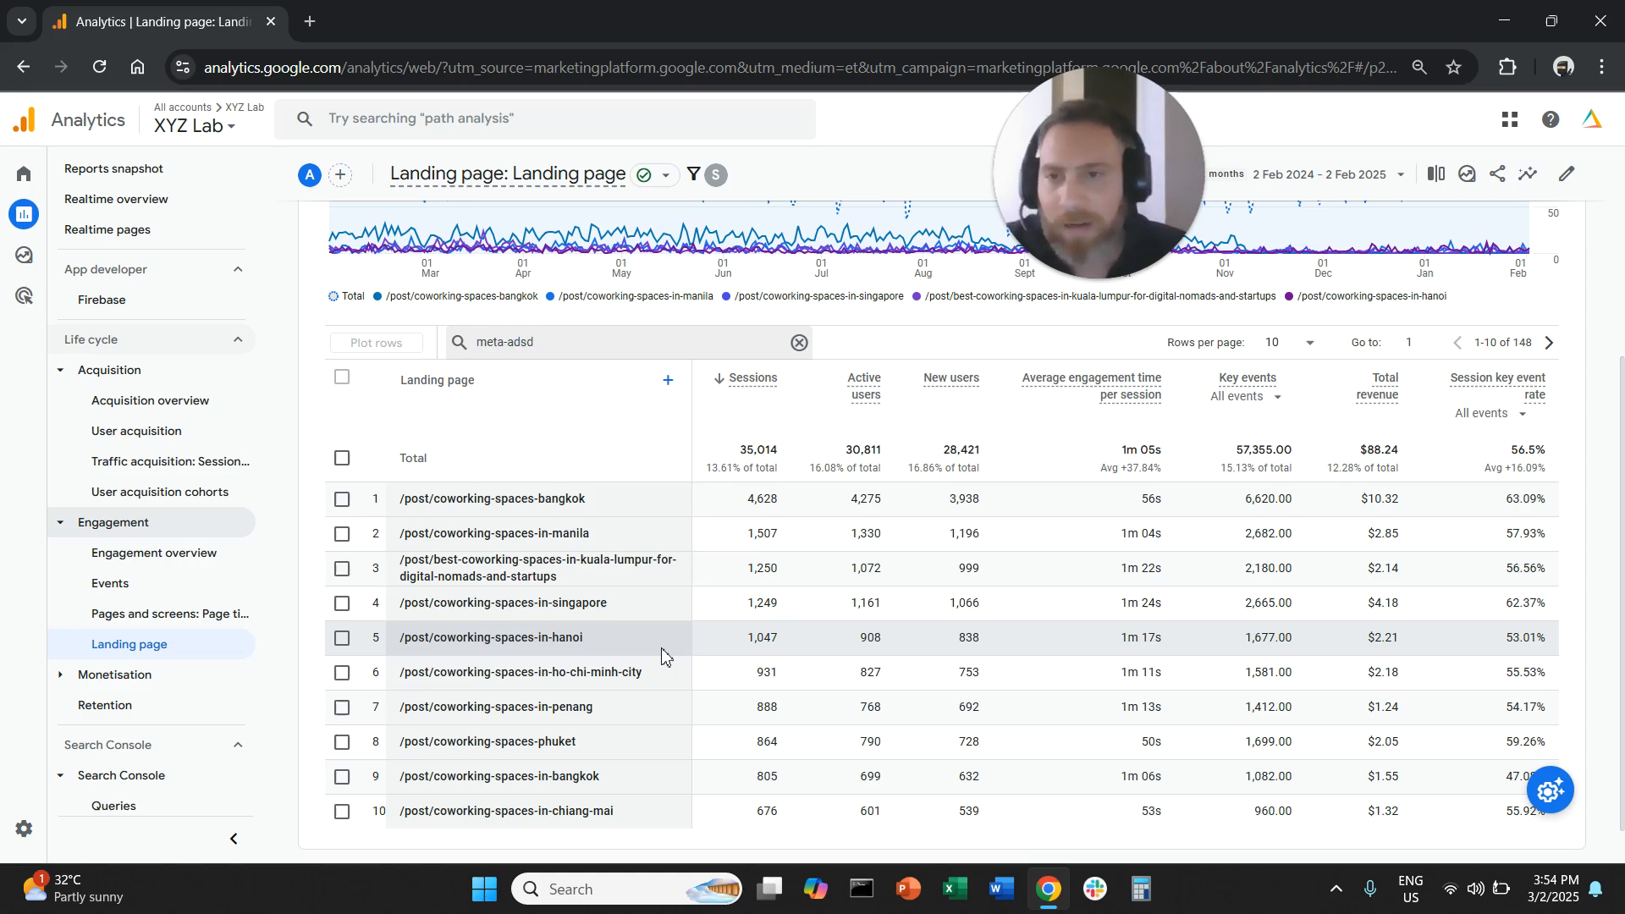
key("BackSpace")
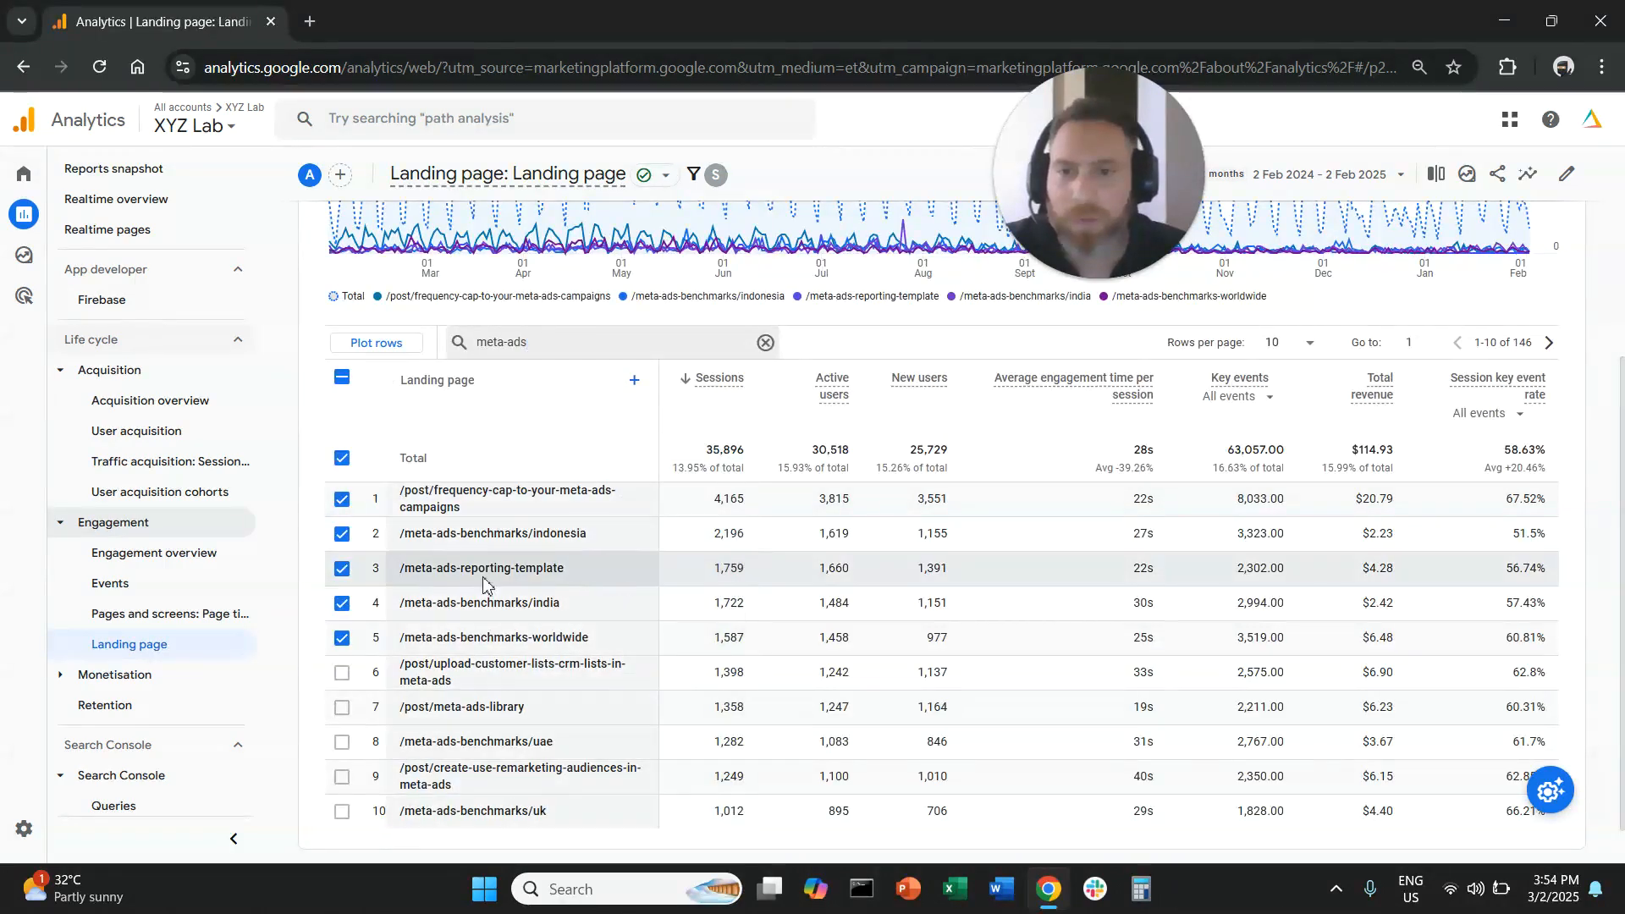
left_click(342, 378)
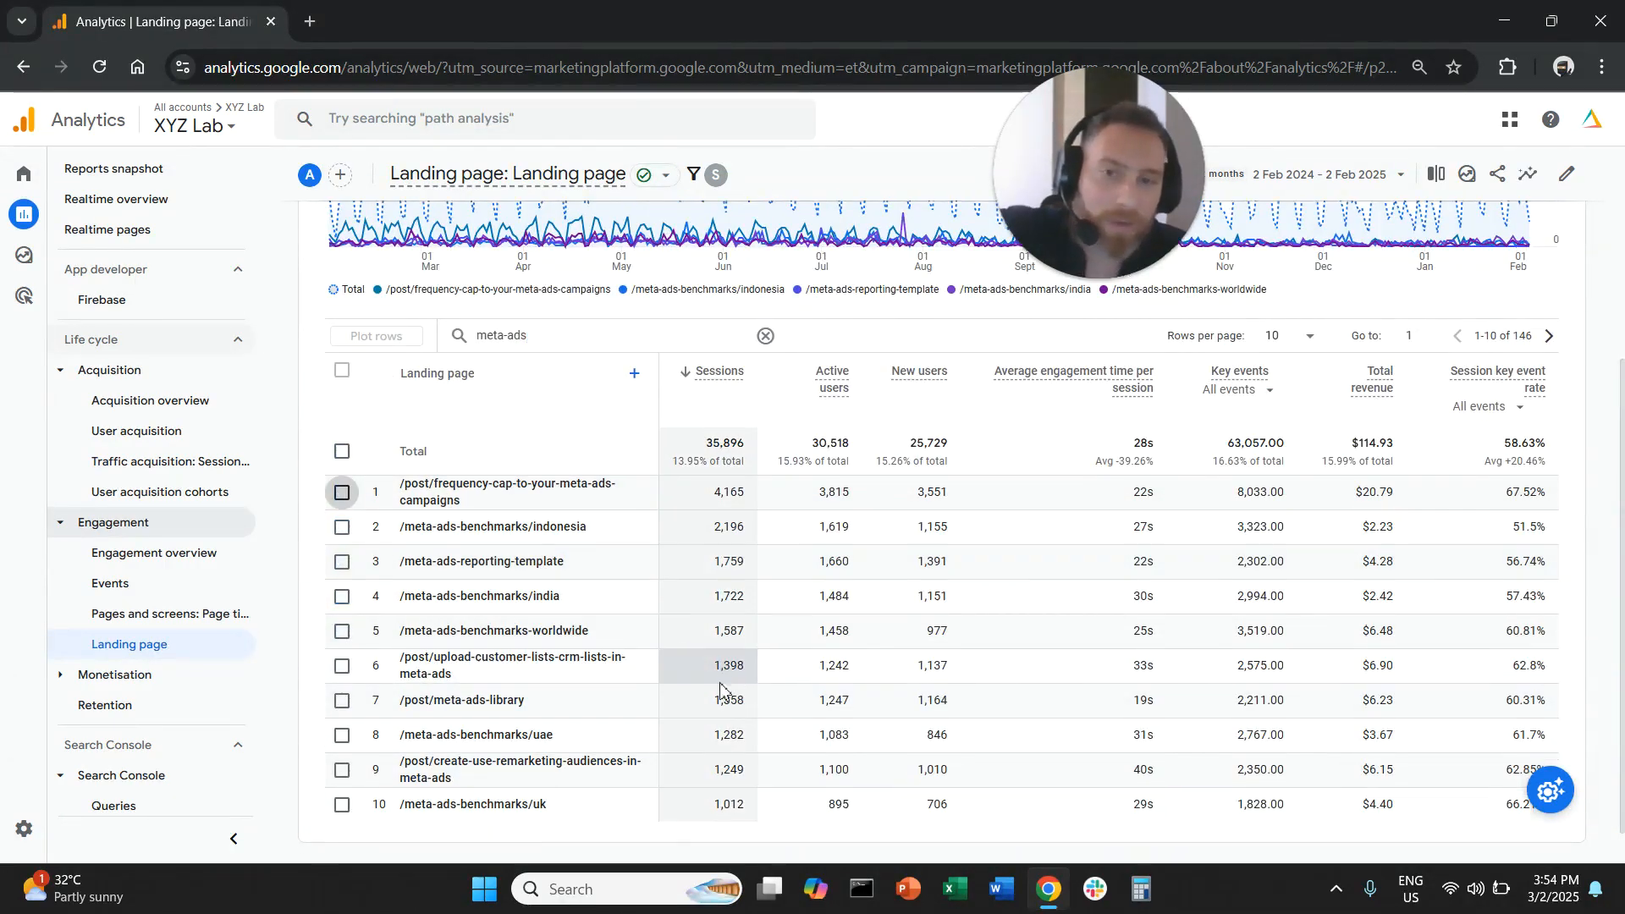
scroll(721, 675, "down", 1)
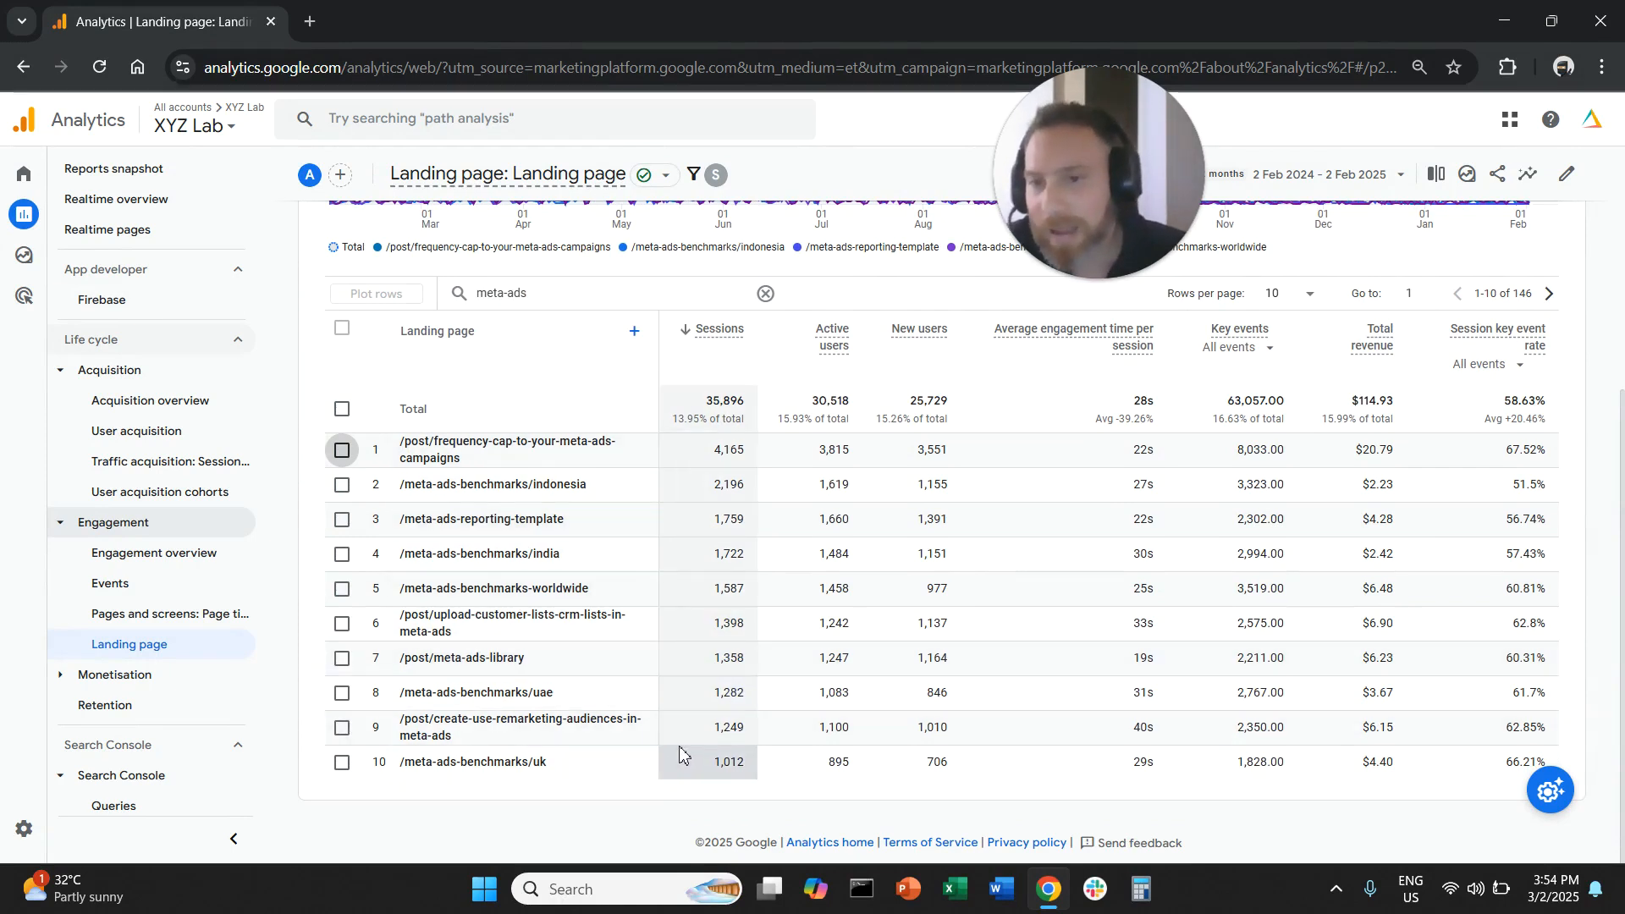
- Review the top landing pages matching "meta-ads" and replace the table search with "google-ads"
left_click_drag(471, 429, 540, 434)
left_click_drag(480, 485, 571, 485)
left_click_drag(486, 520, 516, 520)
left_click(530, 579)
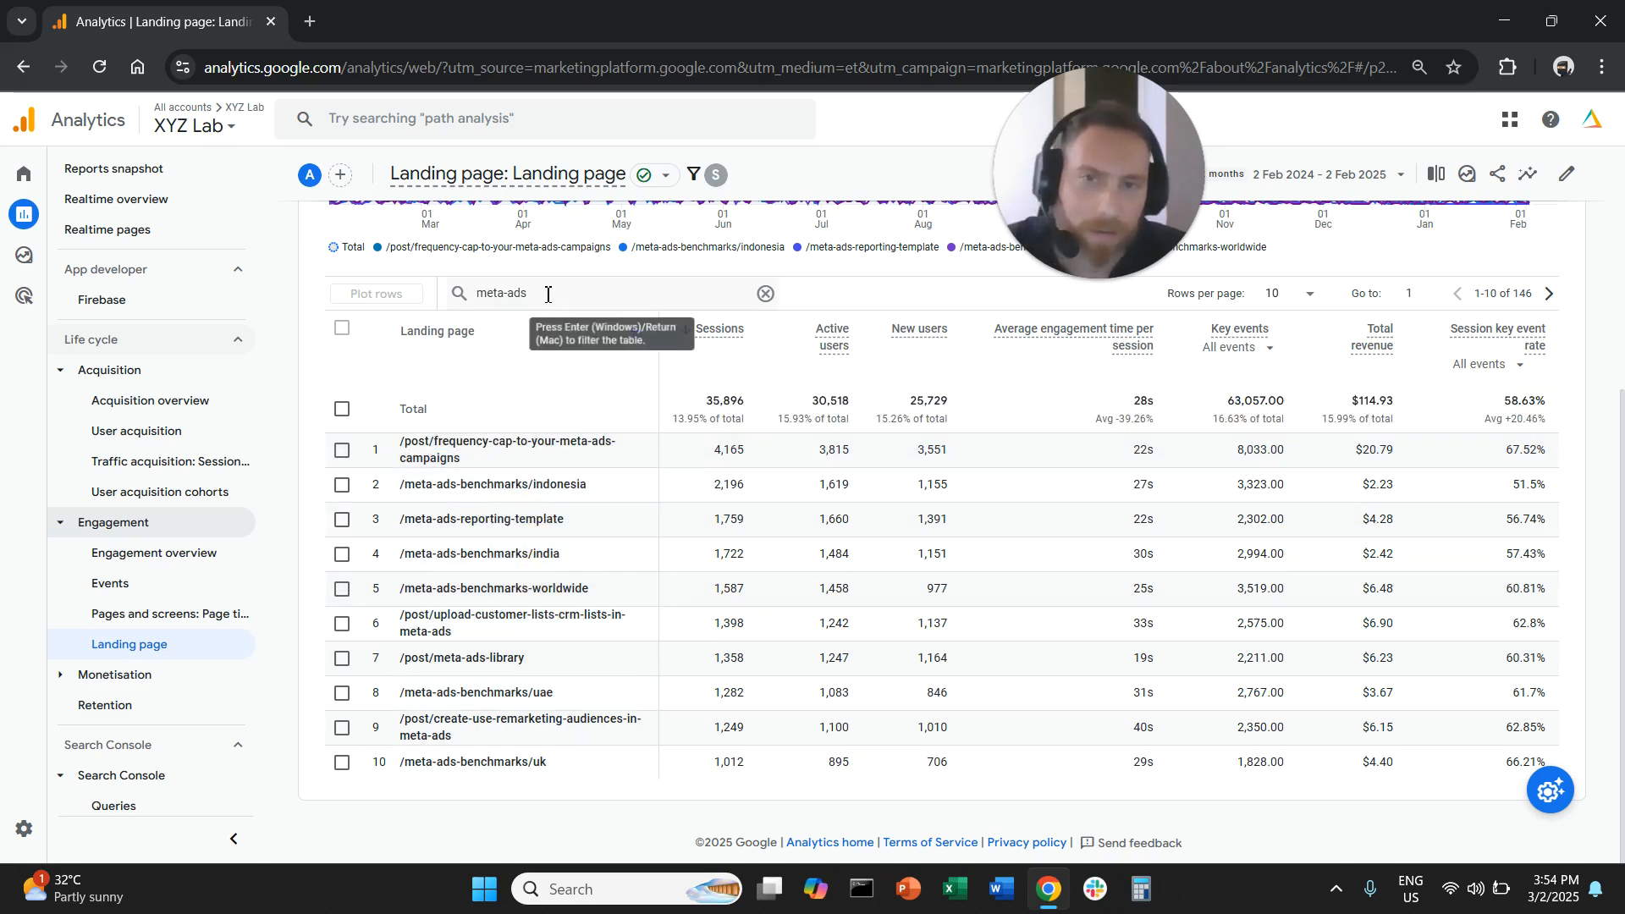
triple_click(472, 293)
type("googl")
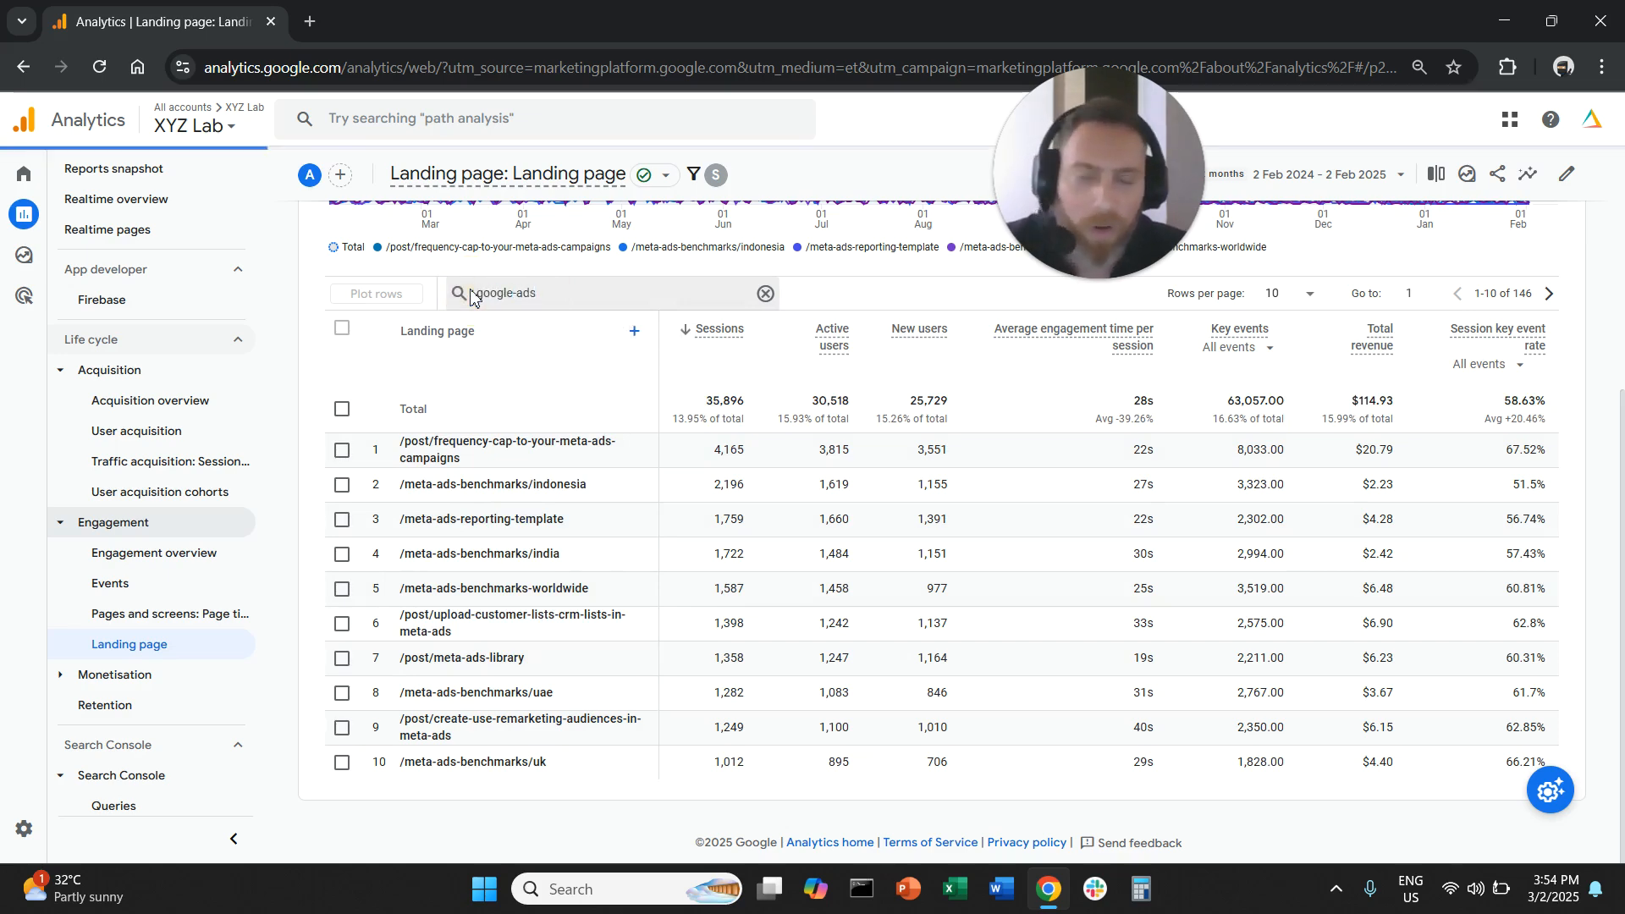
- Replace the table search with "course" and deselect all plotted rows to review the matching landing pages
double_click(585, 295)
triple_click(585, 295)
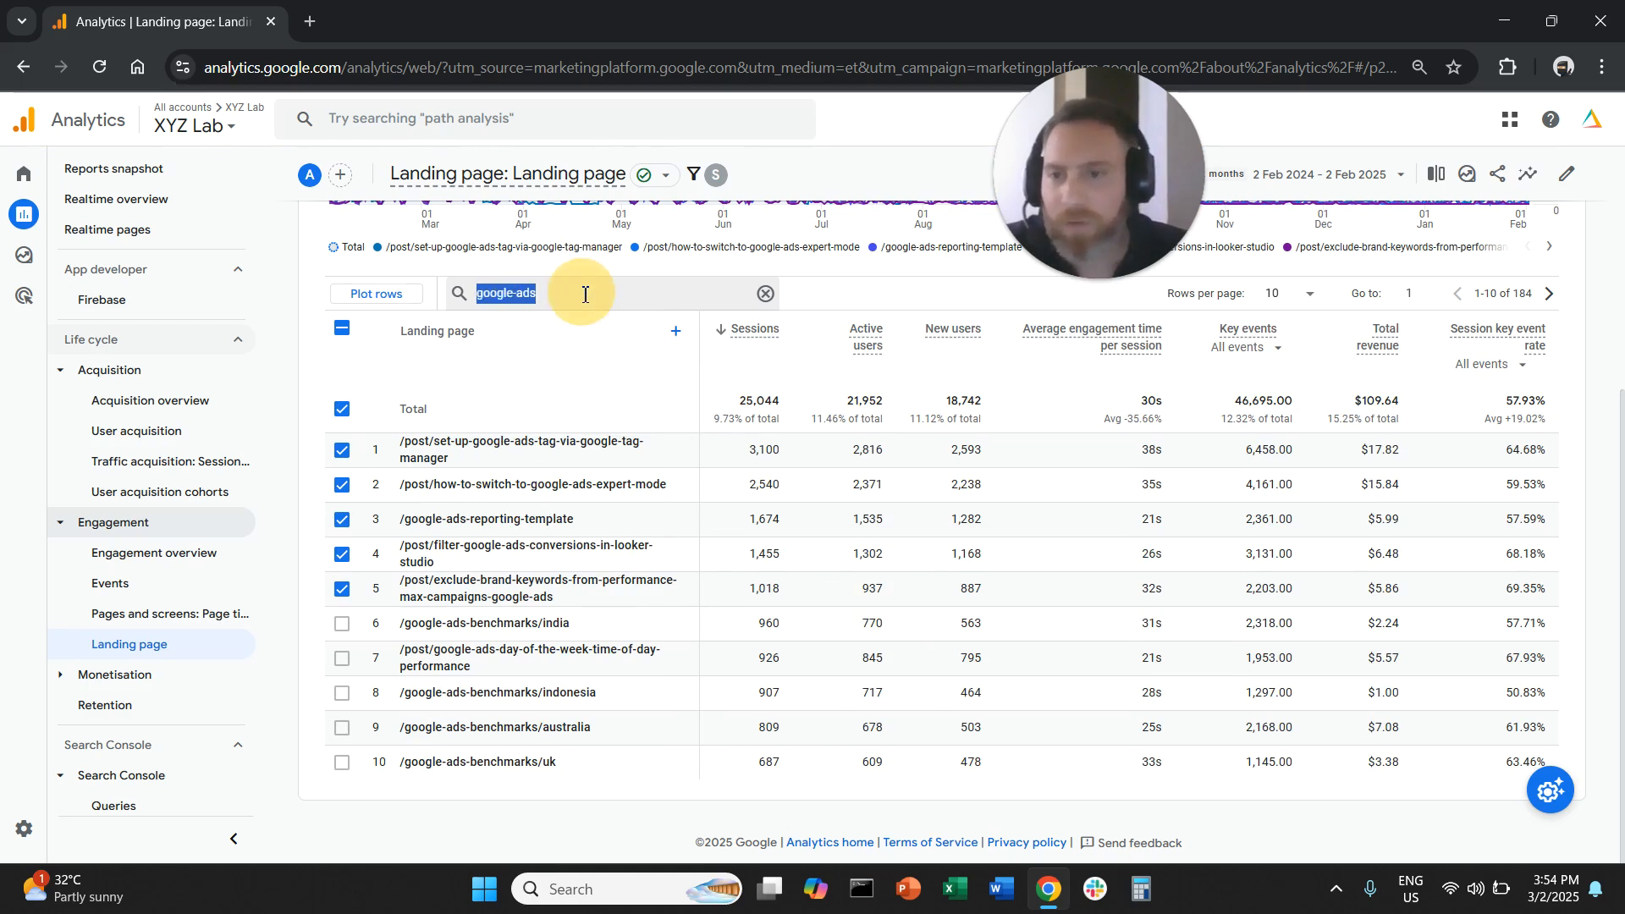
type("course")
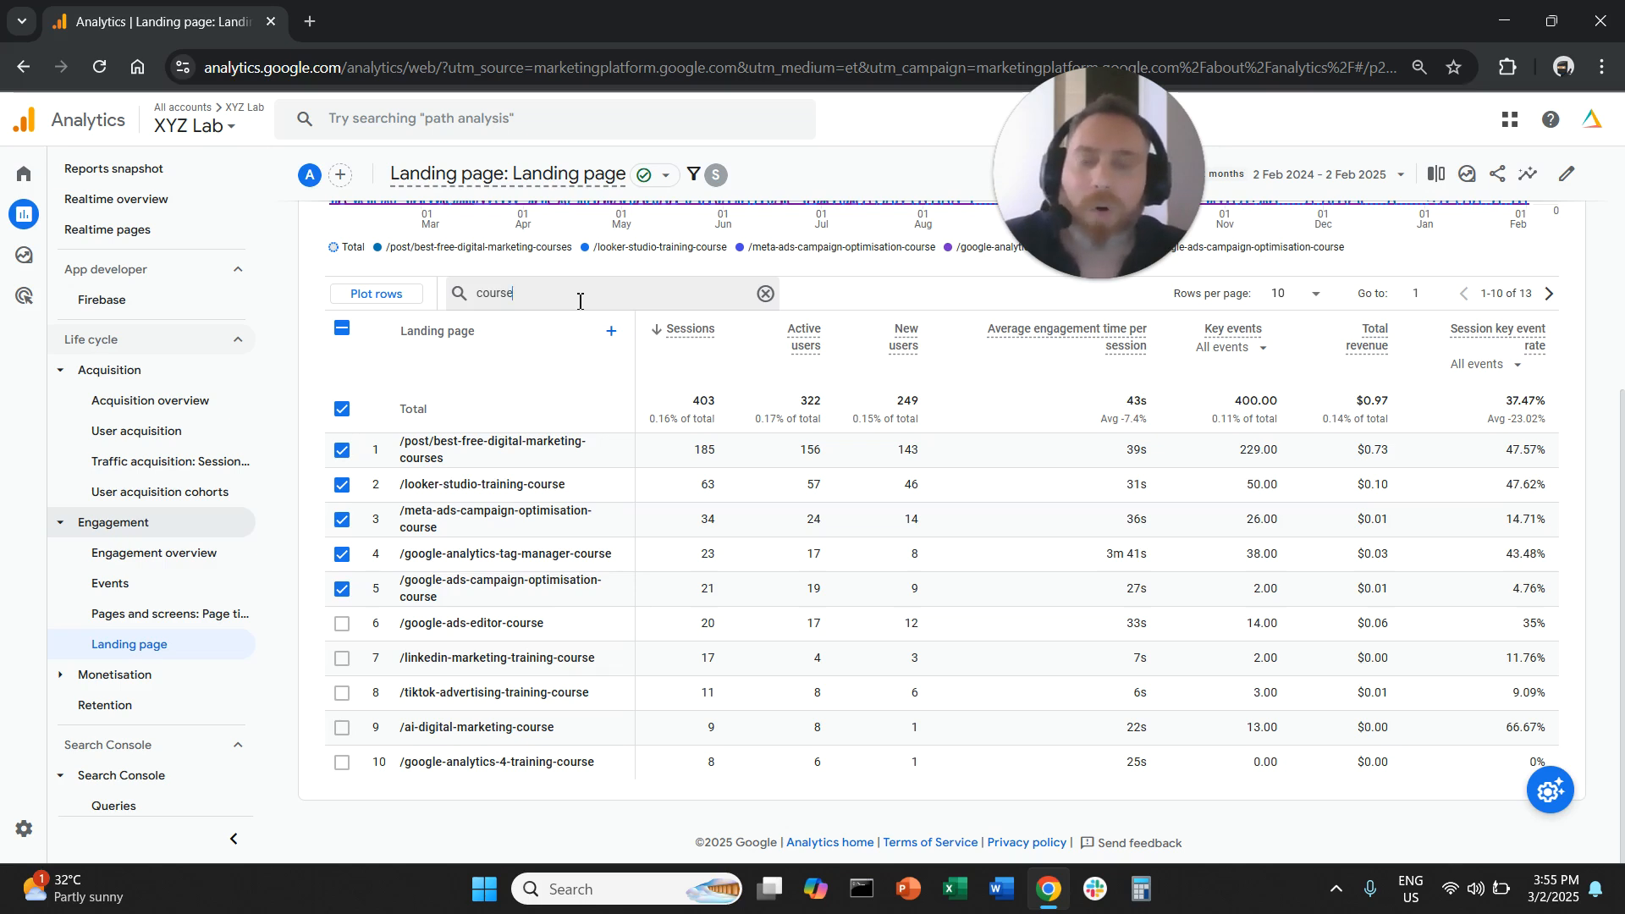
left_click(354, 335)
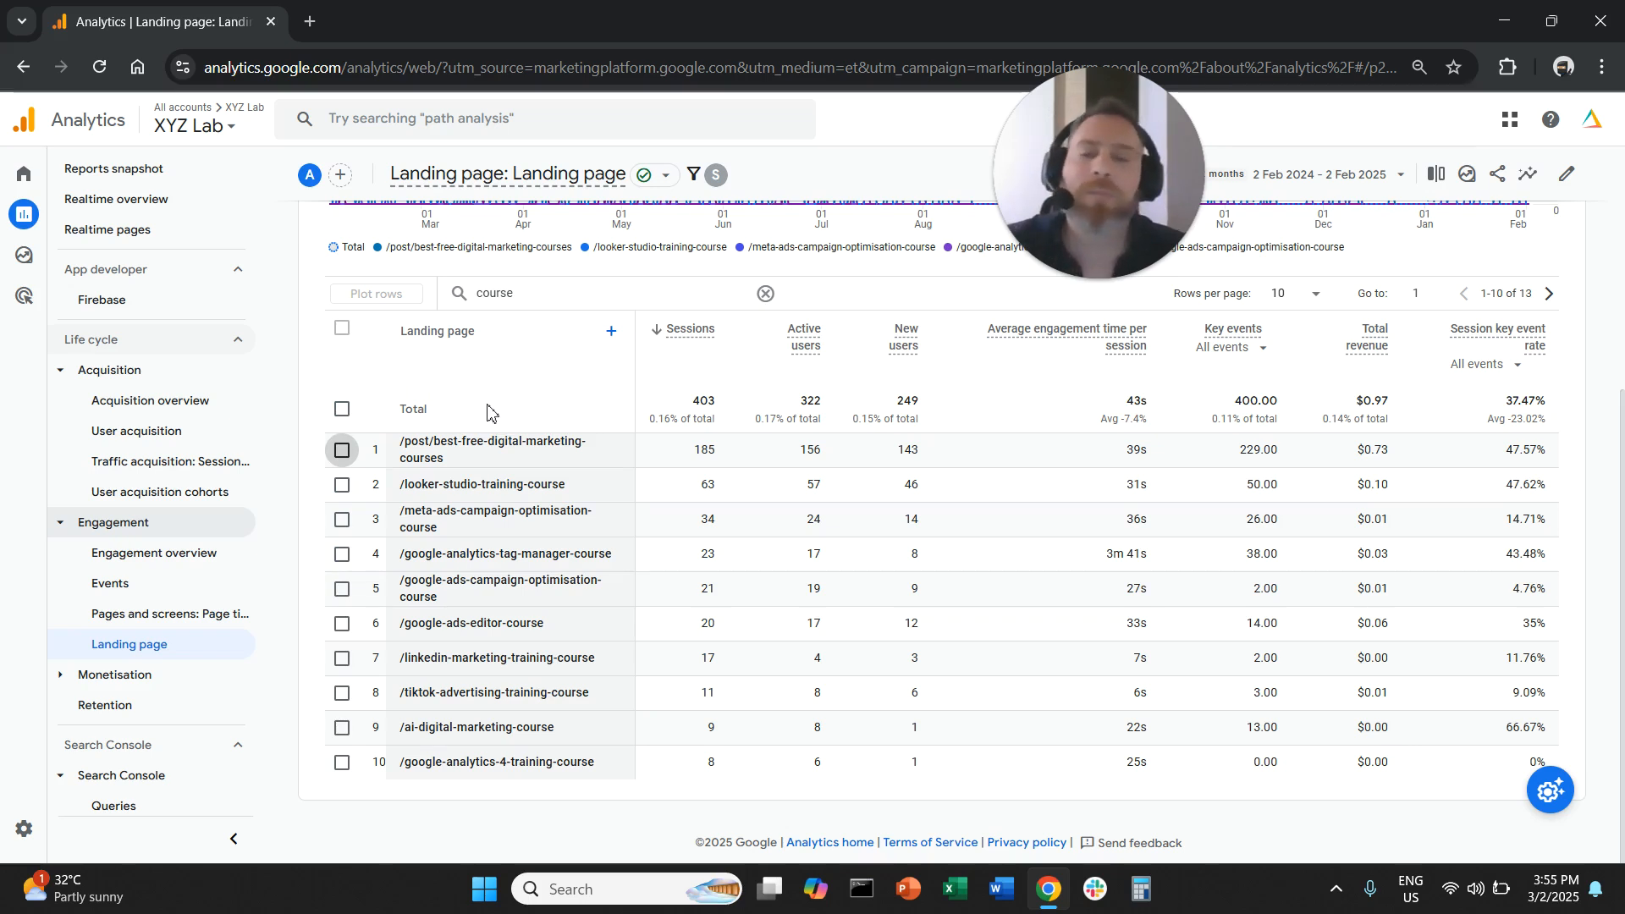
- Search the landing page table for "google-ads" again and deselect all plotted rows
double_click(559, 294)
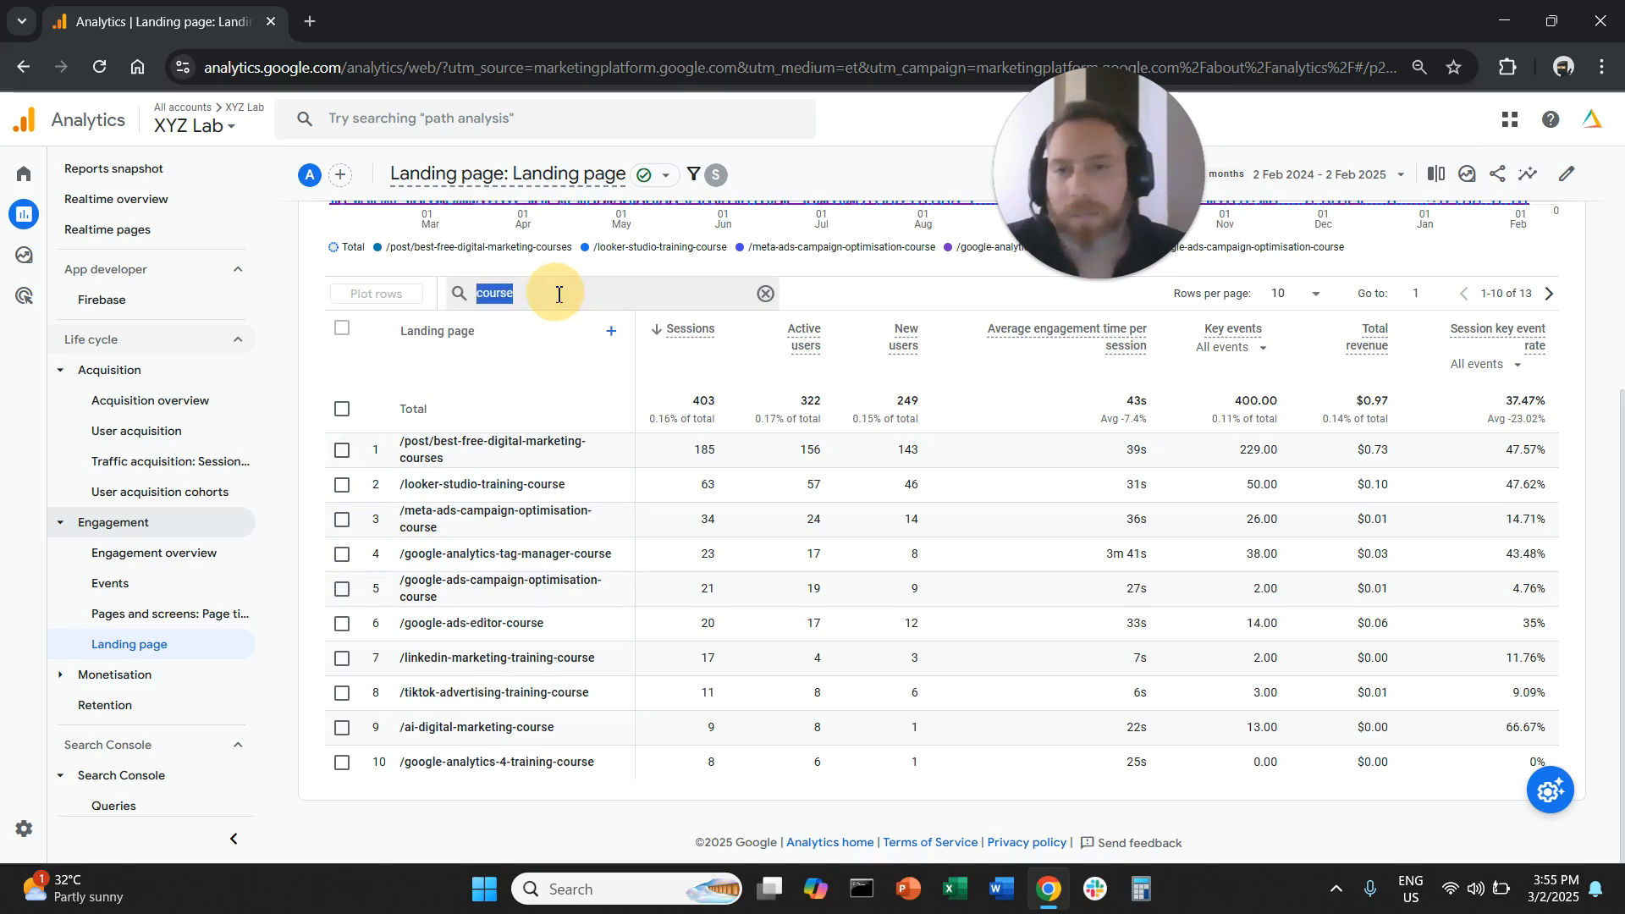
type("google-ads")
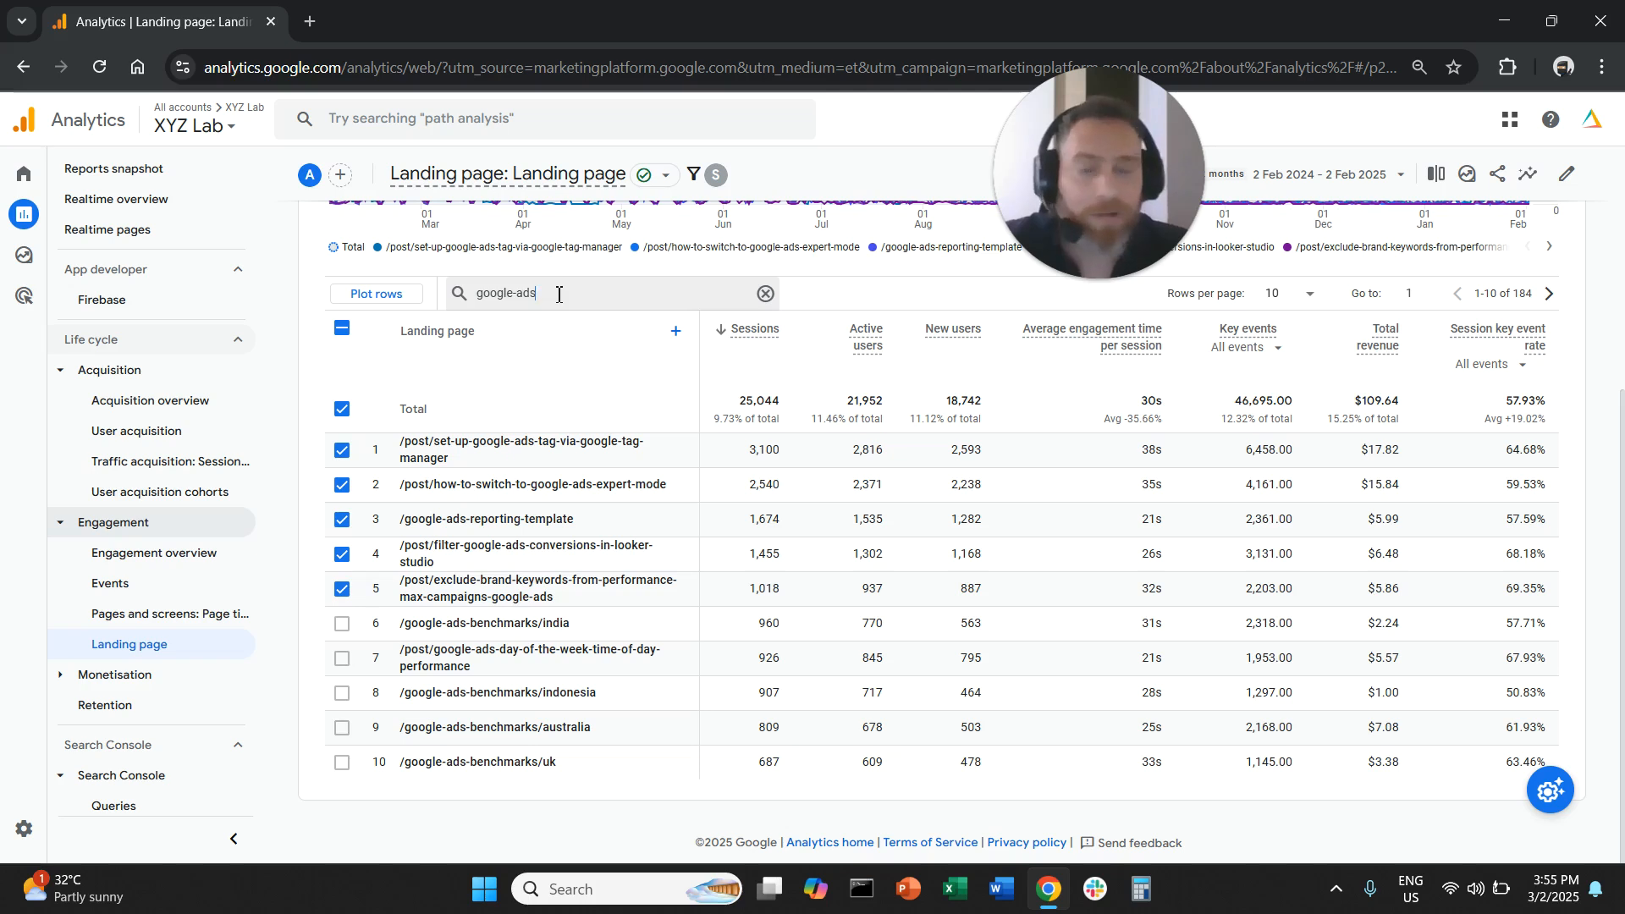
left_click(342, 330)
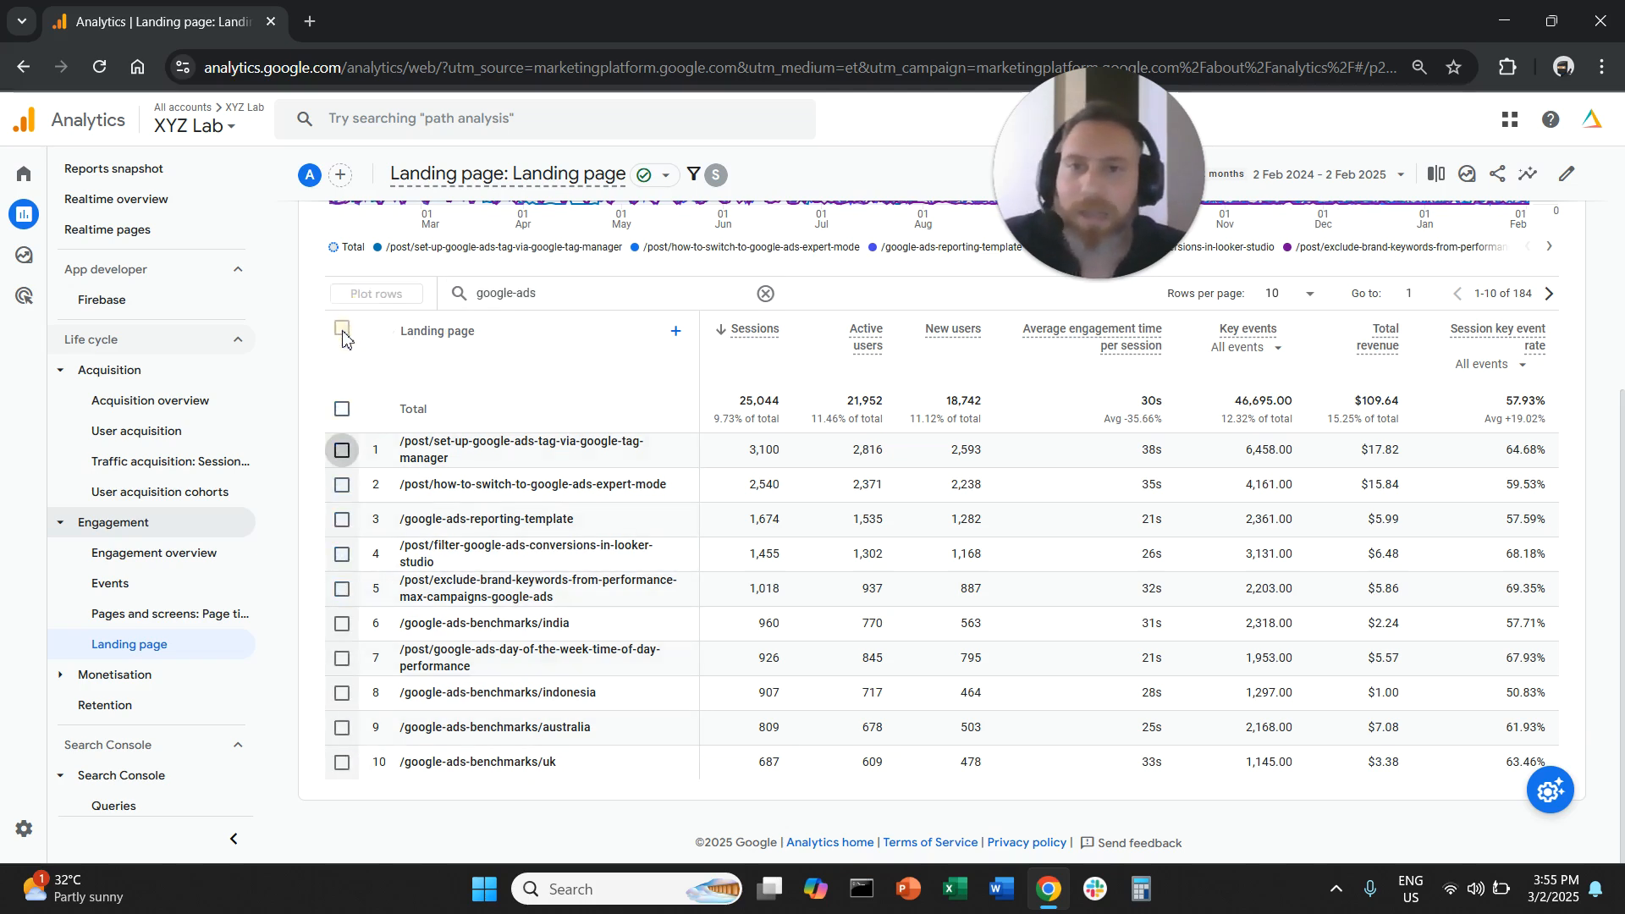
- Sort the google-ads landing pages by sessions in ascending order and show 50 rows per page
left_click(724, 334)
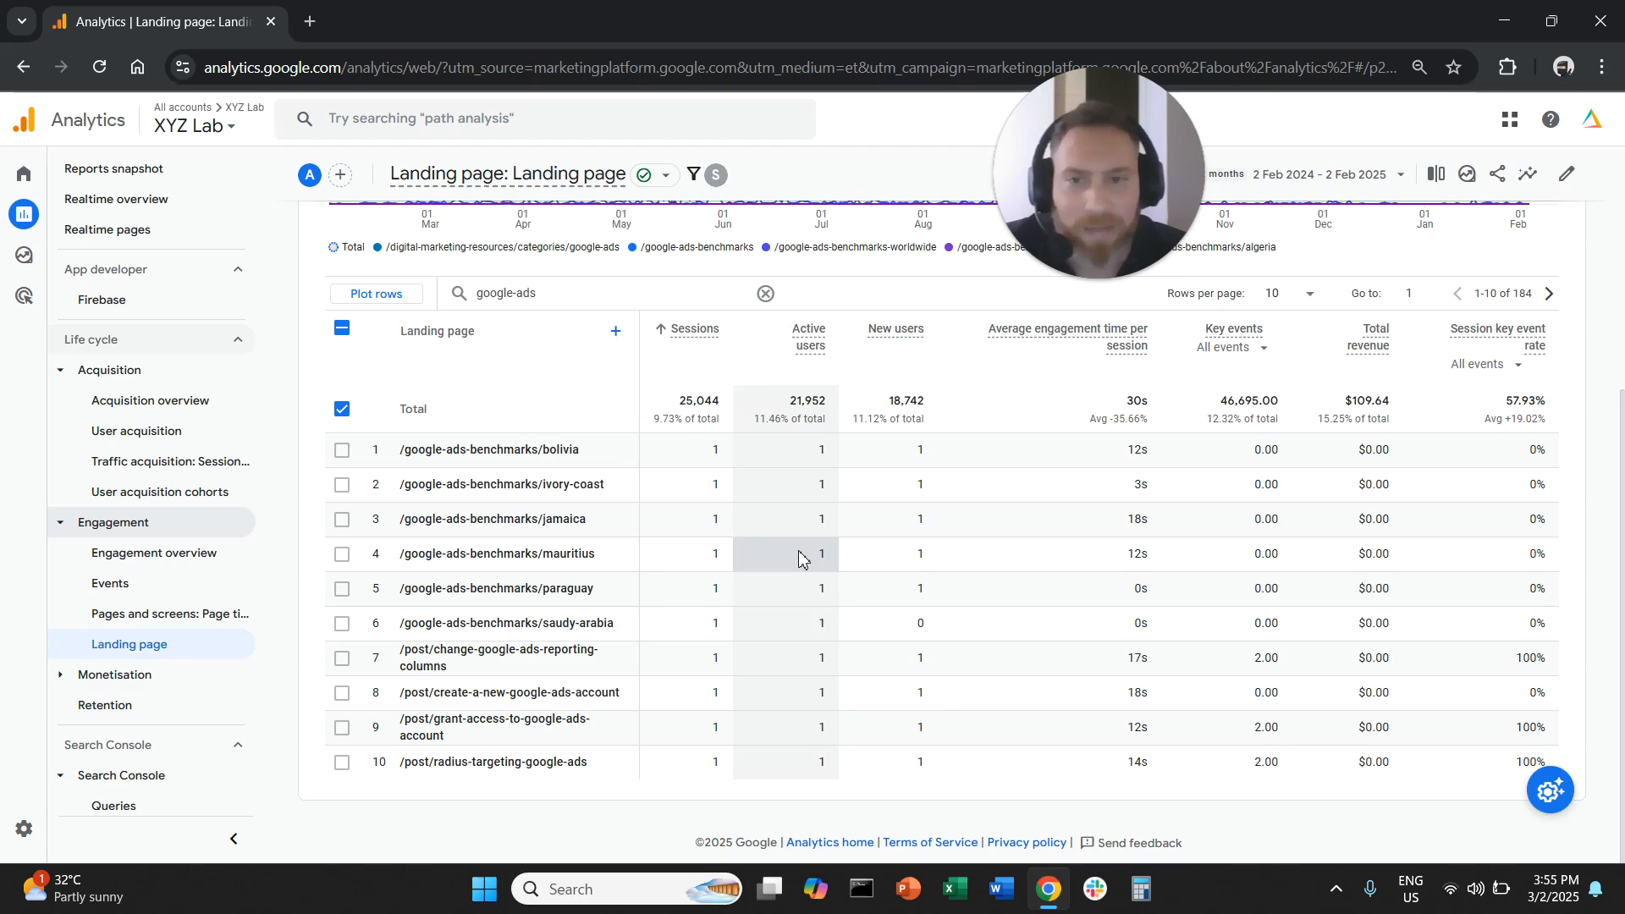
left_click(1310, 296)
left_click(1291, 420)
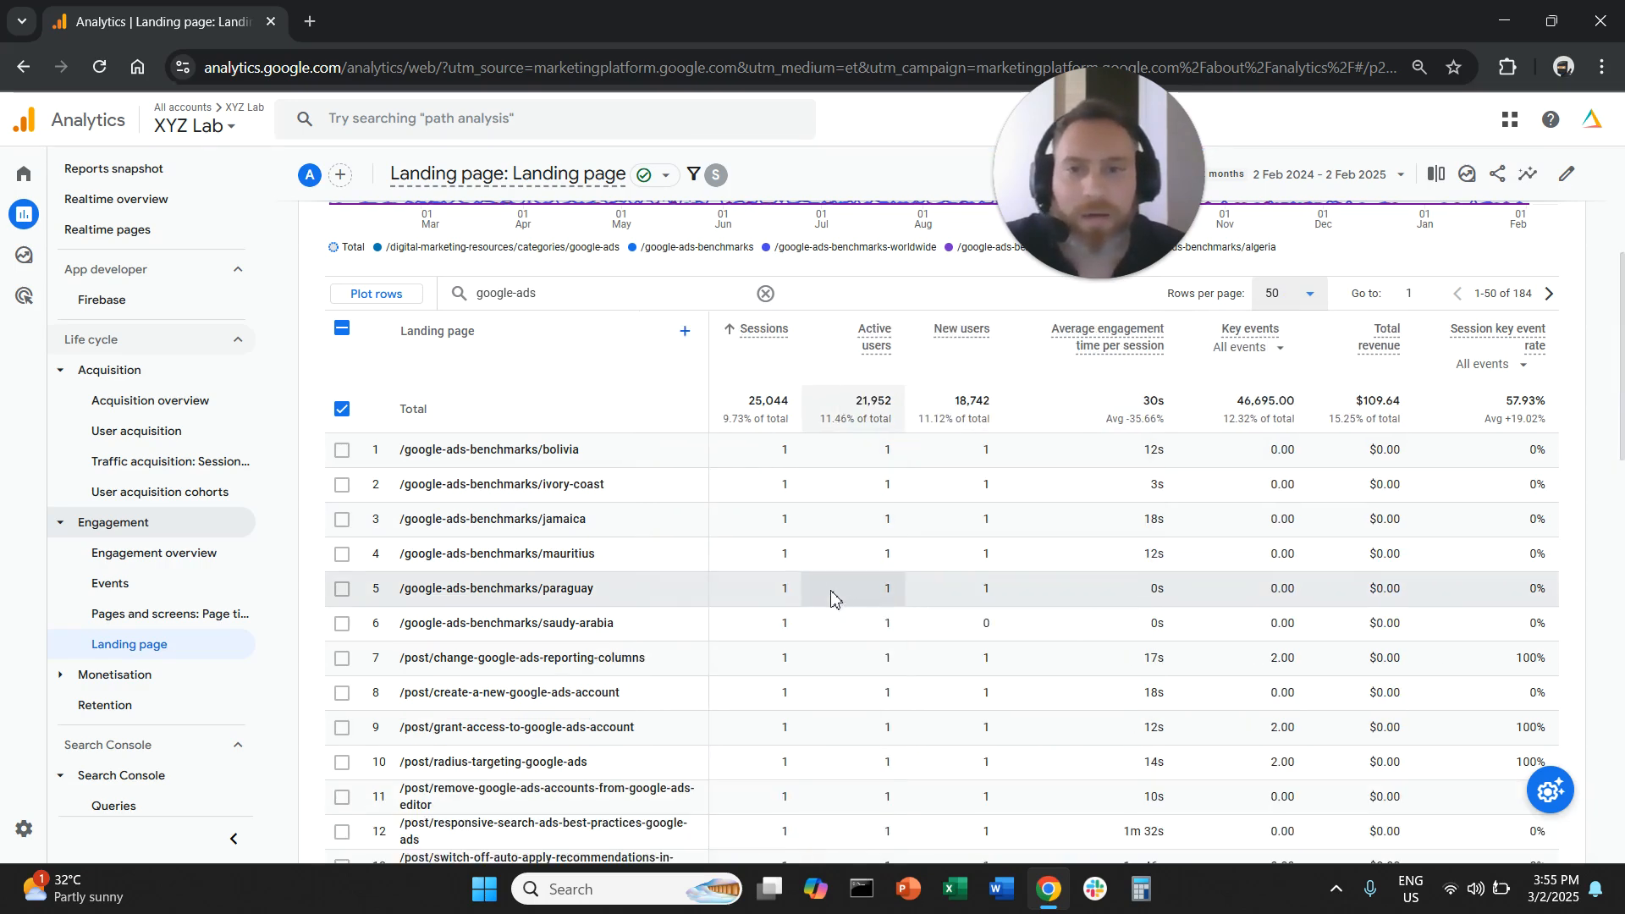
- Review the google-ads pages with the fewest sessions, restore the descending sessions order and deselect all plotted rows
scroll(840, 597, "down", 4)
scroll(841, 597, "down", 3)
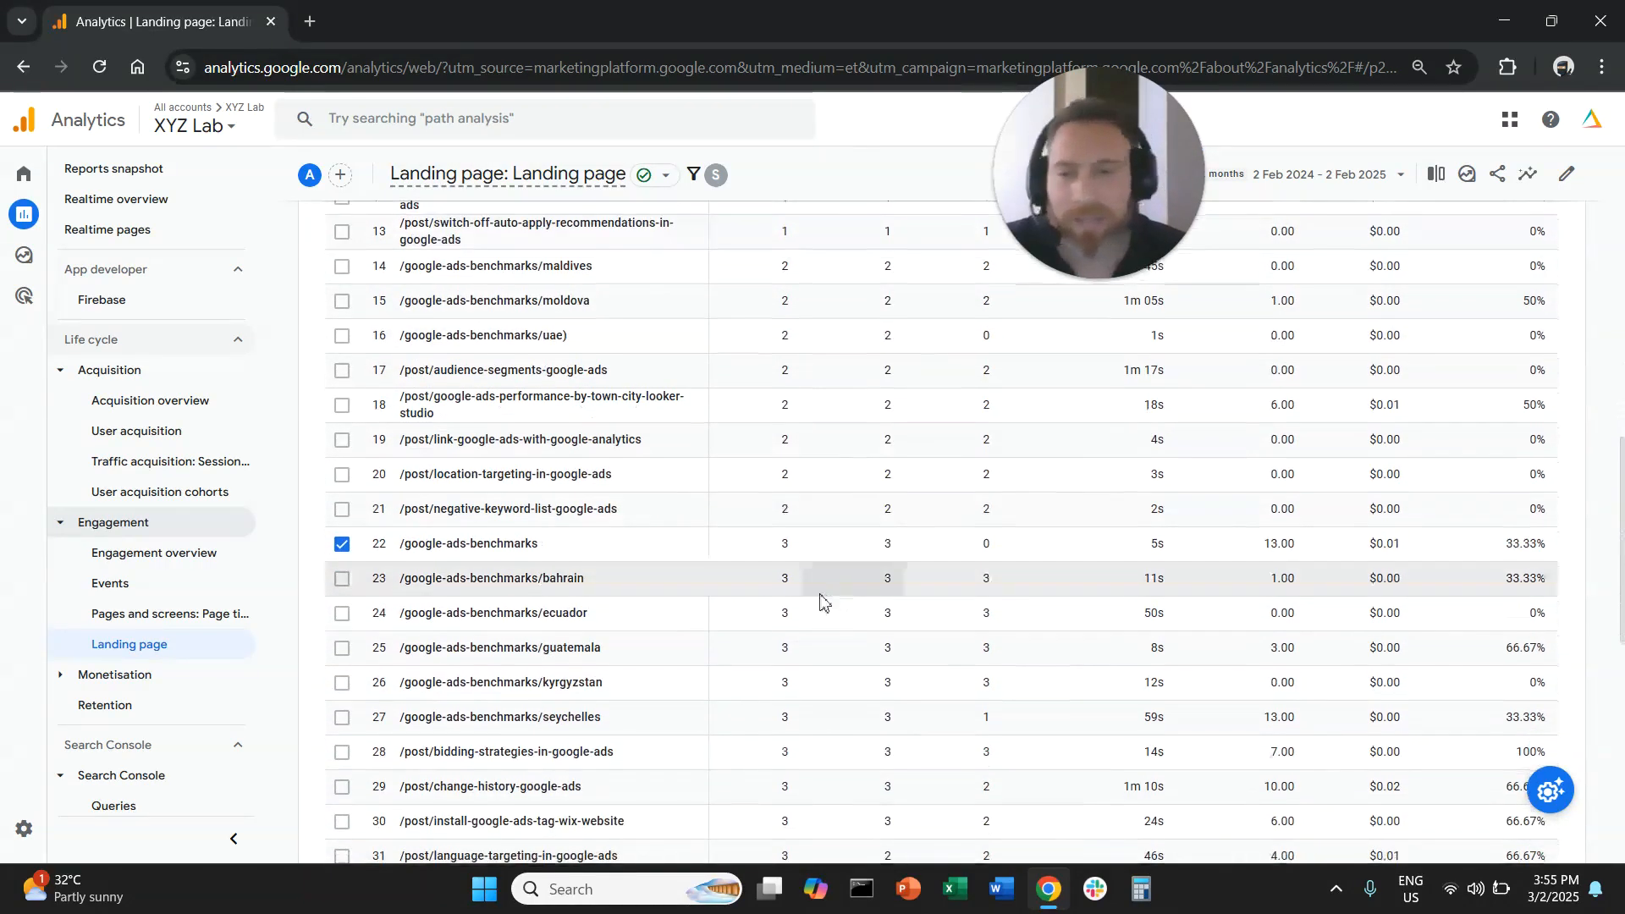
scroll(837, 558, "down", 8)
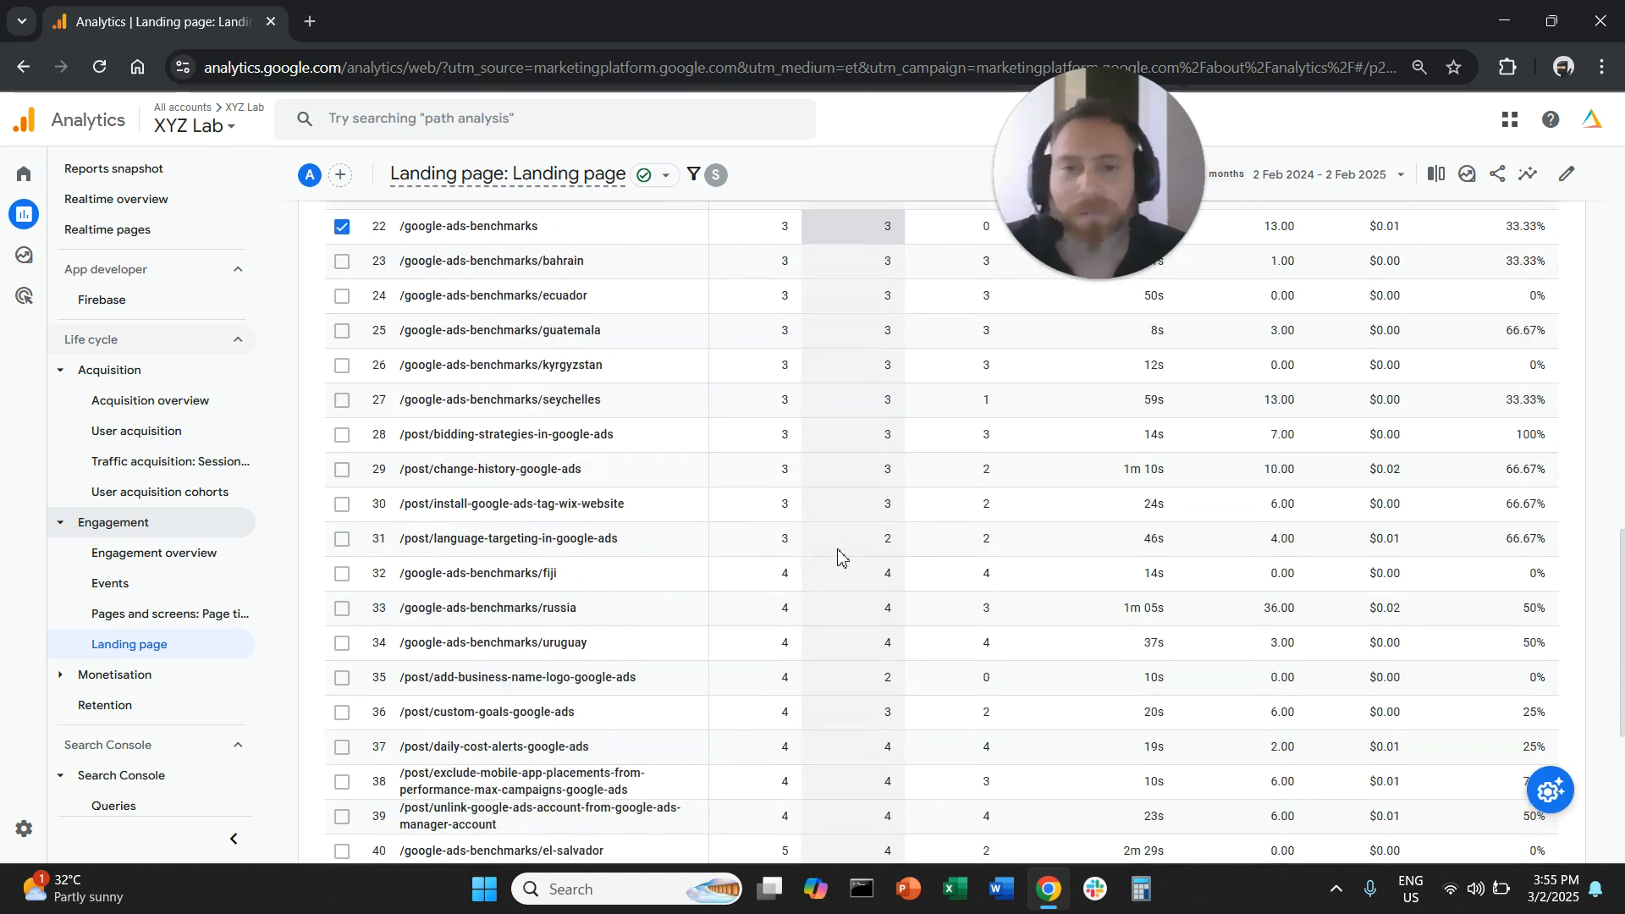
scroll(834, 566, "up", 15)
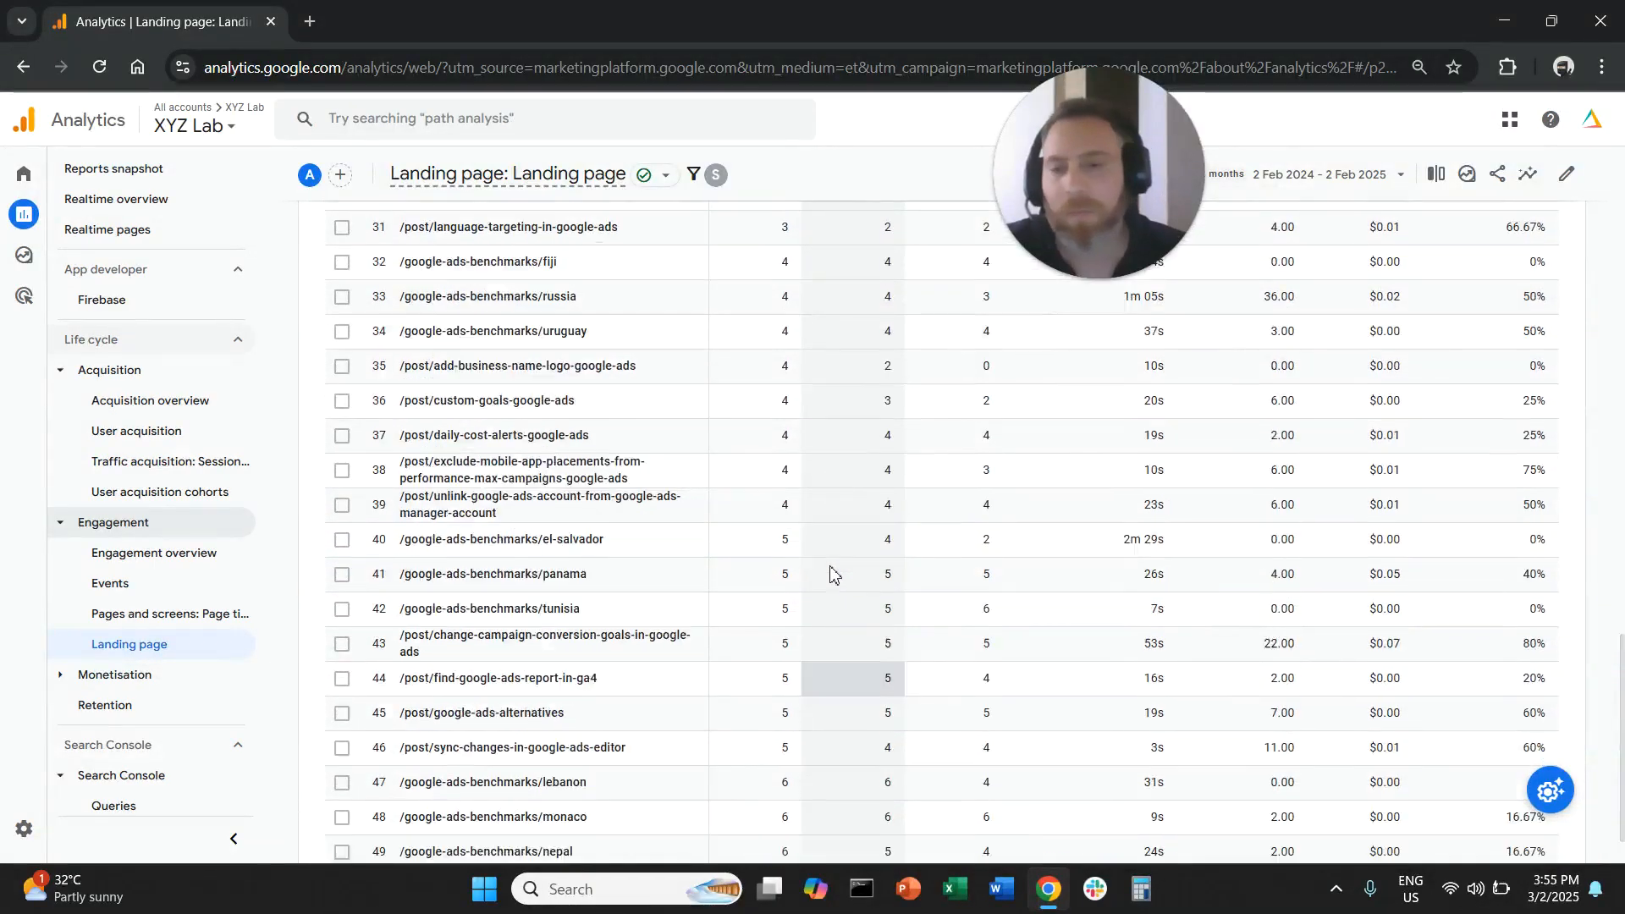
scroll(836, 569, "up", 4)
scroll(837, 570, "down", 1)
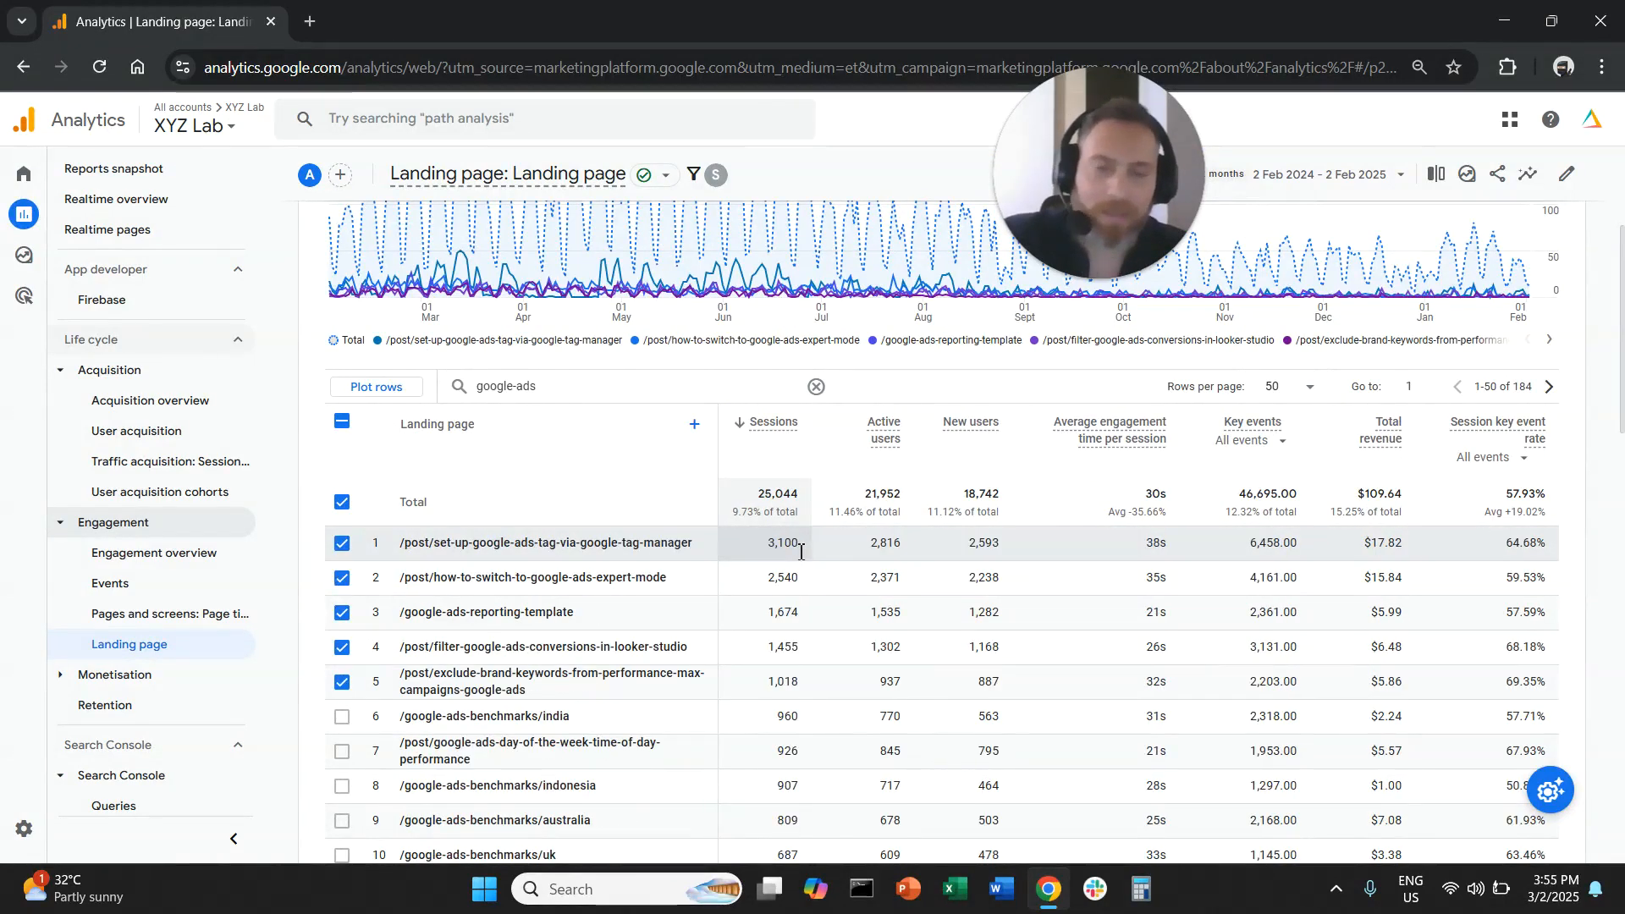
left_click(343, 423)
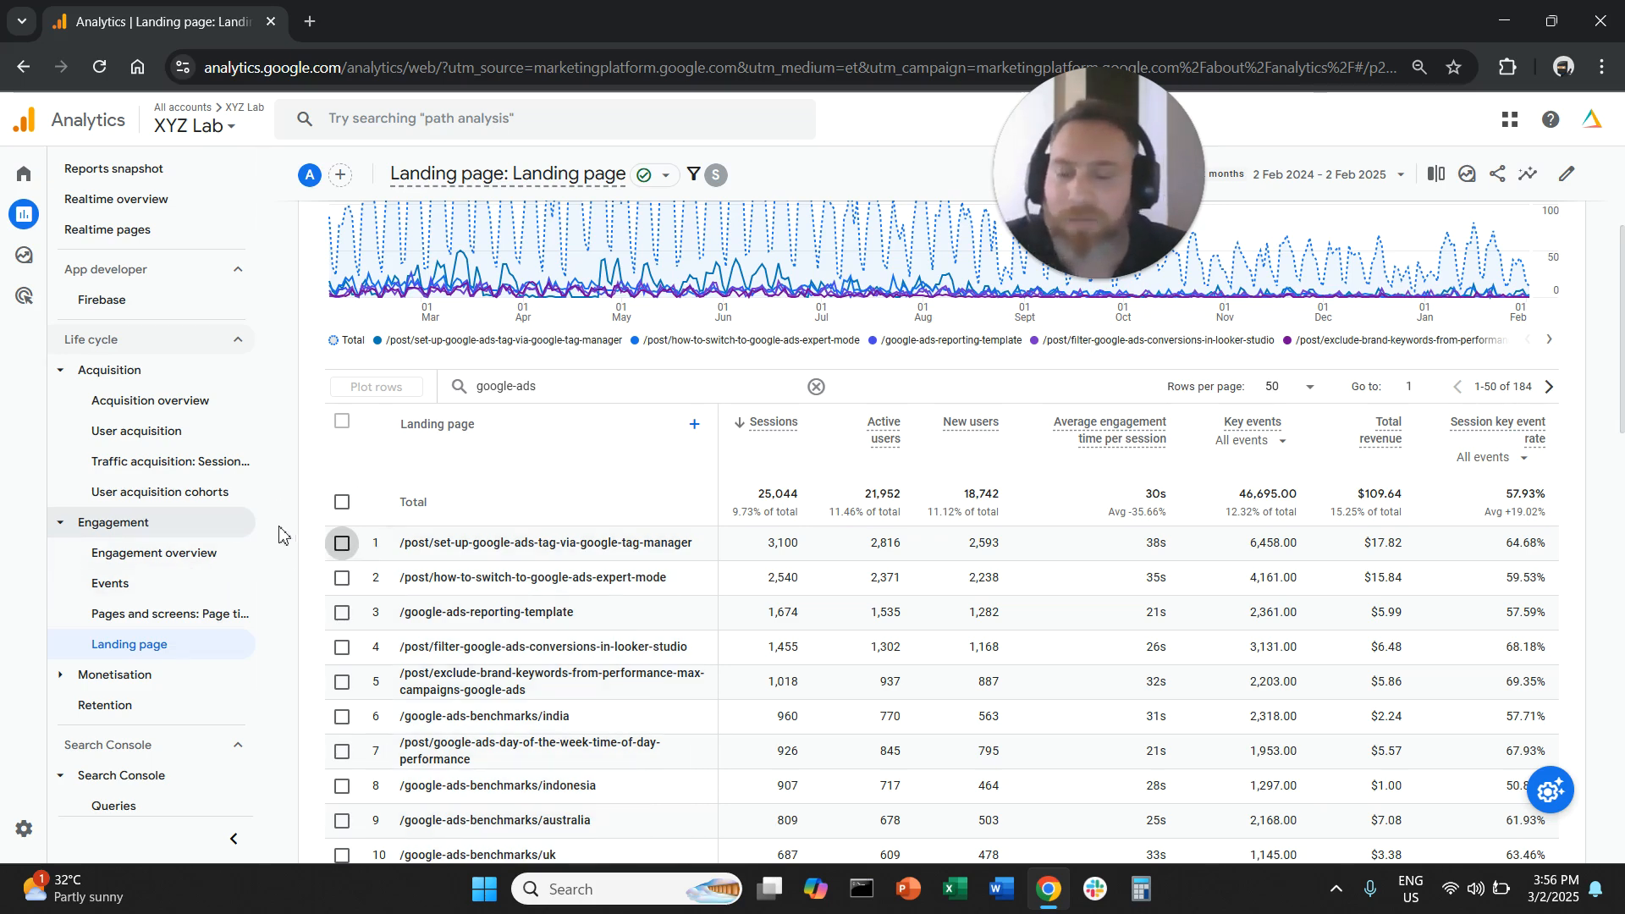
- Open the Demographic details report under User attributes and deselect all plotted country rows
scroll(218, 521, "down", 2)
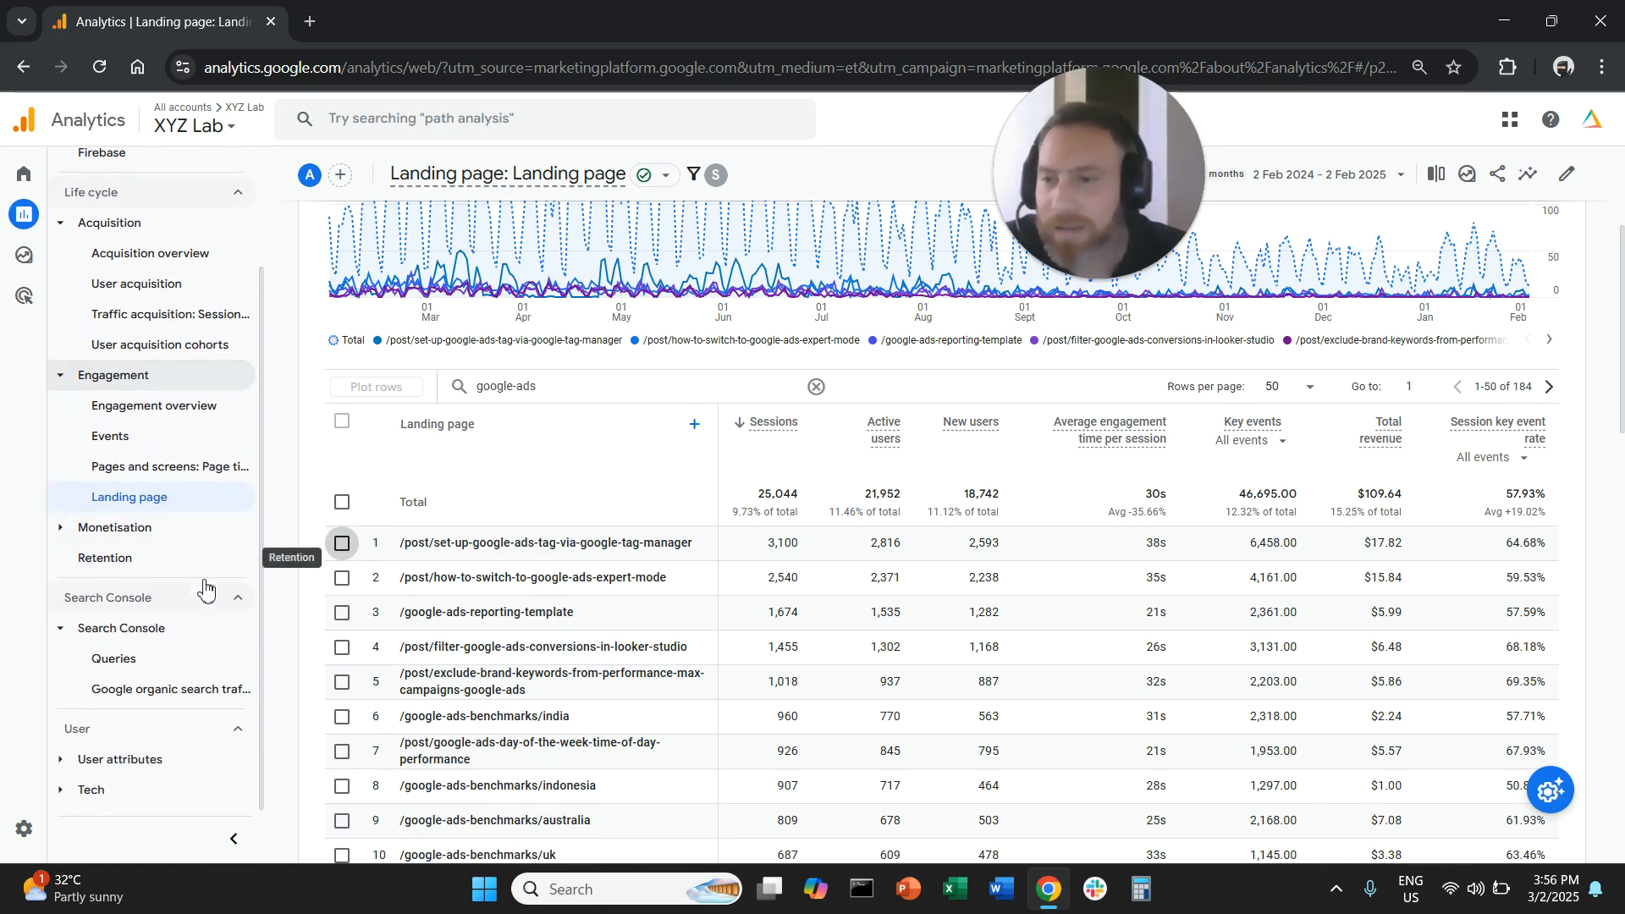
left_click(110, 758)
scroll(220, 720, "down", 1)
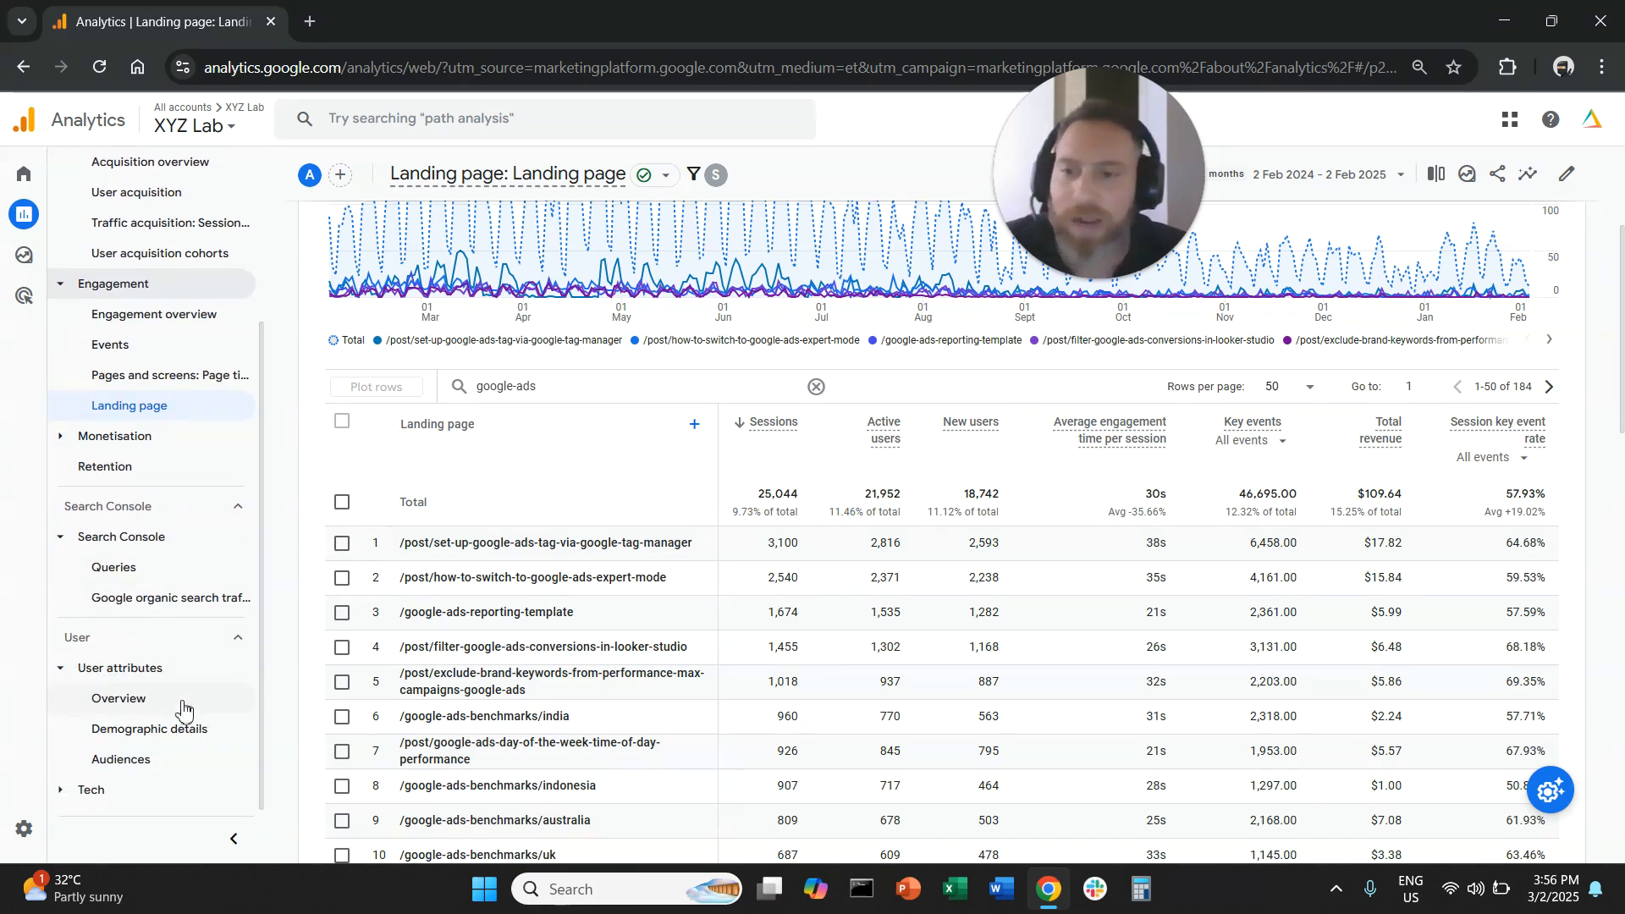
left_click(203, 735)
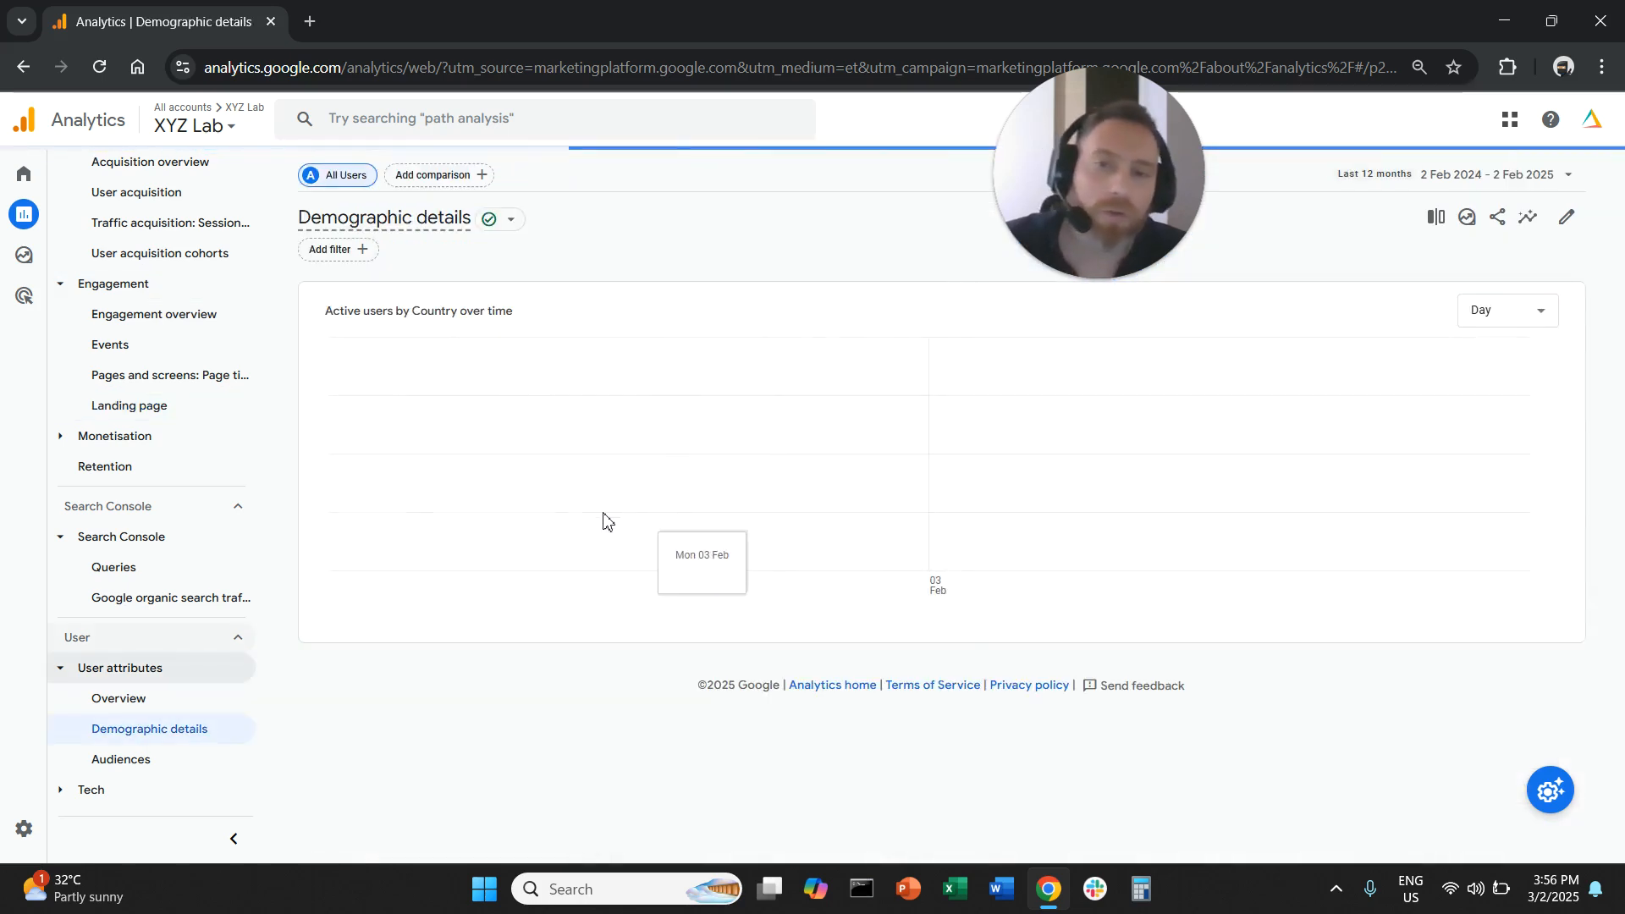
scroll(533, 584, "down", 2)
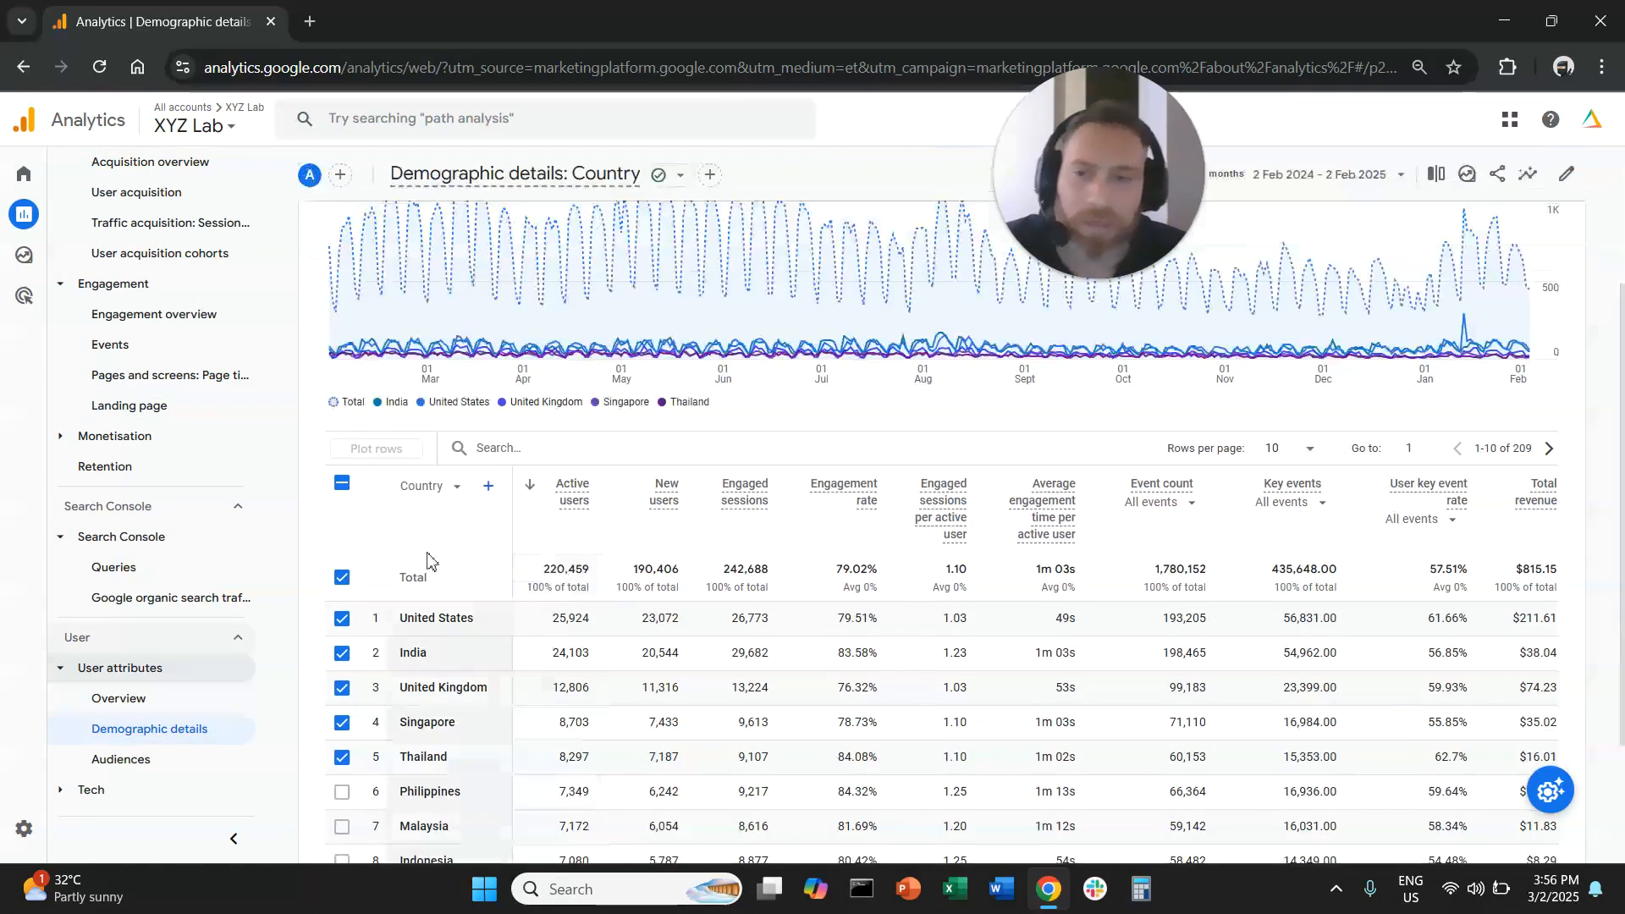
left_click(343, 488)
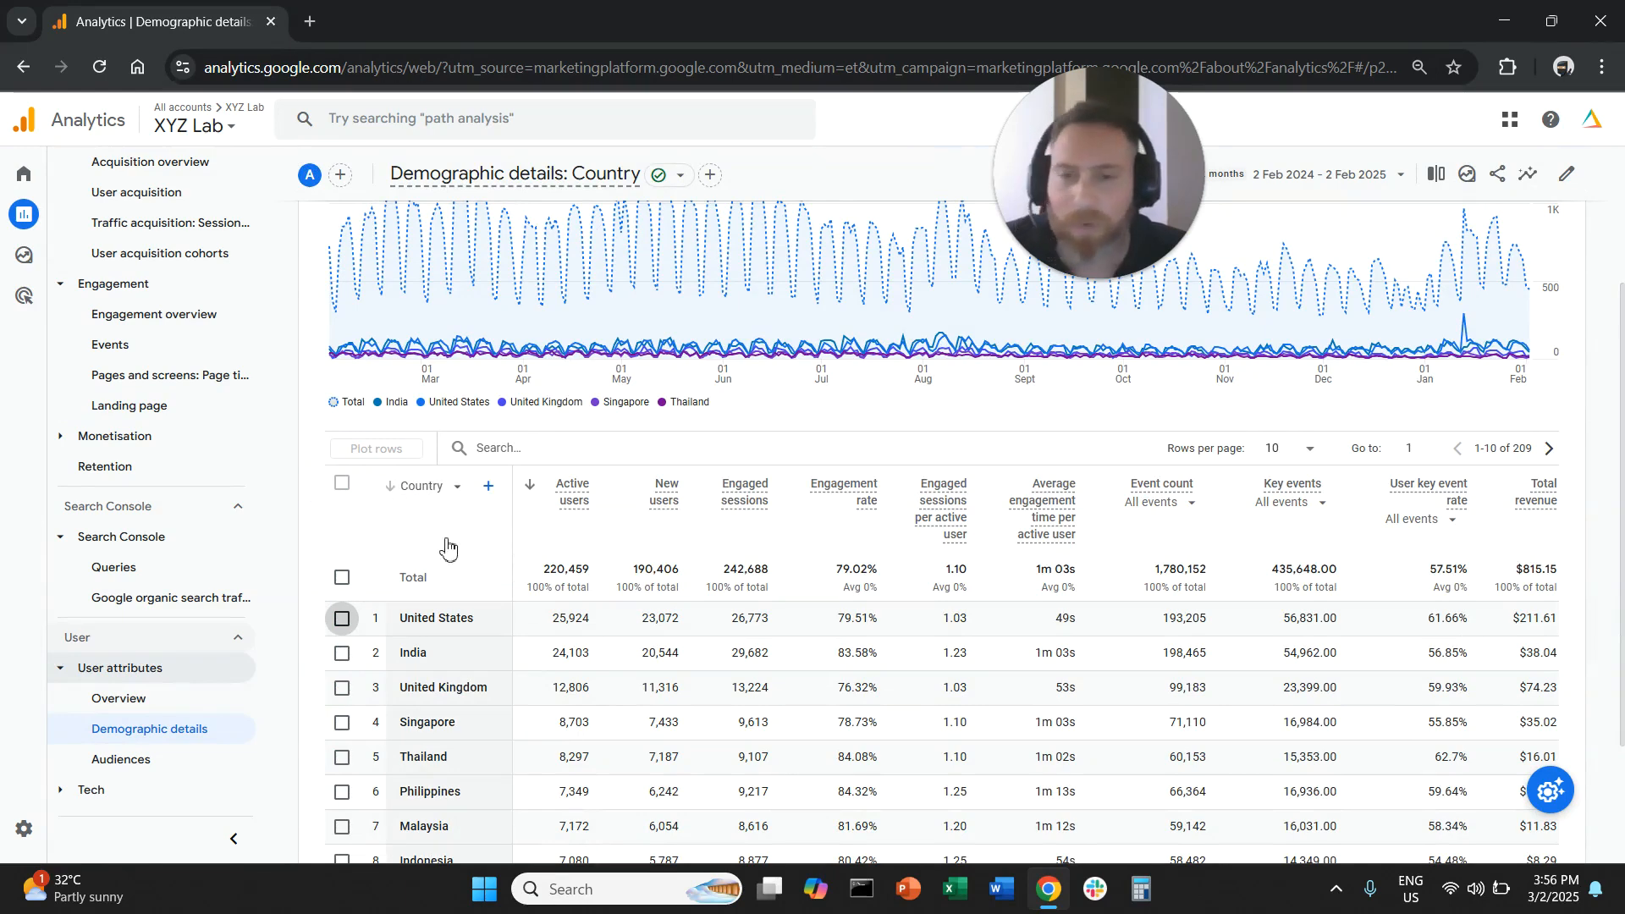
- Add a report filter on the Session default channel group dimension with the match type exactly matches
scroll(505, 539, "up", 2)
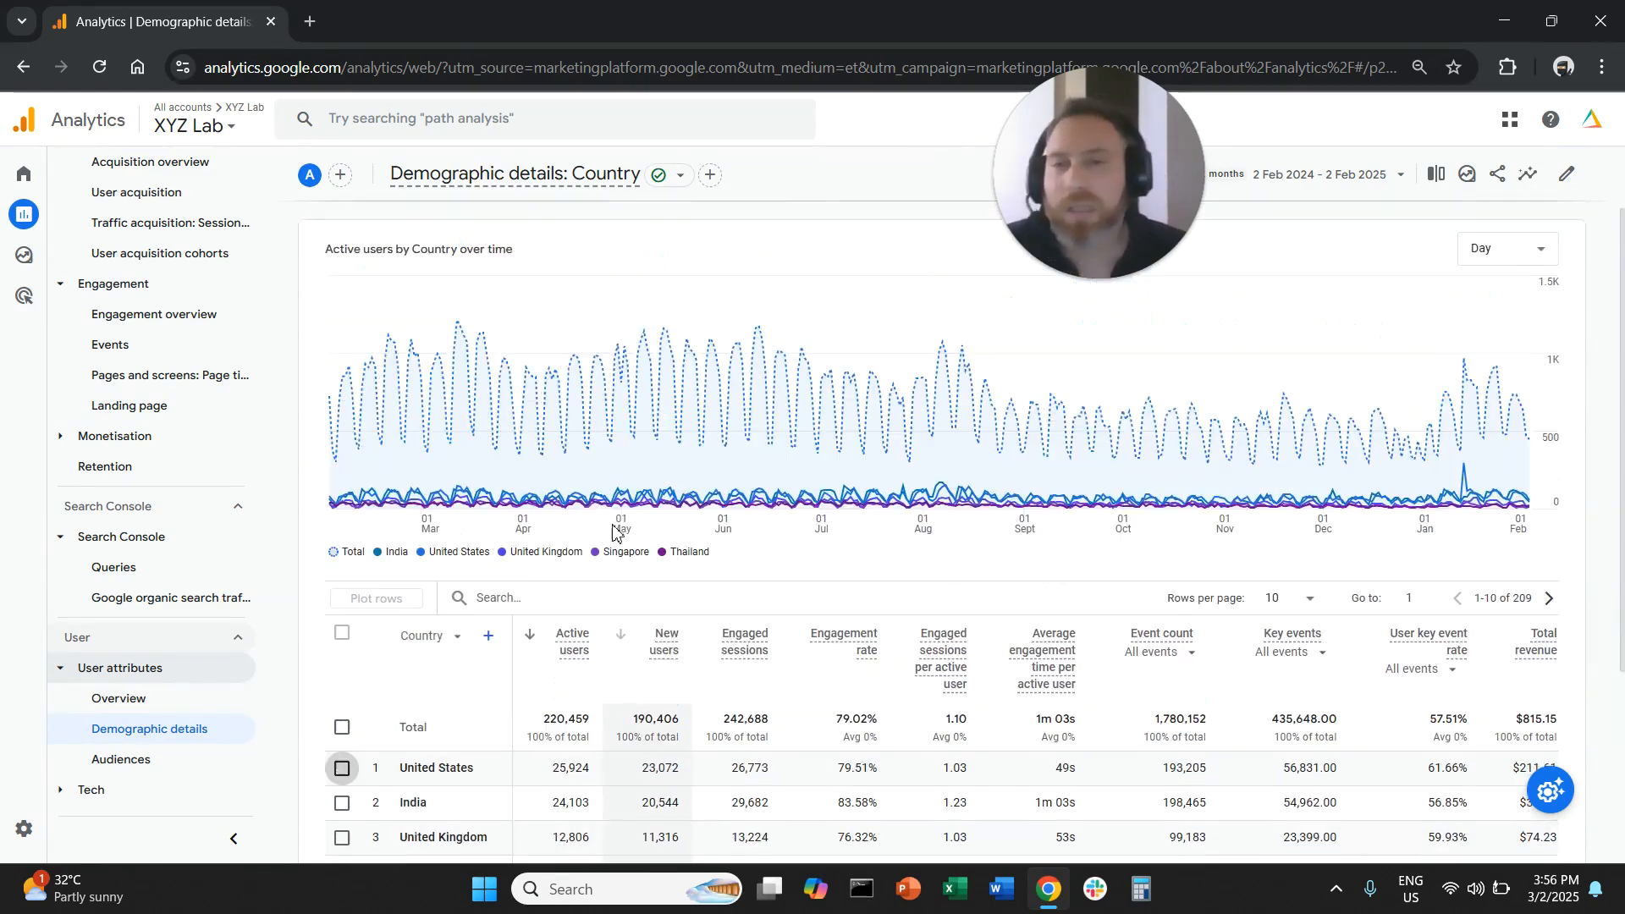
left_click(362, 251)
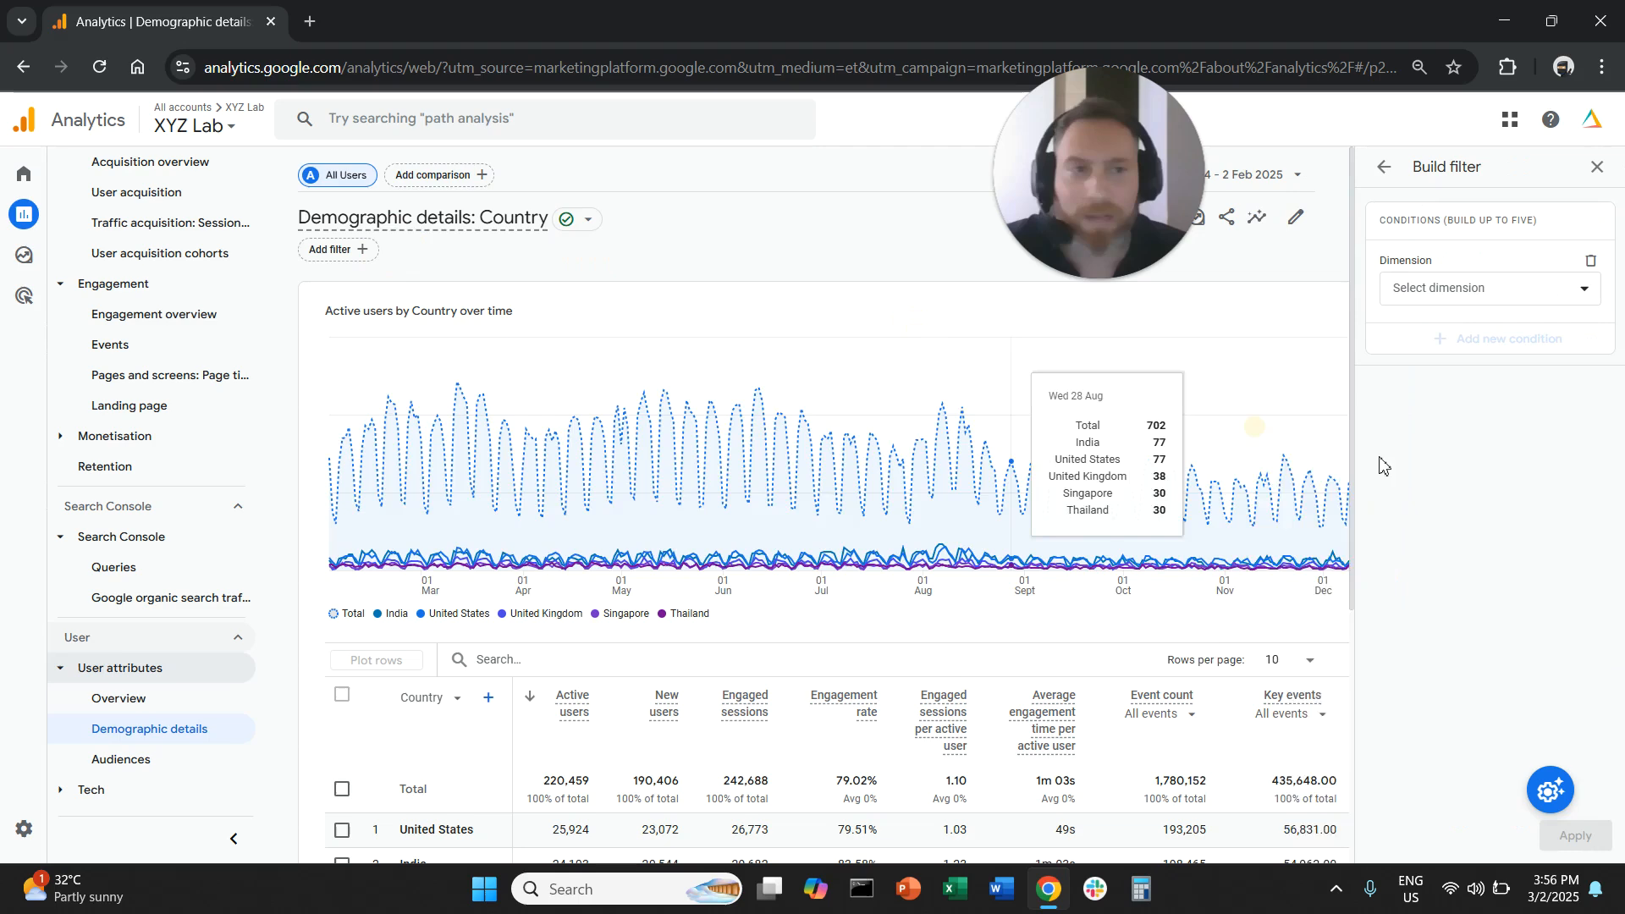
left_click(1460, 292)
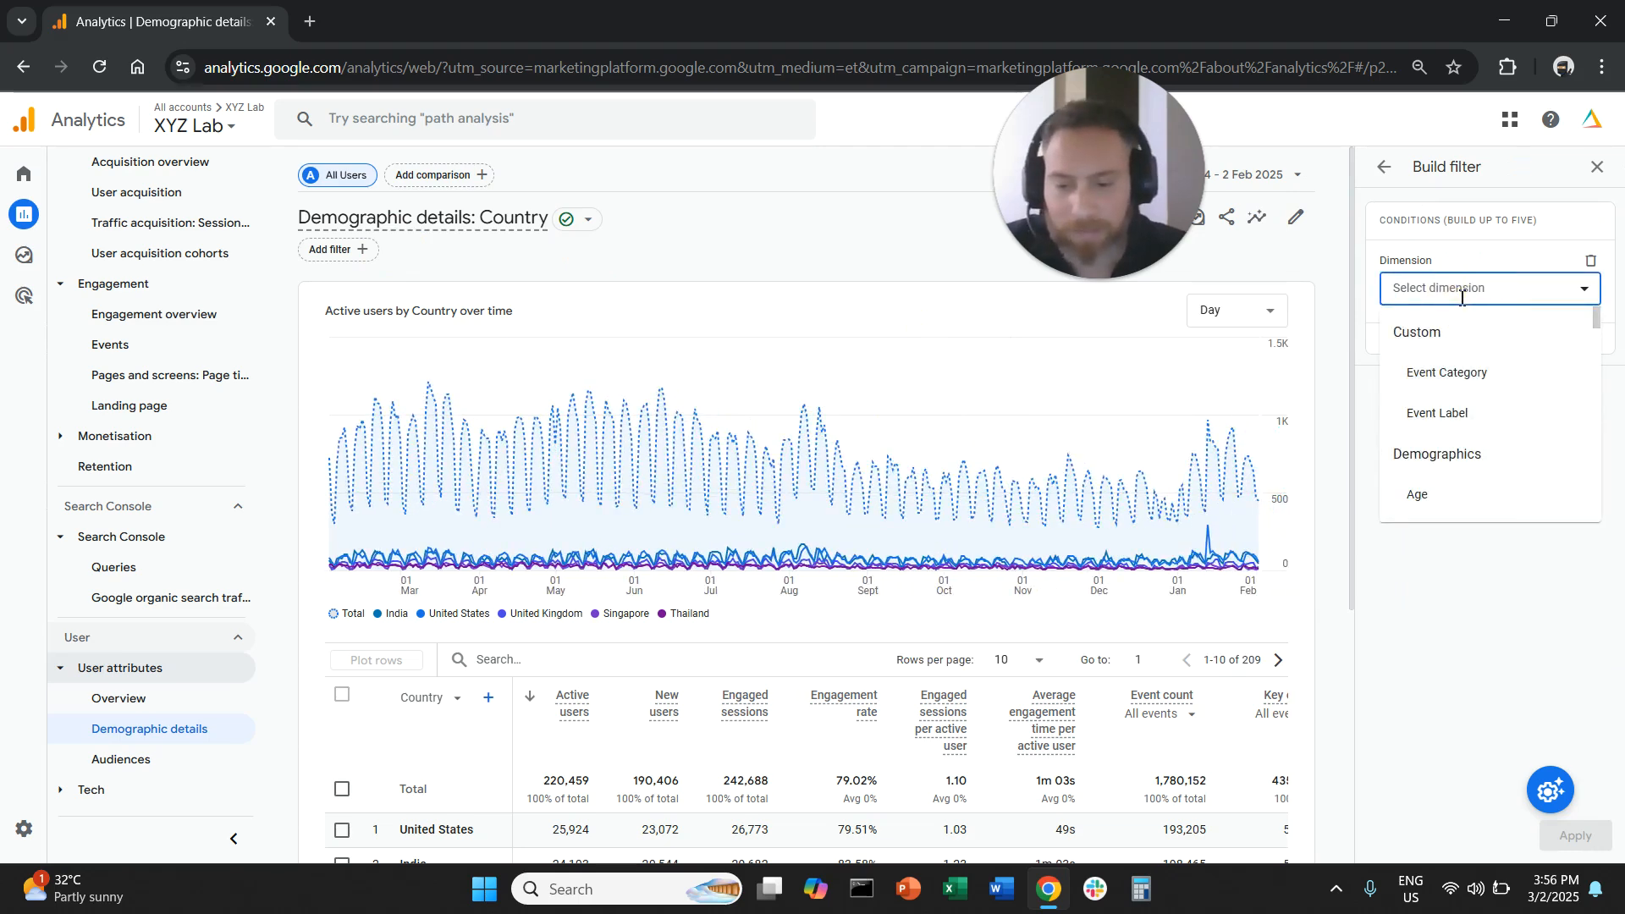
type("sess")
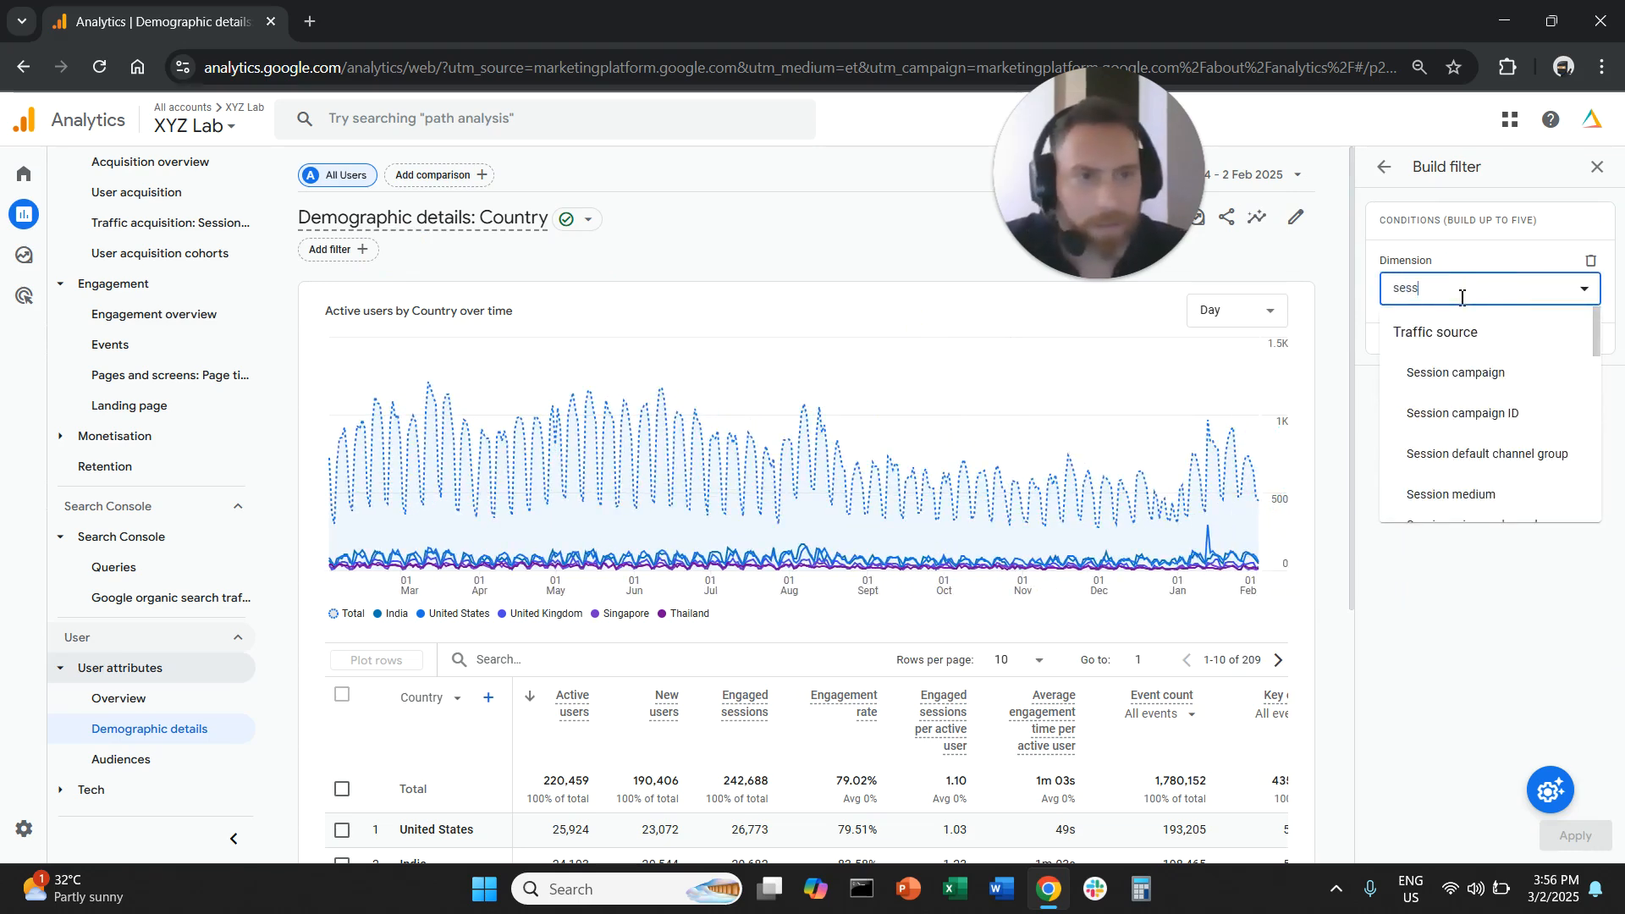
type("ion def")
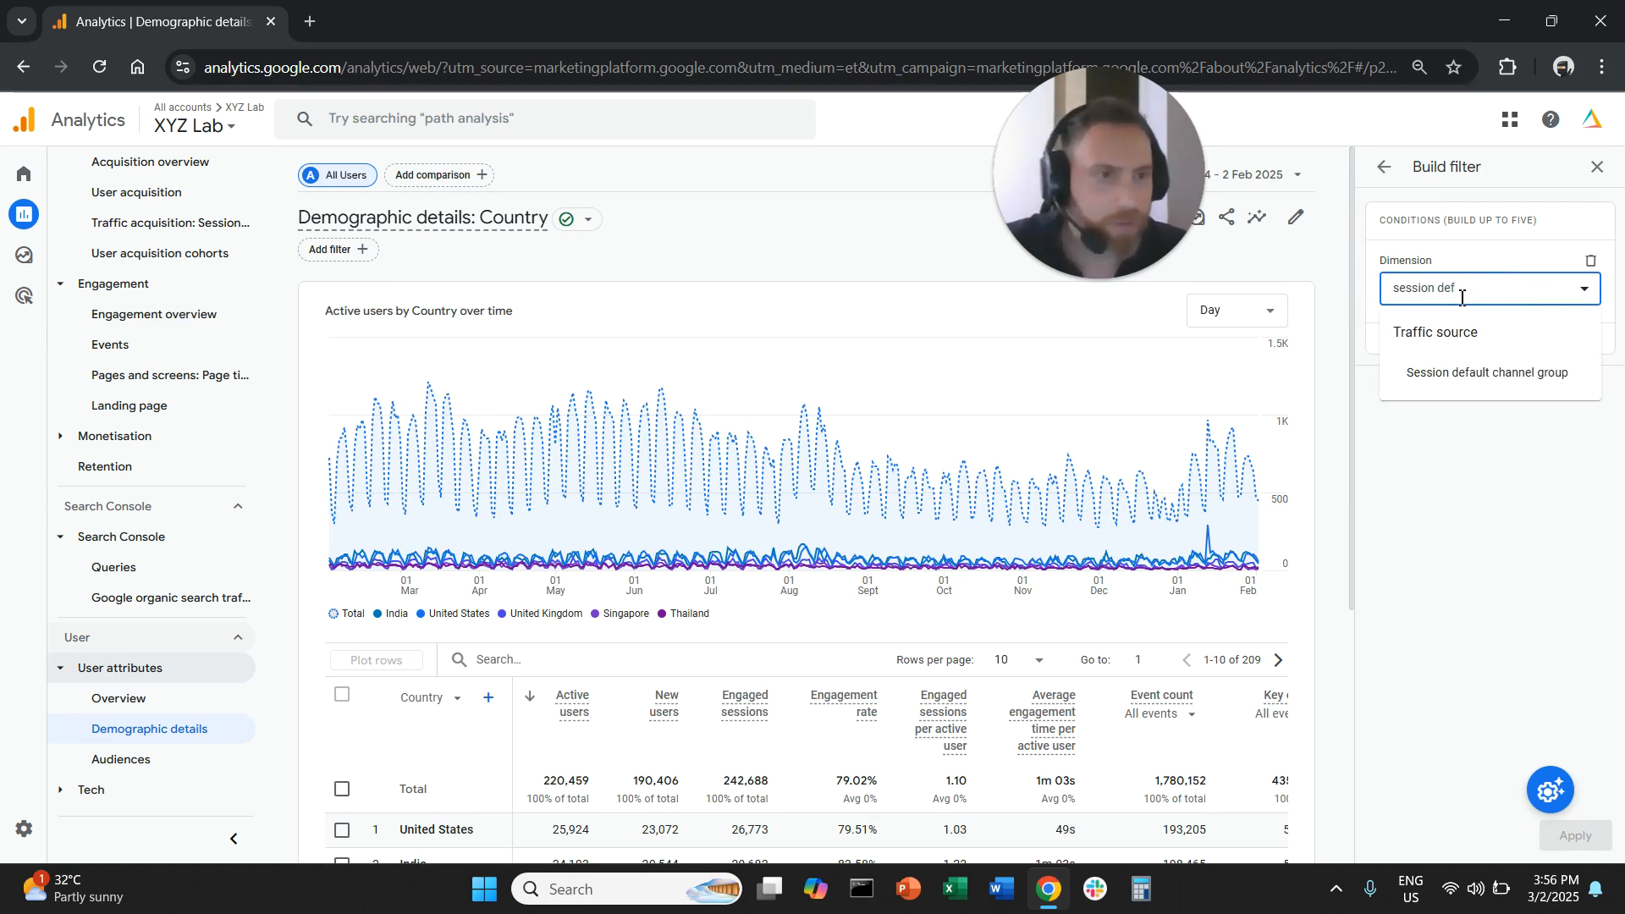
left_click(1477, 373)
left_click(1489, 349)
left_click(1492, 405)
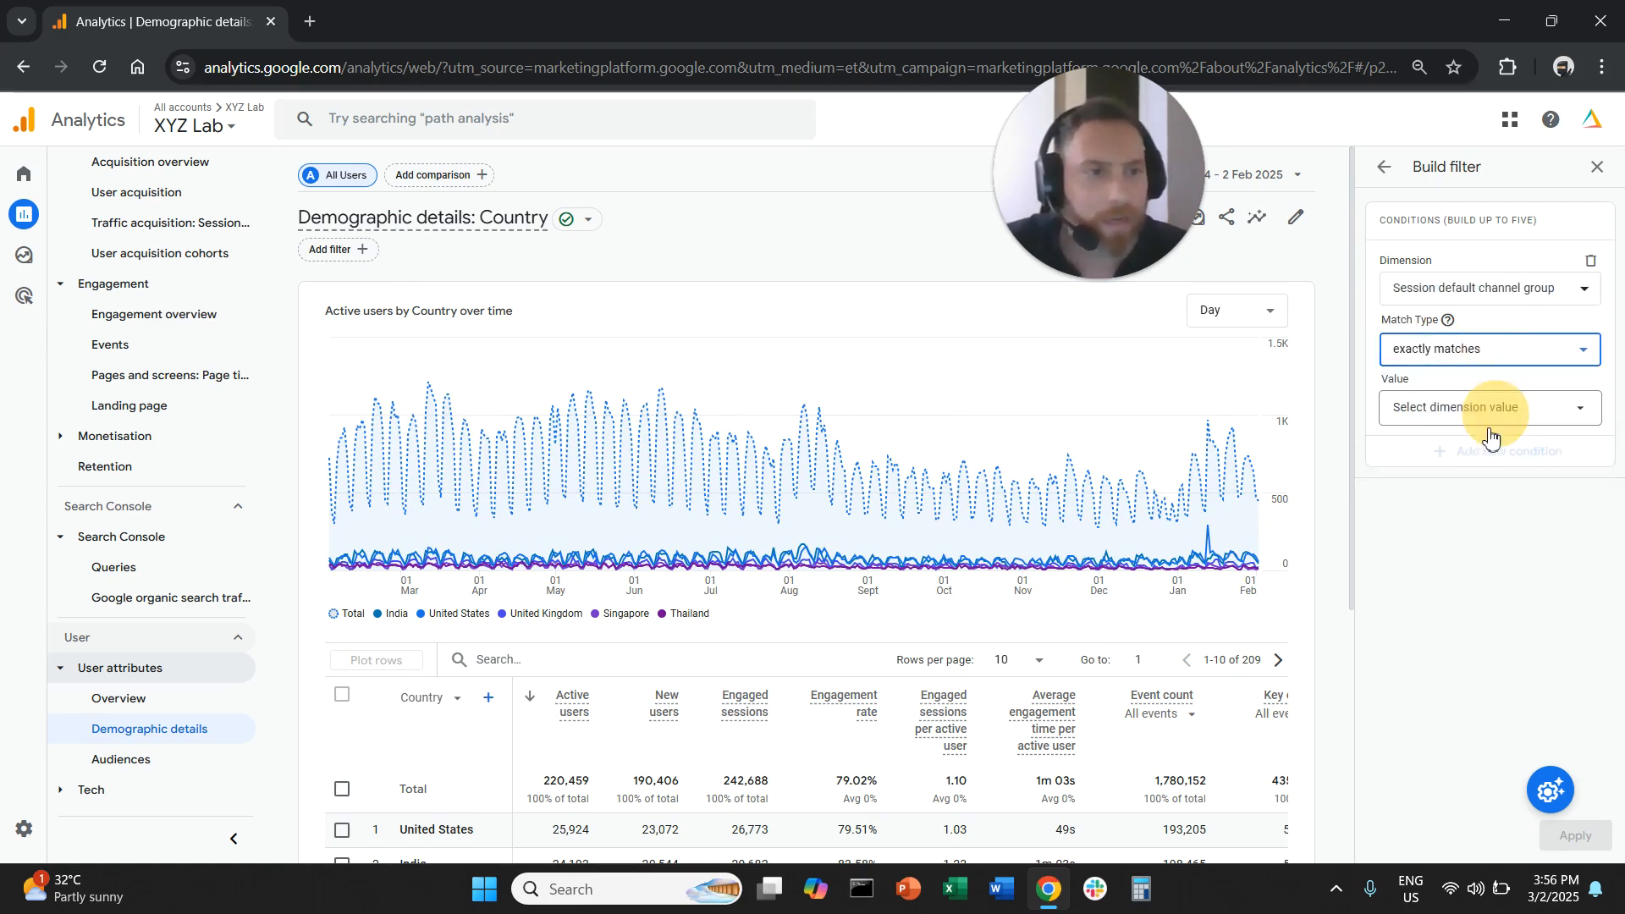
- Set the filter's value to the organic search channel and apply the filter to the country report
left_click(1491, 409)
left_click(1439, 486)
left_click(1580, 838)
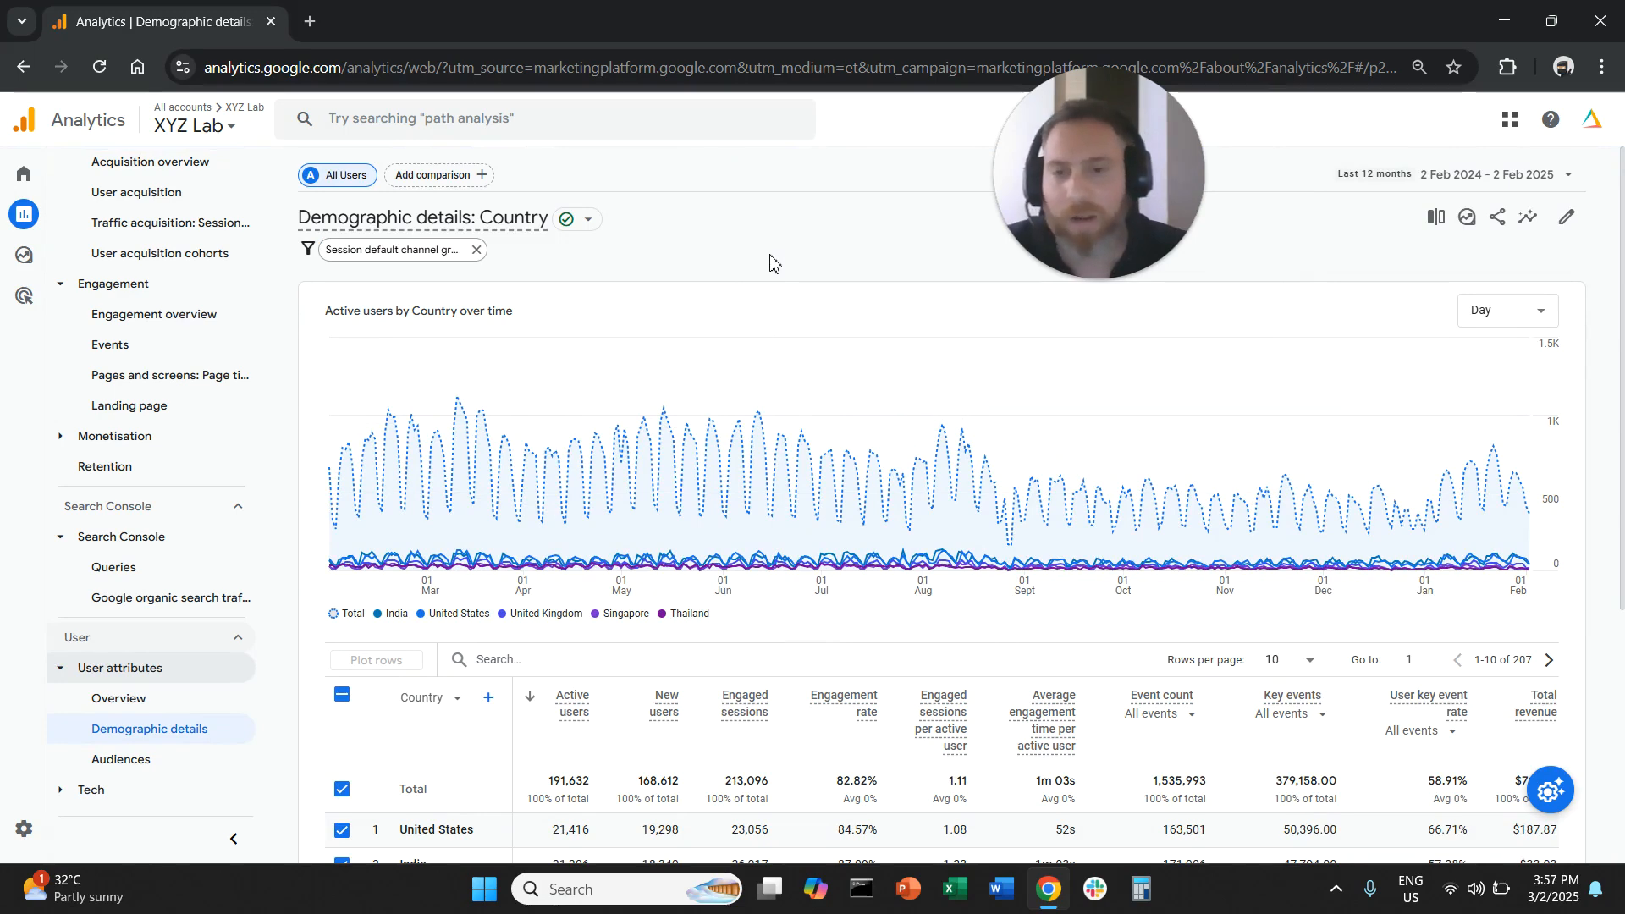
- Deselect all plotted rows in the filtered country table and review the top ten countries by active users
scroll(710, 399, "down", 5)
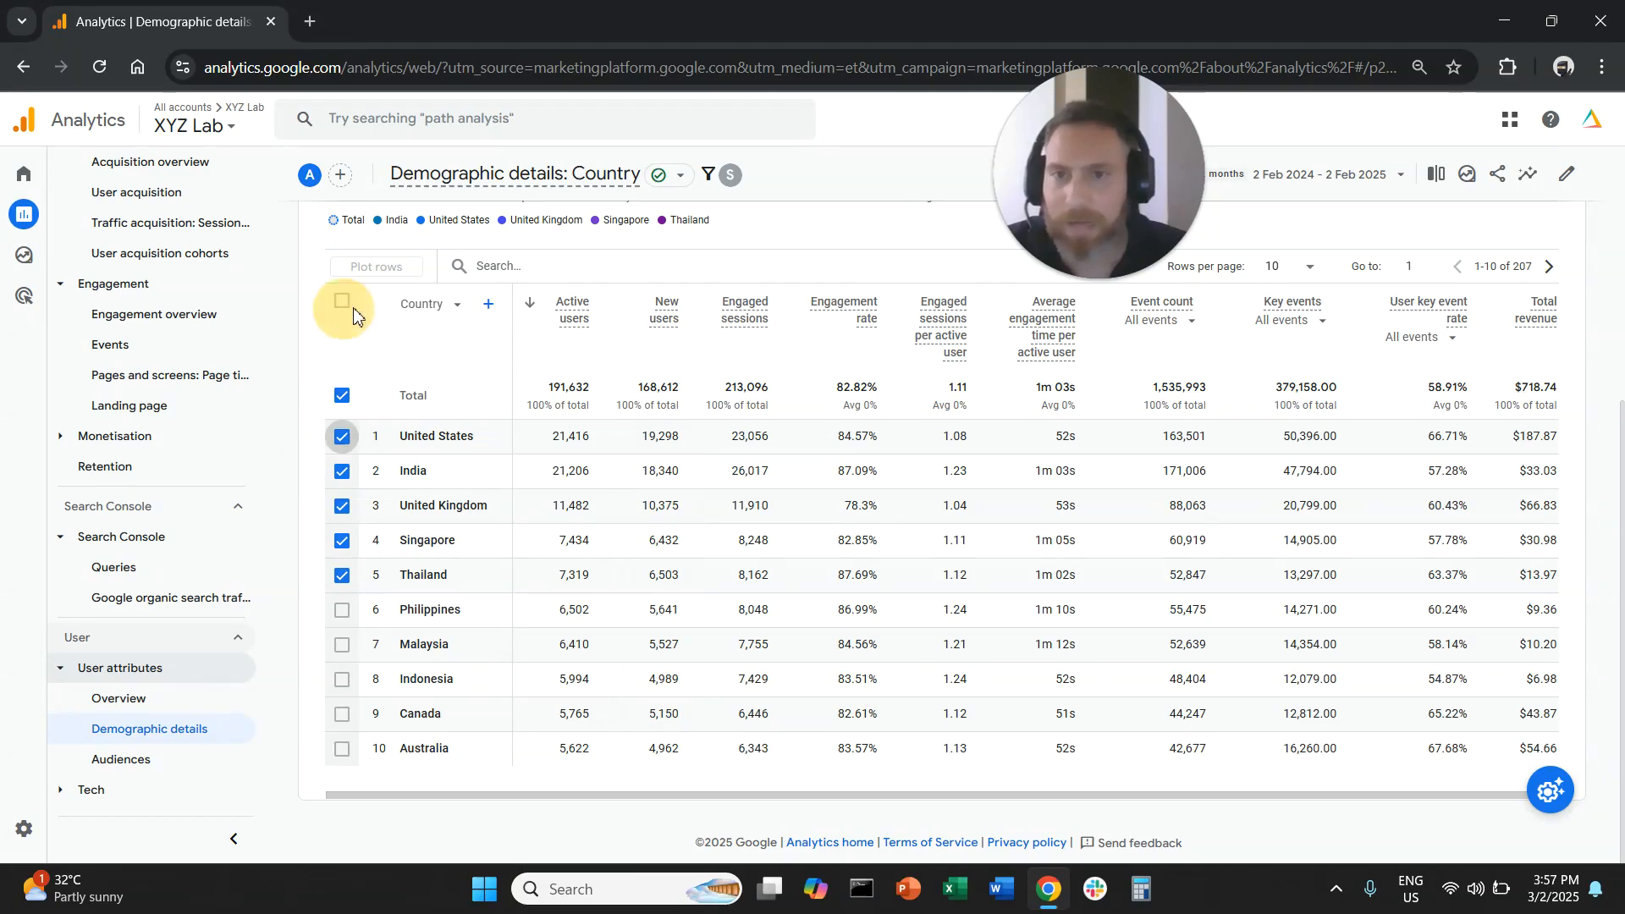
left_click(342, 302)
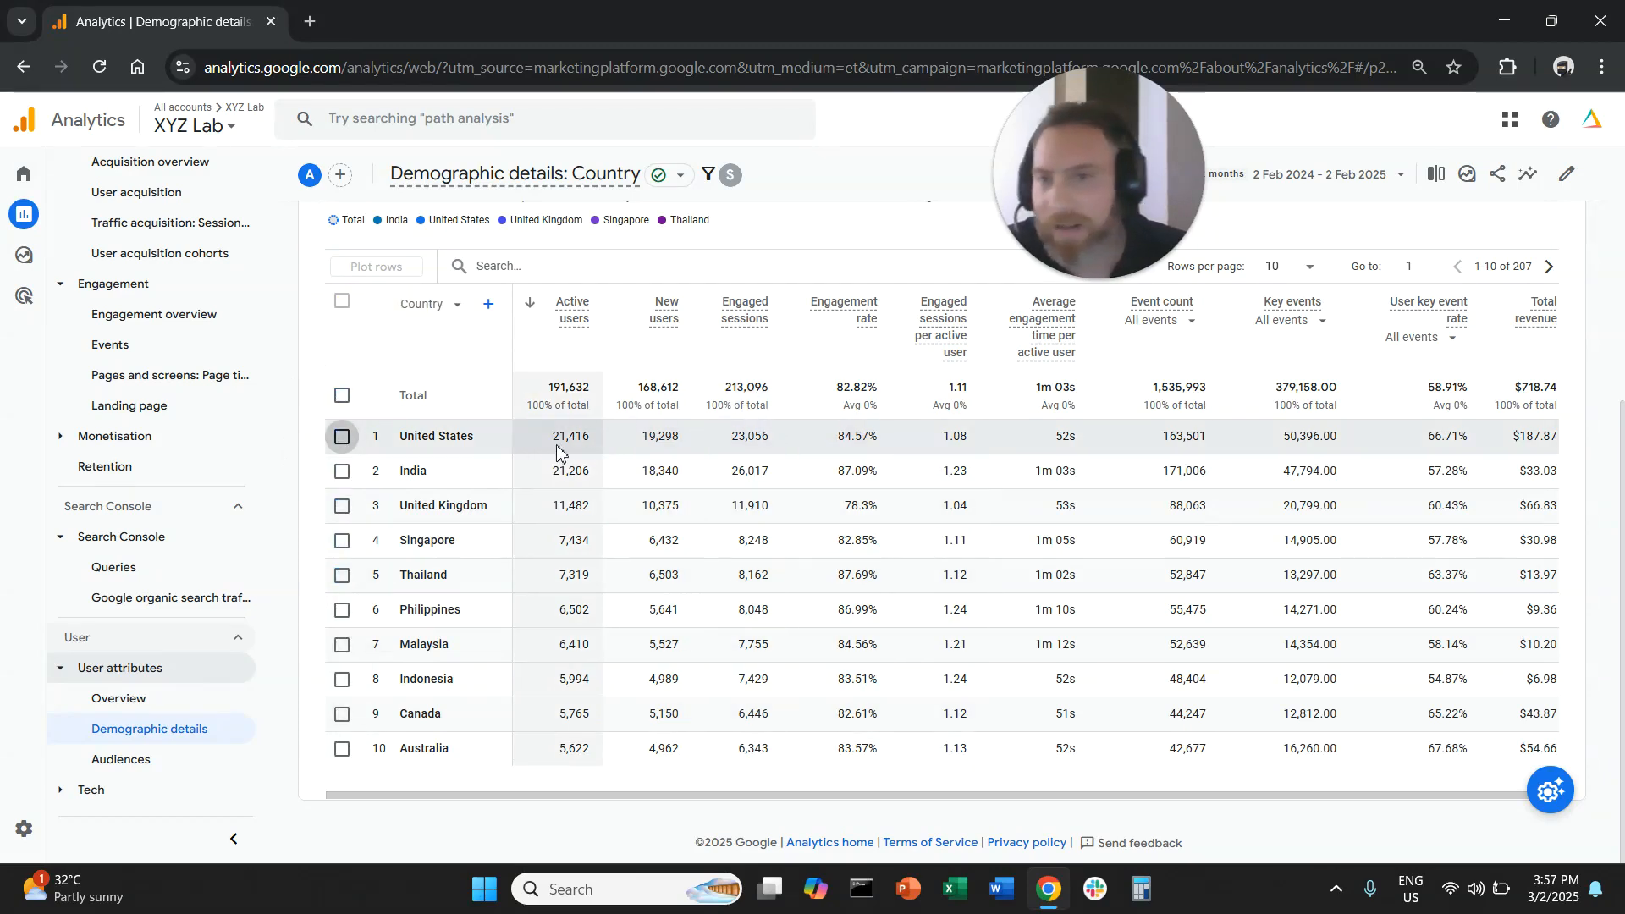
left_click_drag(418, 436, 465, 511)
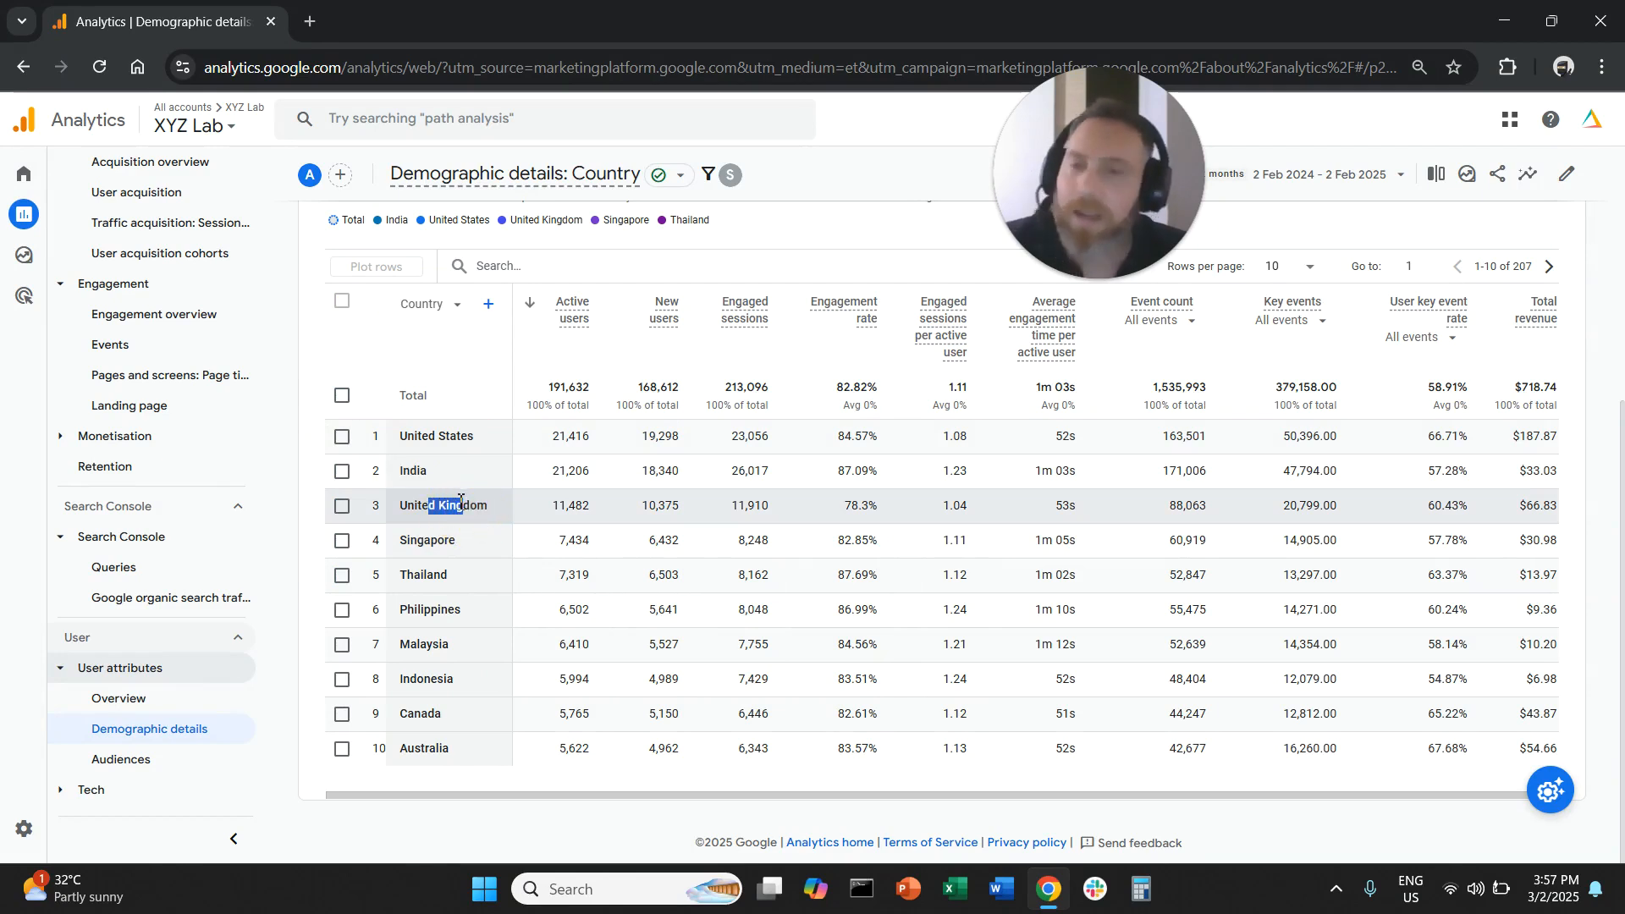
left_click(462, 559)
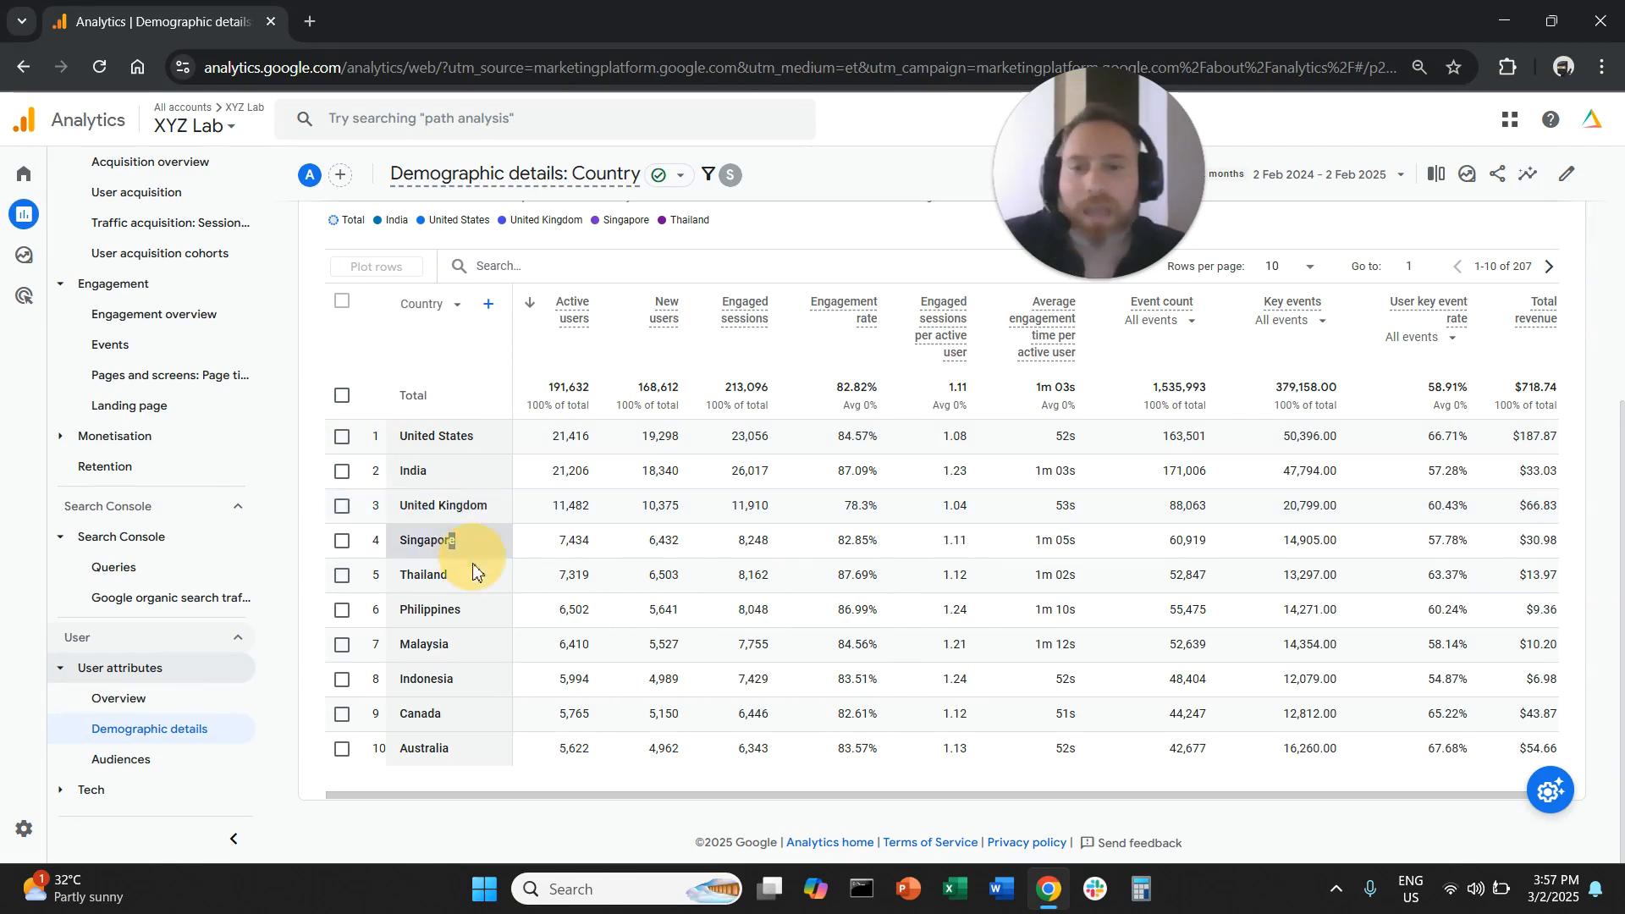
left_click_drag(441, 645, 427, 645)
left_click(440, 689)
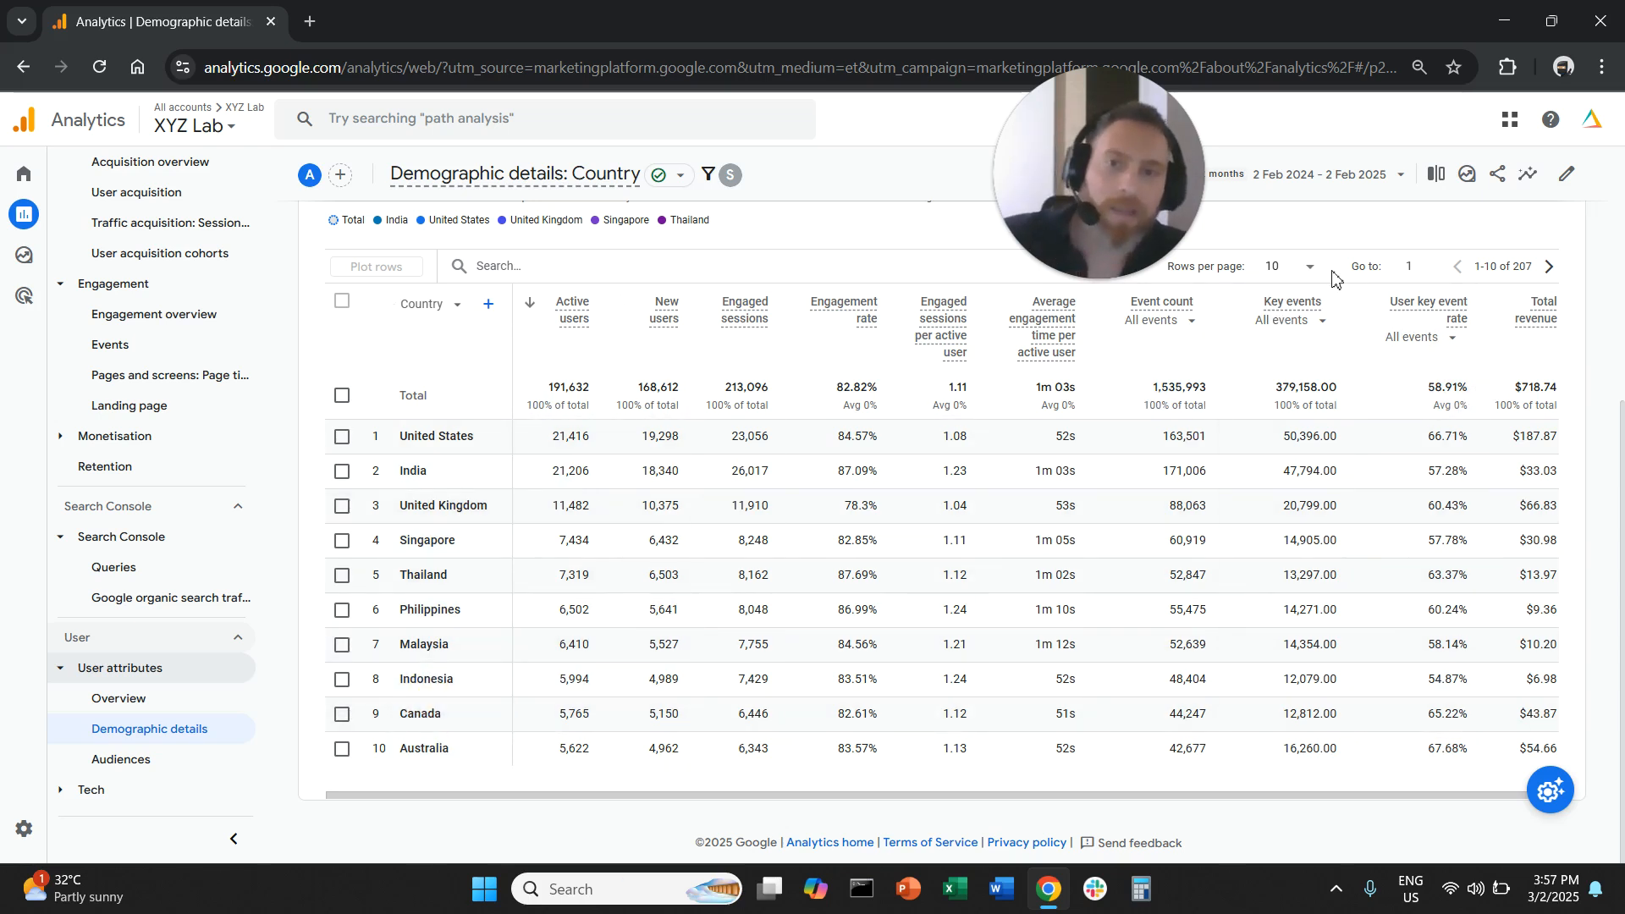
- Show 50 rows per page in the country table and review the countries beyond the top ten
left_click(1300, 277)
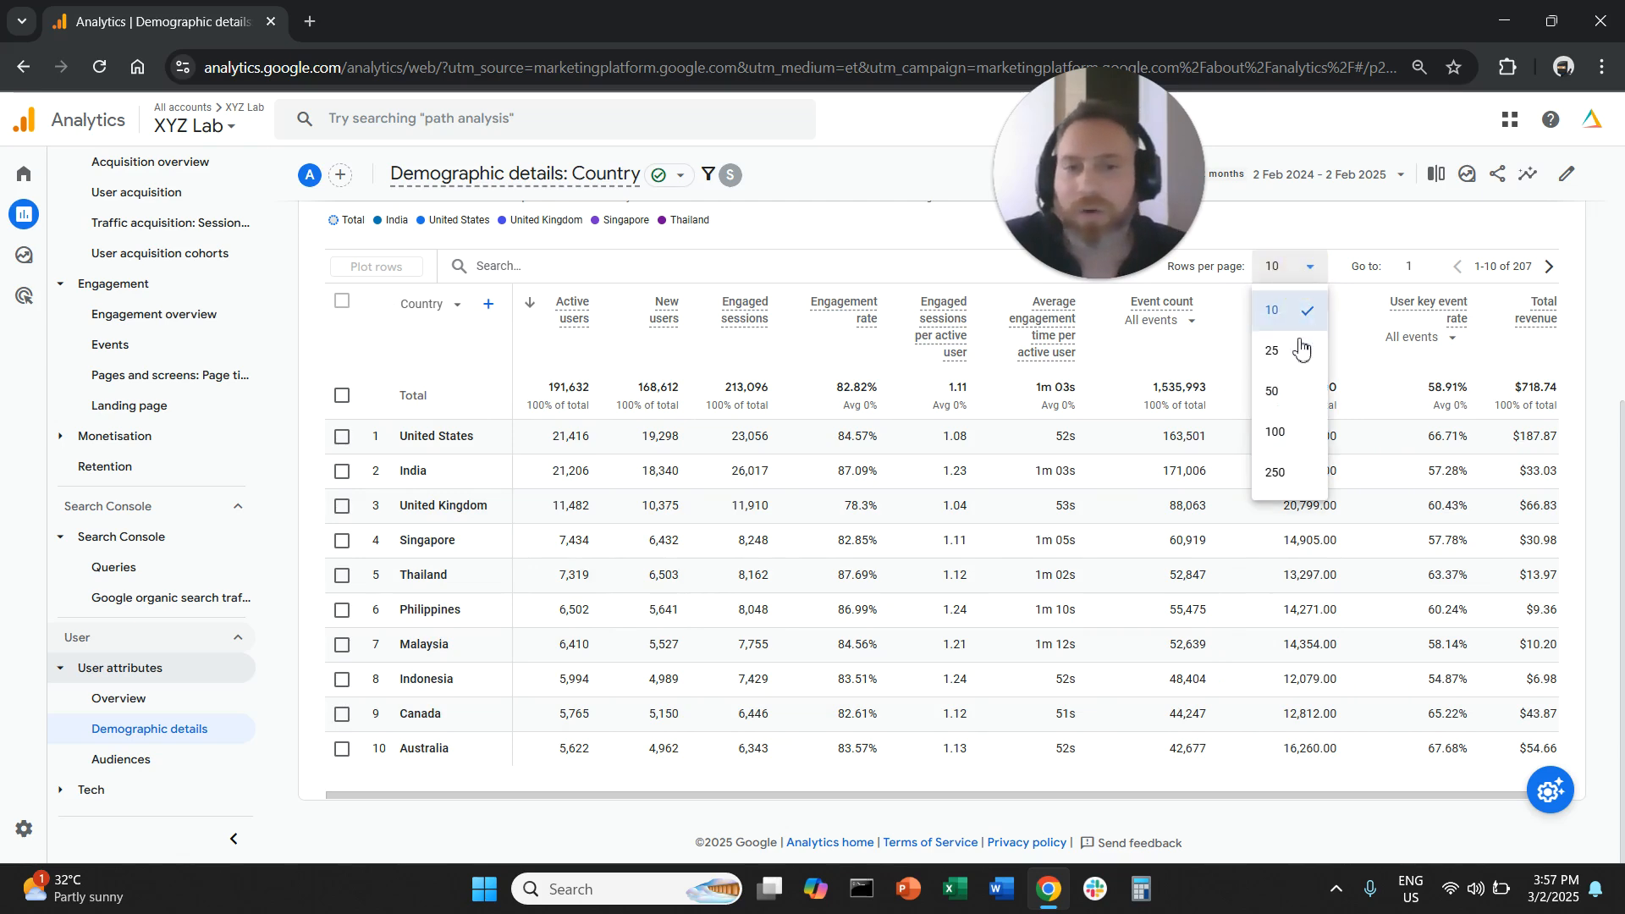
left_click(1302, 388)
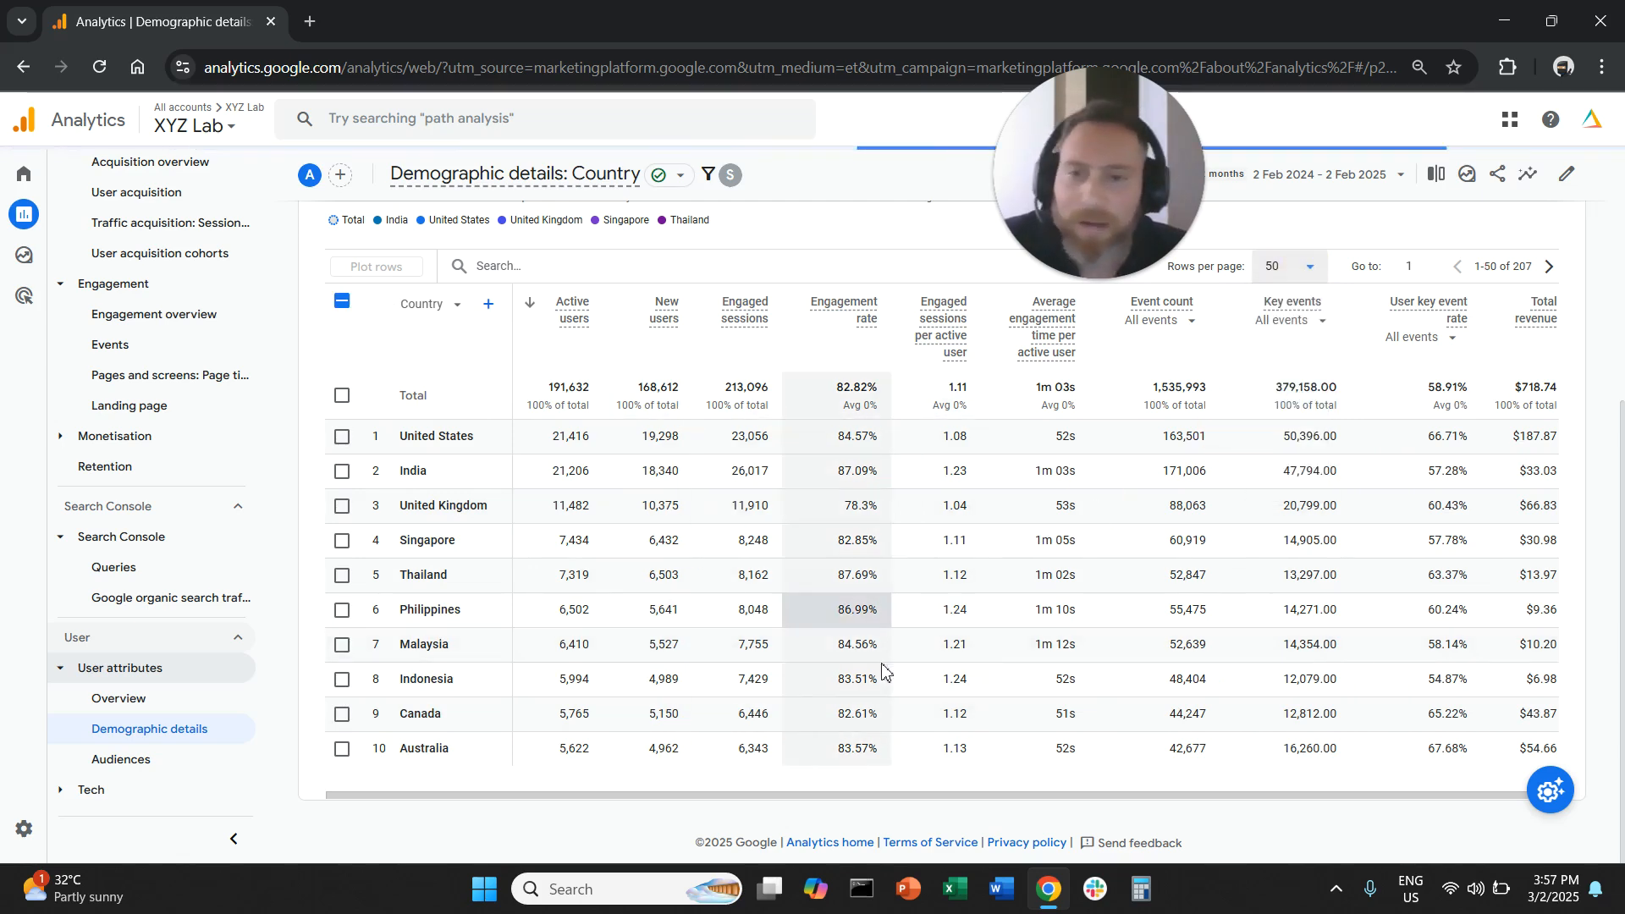
scroll(872, 637, "down", 1)
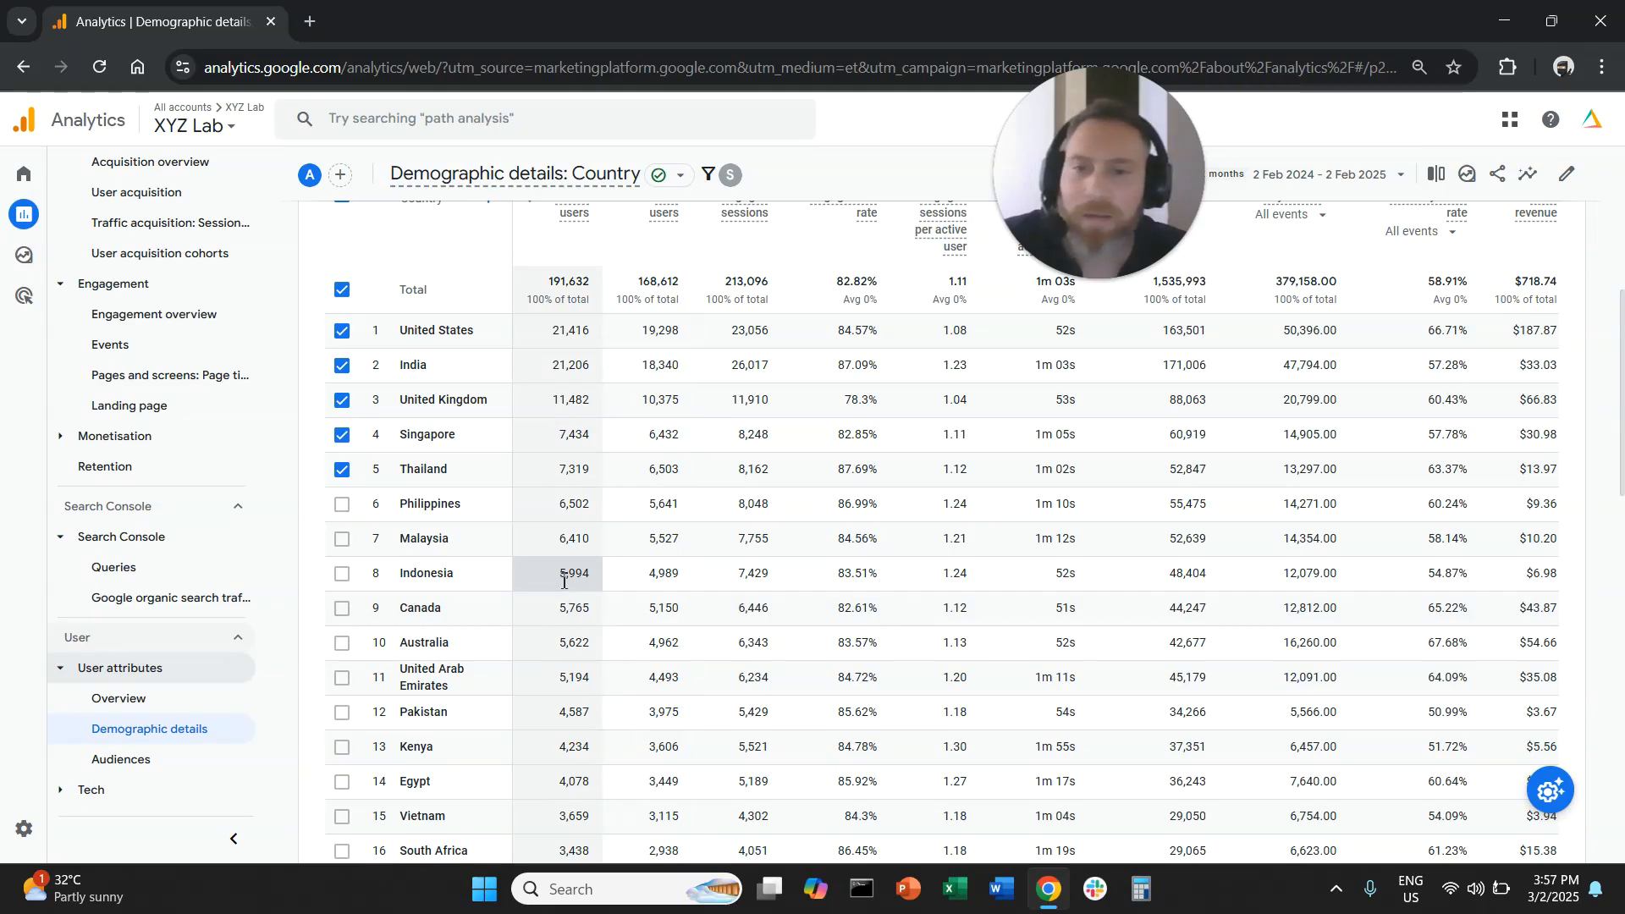
- Review the active users of the countries ranked beyond the top ten and deselect all plotted rows in the country table
double_click(576, 679)
double_click(574, 712)
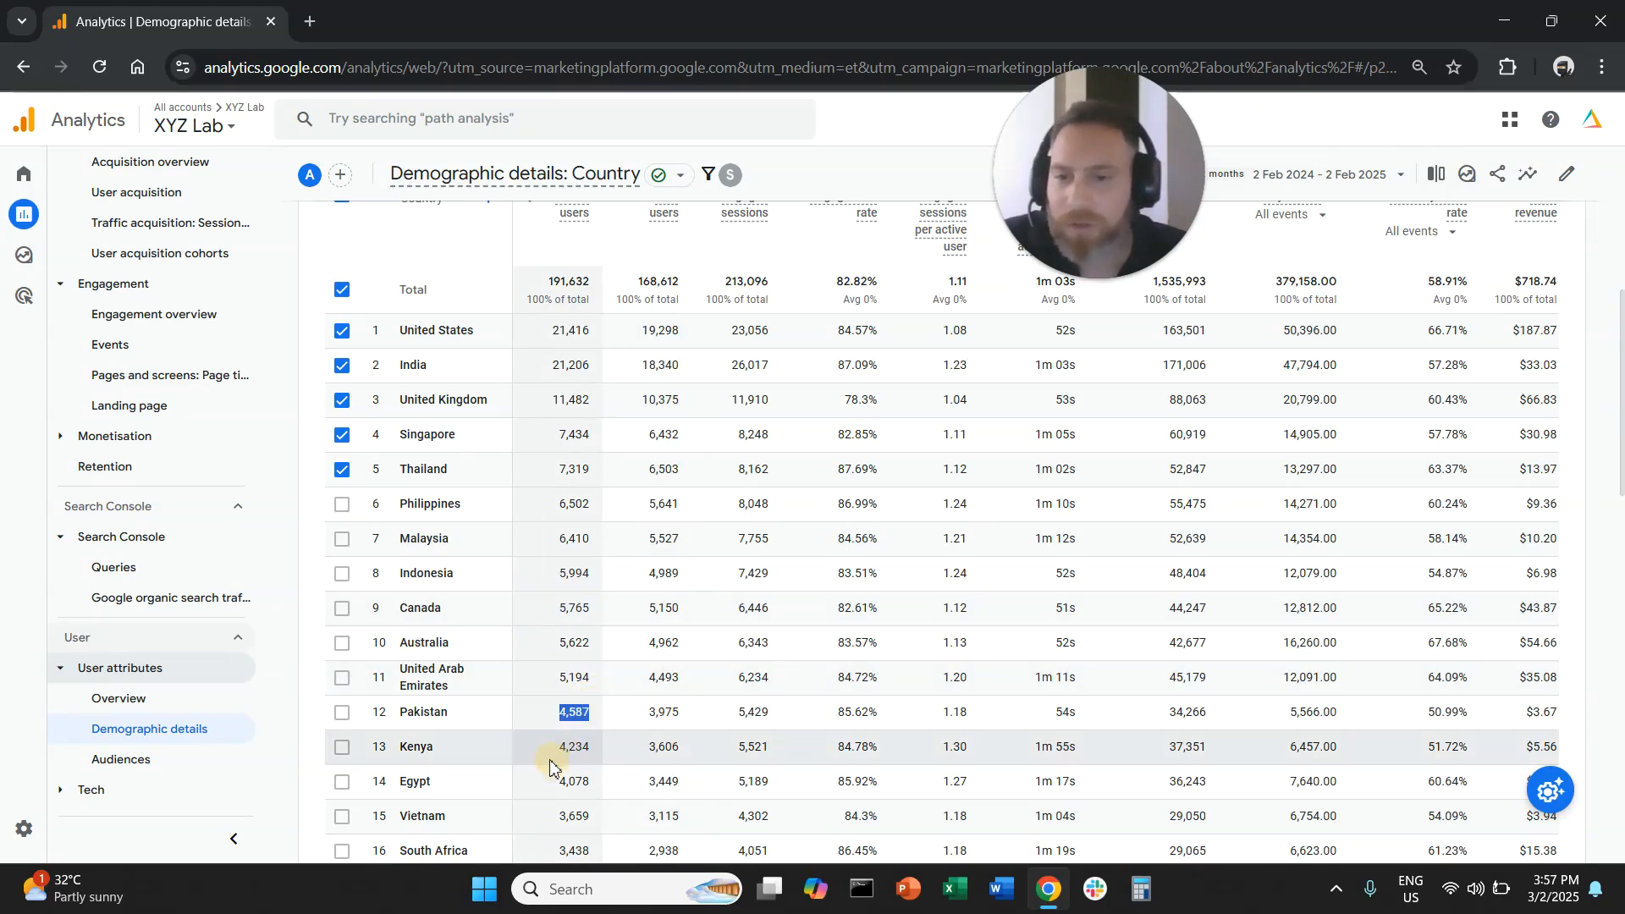
scroll(563, 753, "down", 2)
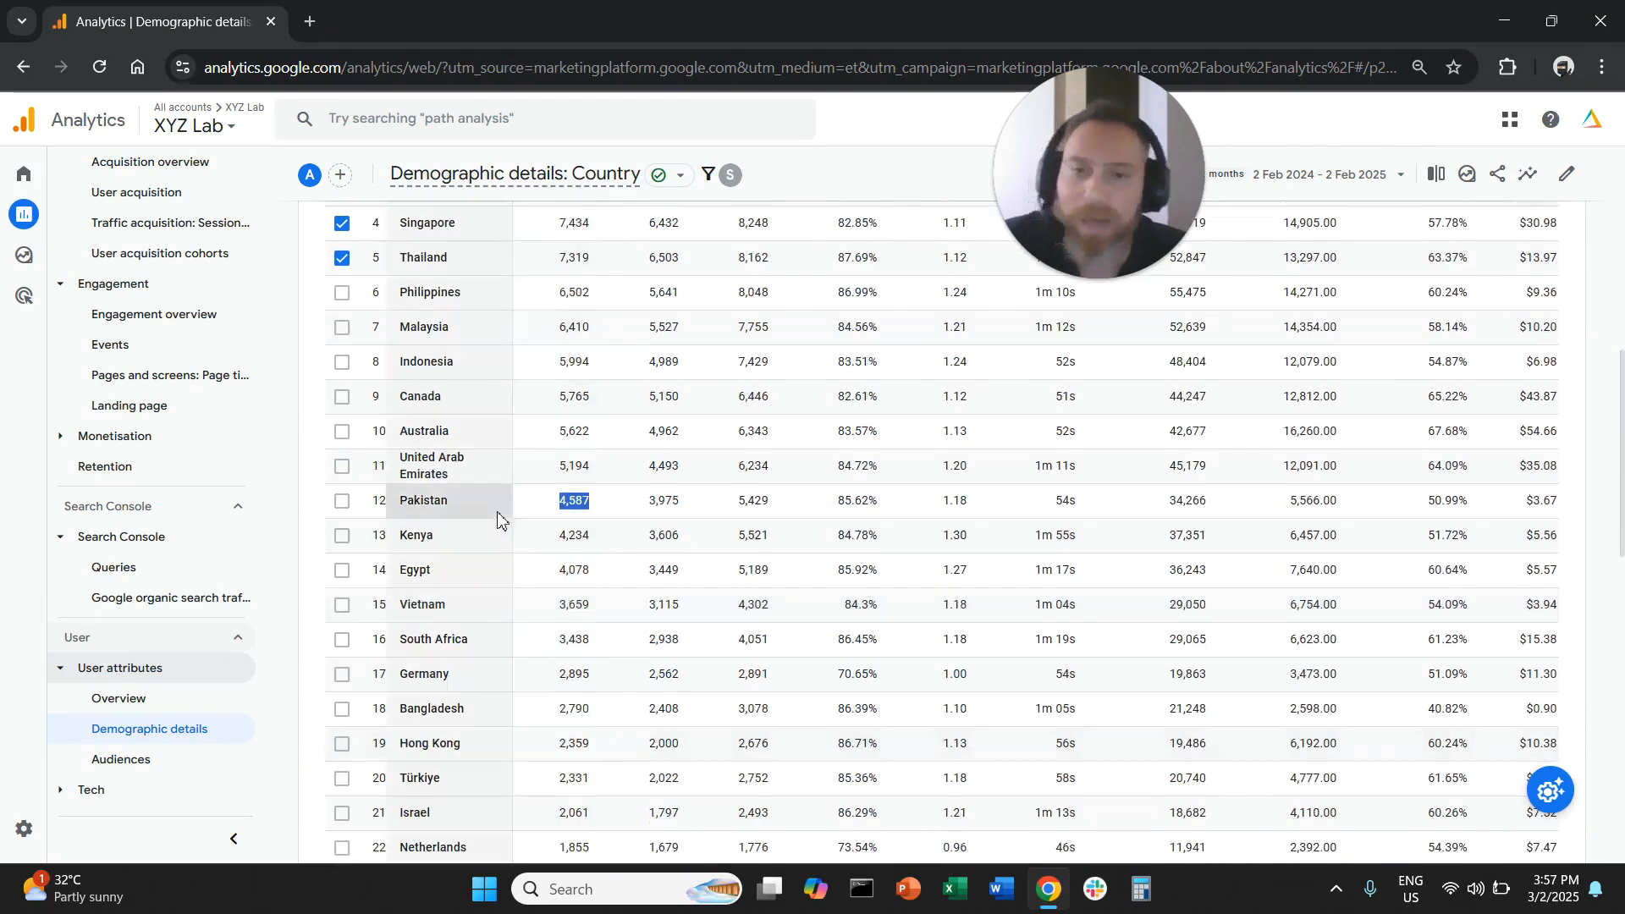
scroll(364, 372, "up", 4)
left_click(345, 305)
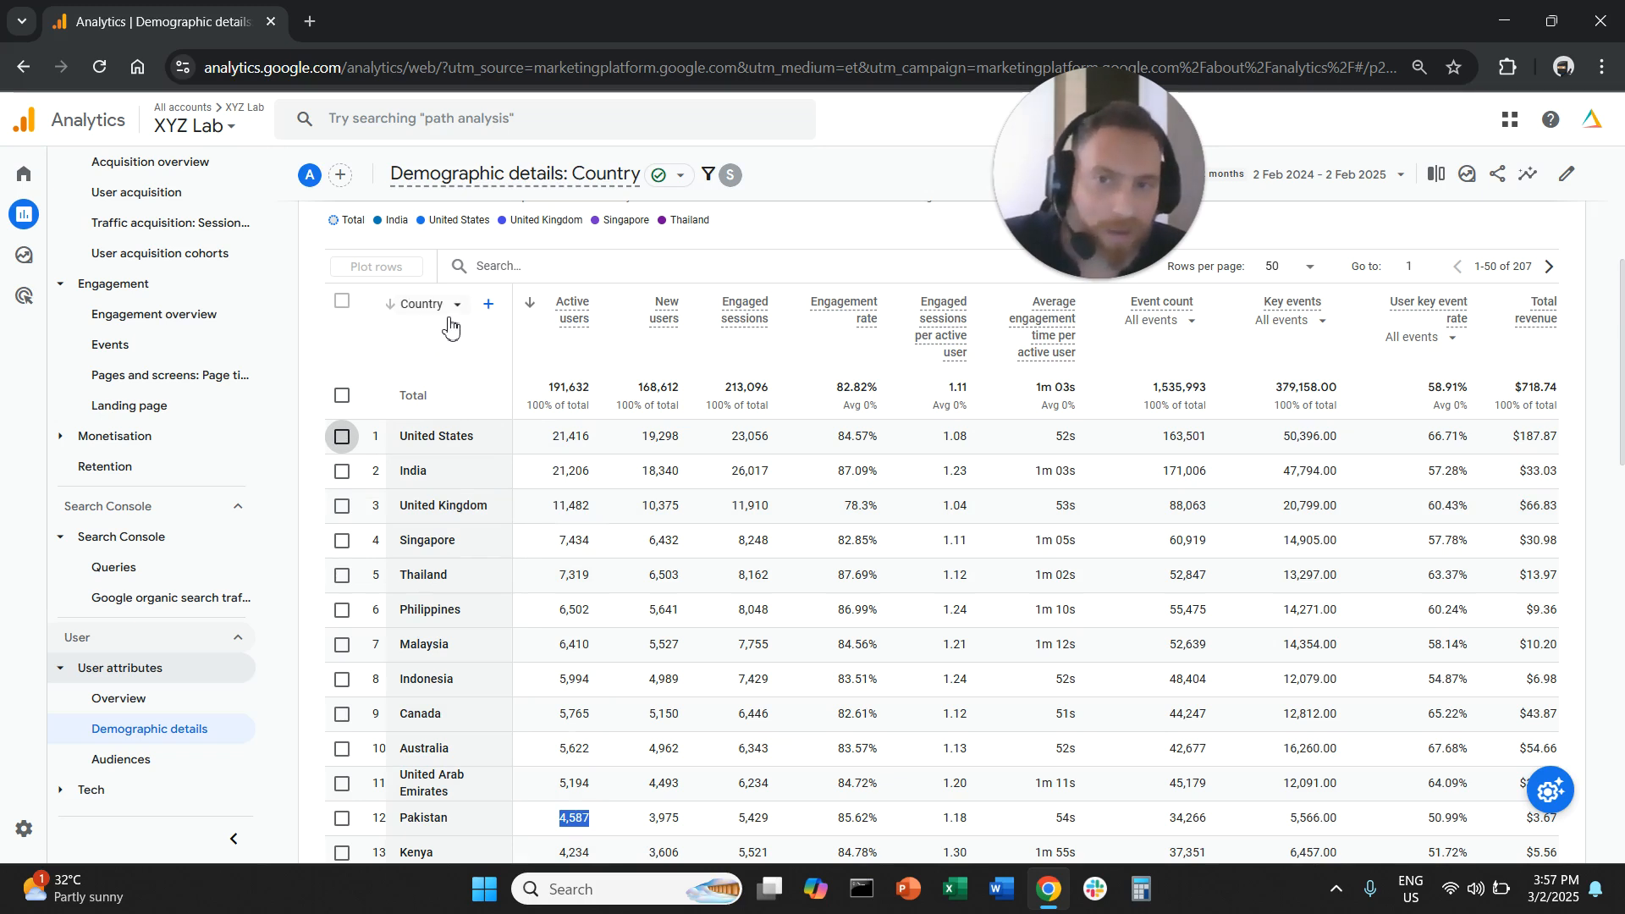
double_click(412, 474)
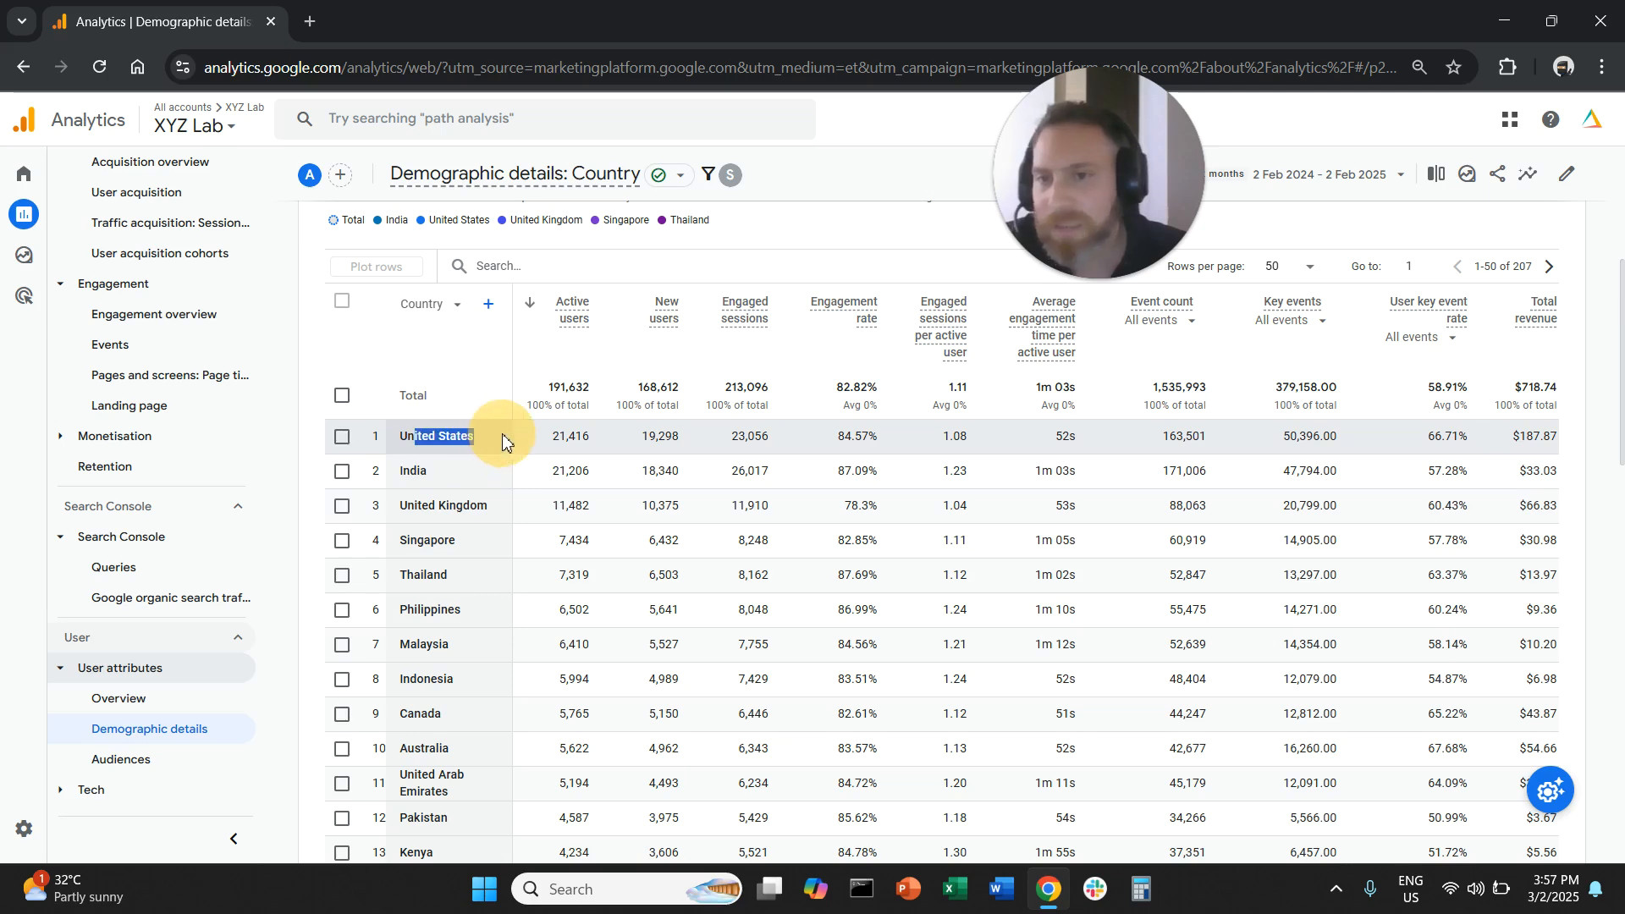
- Change the table's primary dimension to Town/City and deselect all plotted rows
left_click(427, 304)
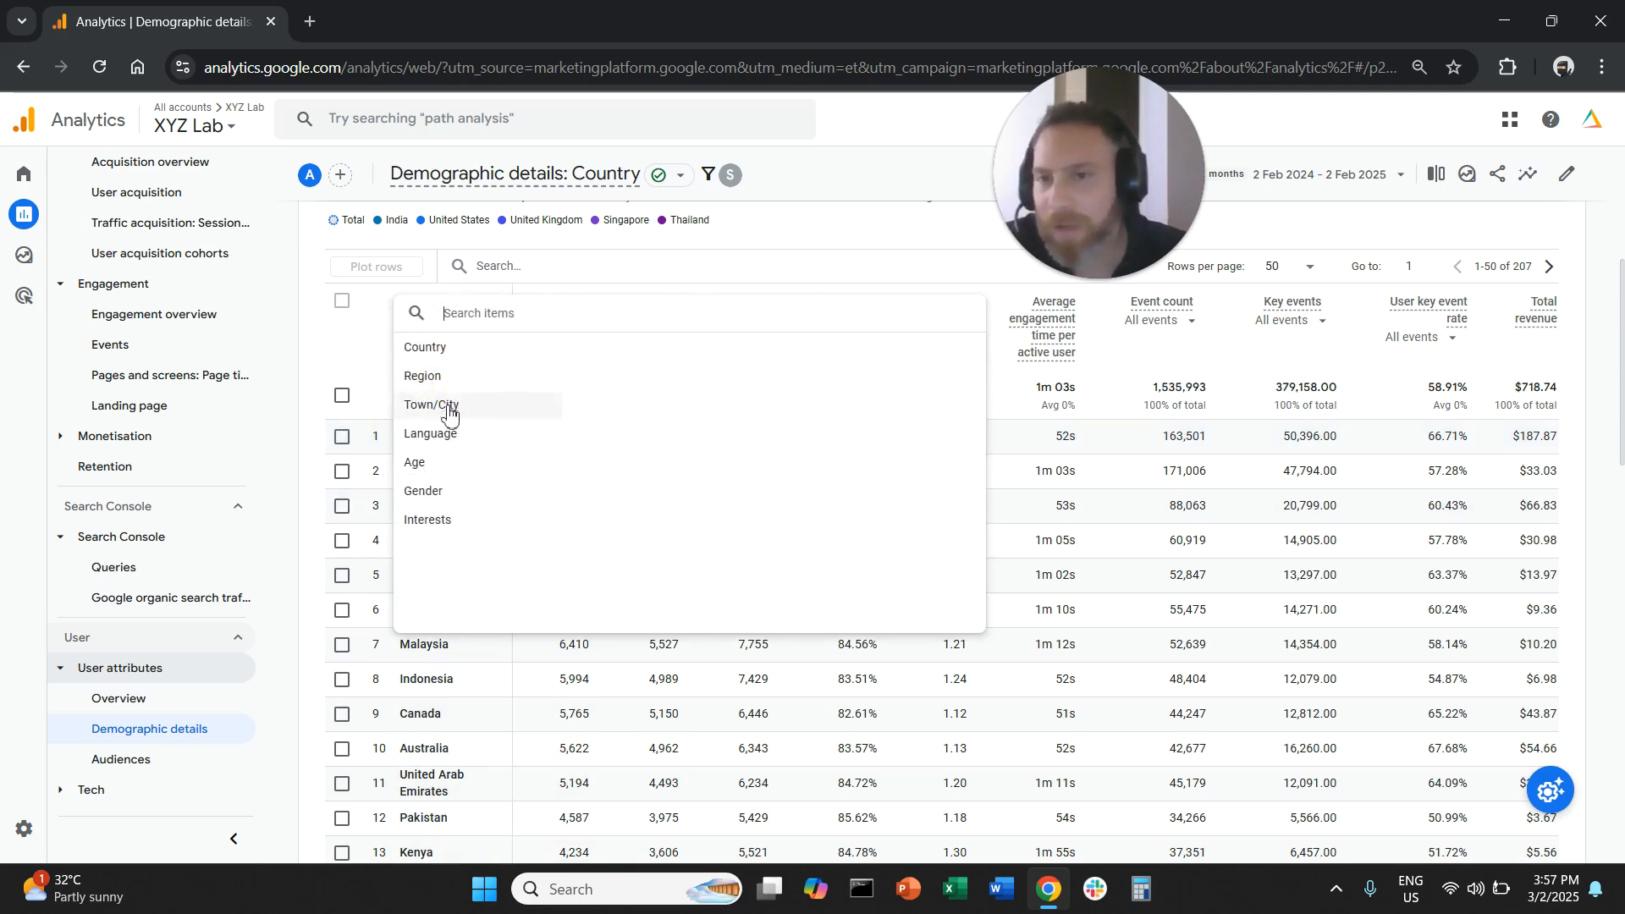
left_click(465, 408)
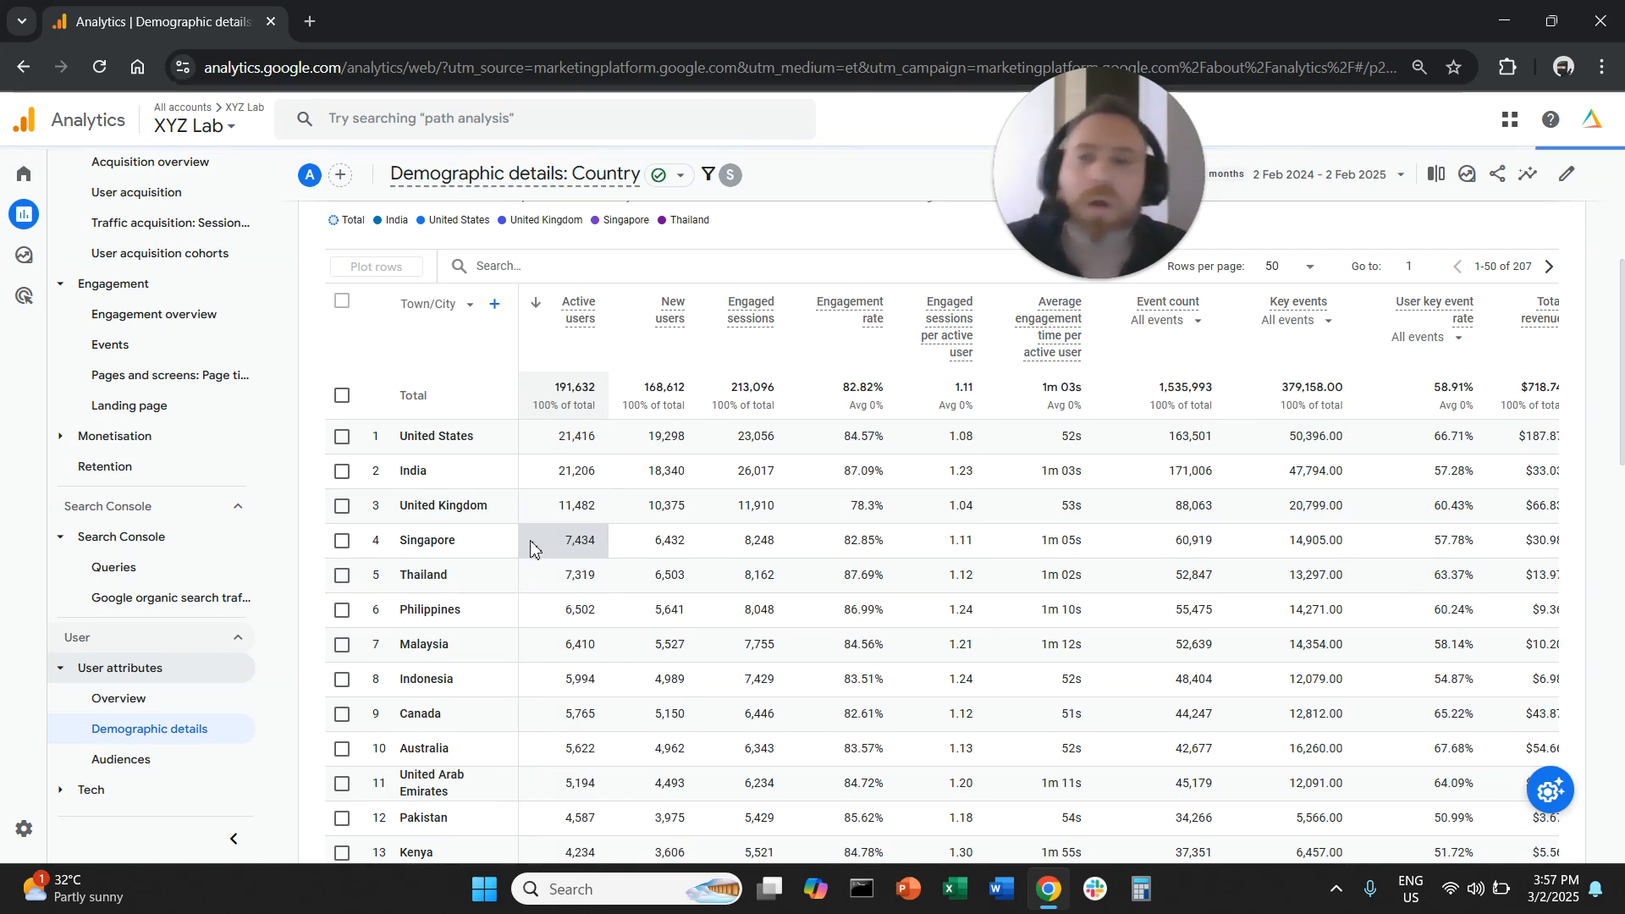
left_click(341, 305)
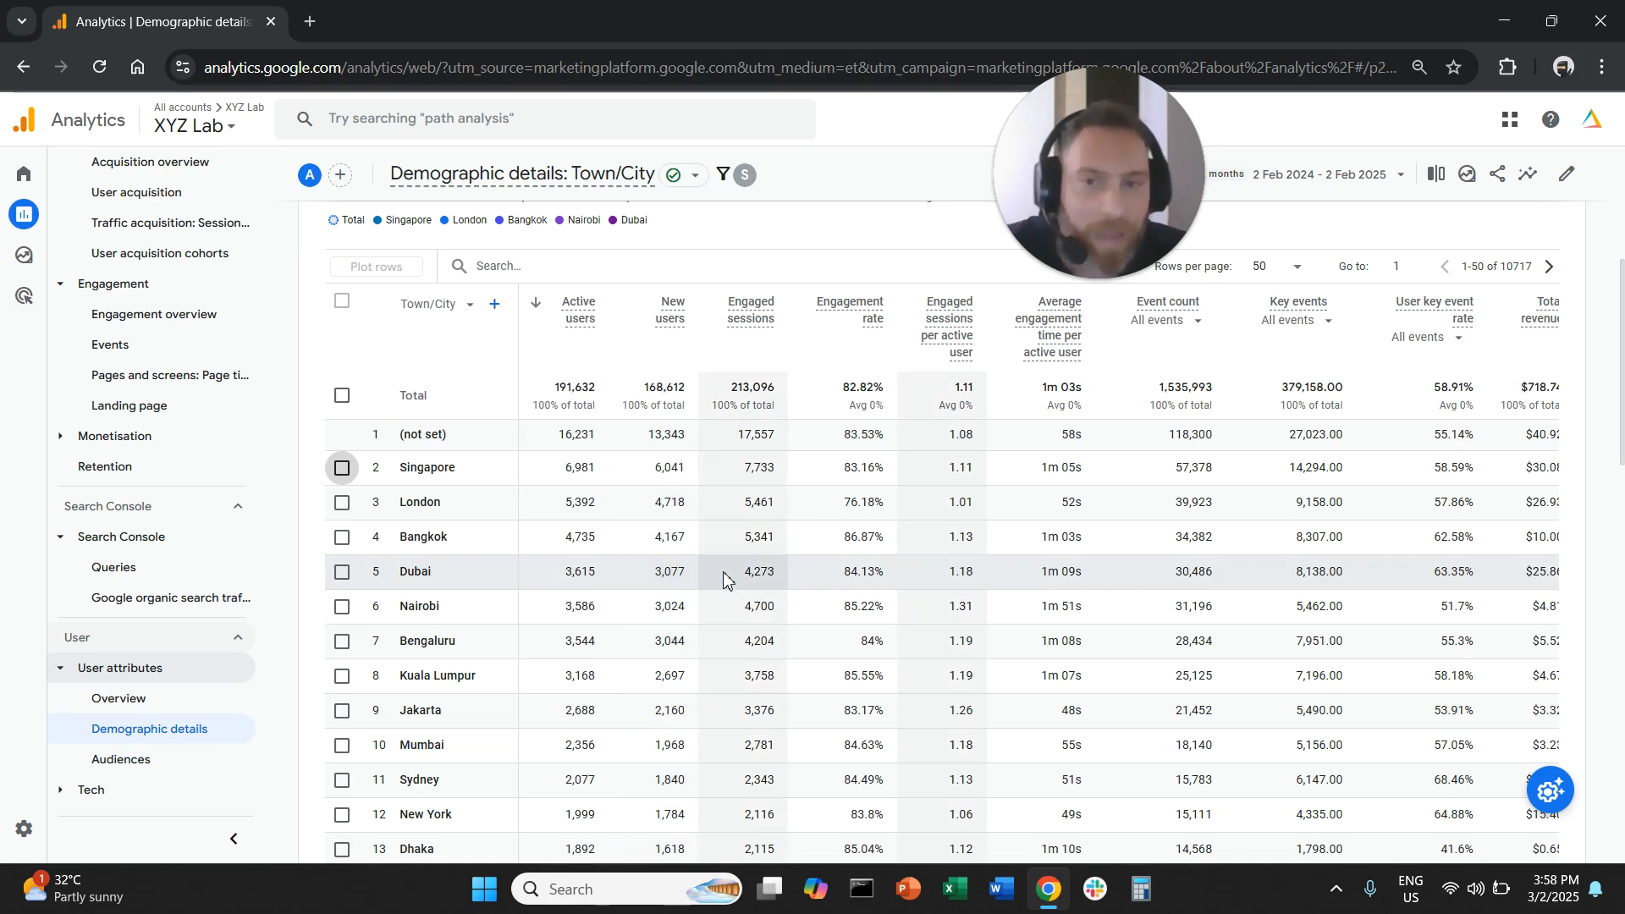
- Add a second condition to the organic search filter so that Country exactly matches India, and apply it
scroll(724, 584, "up", 5)
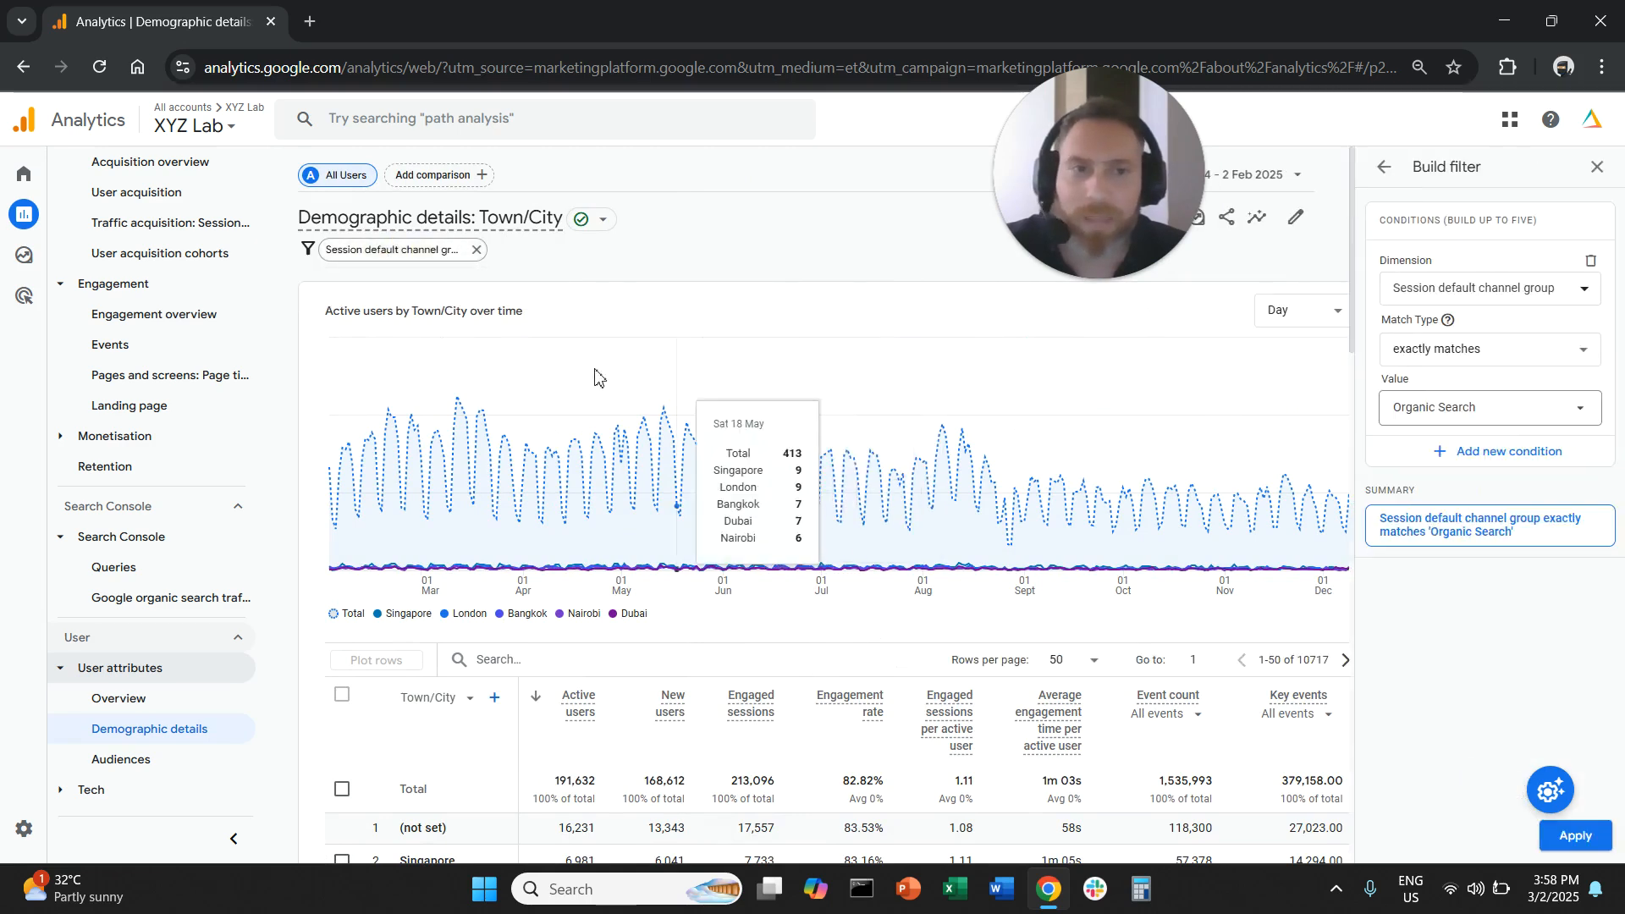
left_click(1511, 451)
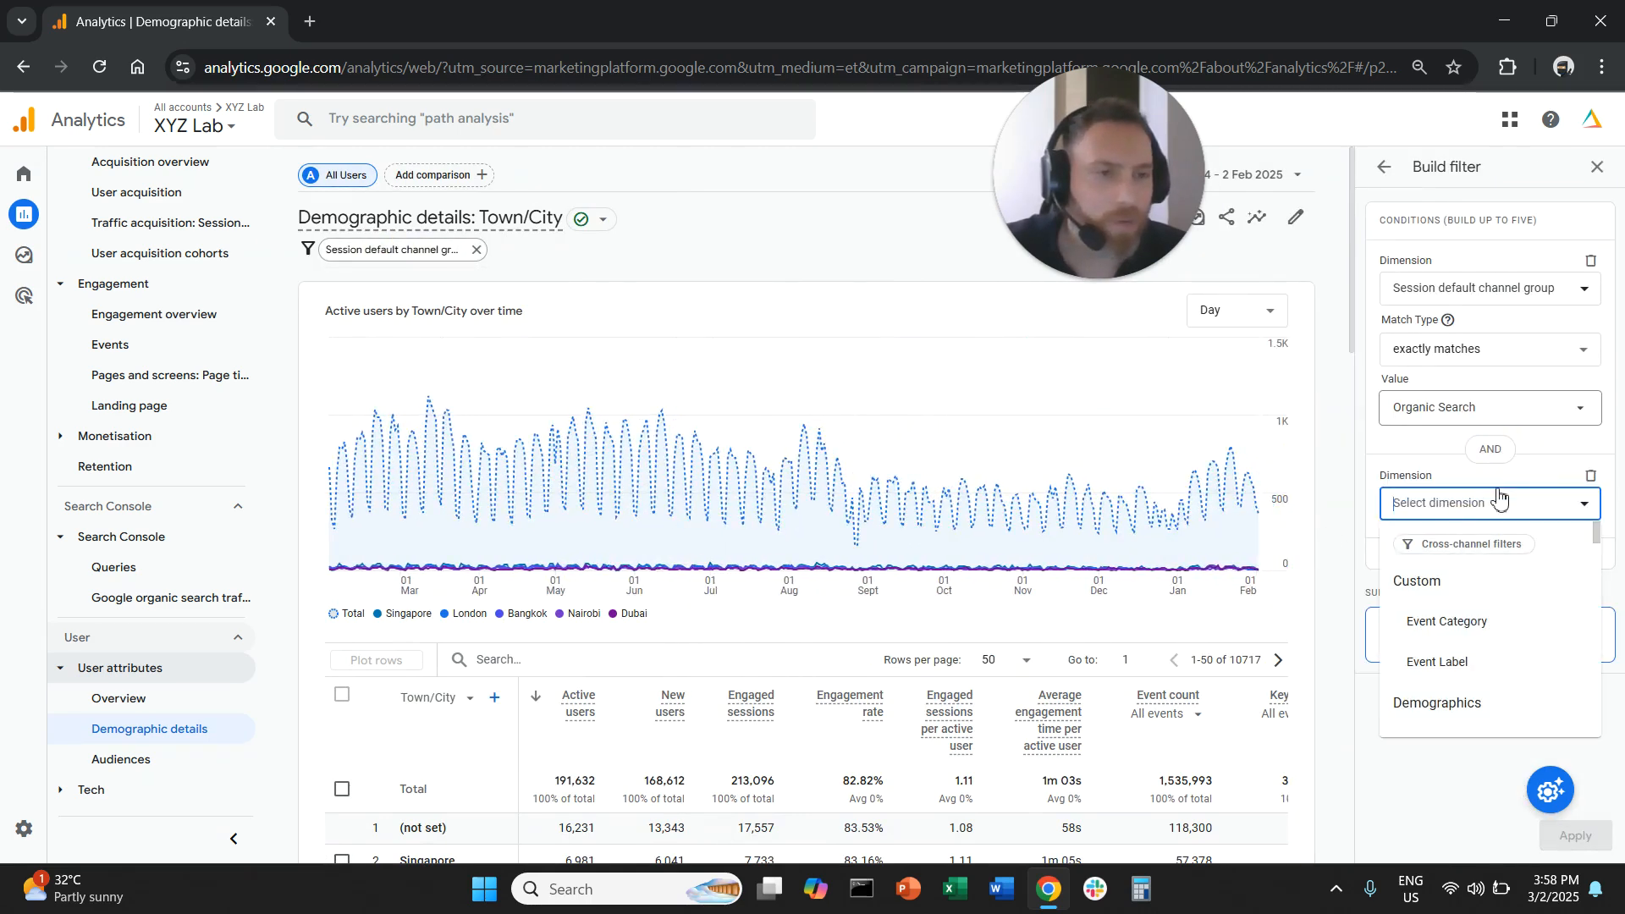
type("country")
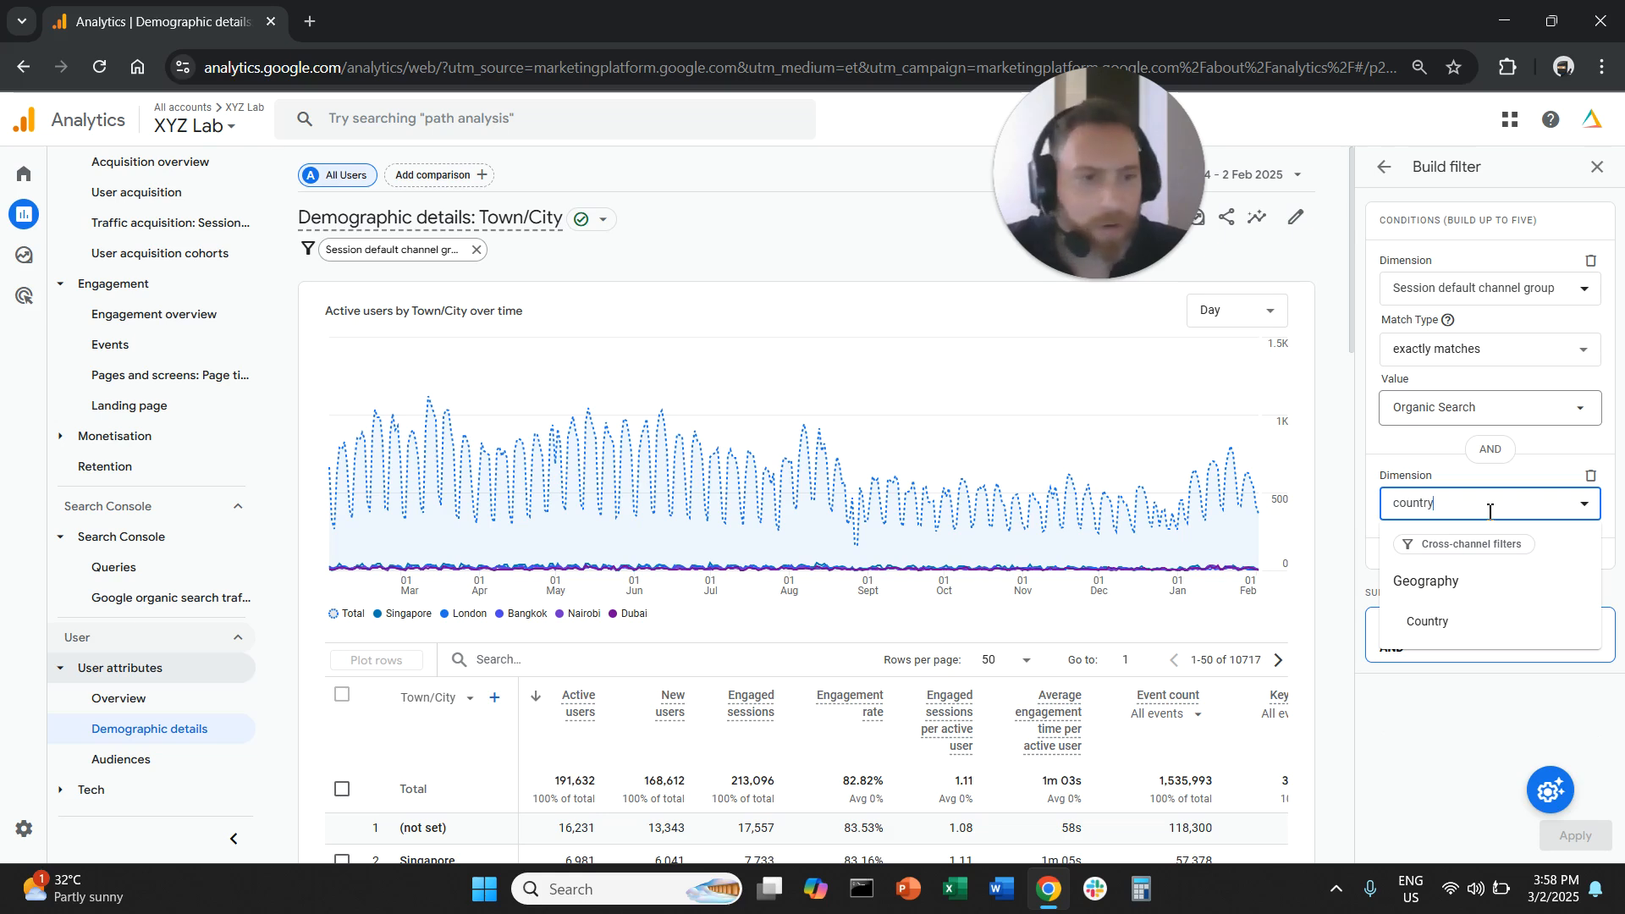
left_click(1469, 625)
left_click(1448, 566)
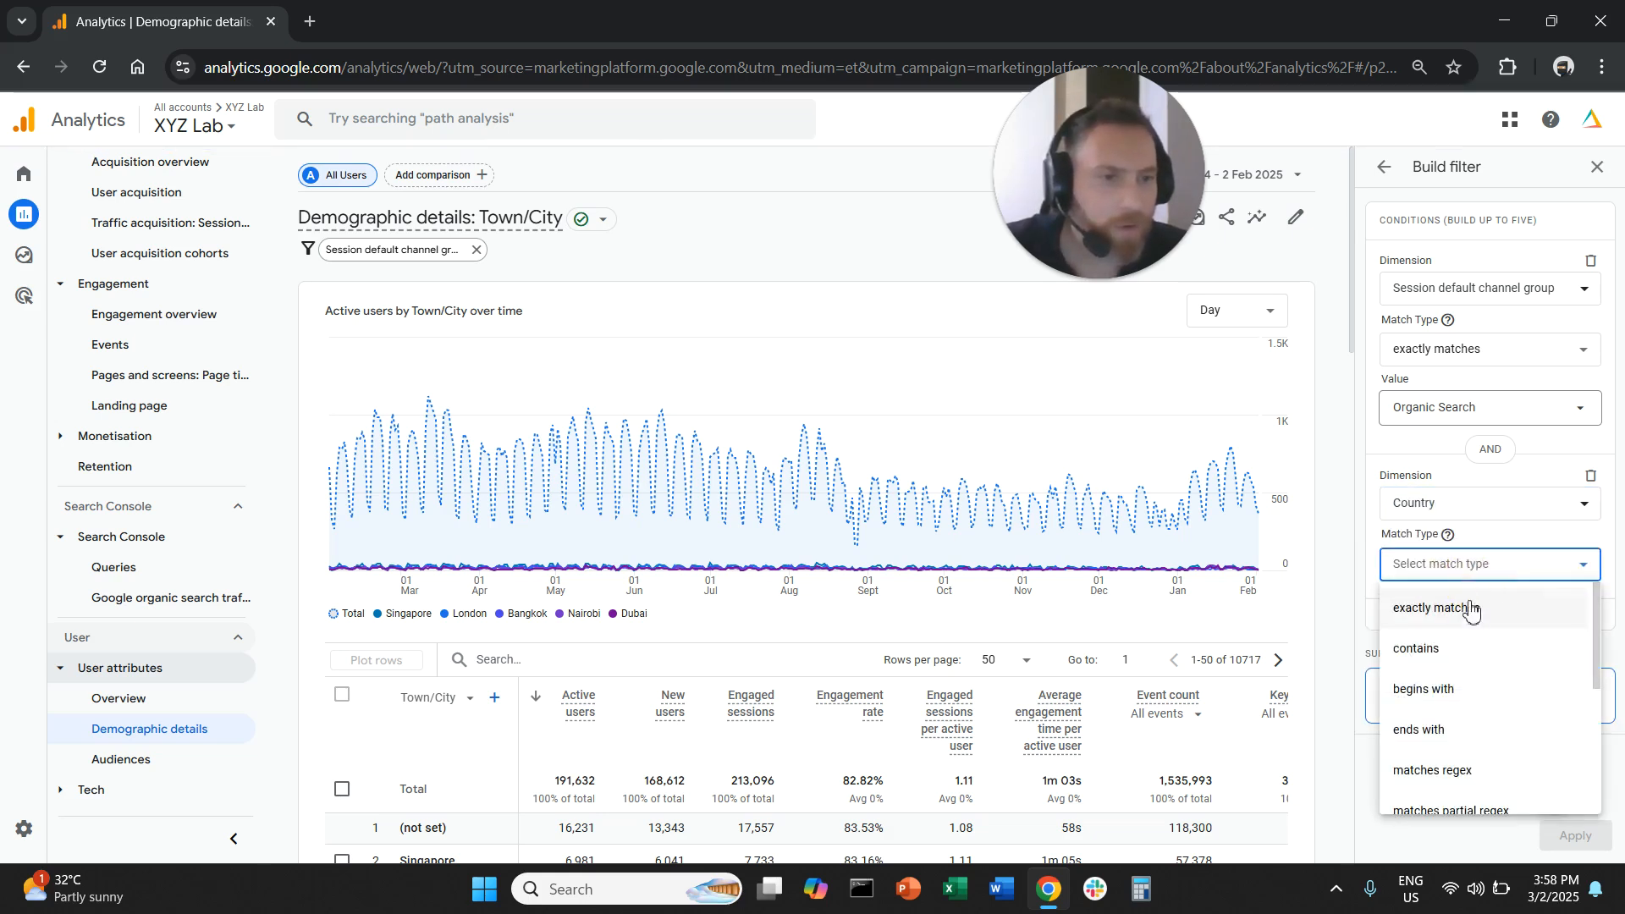
left_click(1483, 622)
left_click(1480, 622)
left_click(1464, 743)
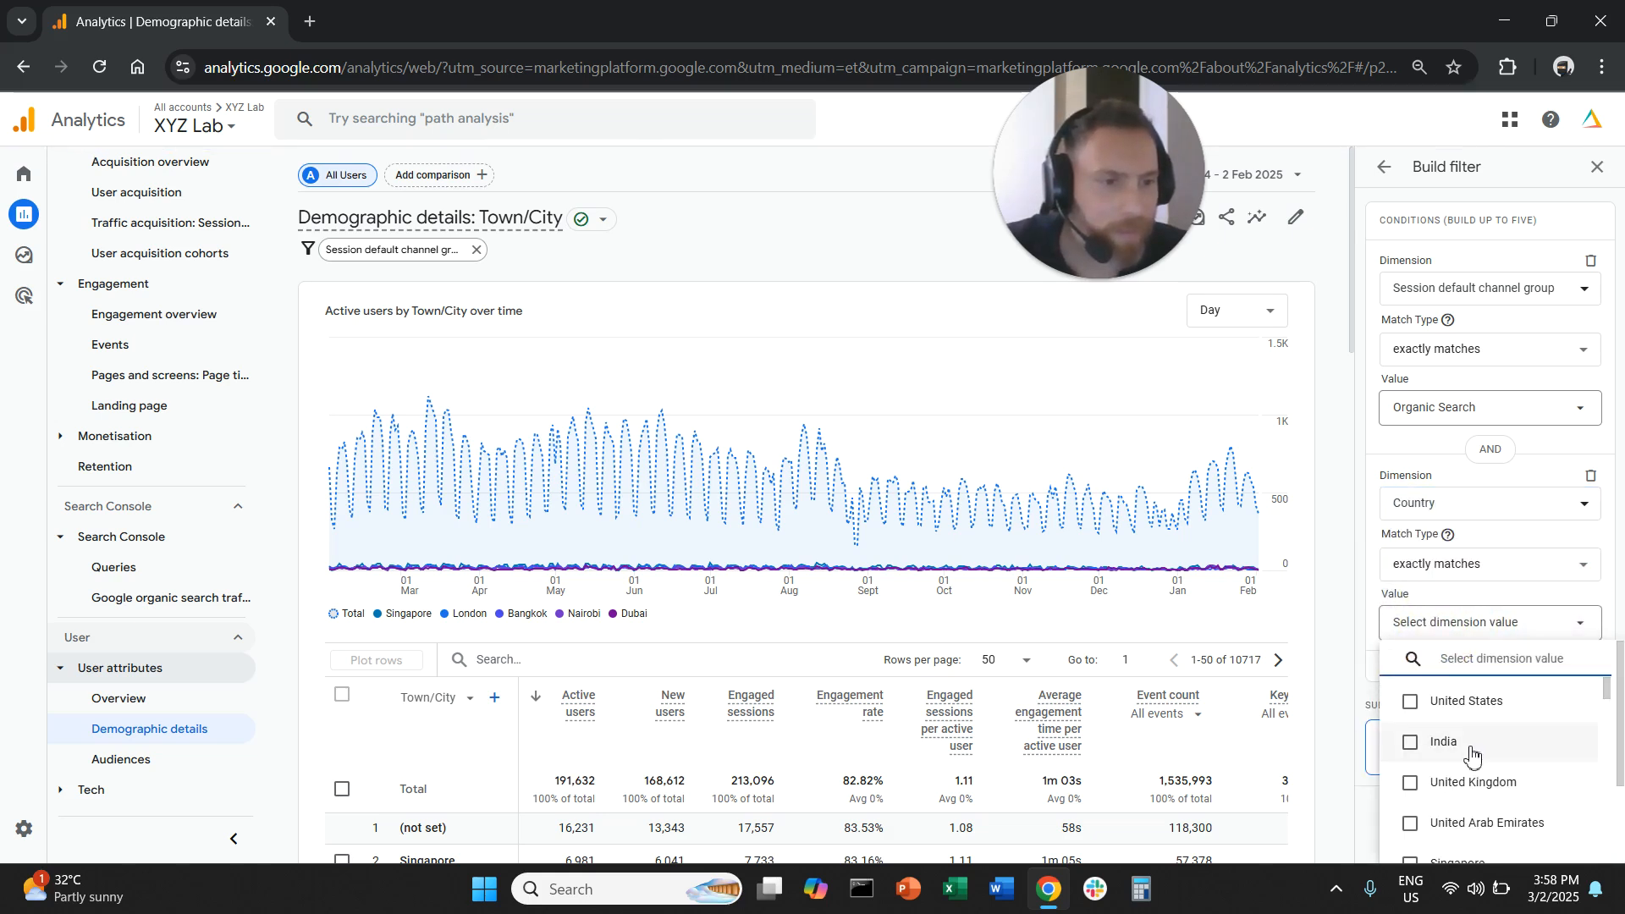
left_click(1329, 736)
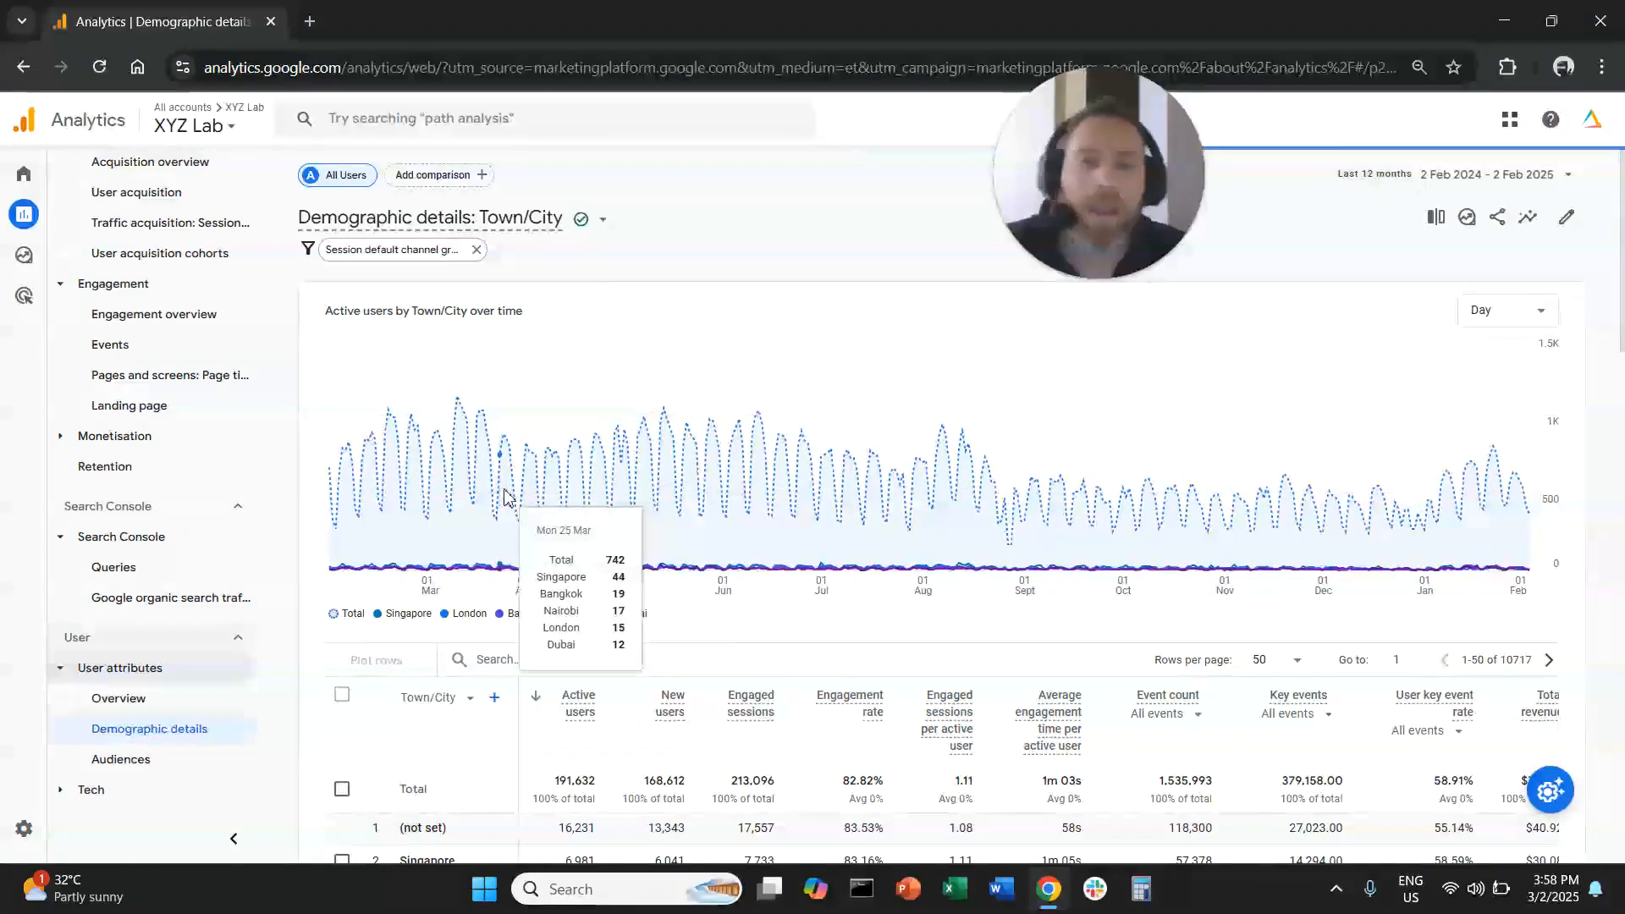
- Deselect all plotted rows in the India-filtered city table and review the top cities by active users
scroll(550, 558, "down", 3)
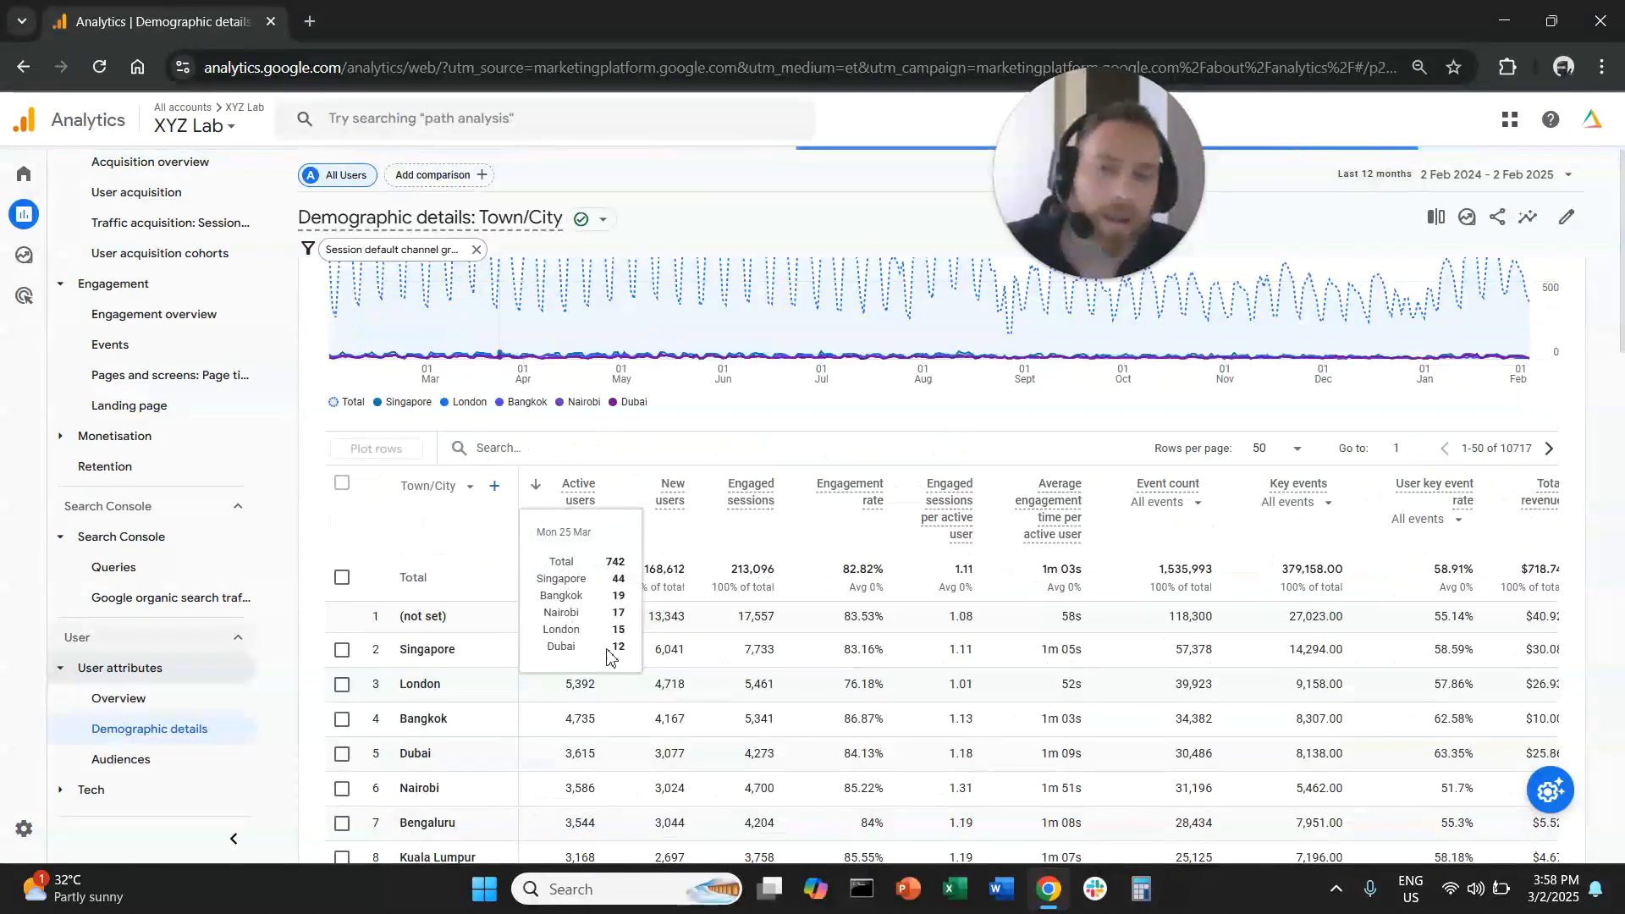
left_click(342, 483)
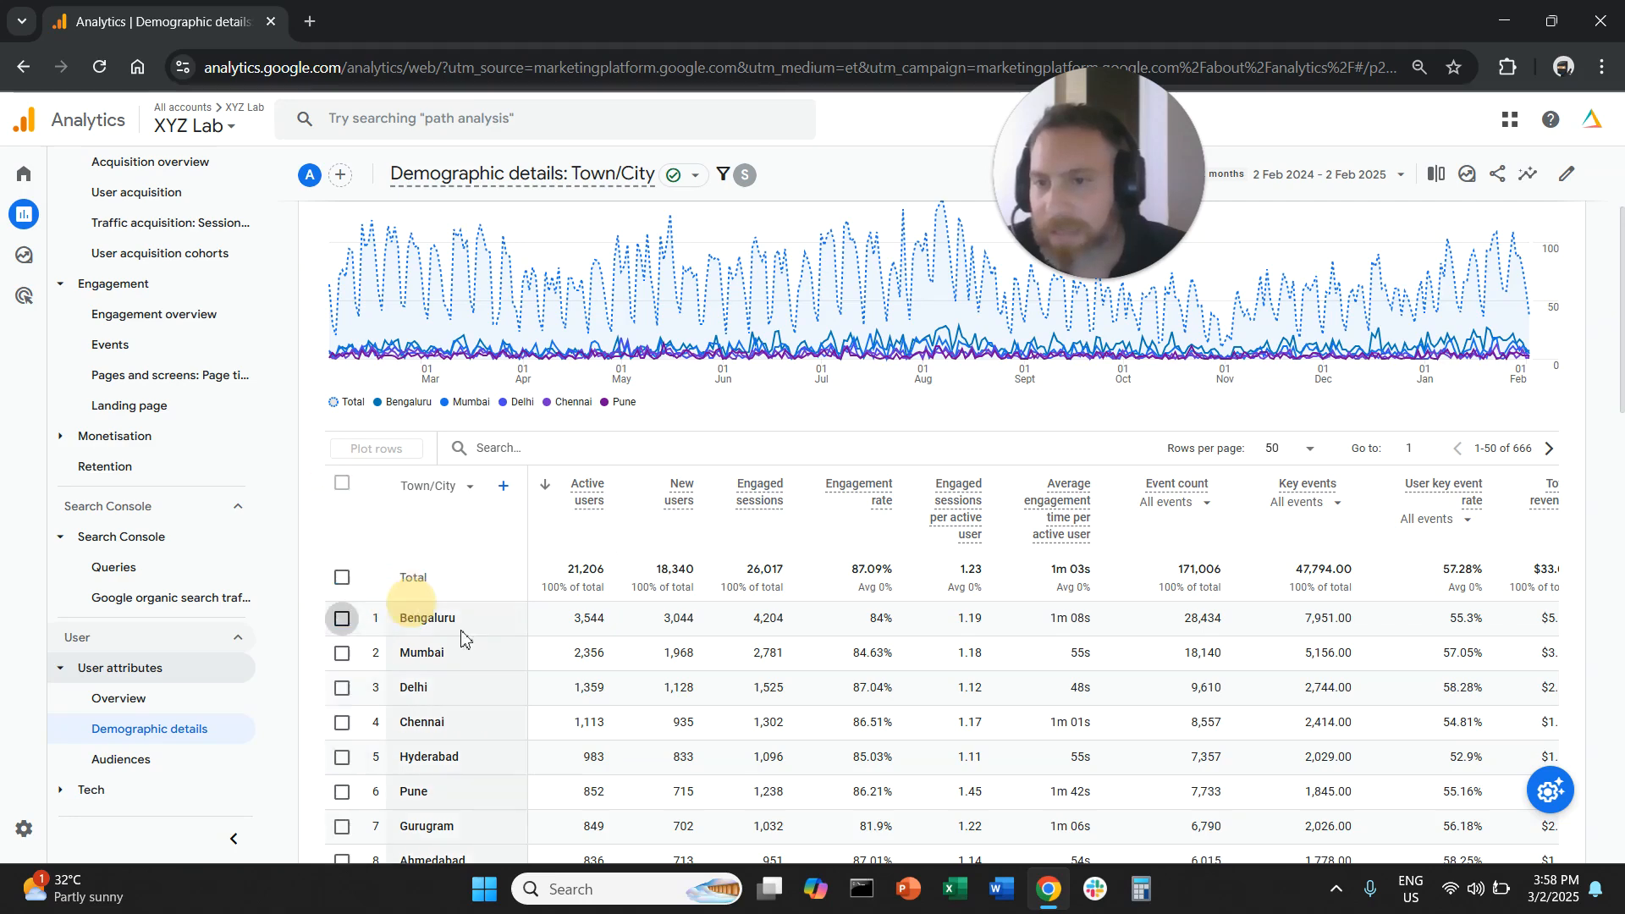
scroll(512, 650, "down", 2)
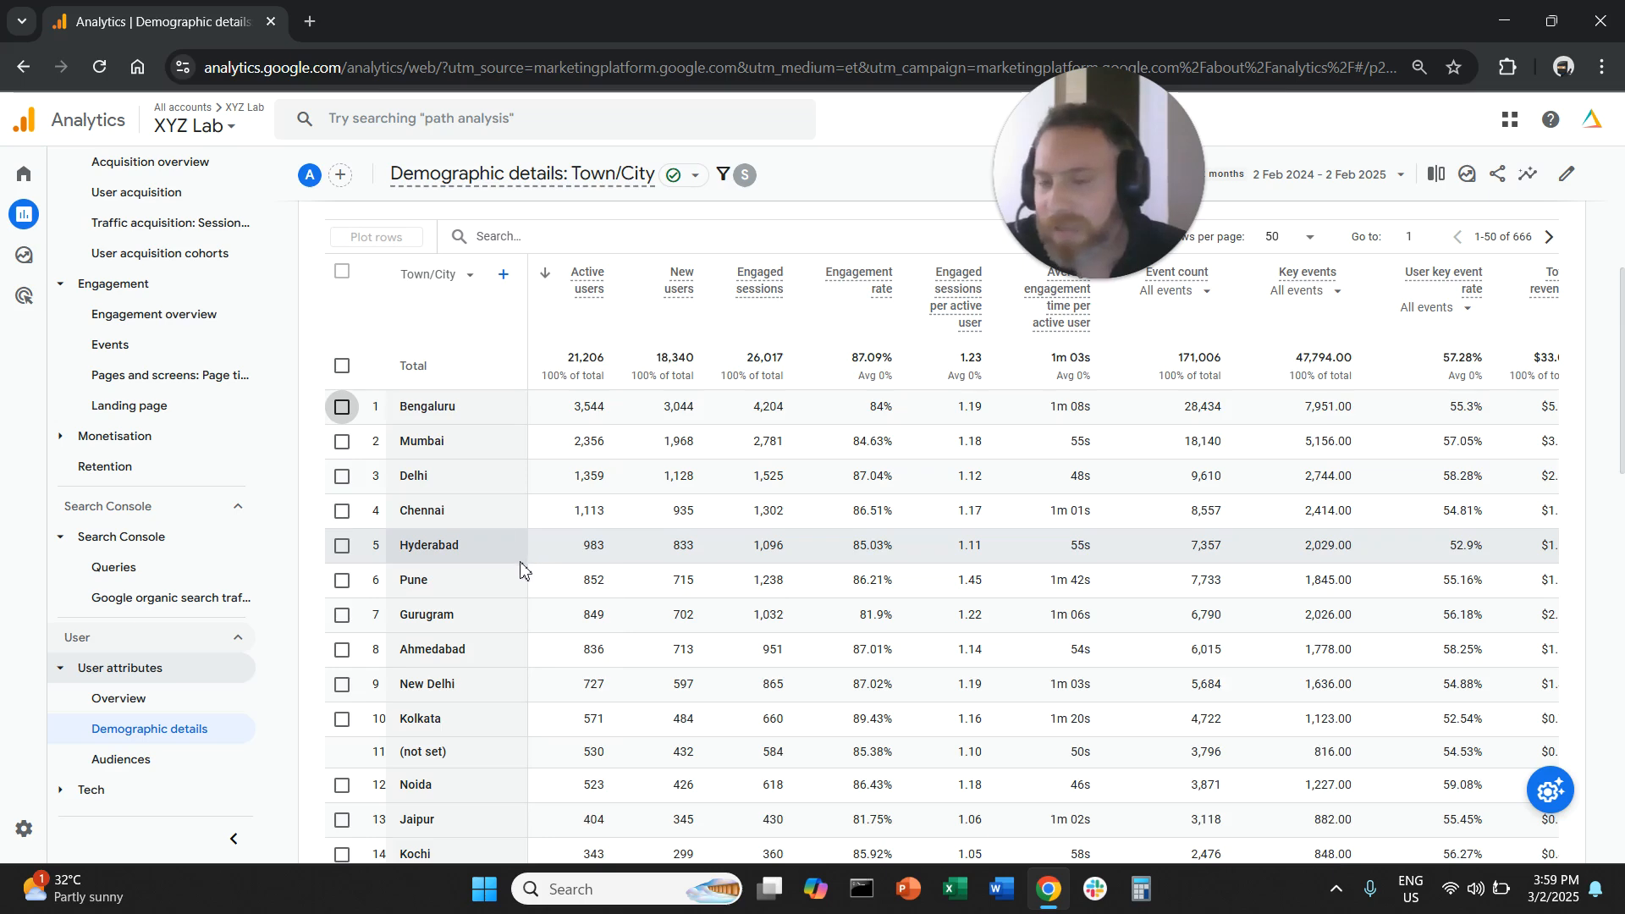
scroll(521, 569, "up", 1)
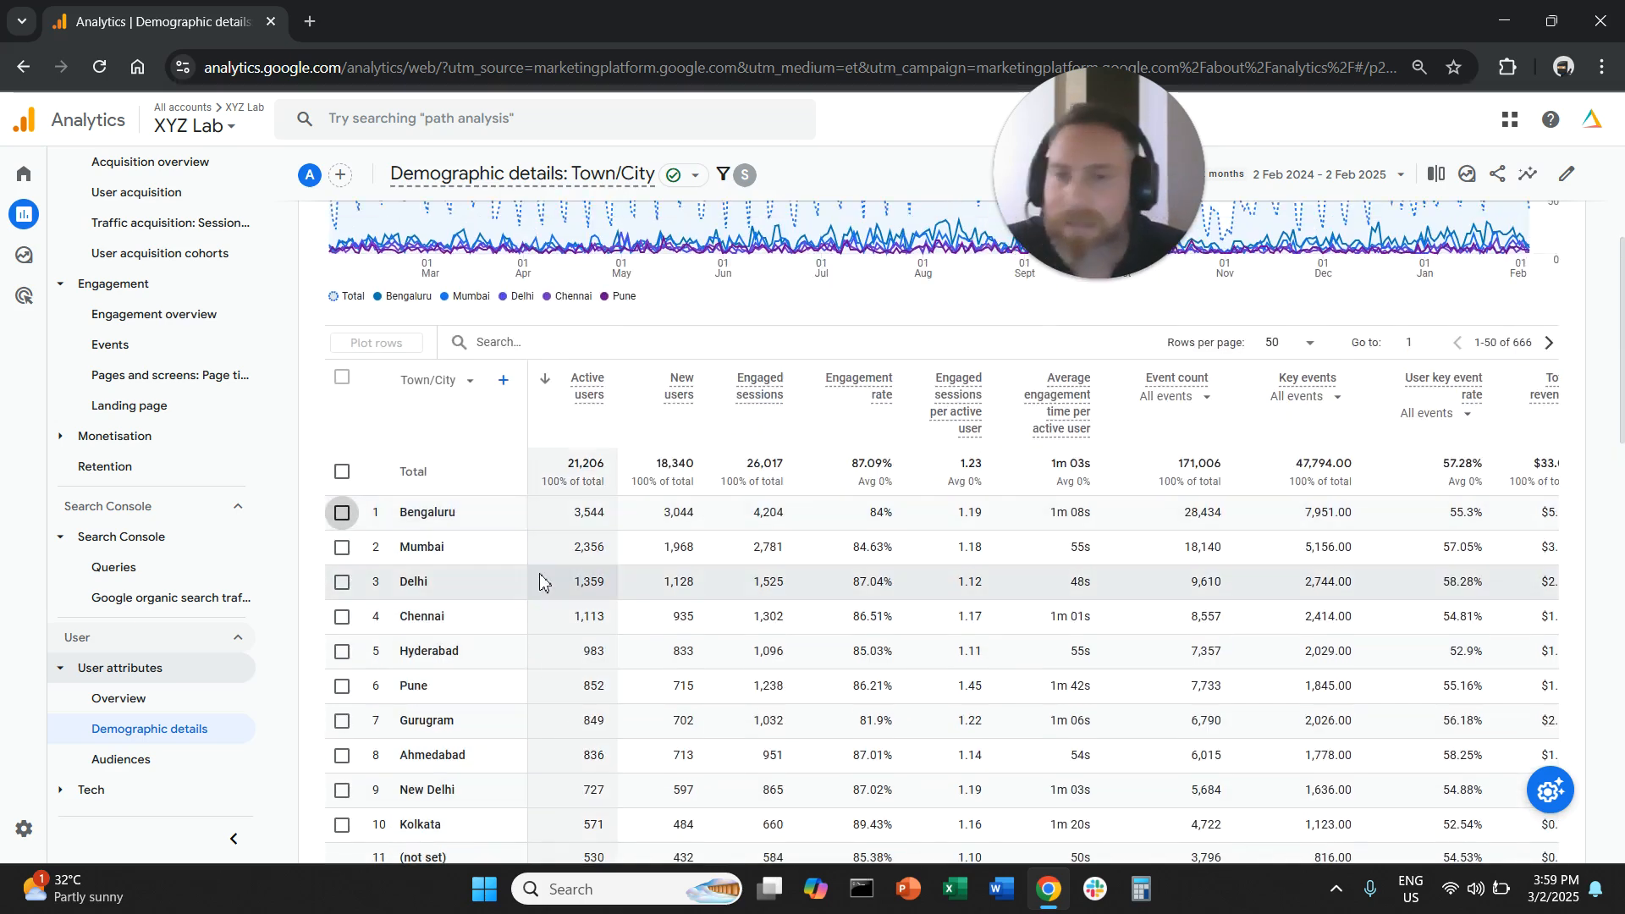
scroll(540, 590, "up", 3)
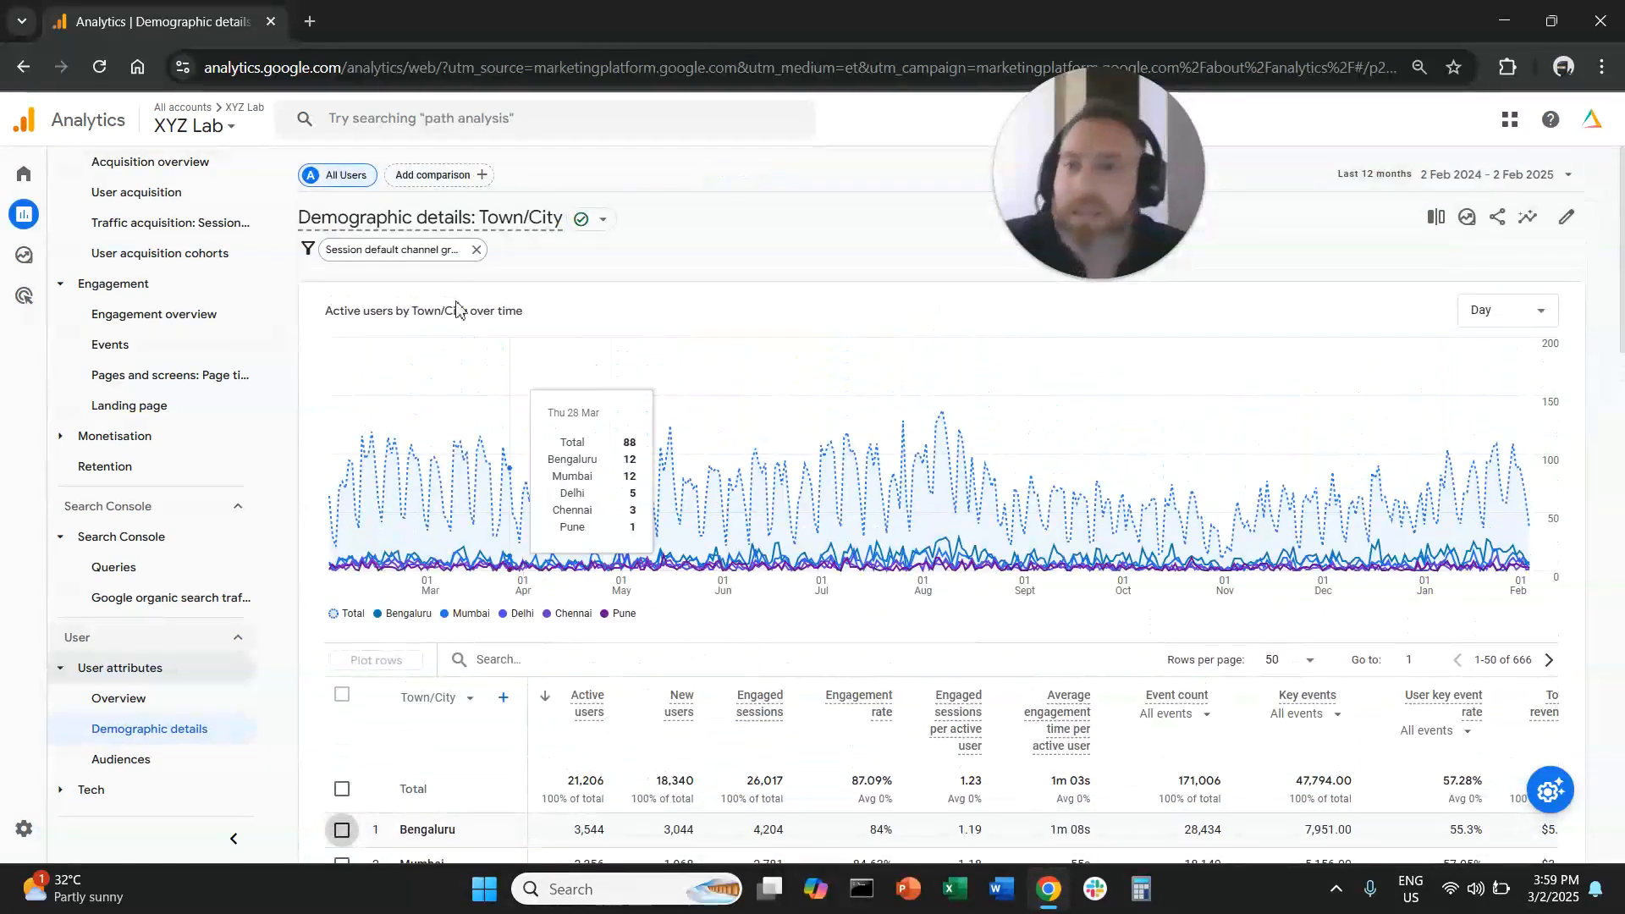
- Remove the filter from the Town/City report and open the Tech details report
left_click(477, 251)
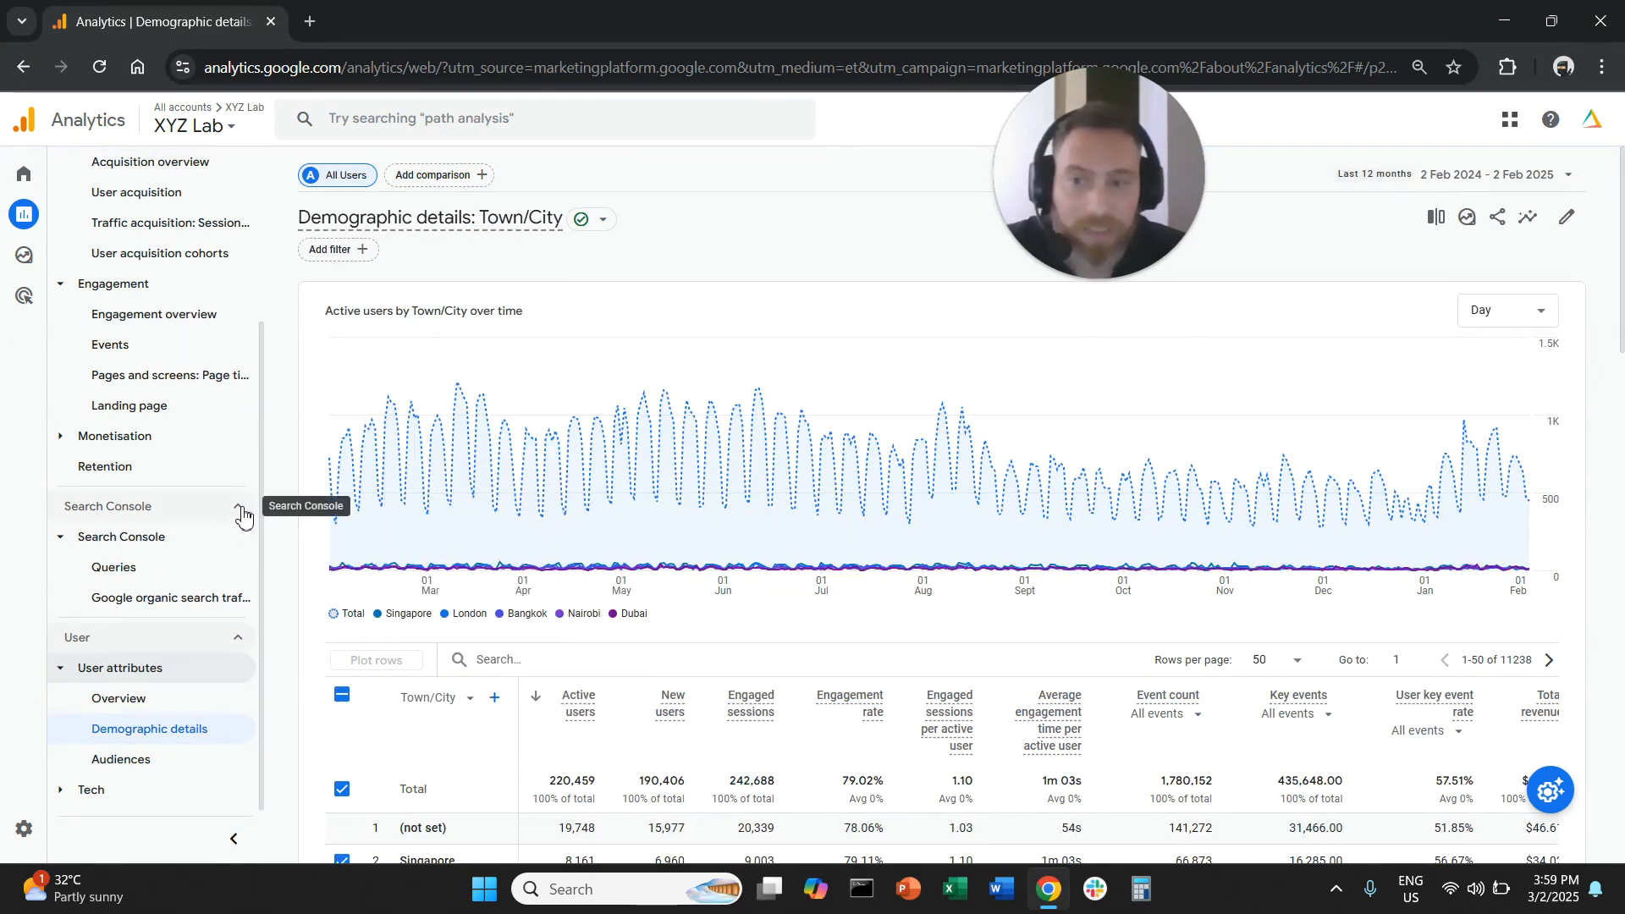
left_click(93, 790)
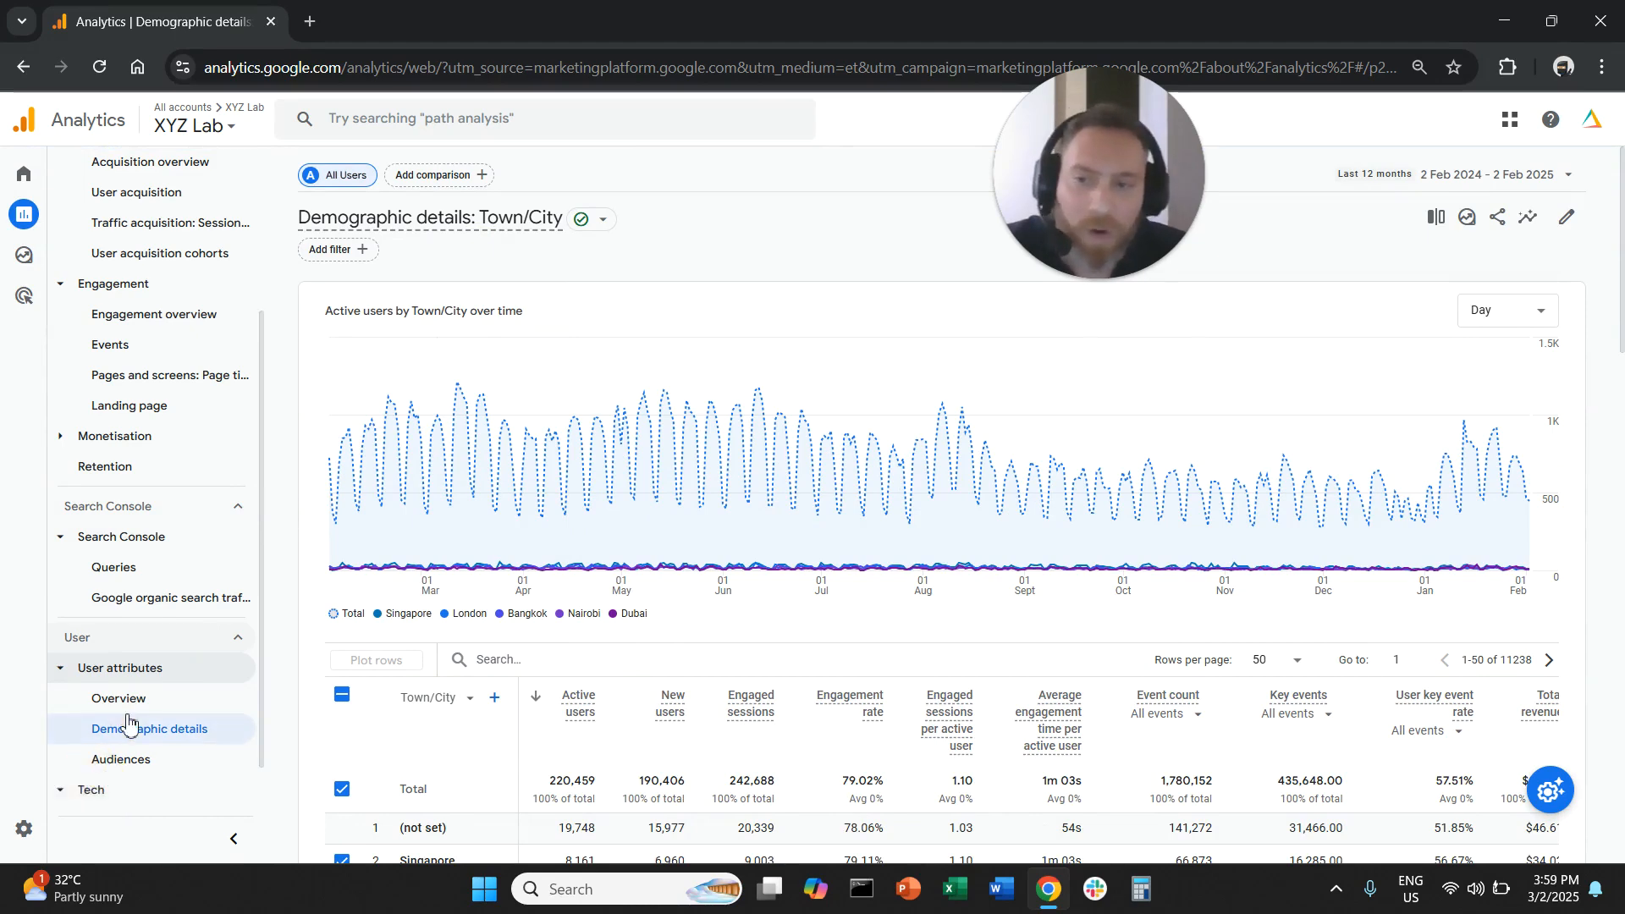
scroll(170, 753, "down", 1)
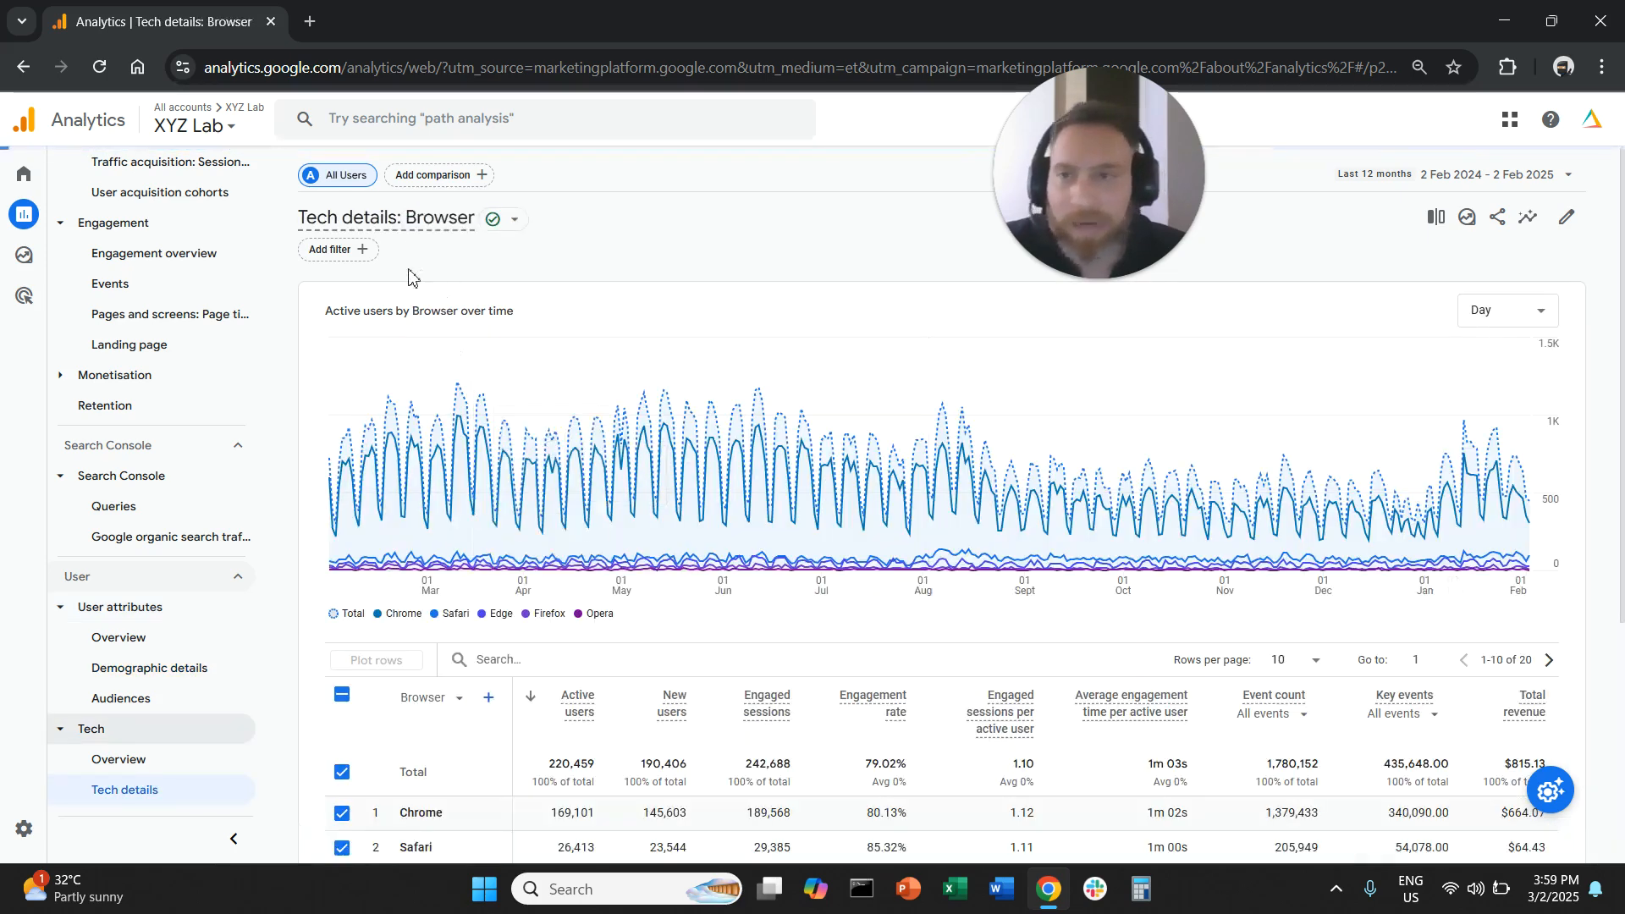
- Filter the Tech details report to Session default channel group exactly matches Organic Search and apply the filter
left_click(370, 254)
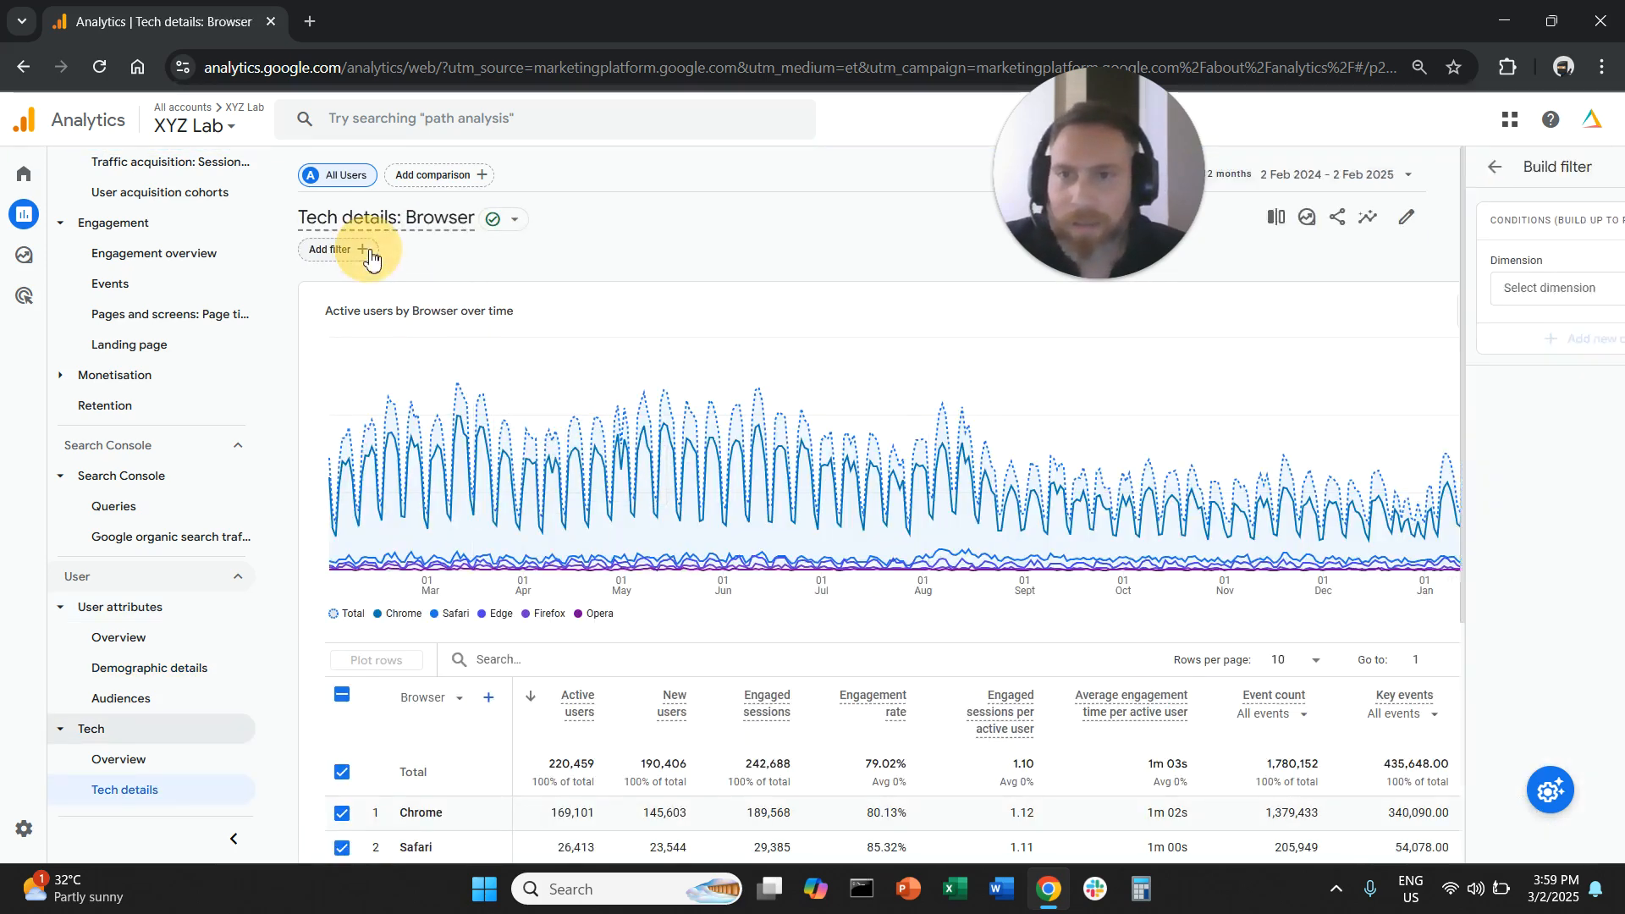
left_click(1507, 288)
type("session de")
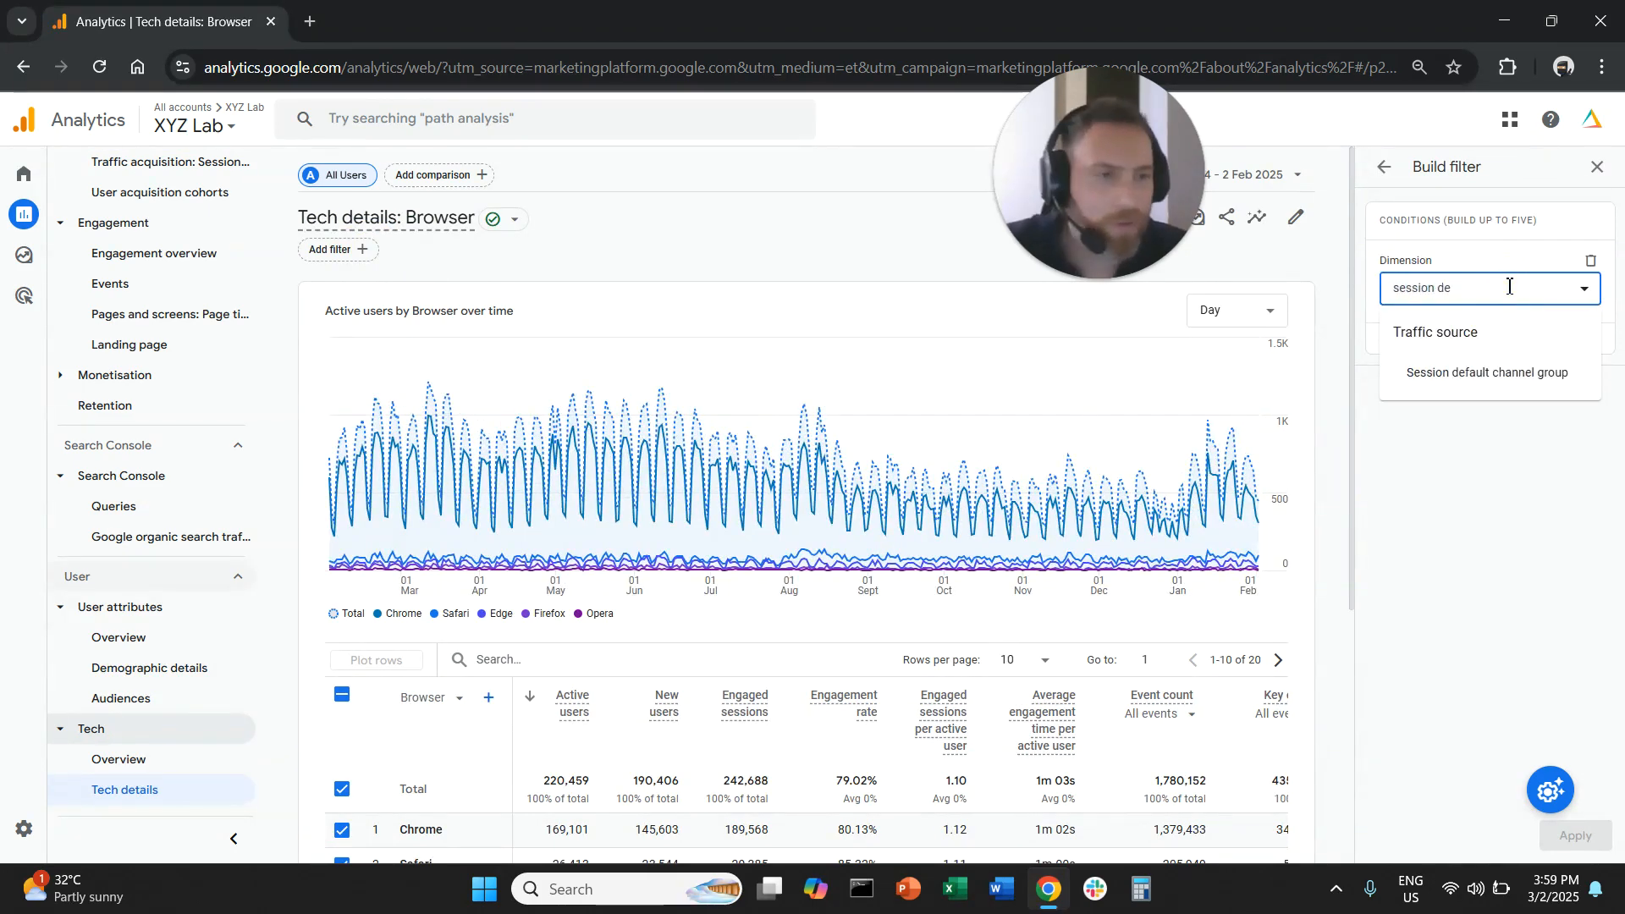
left_click(1490, 372)
left_click(1477, 349)
left_click(1508, 396)
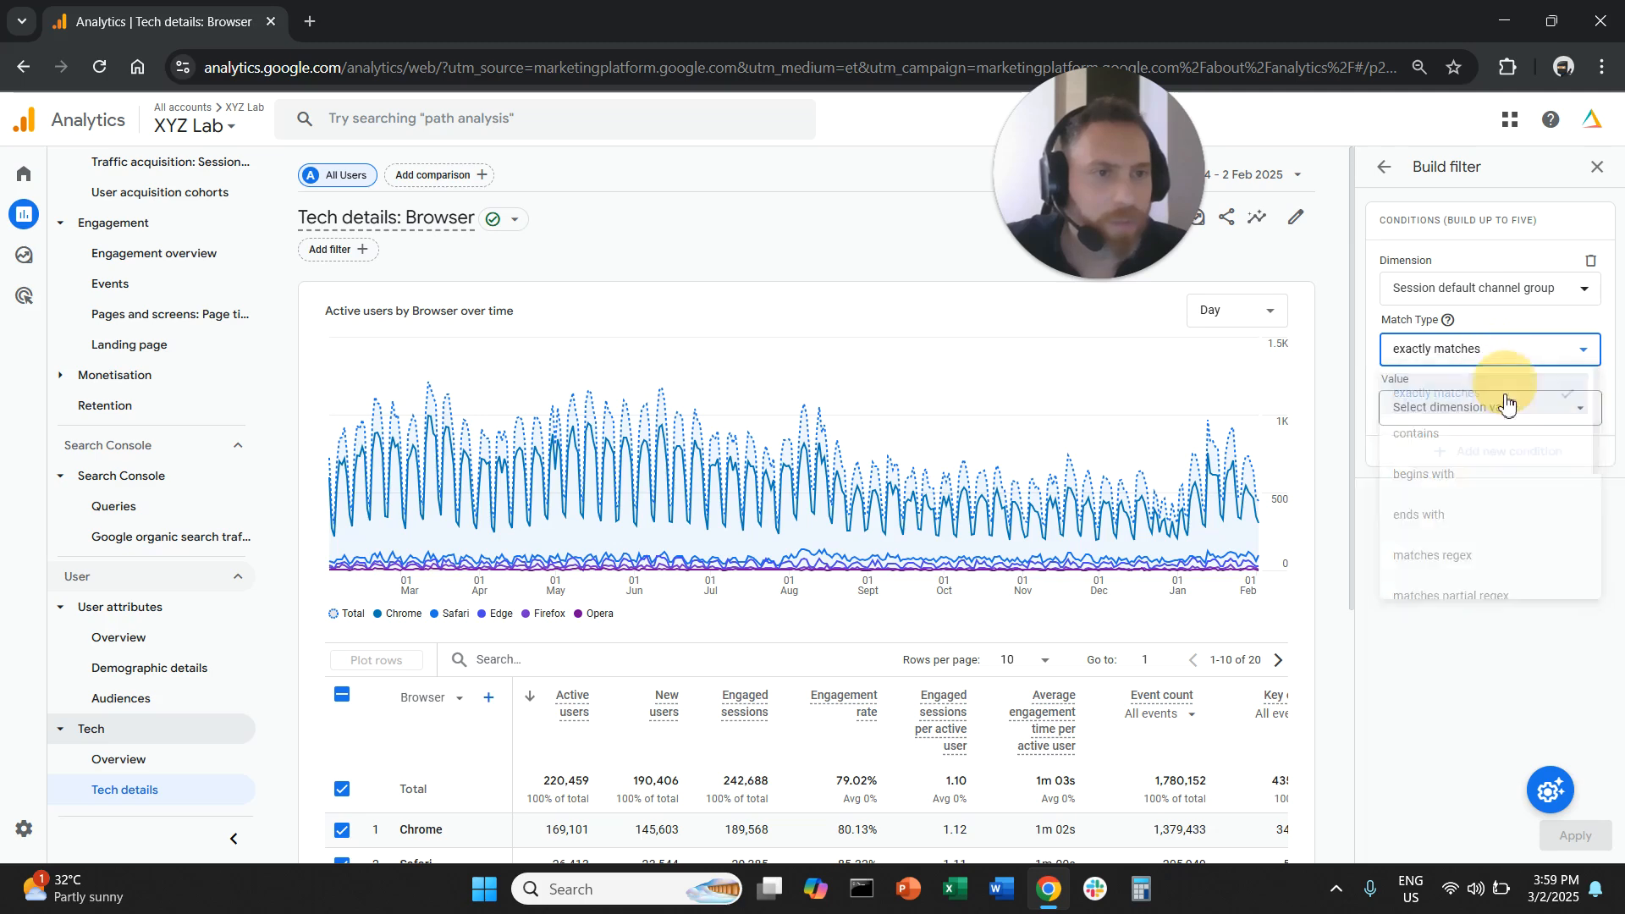
left_click(1508, 405)
left_click(1407, 486)
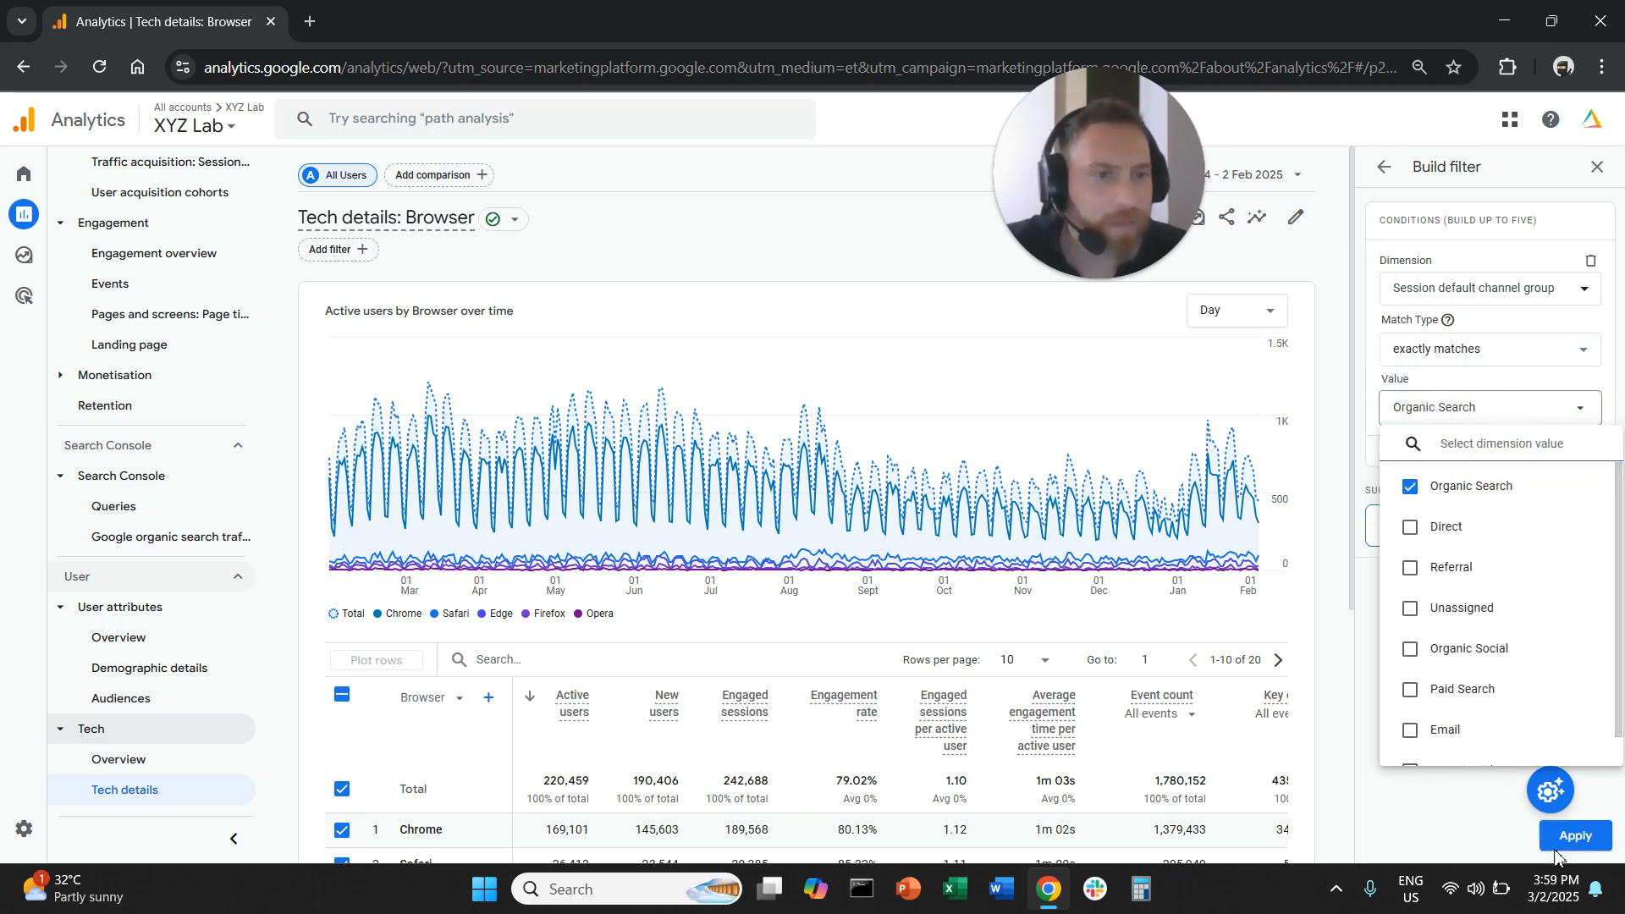
left_click(1573, 838)
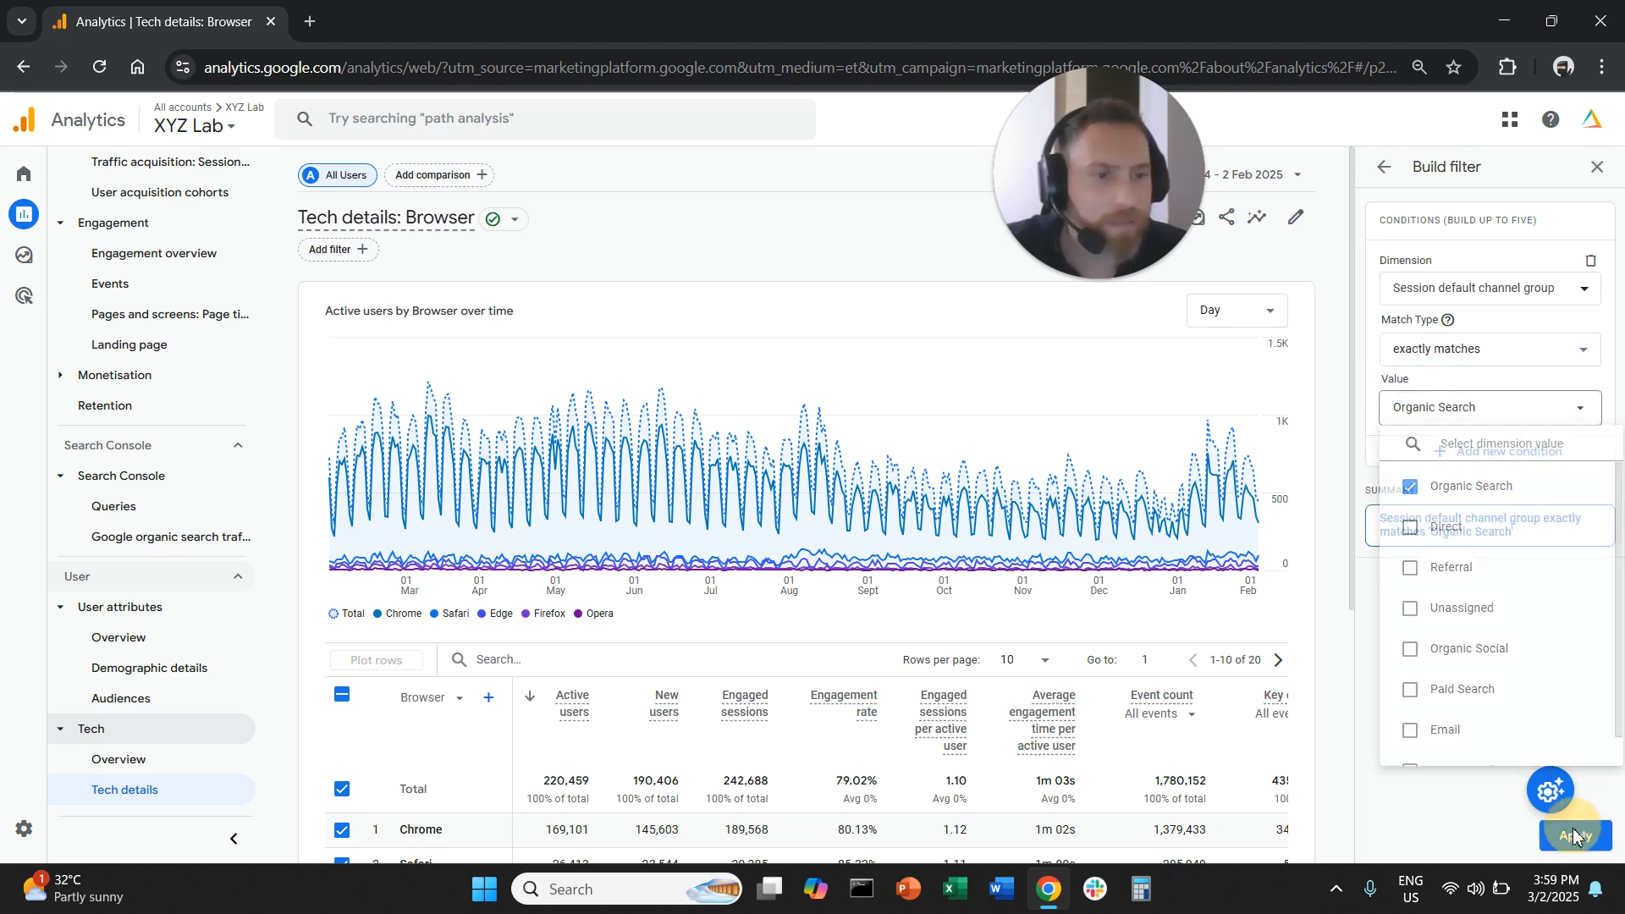
- Change the report's primary dimension to Device category and deselect all plotted rows in the table
left_click(454, 699)
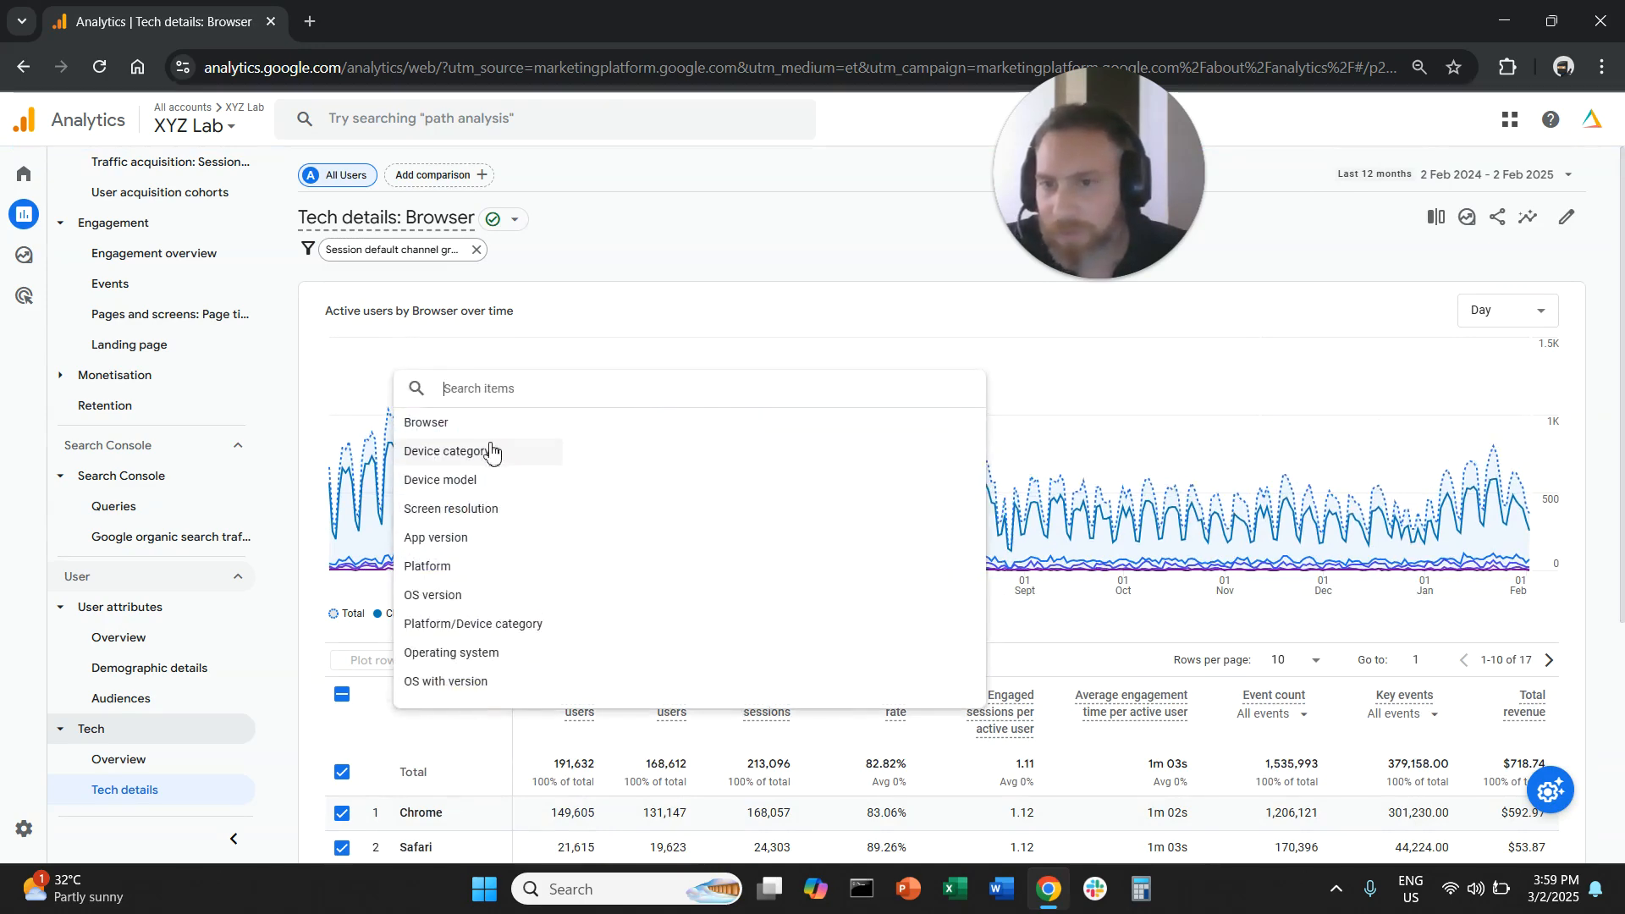
left_click(660, 456)
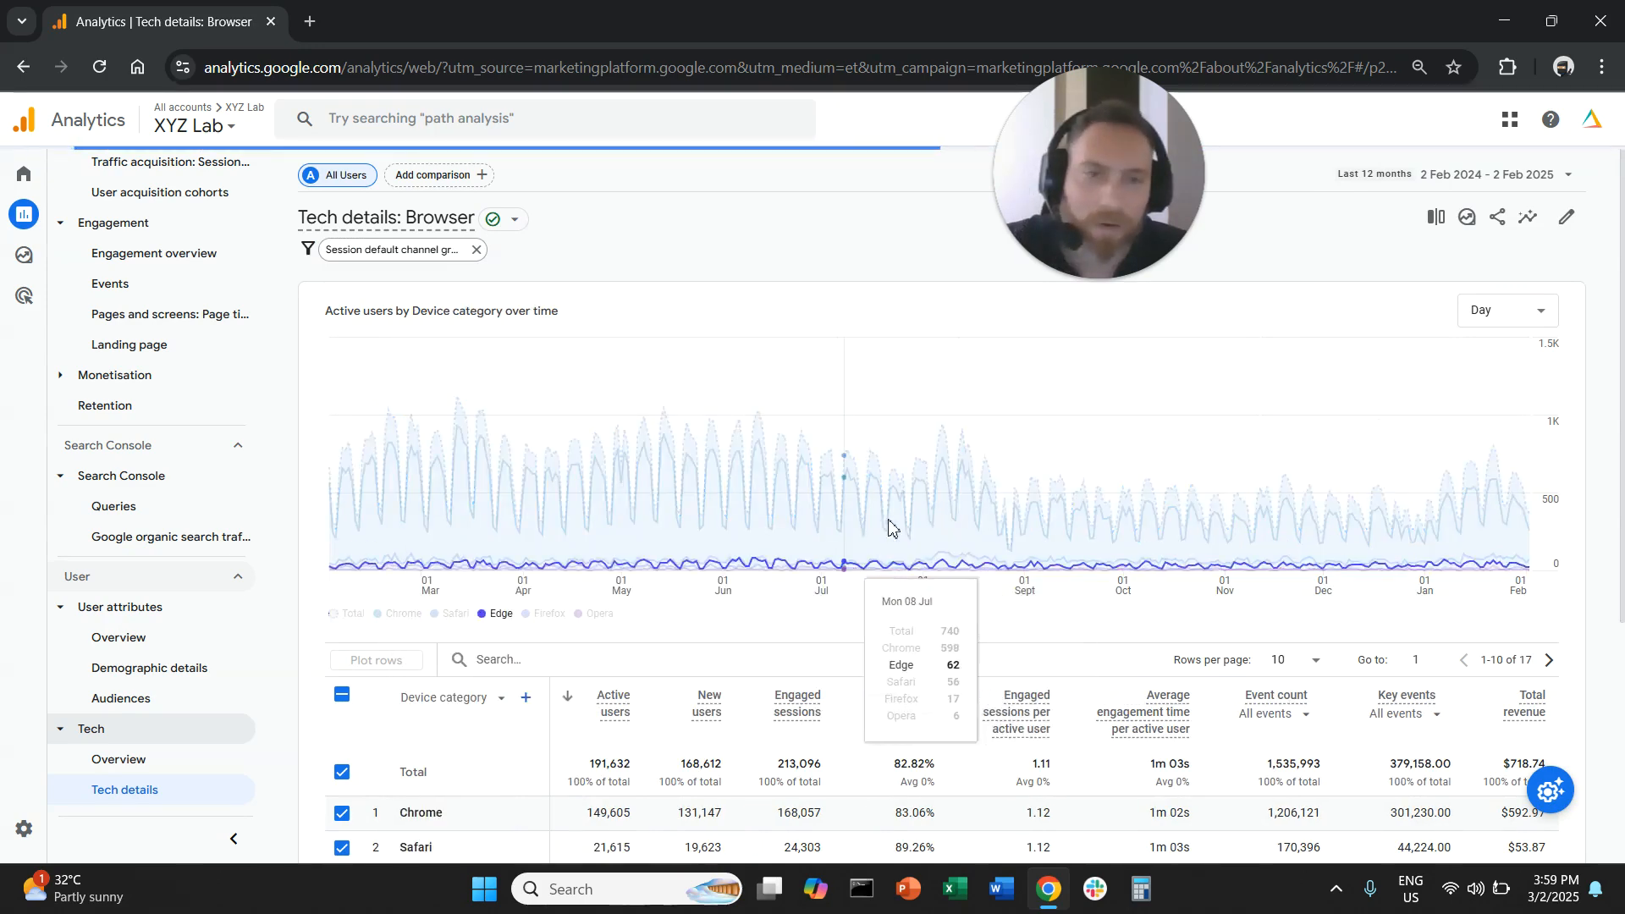
scroll(904, 550, "down", 2)
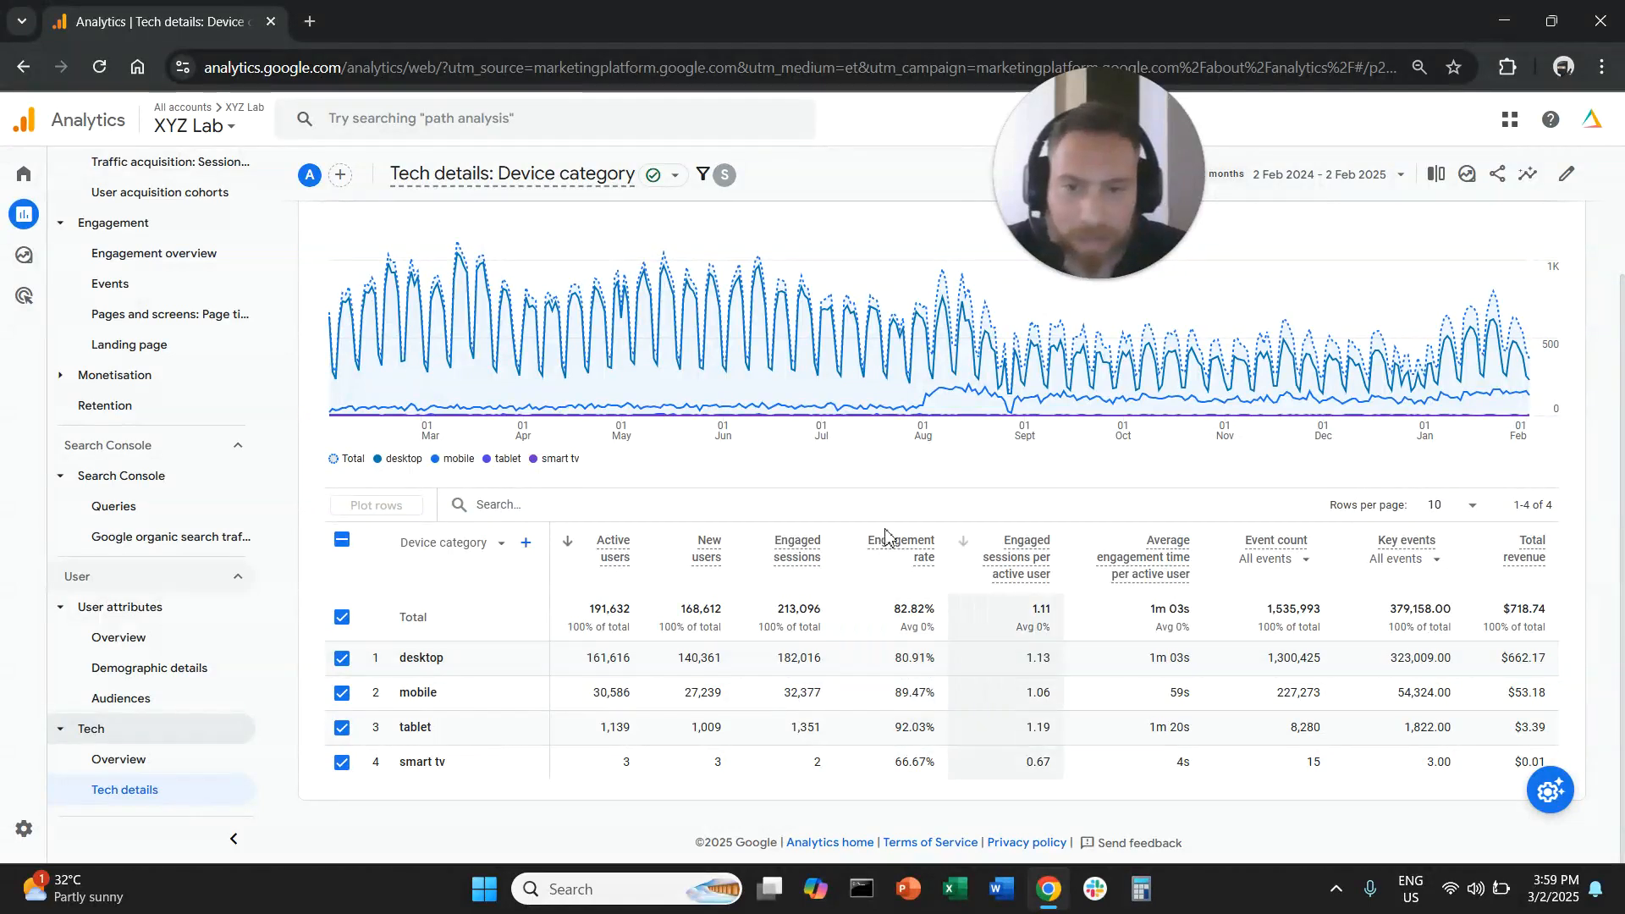
left_click(356, 542)
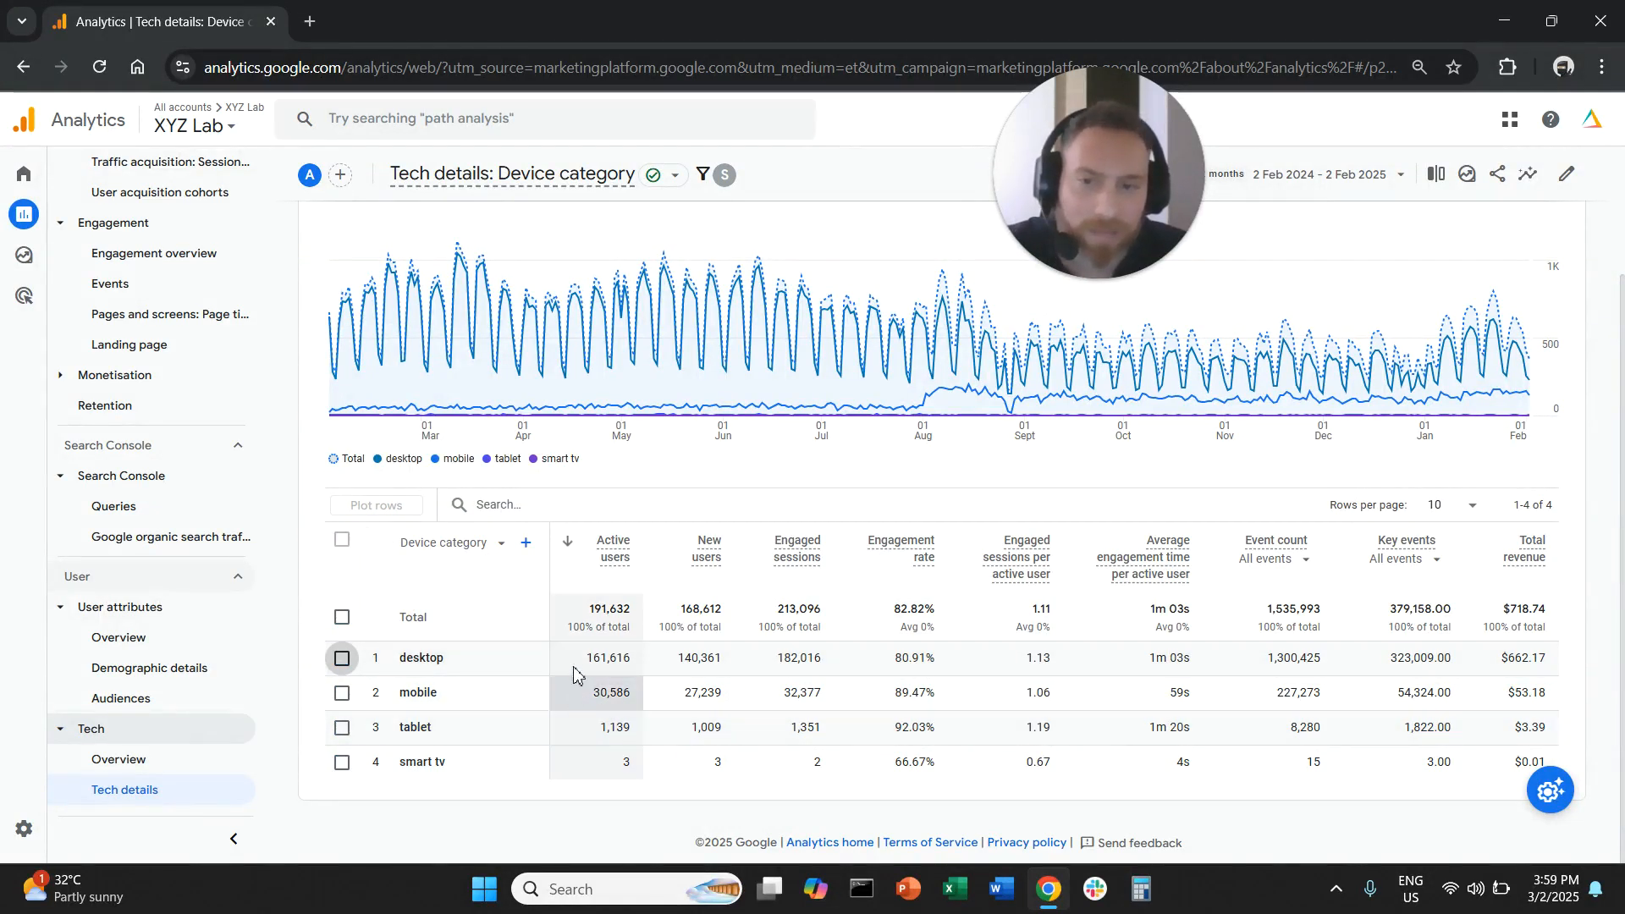
- Compare the active users of the desktop and mobile device categories for organic search
left_click_drag(584, 658, 624, 660)
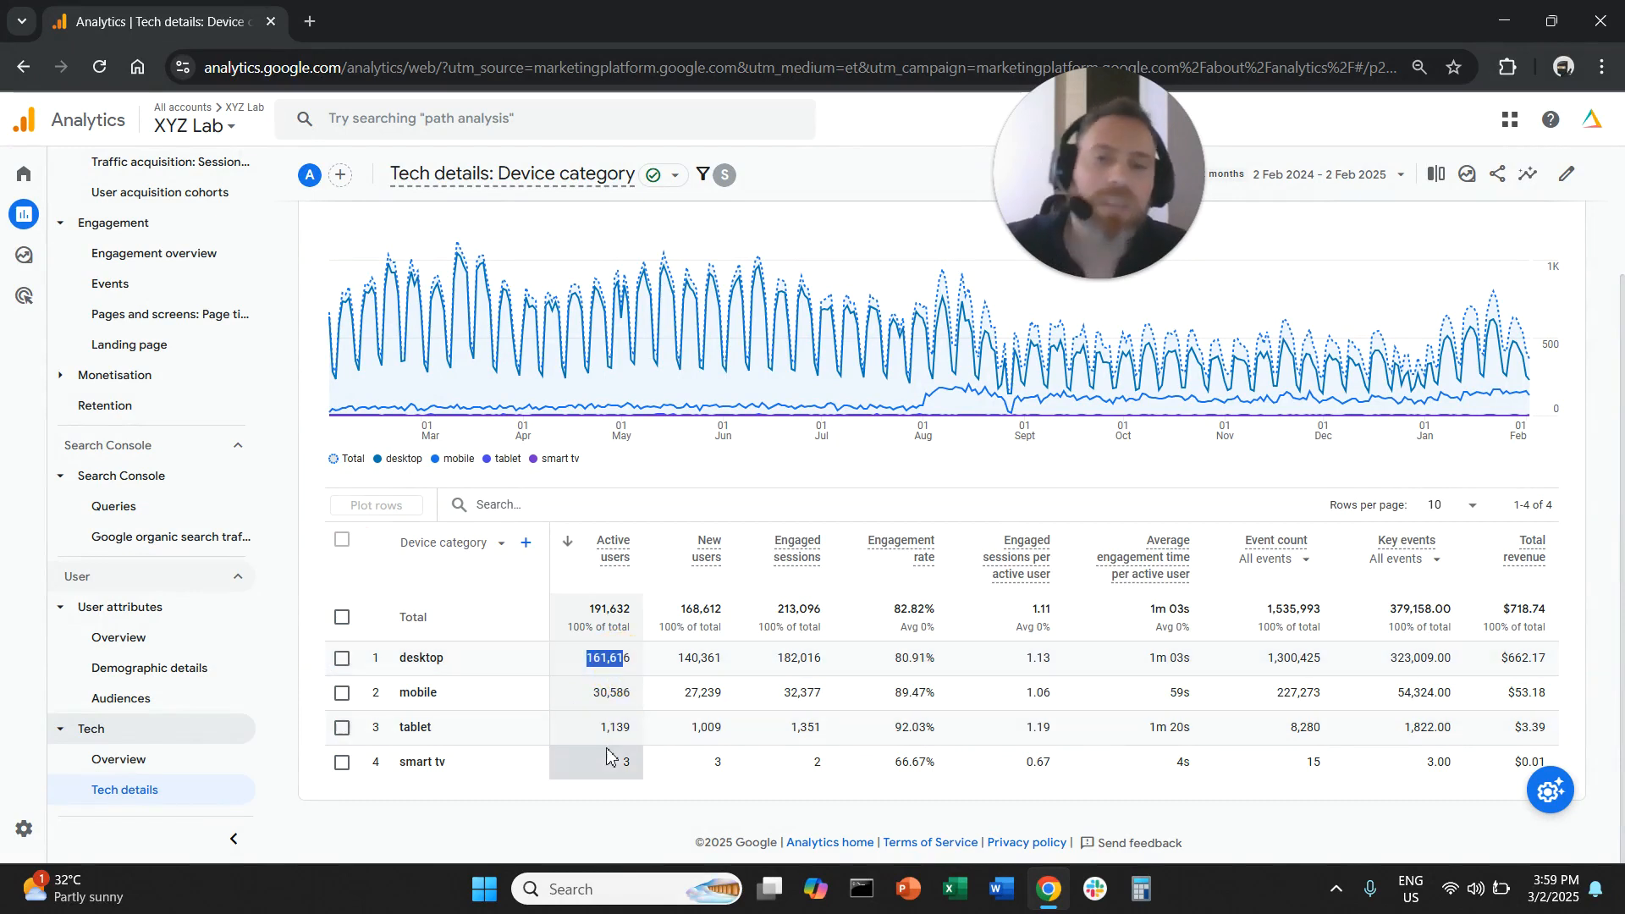
left_click(595, 706)
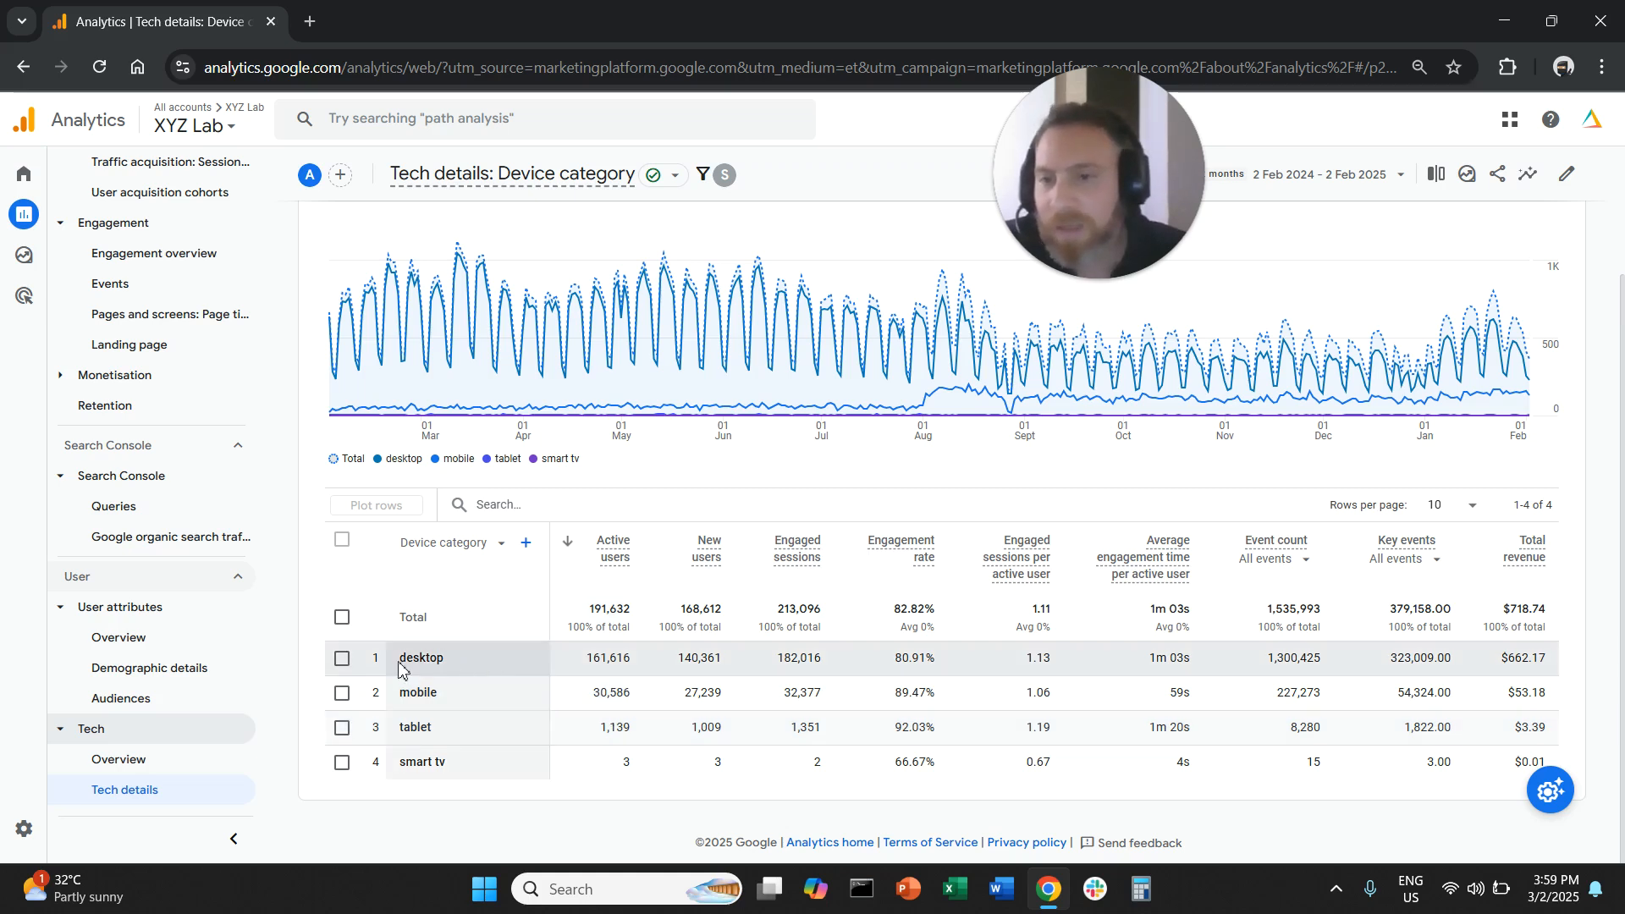
left_click_drag(401, 660, 452, 669)
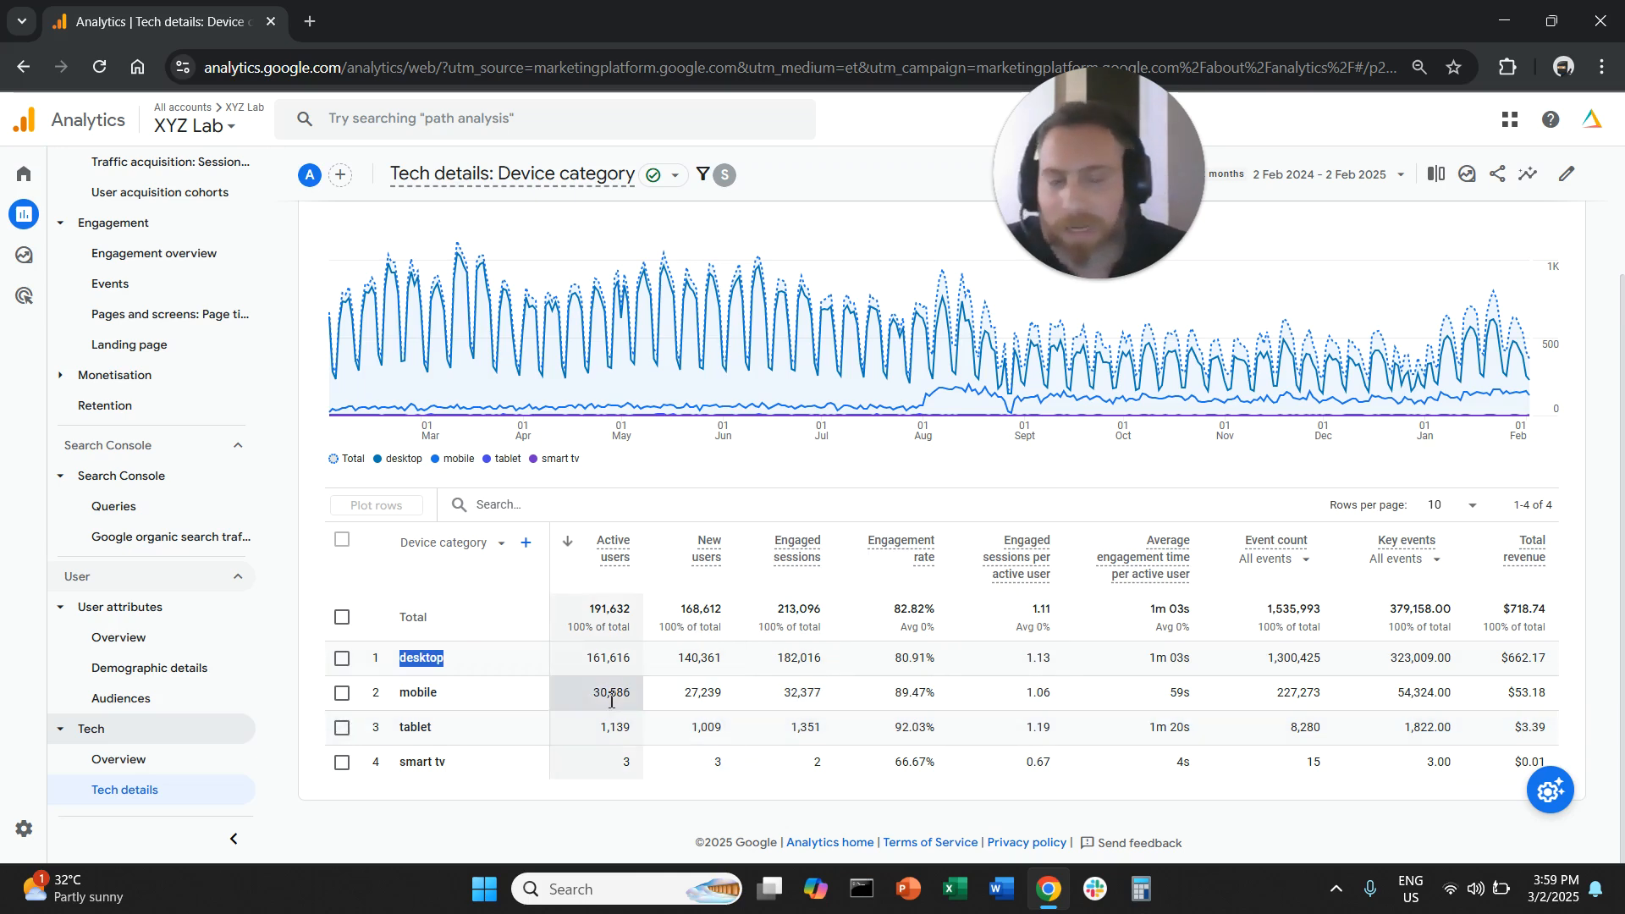
left_click_drag(584, 659, 649, 661)
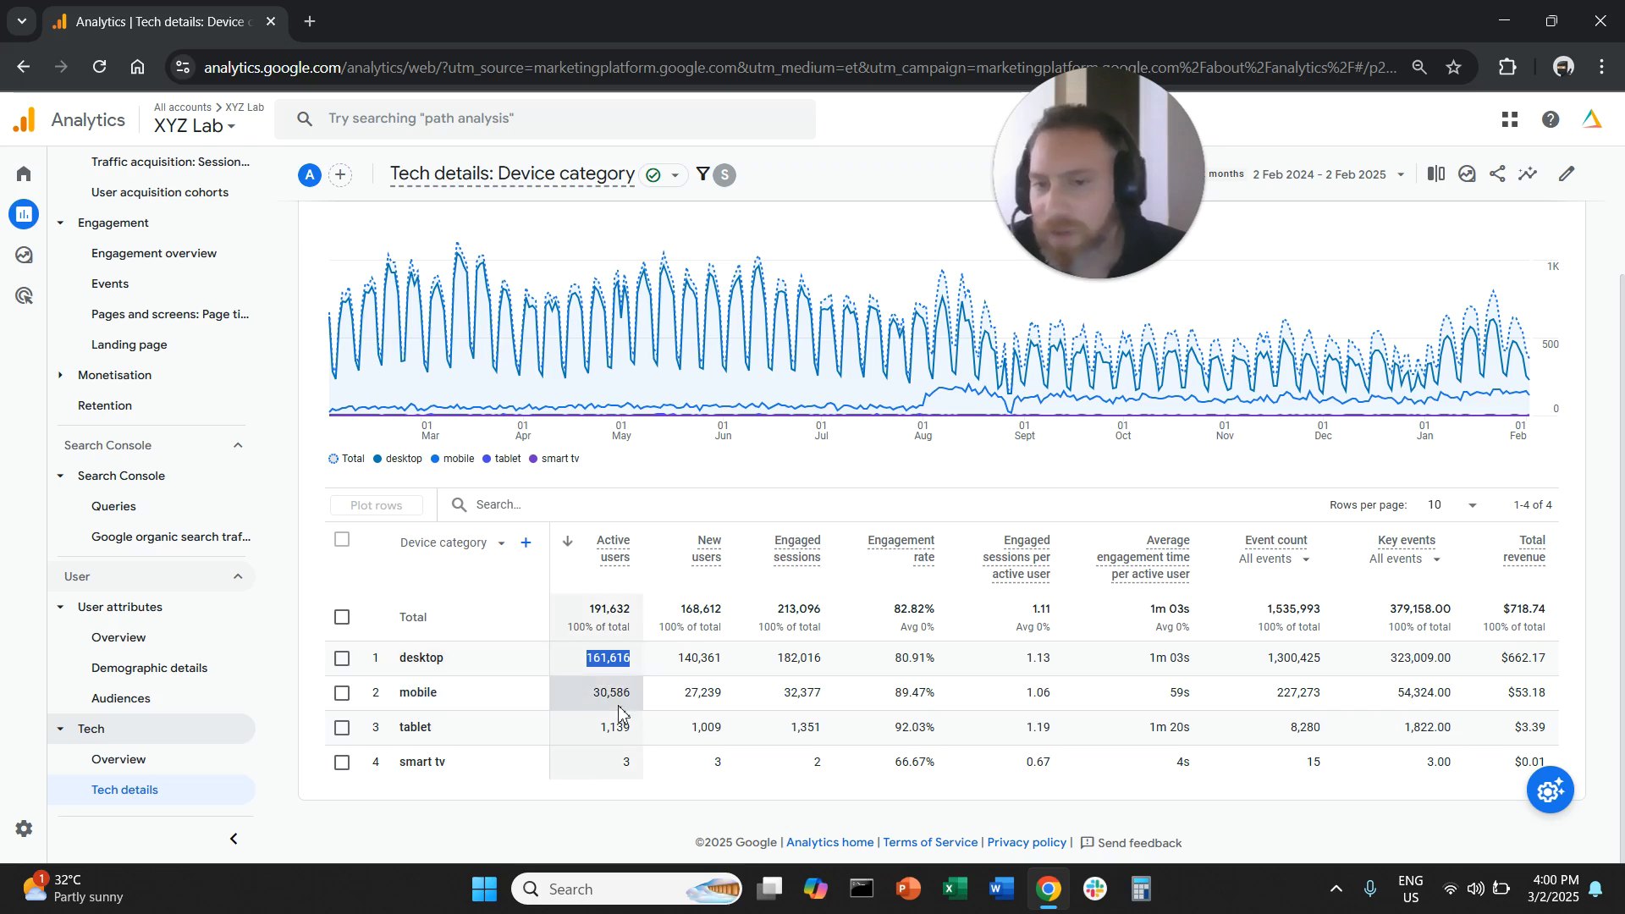
left_click_drag(593, 692, 637, 691)
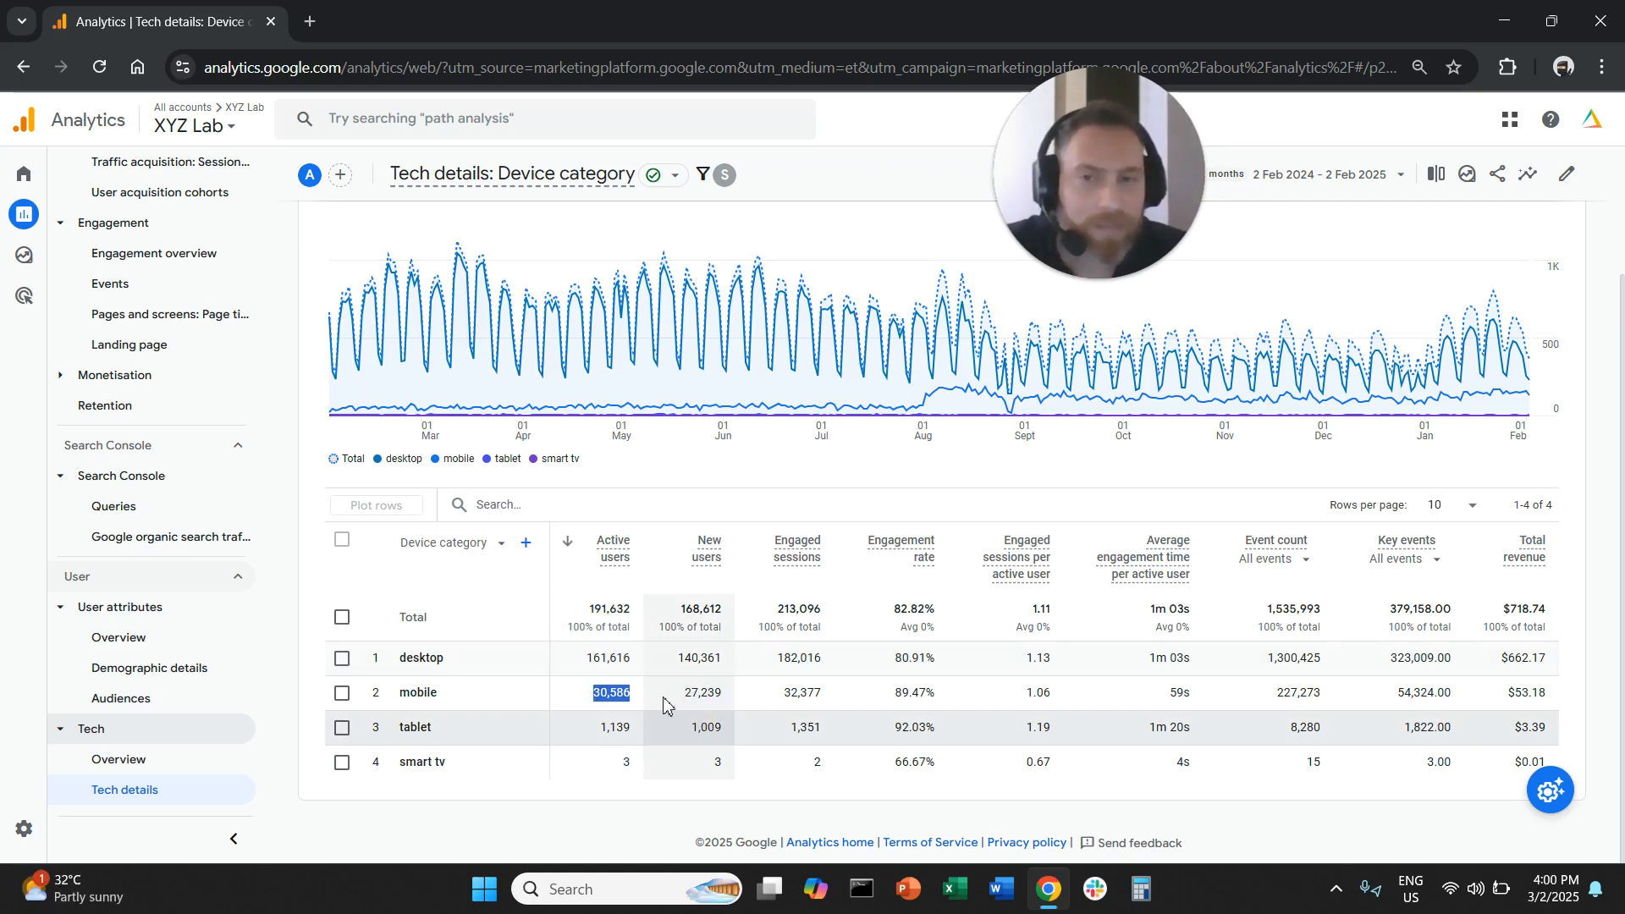
- Change the Tech details report's primary dimension to Browser with all rows deselected, and compare the active users of the leading browsers
left_click(465, 555)
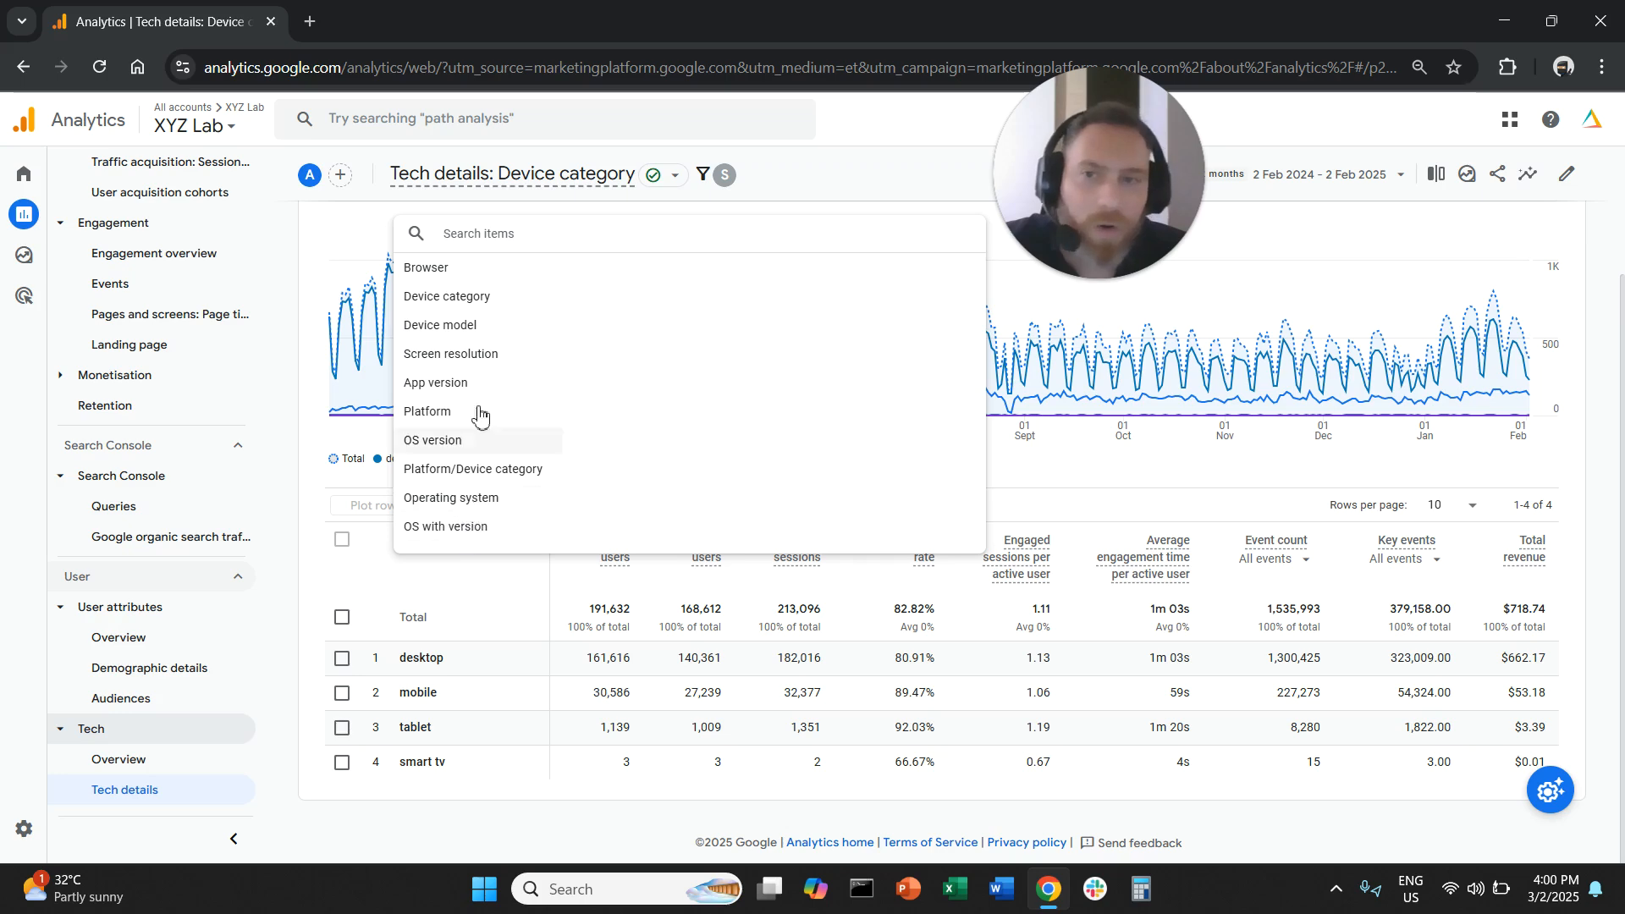
left_click(484, 269)
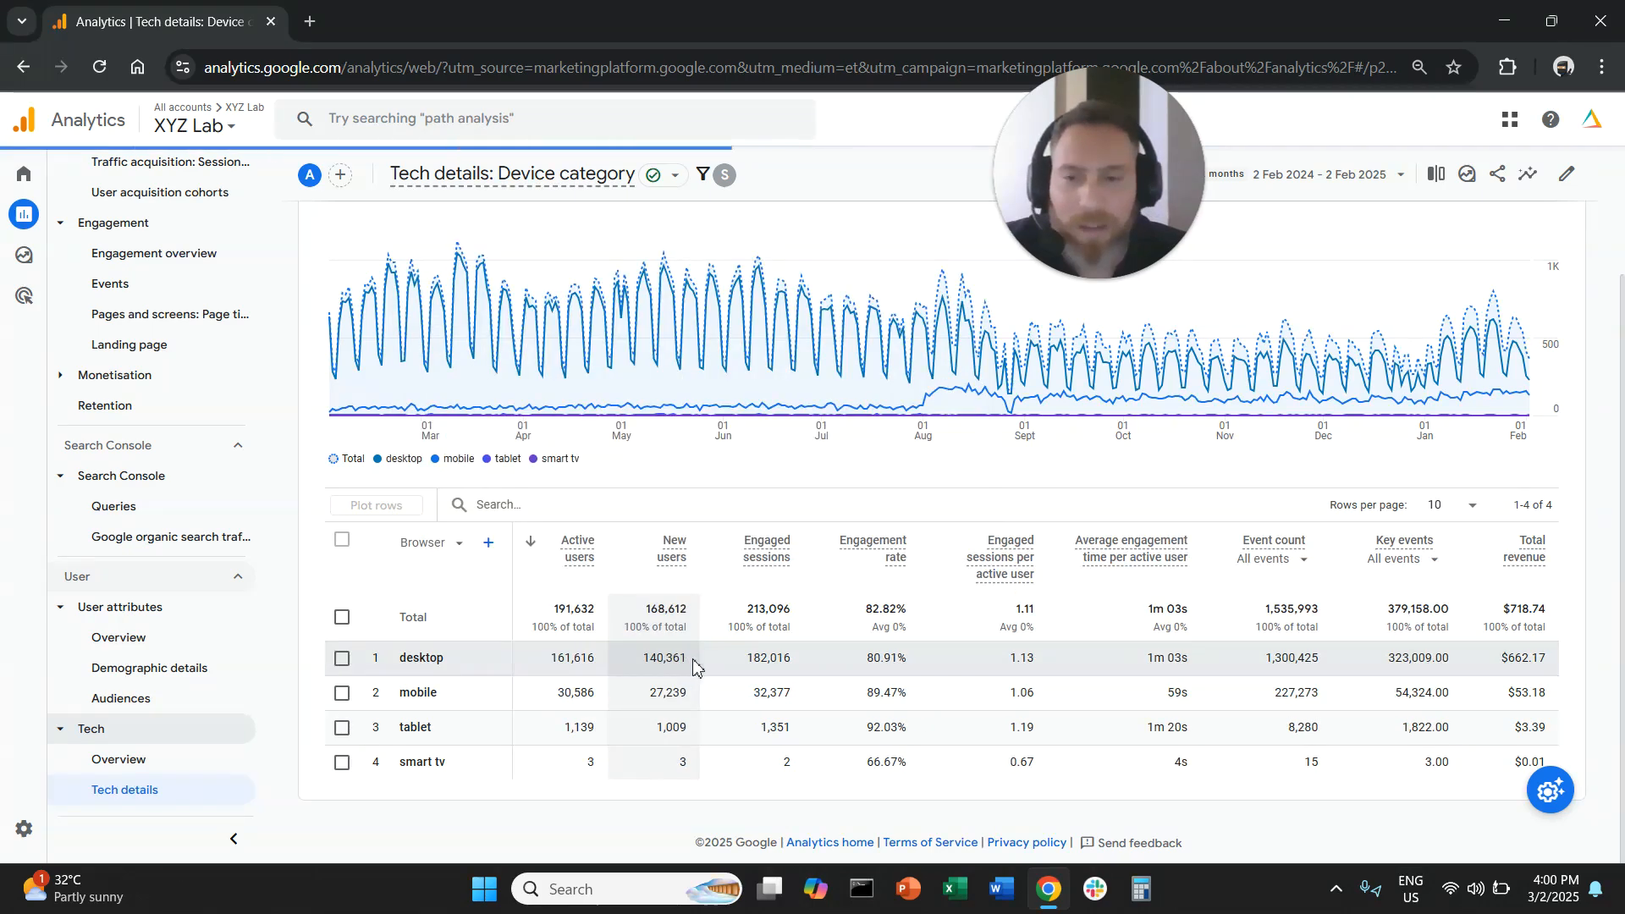
scroll(501, 666, "down", 1)
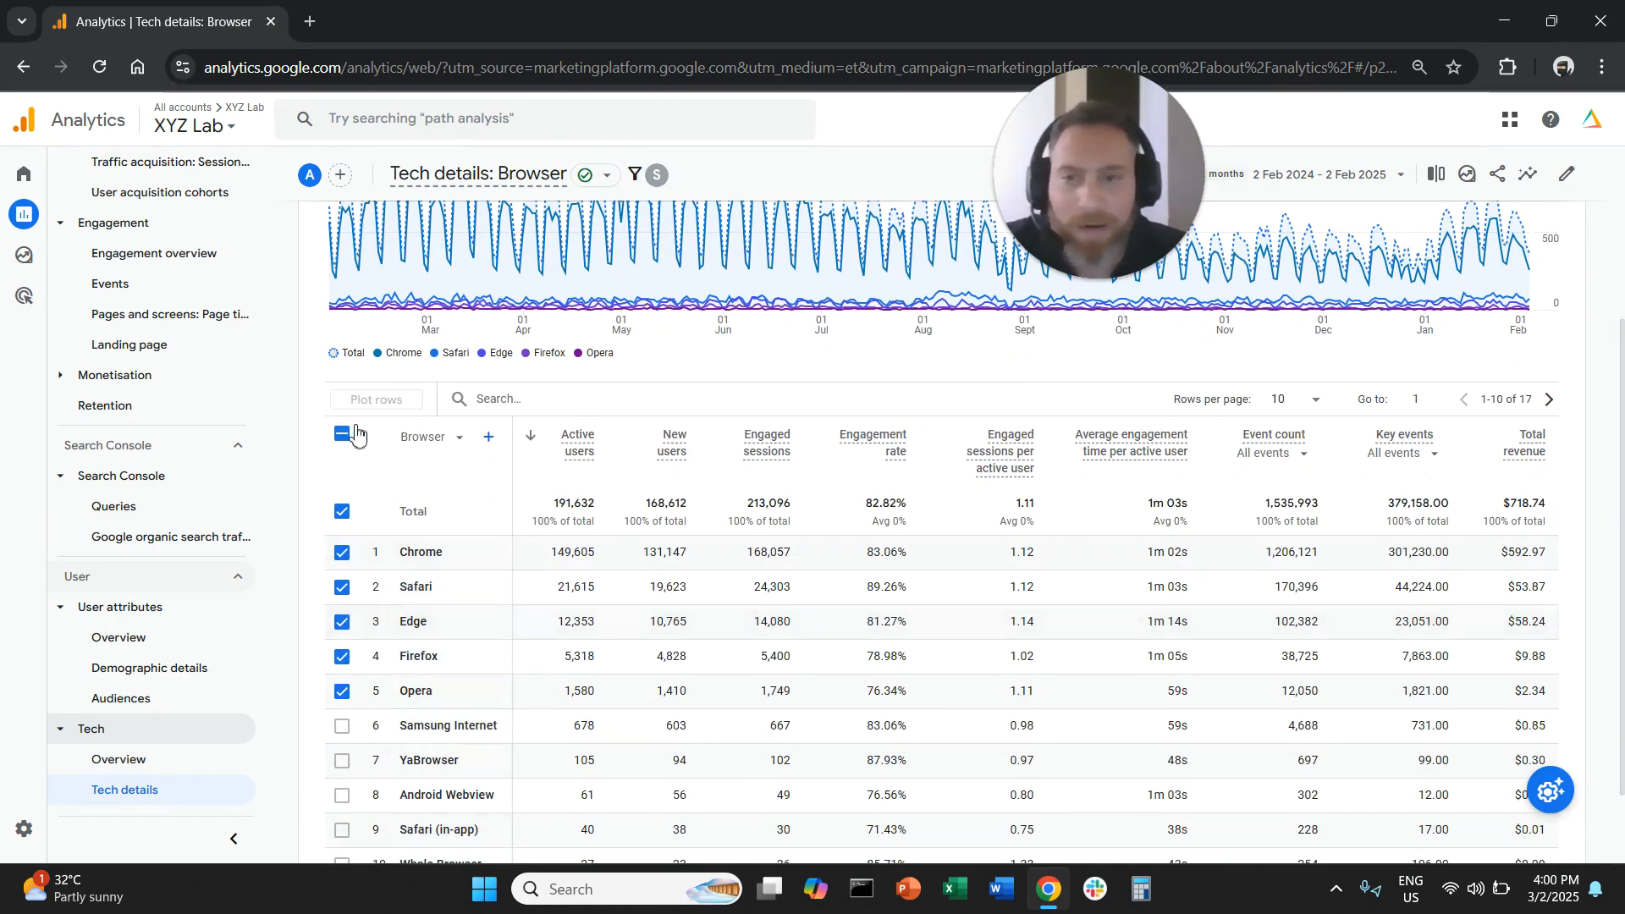
left_click(342, 434)
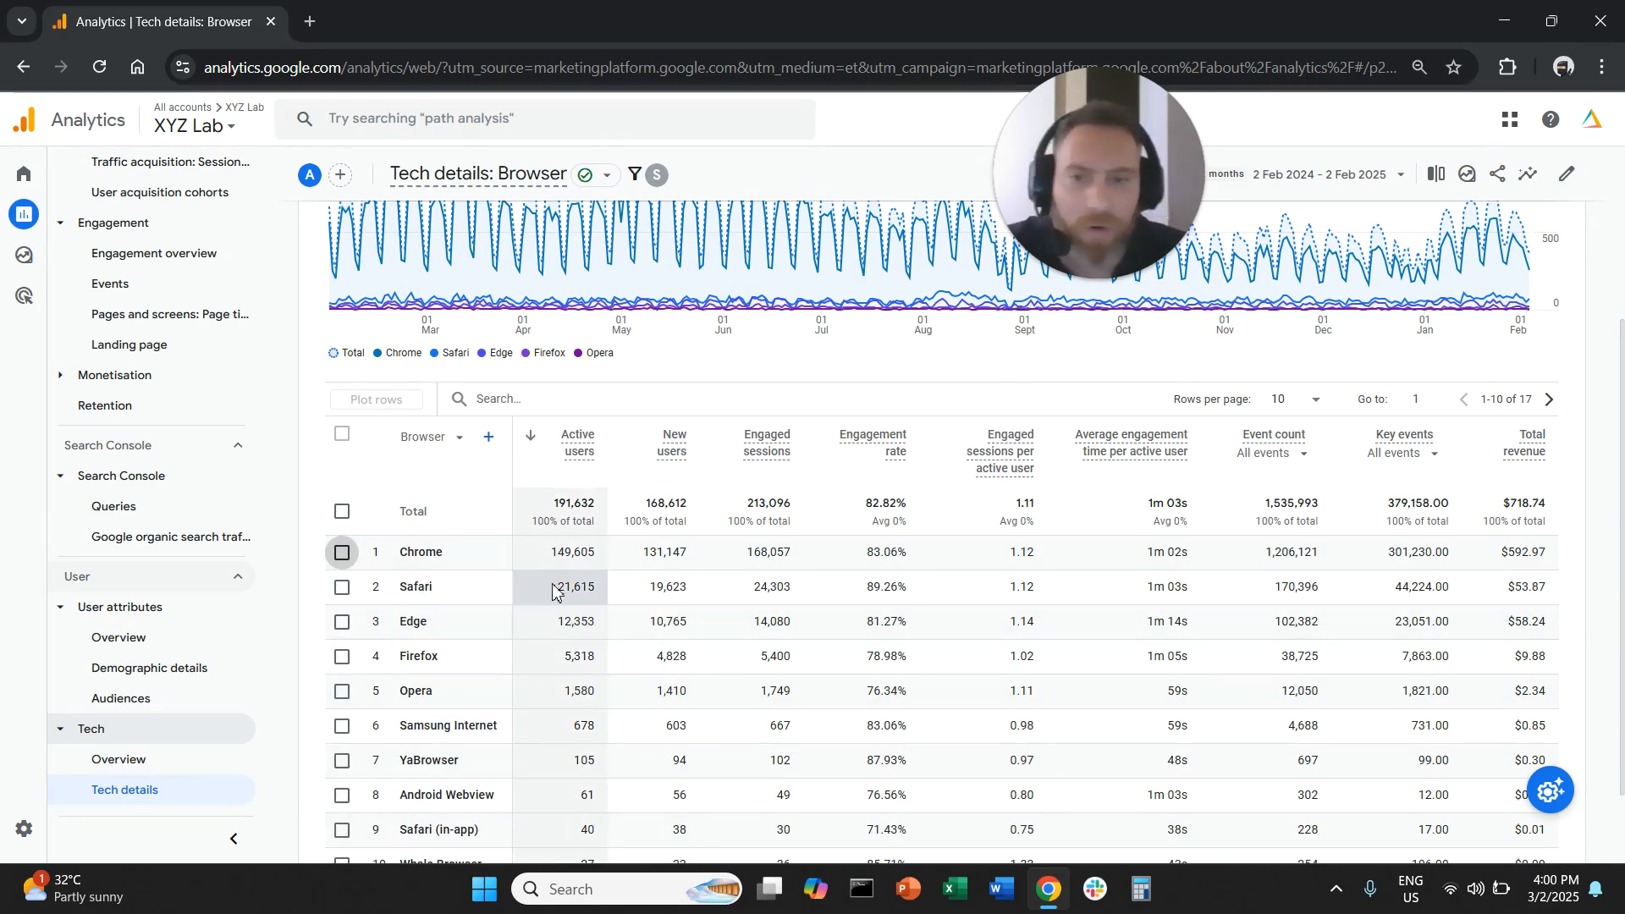
left_click_drag(550, 553, 594, 659)
left_click(561, 677)
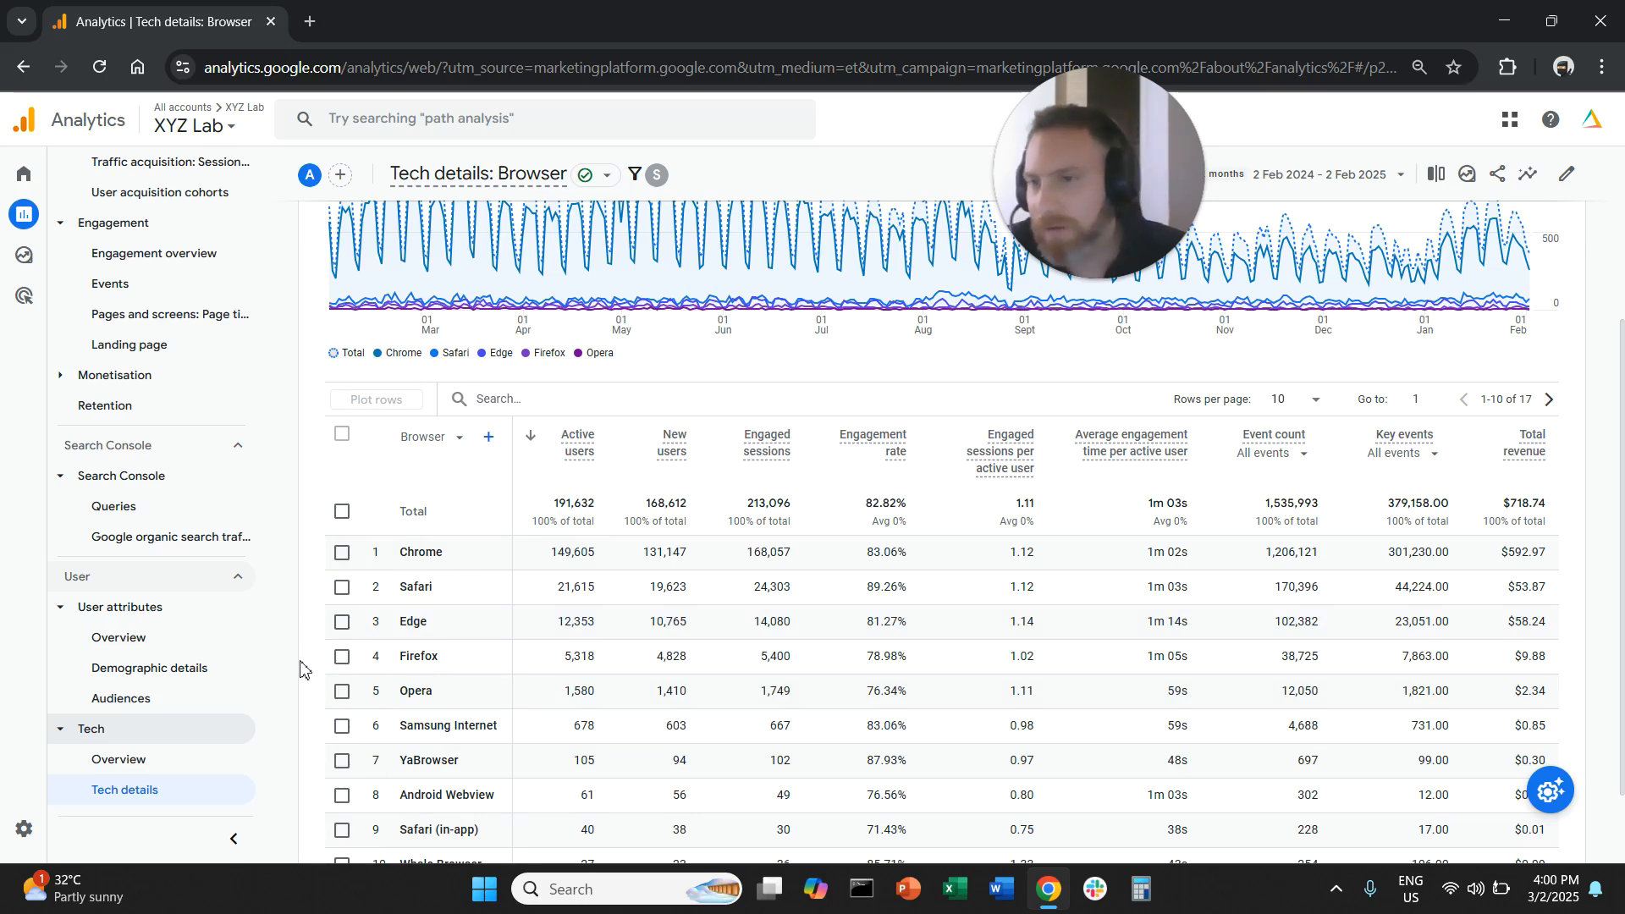
- Review the channel table in the Traffic acquisition report and the page table in the Landing page report
scroll(301, 669, "up", 3)
scroll(220, 635, "up", 3)
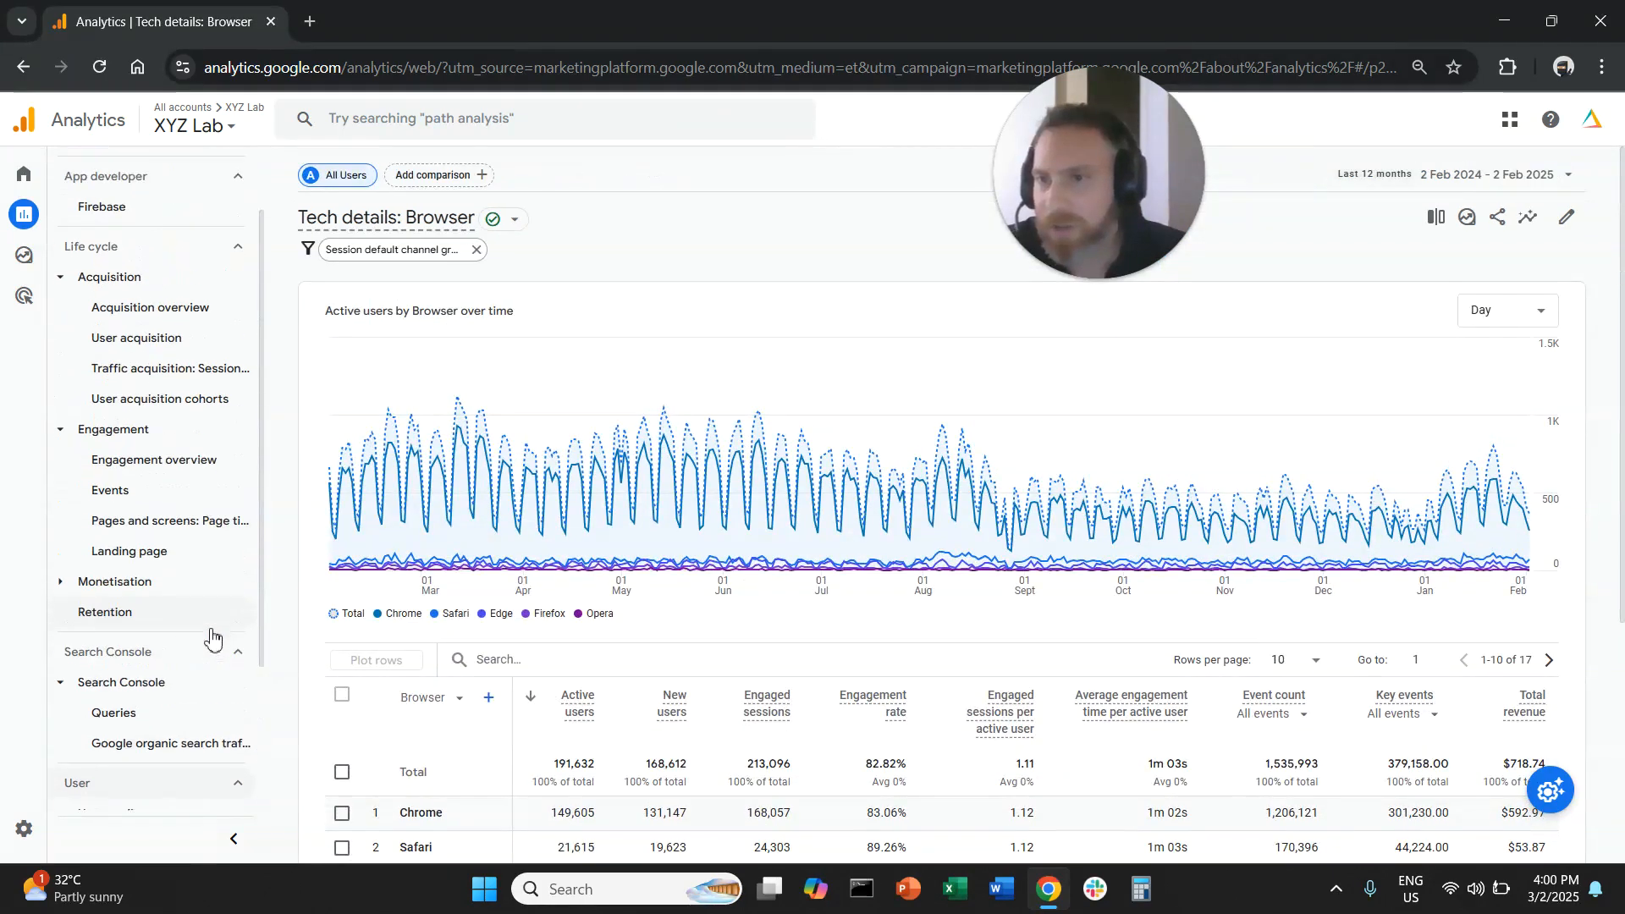
left_click(197, 378)
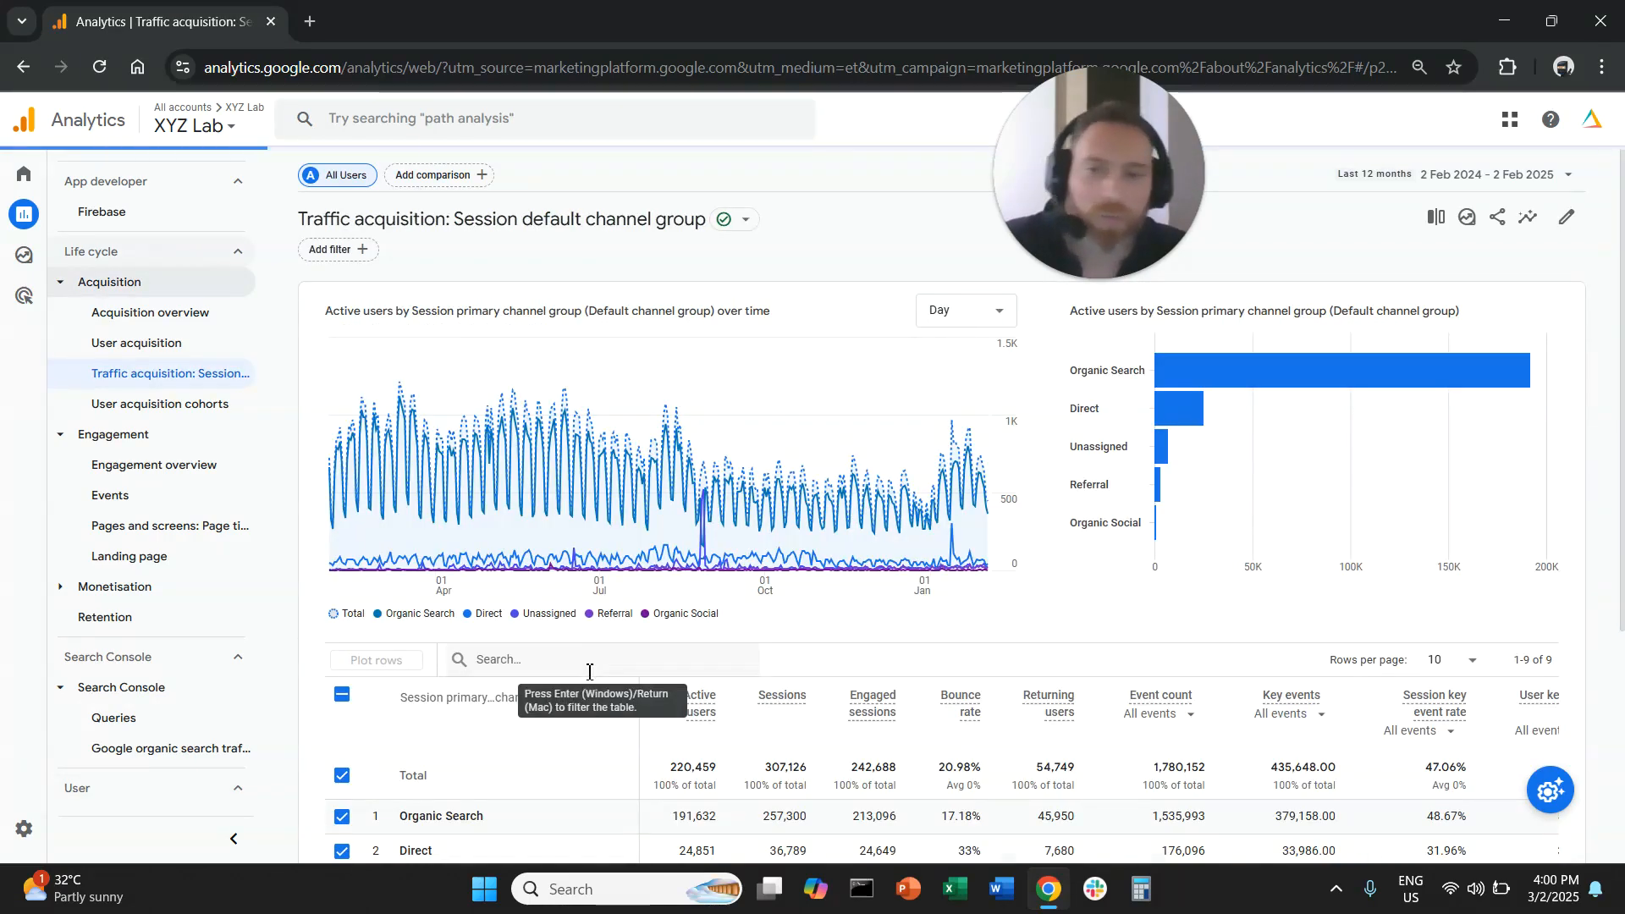
scroll(529, 724, "down", 1)
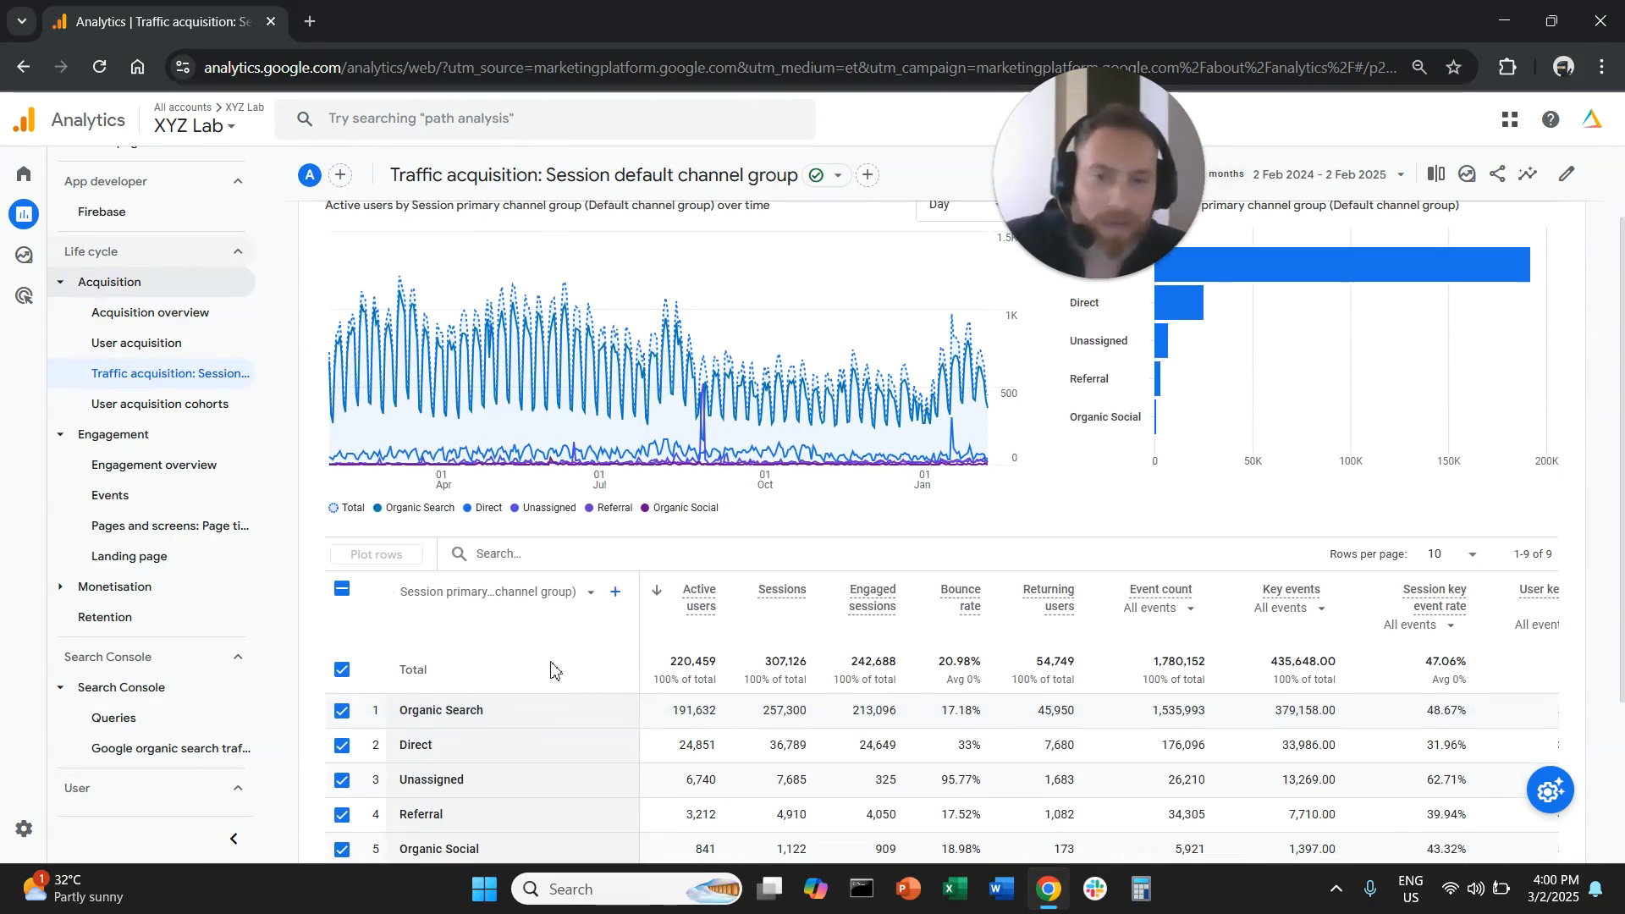
scroll(551, 671, "down", 1)
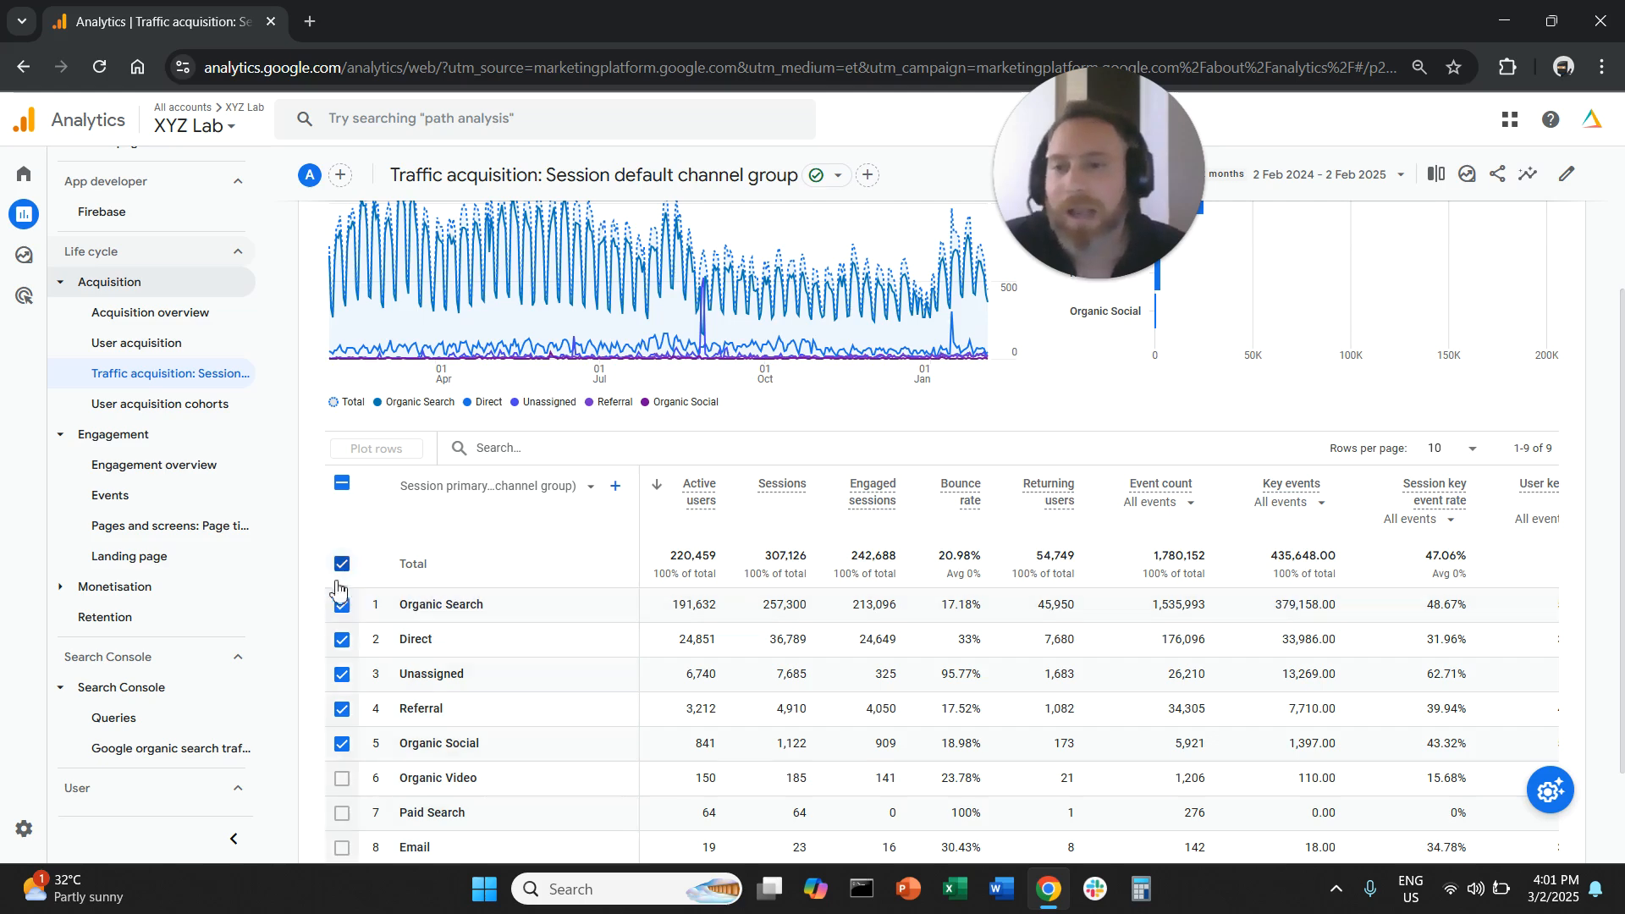
left_click(212, 559)
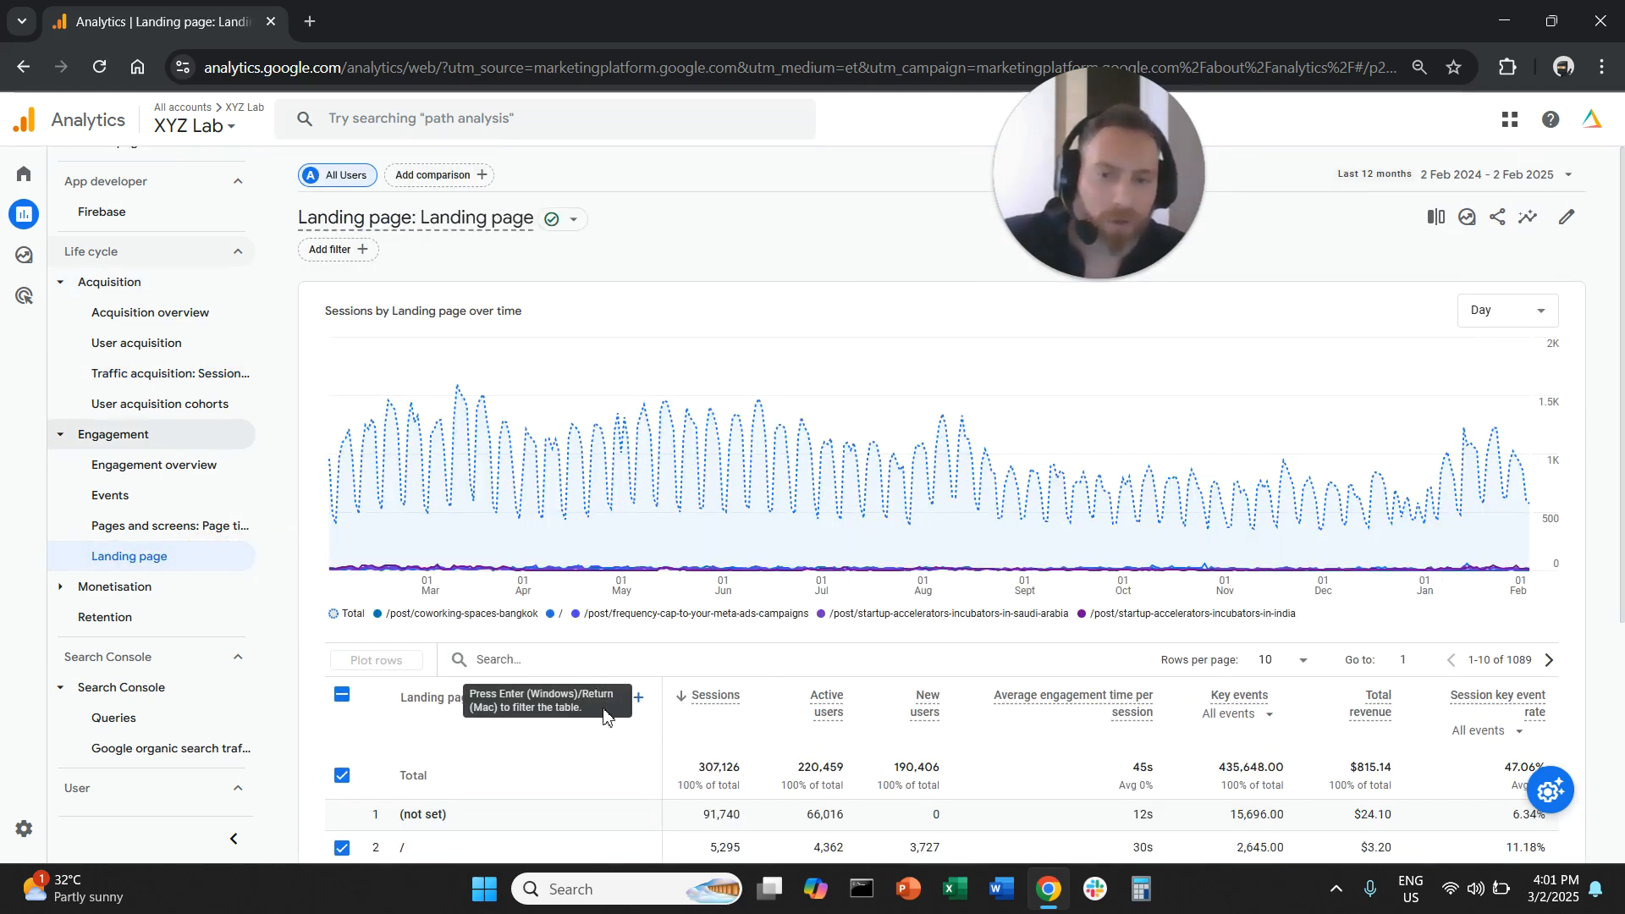
scroll(610, 711, "down", 2)
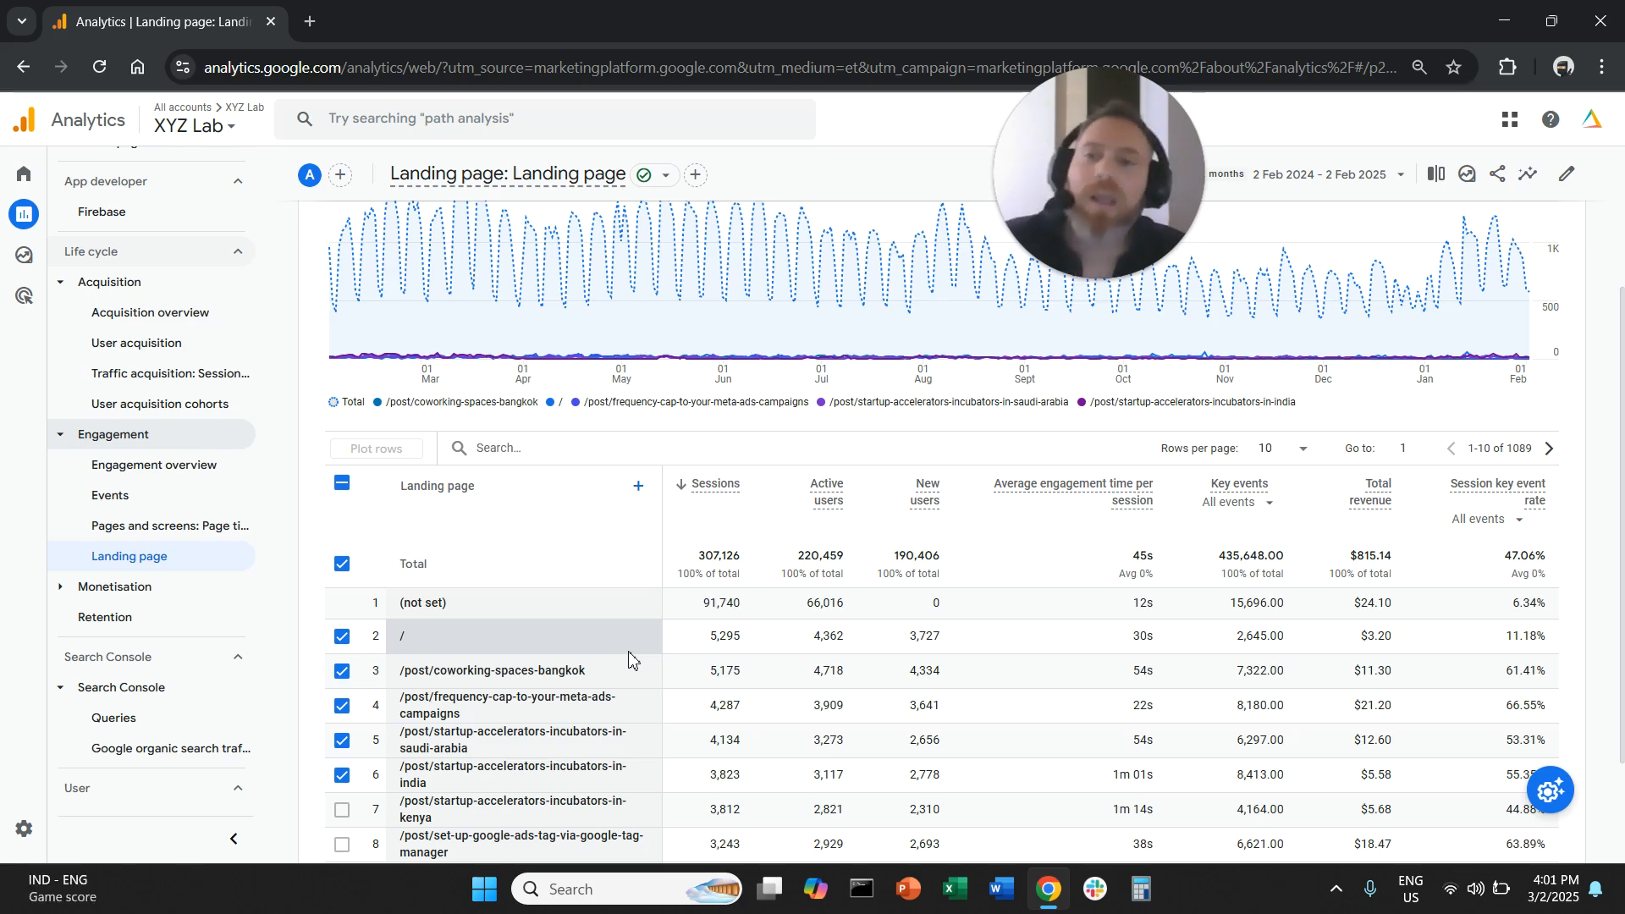
- Review the country table in the Demographic details report and the browser table in the Tech details report
scroll(213, 669, "down", 3)
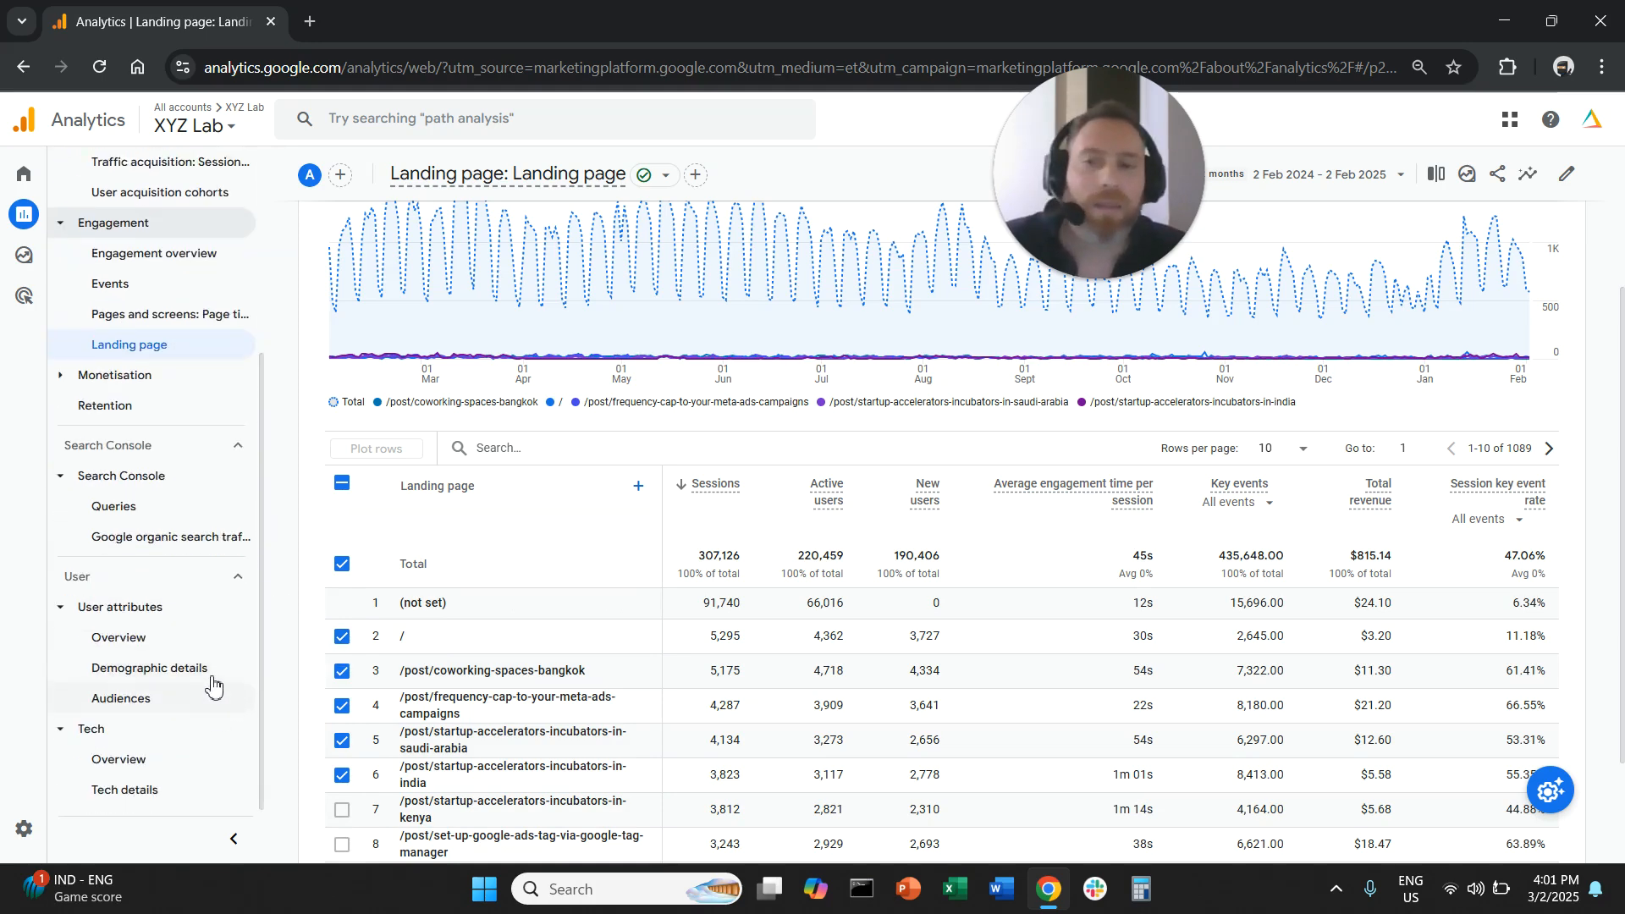
left_click(221, 669)
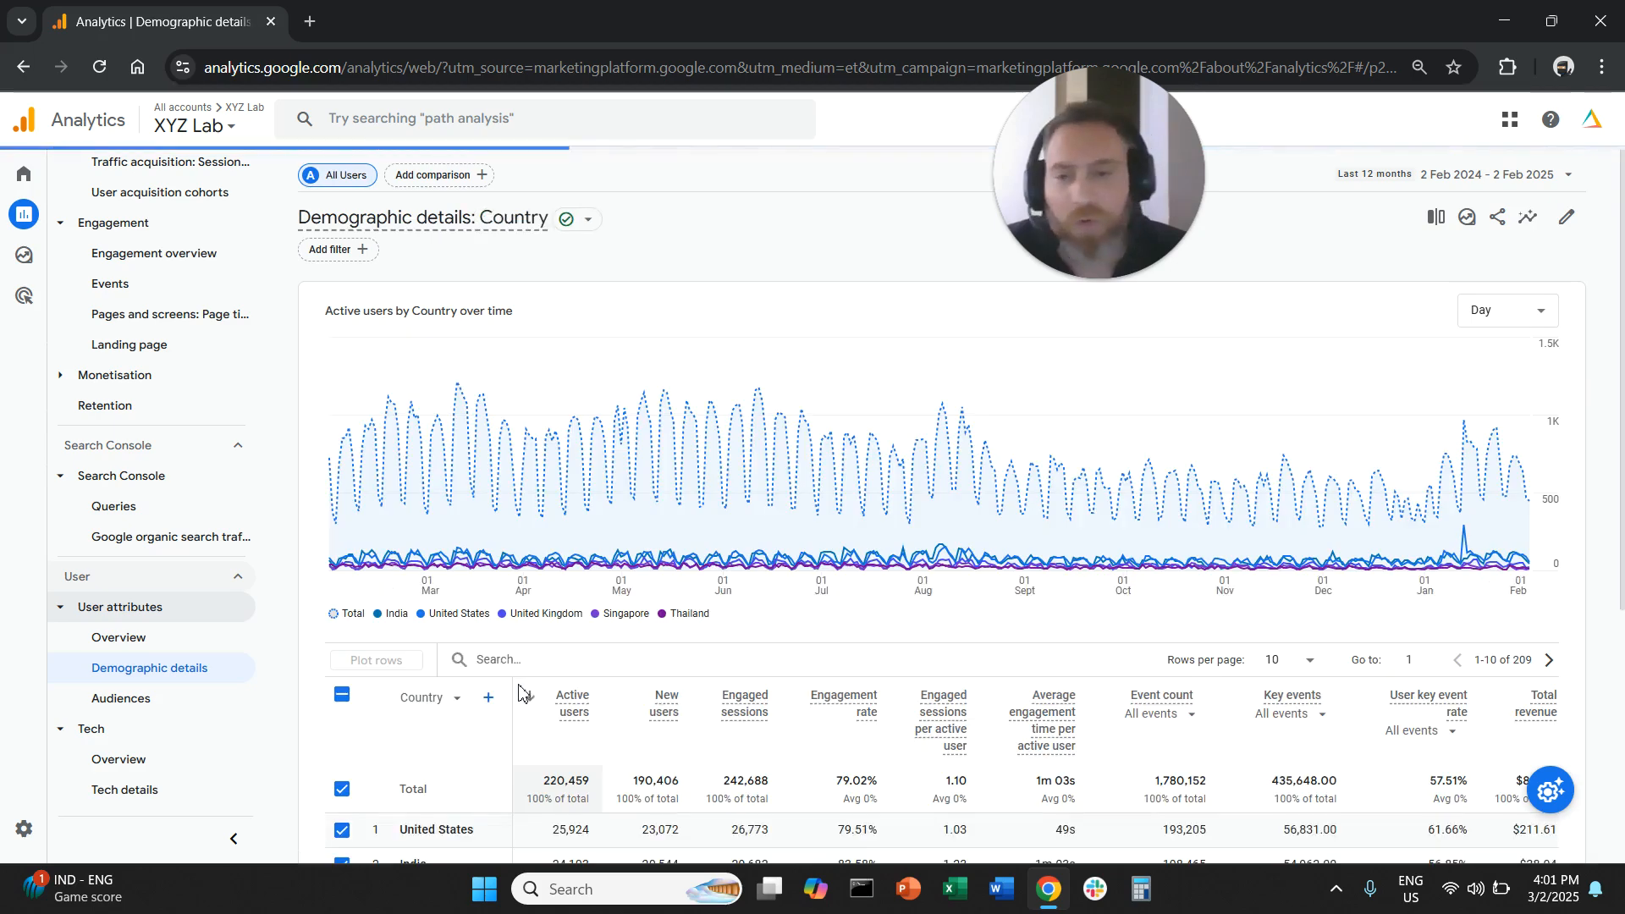
scroll(500, 660, "down", 2)
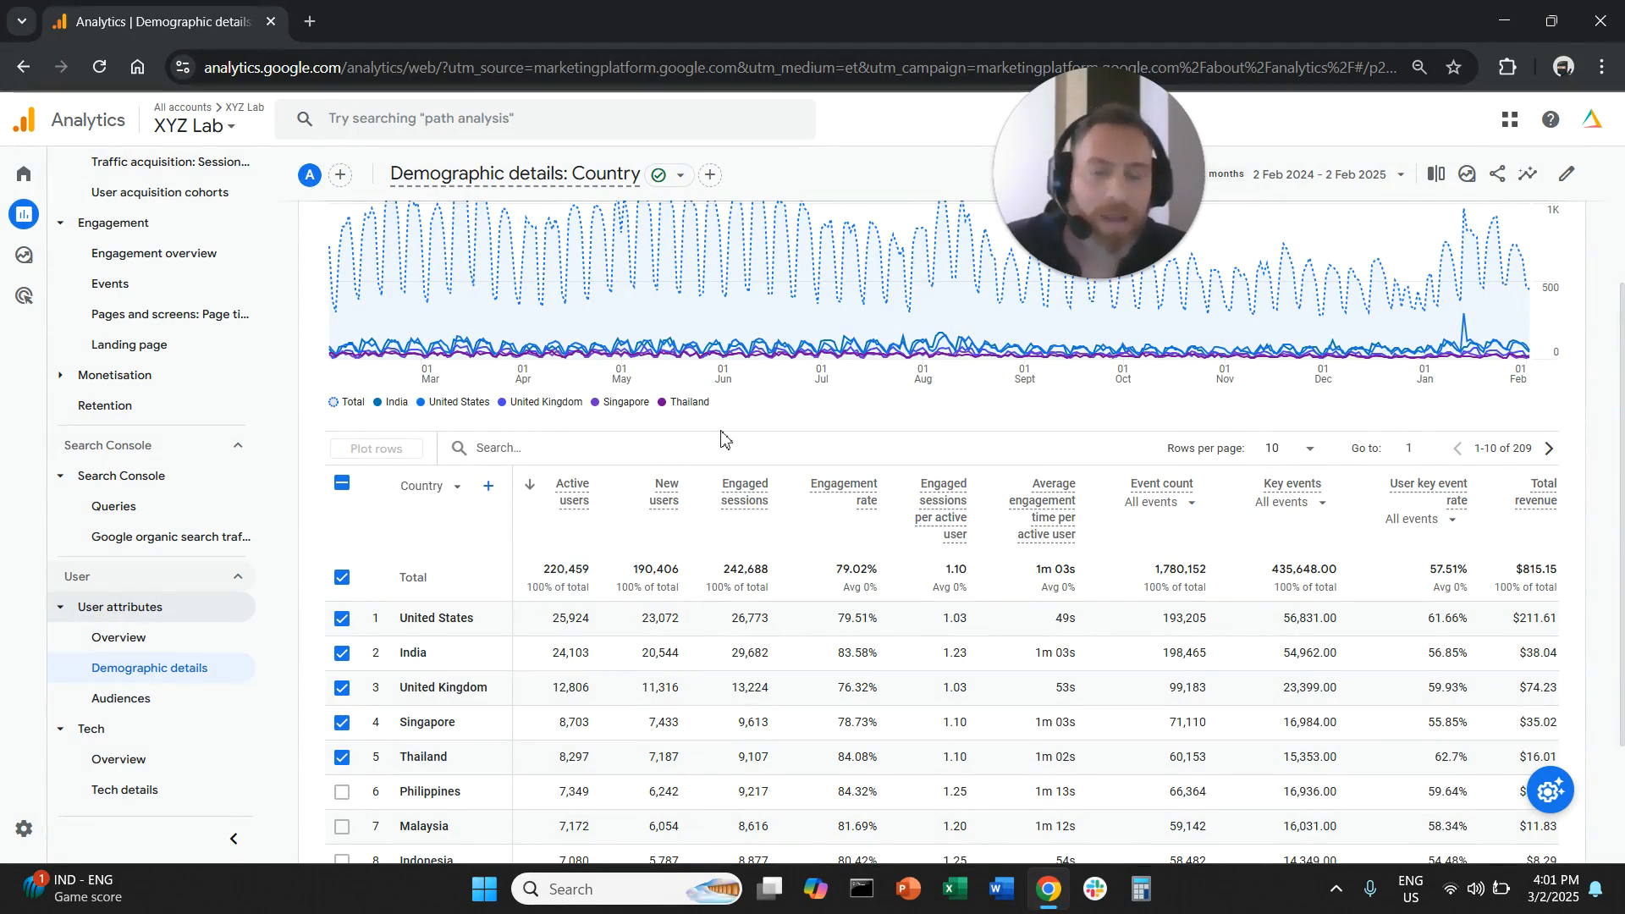
left_click(151, 789)
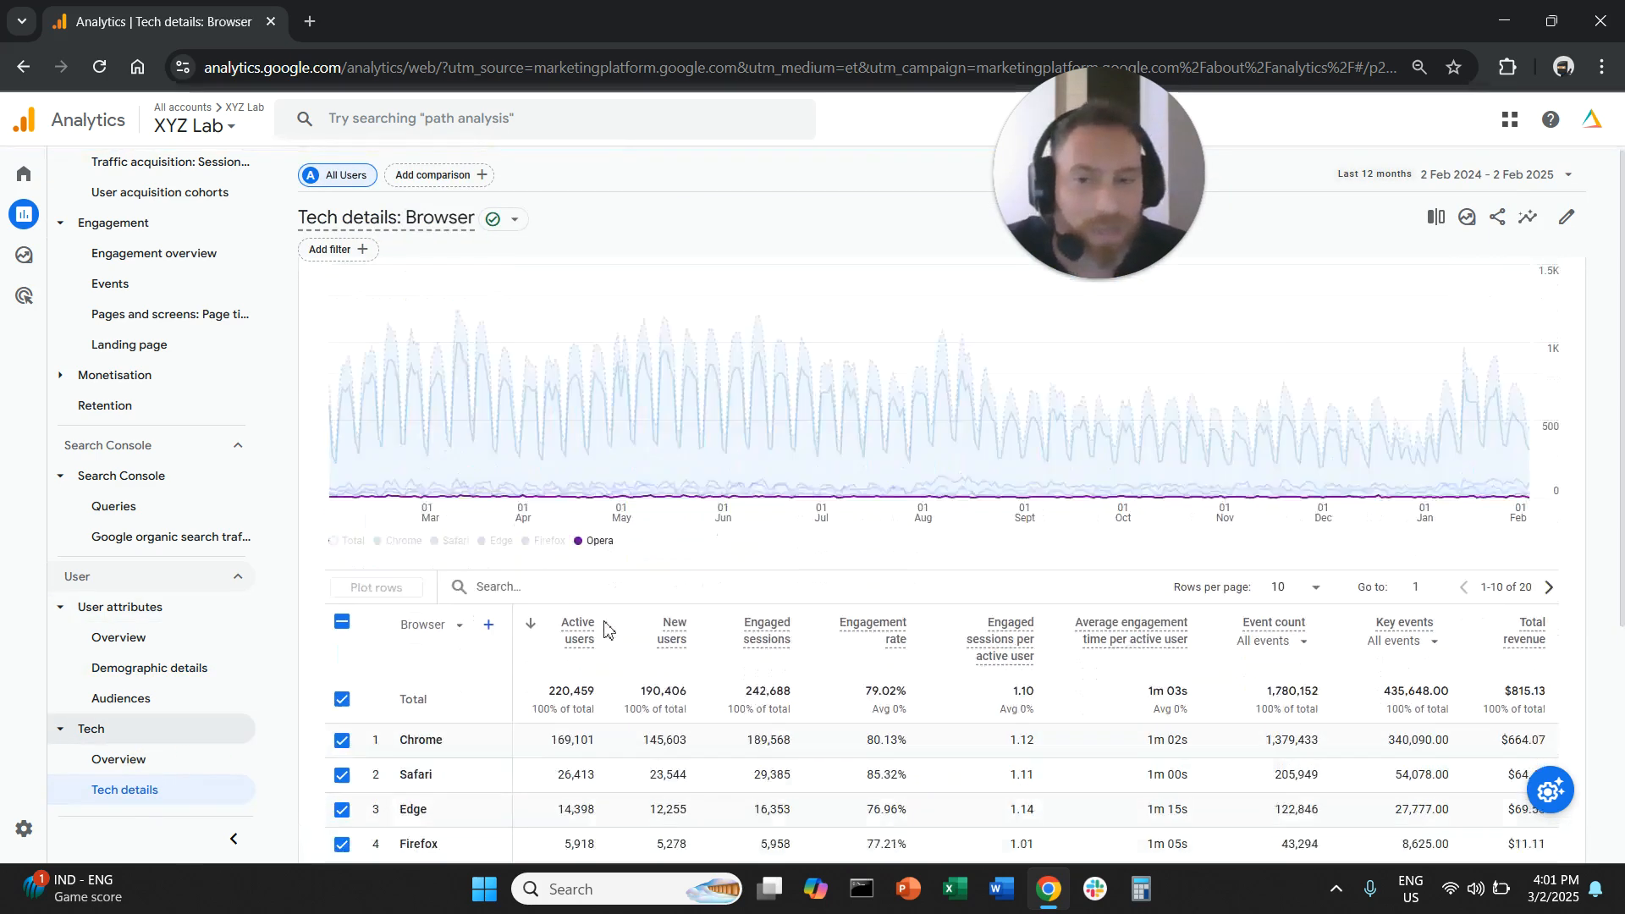
scroll(604, 626, "down", 2)
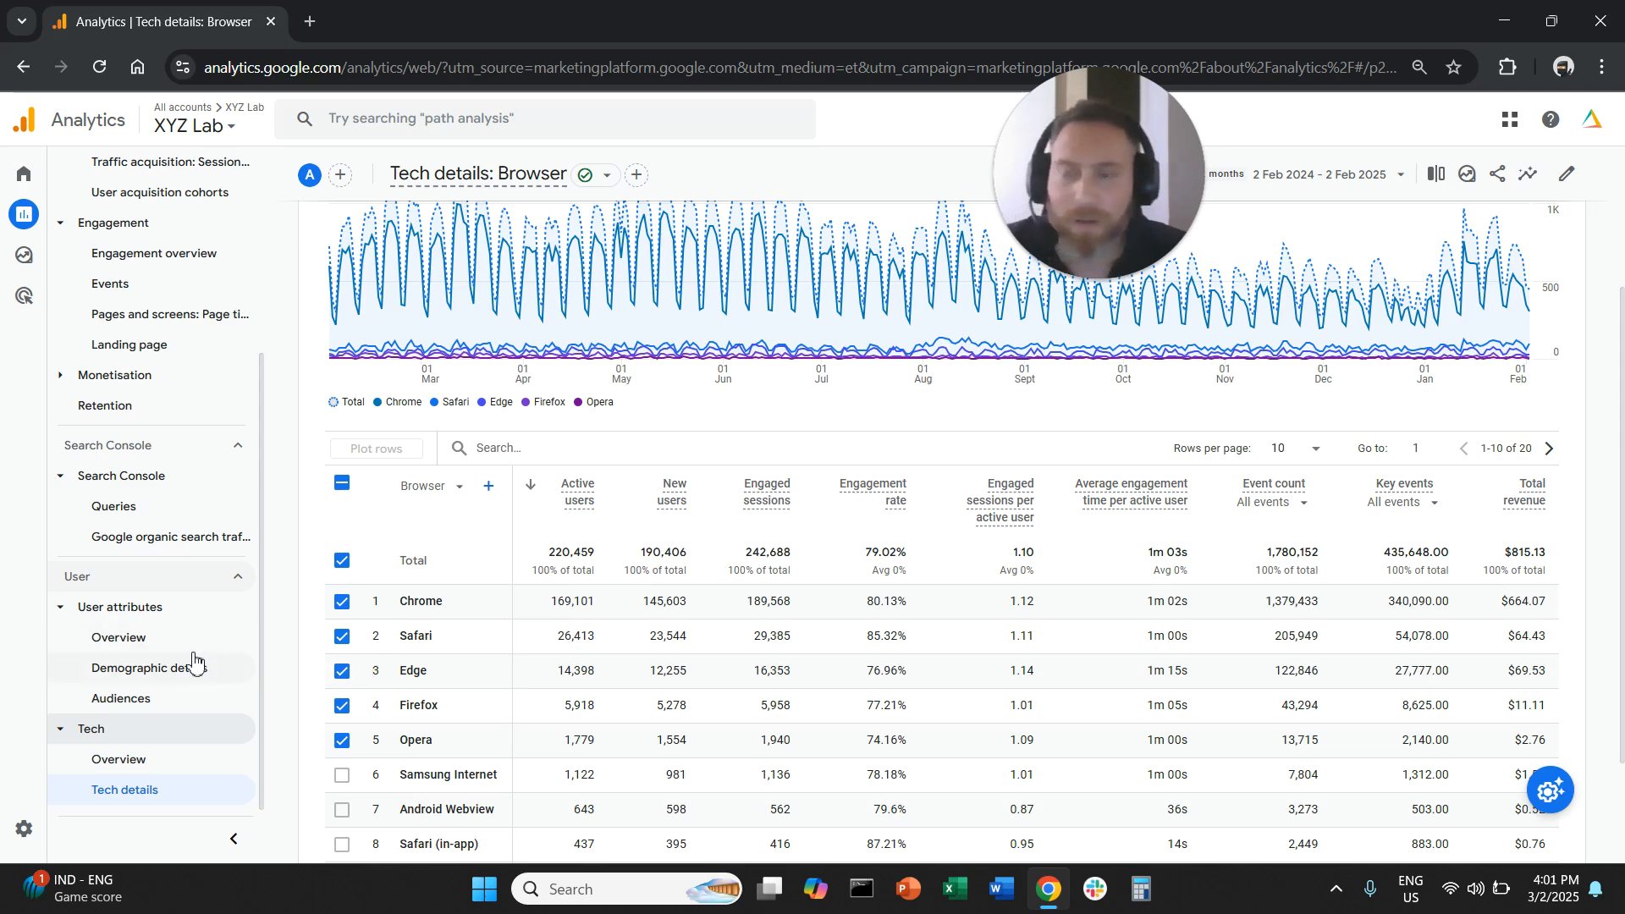
- Return to the Traffic acquisition report and deselect all plotted rows in its channel table
scroll(199, 660, "up", 1)
scroll(194, 660, "up", 1)
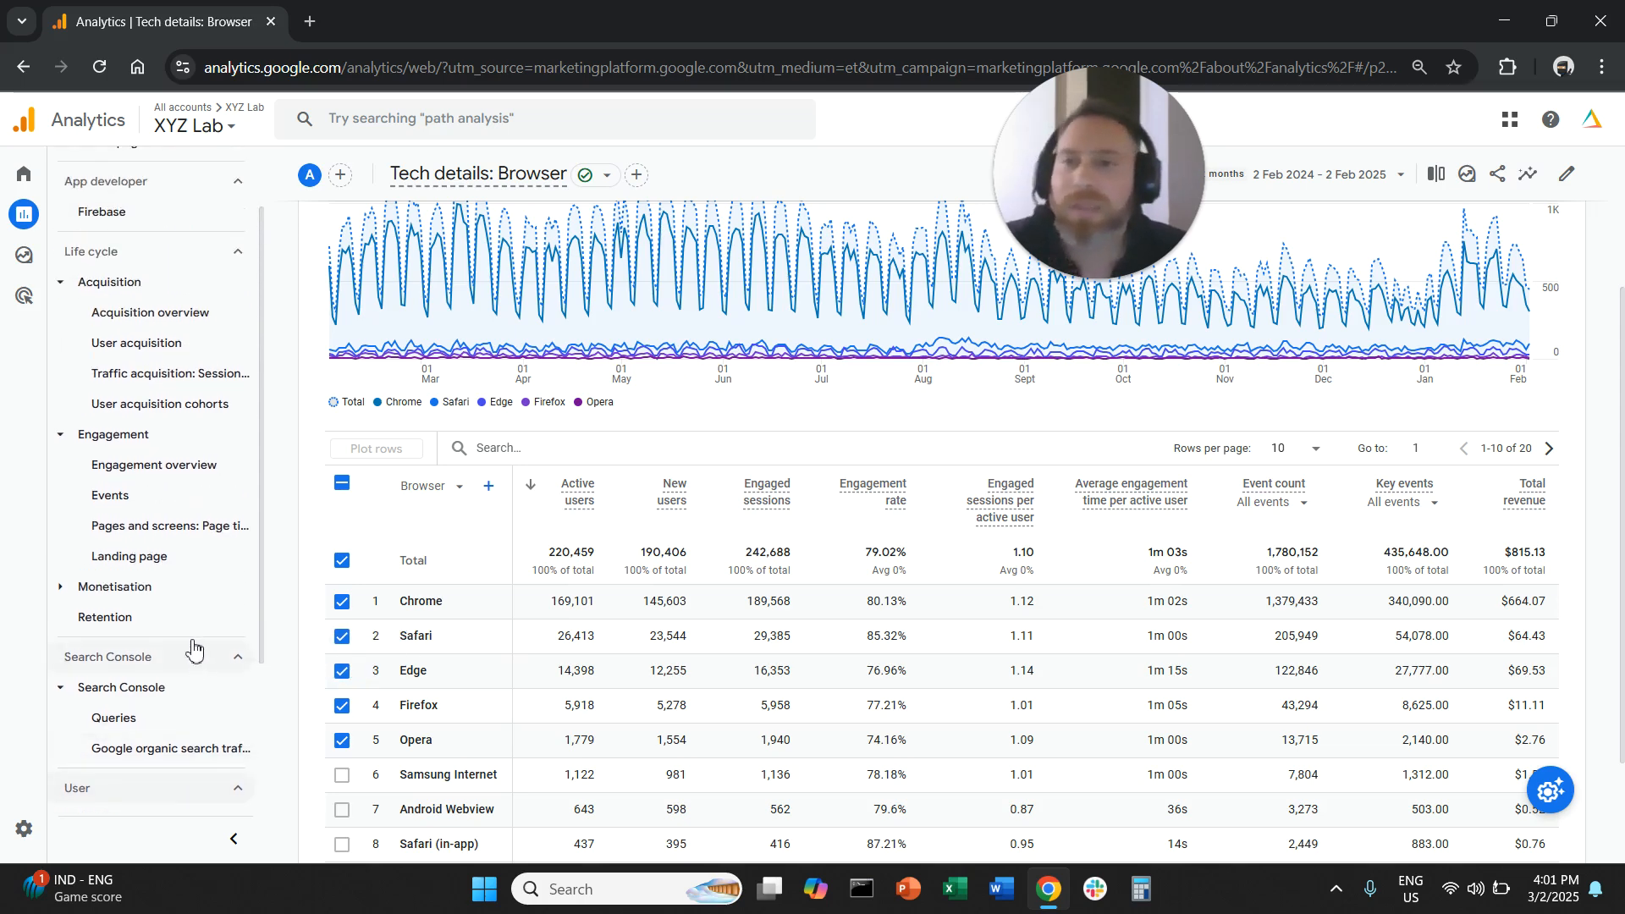
left_click(202, 380)
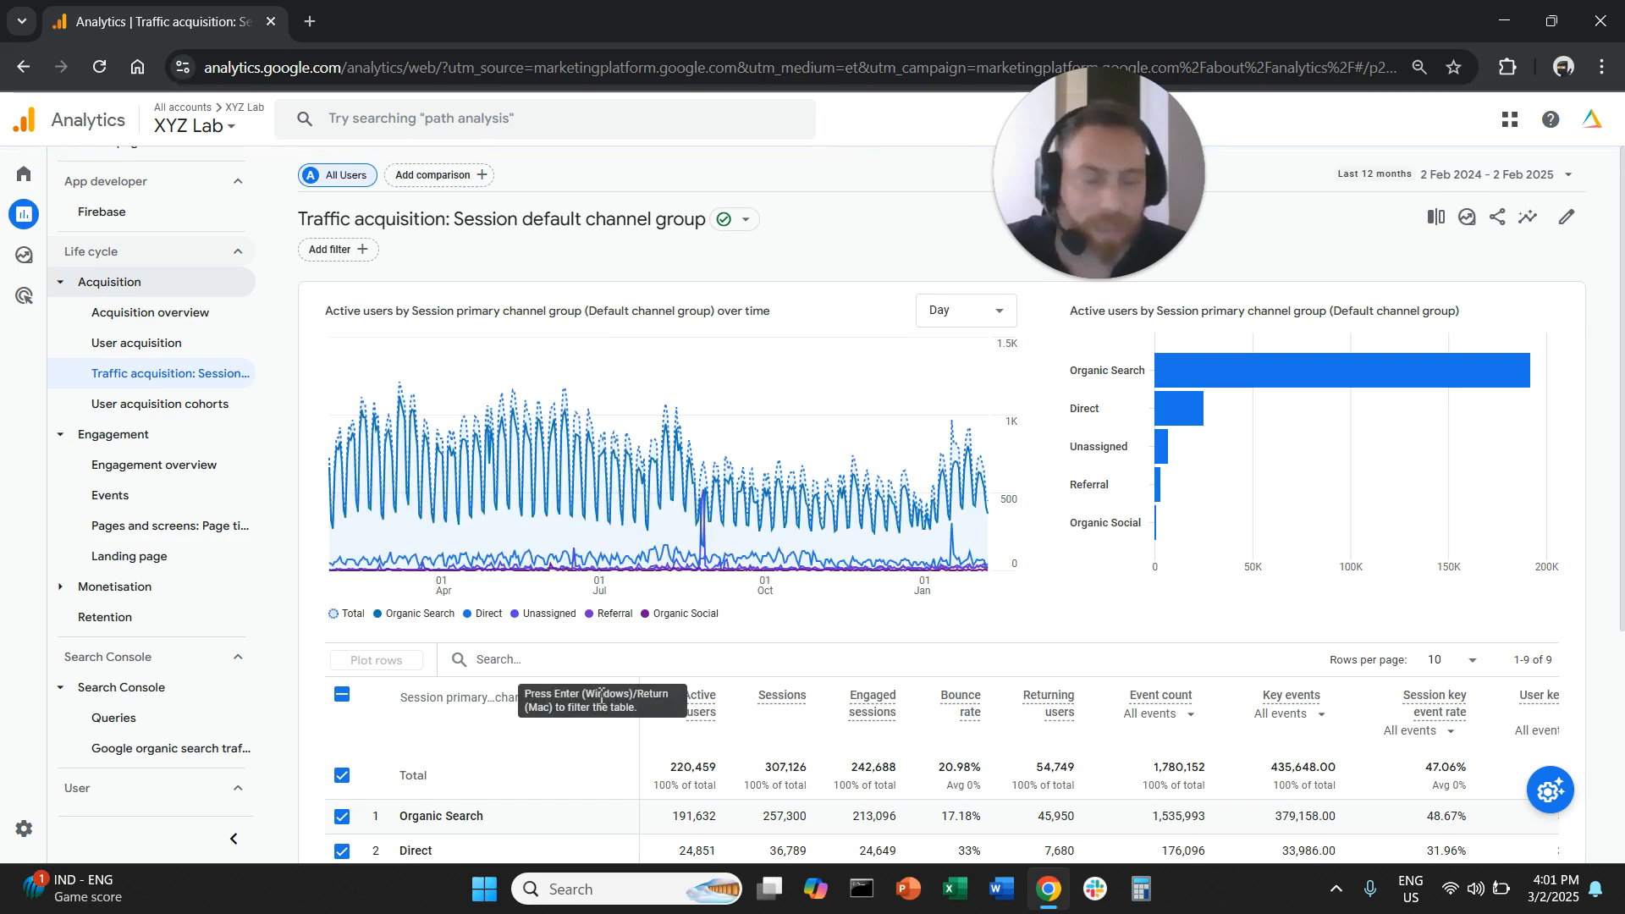
scroll(541, 616, "down", 3)
left_click(342, 483)
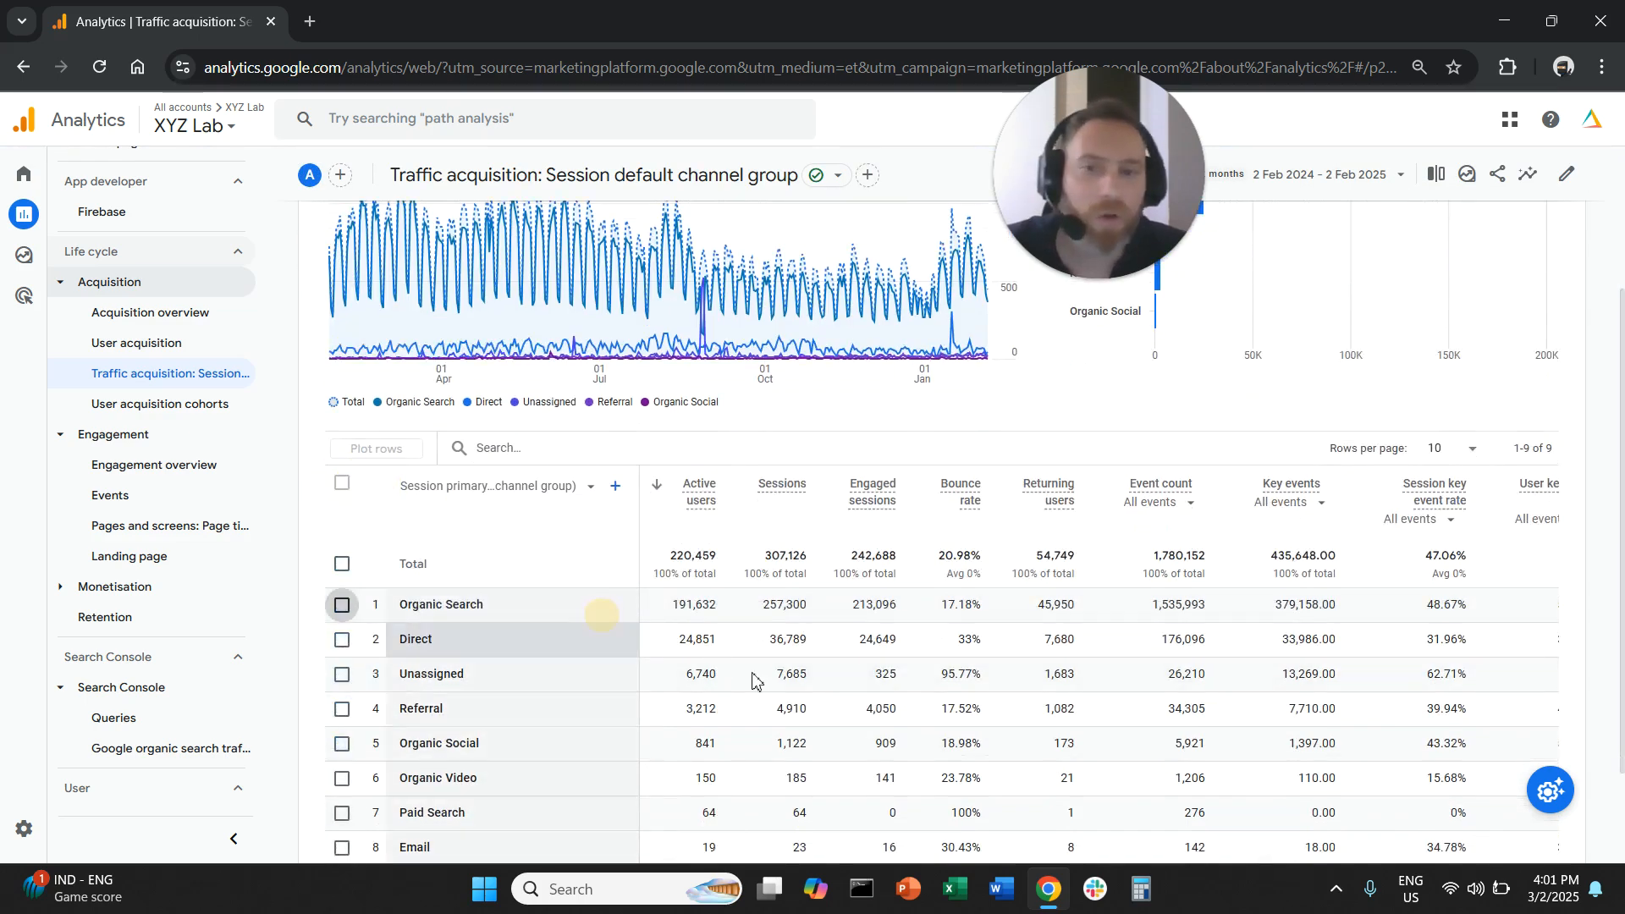
- Change the primary dimension to Session source/medium and narrow the table to "organic" with all plotted rows deselected
left_click(518, 485)
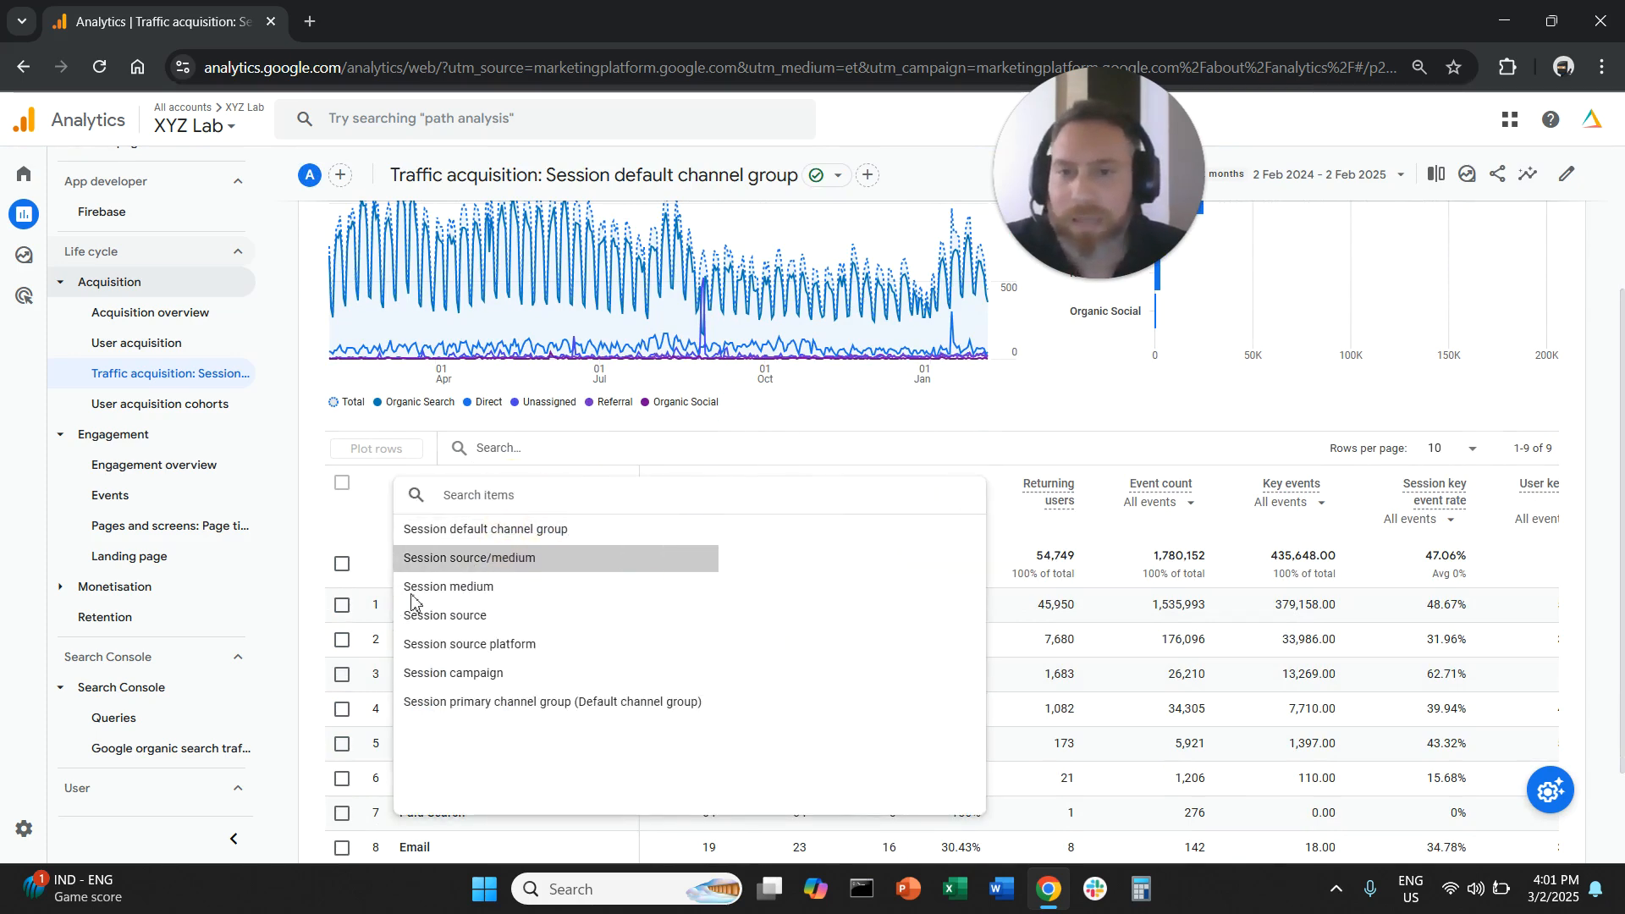
left_click(495, 558)
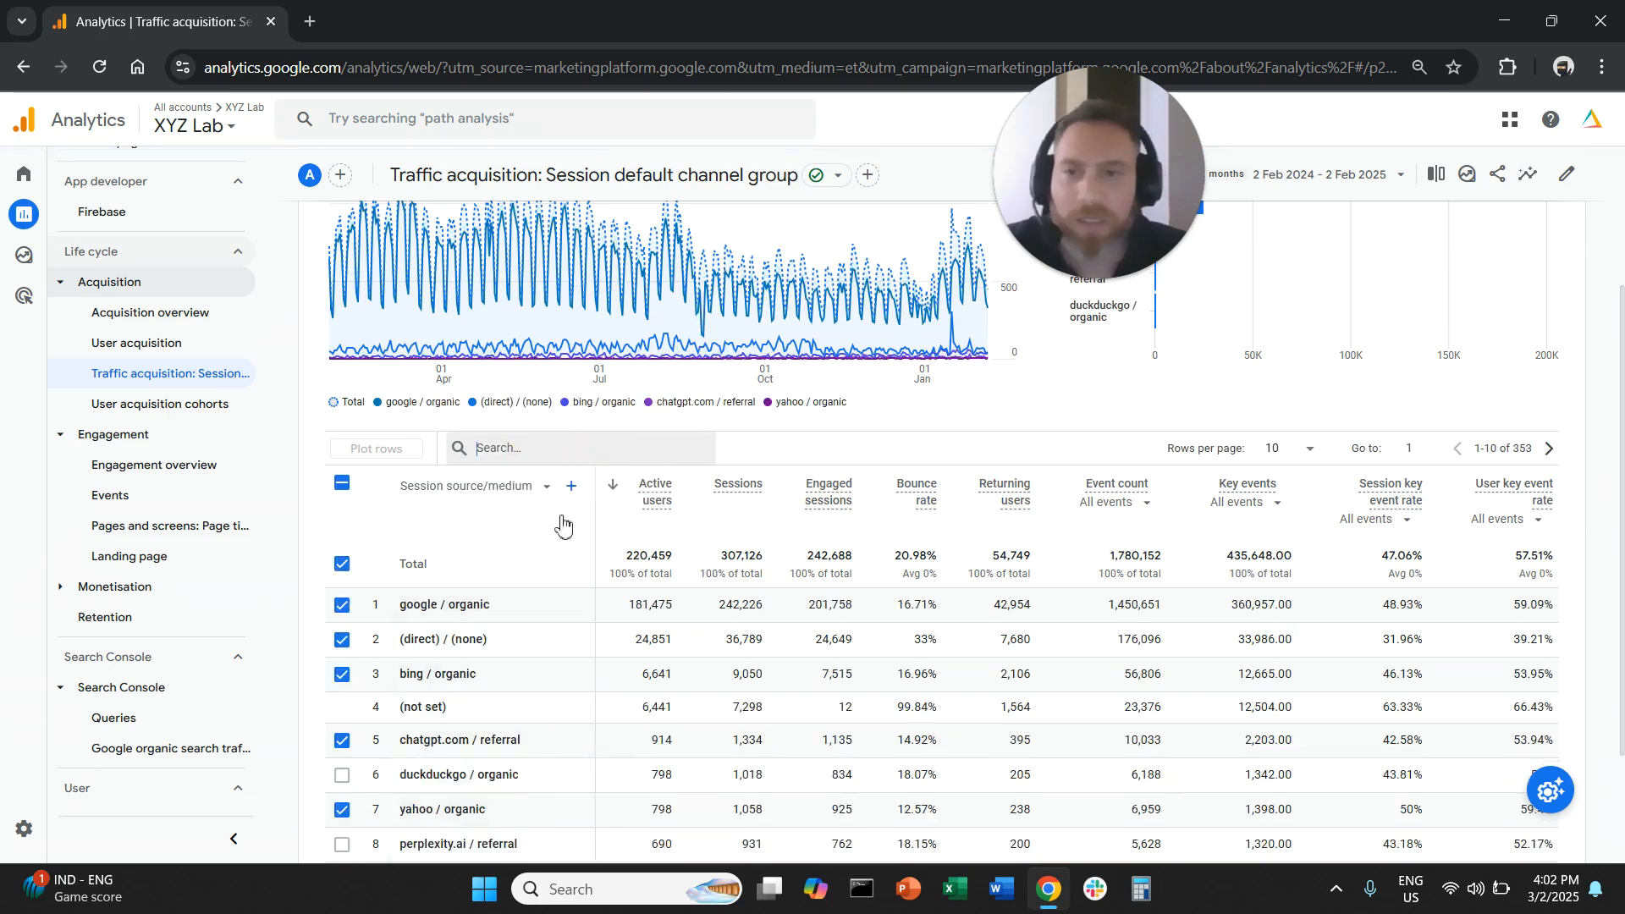
type("organic")
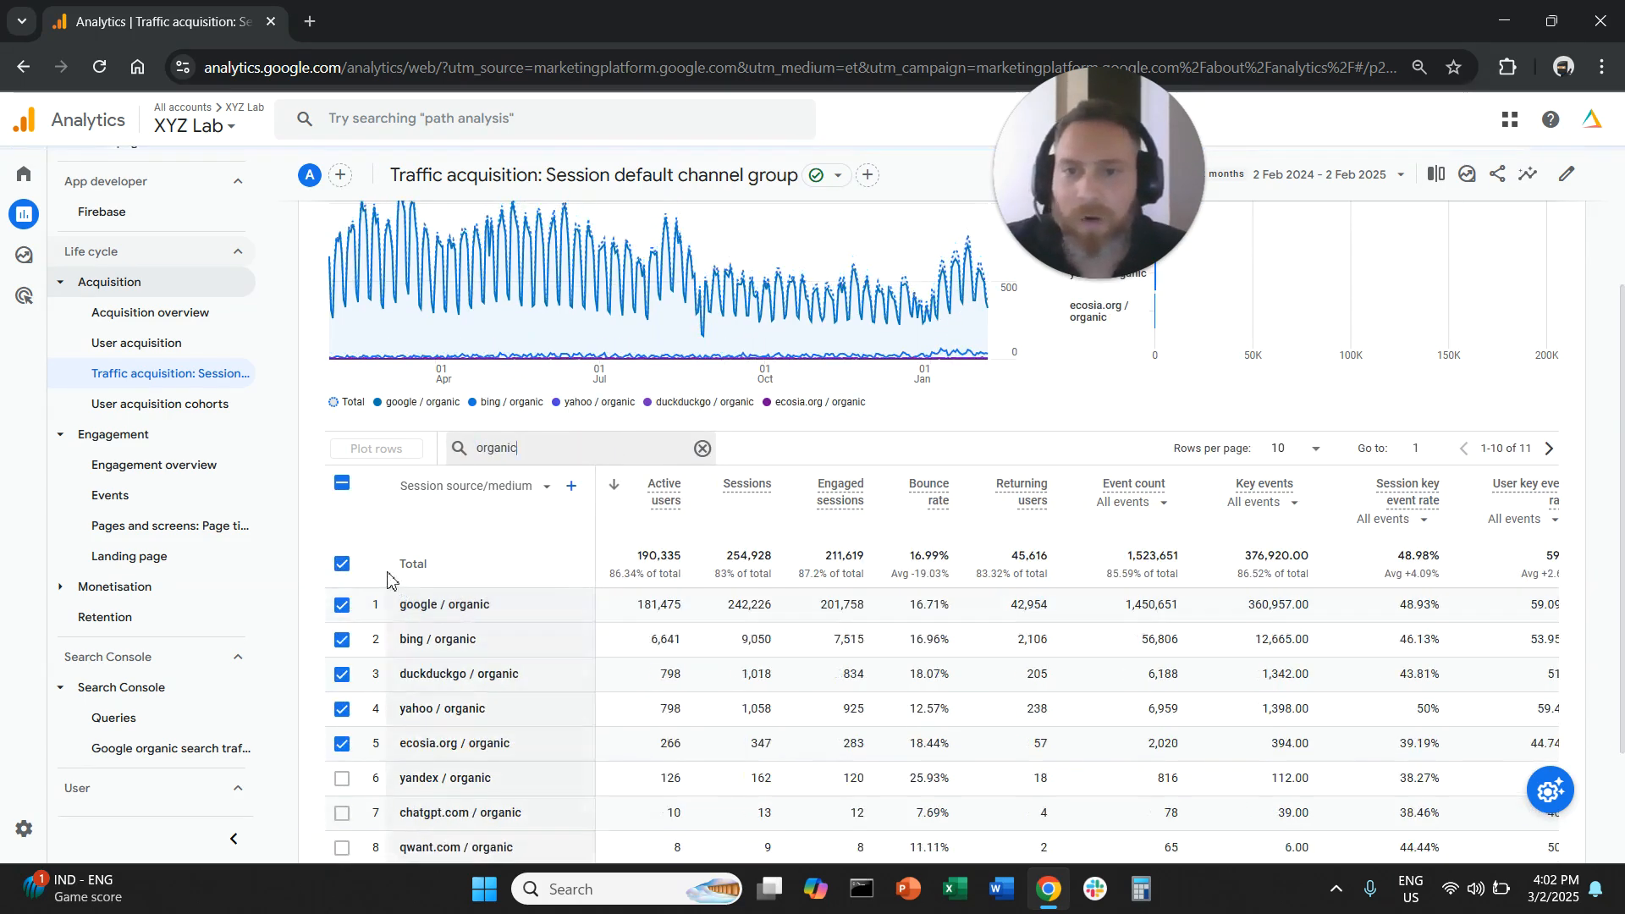
left_click(342, 483)
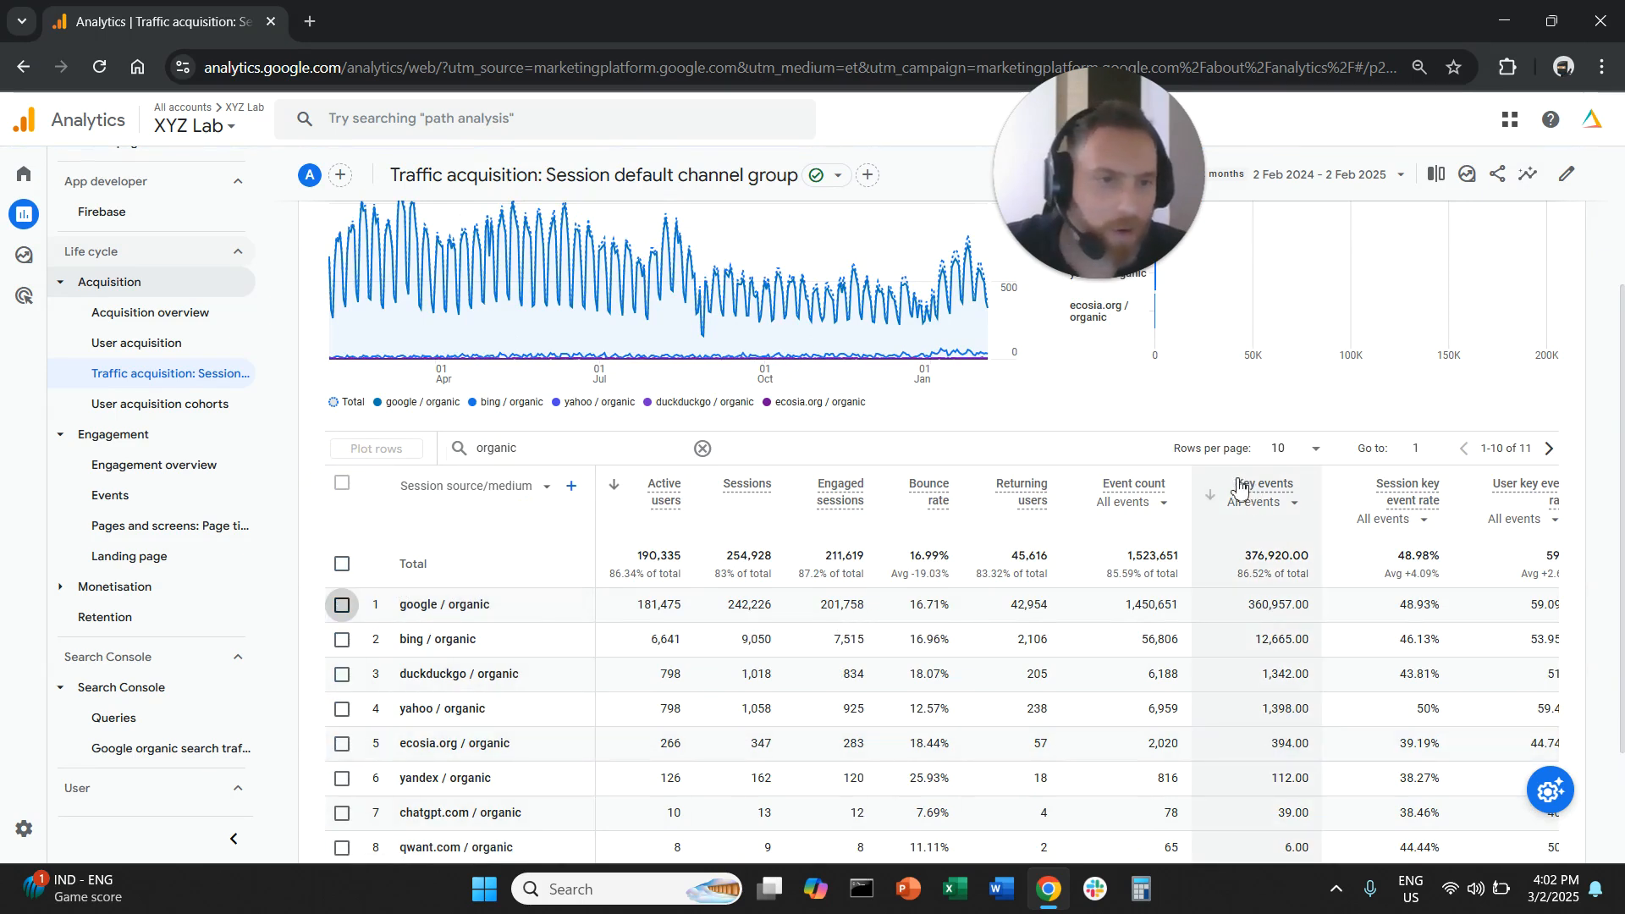
- Examine the Key events column and the list of individual events it can be limited to, keeping all events
left_click_drag(1240, 487, 1186, 432)
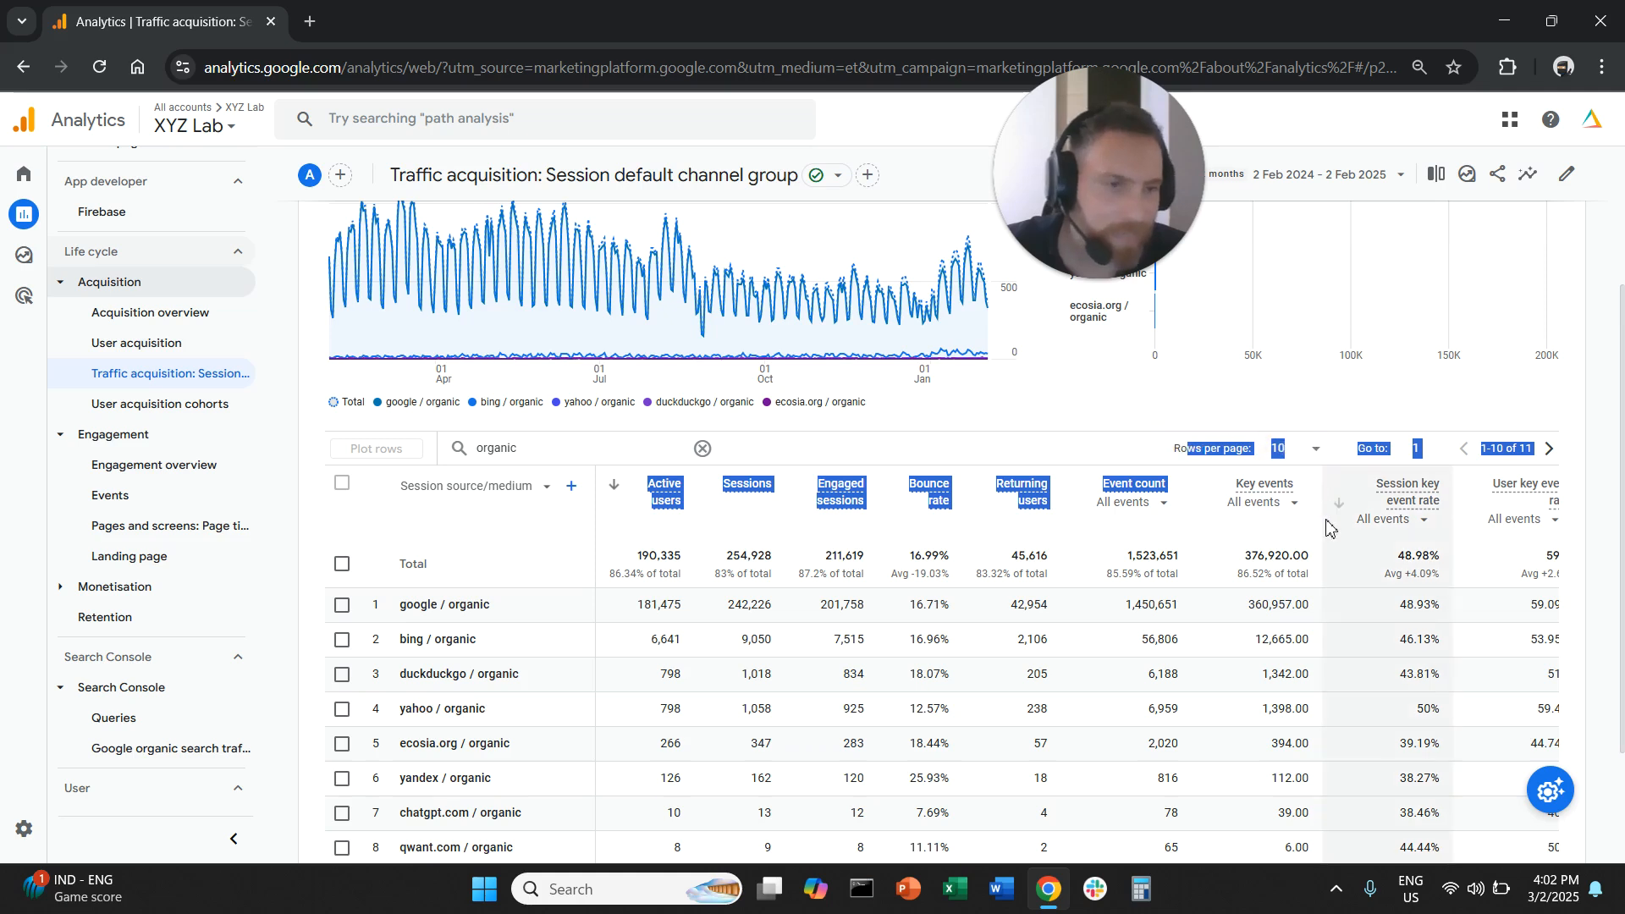
left_click(1170, 430)
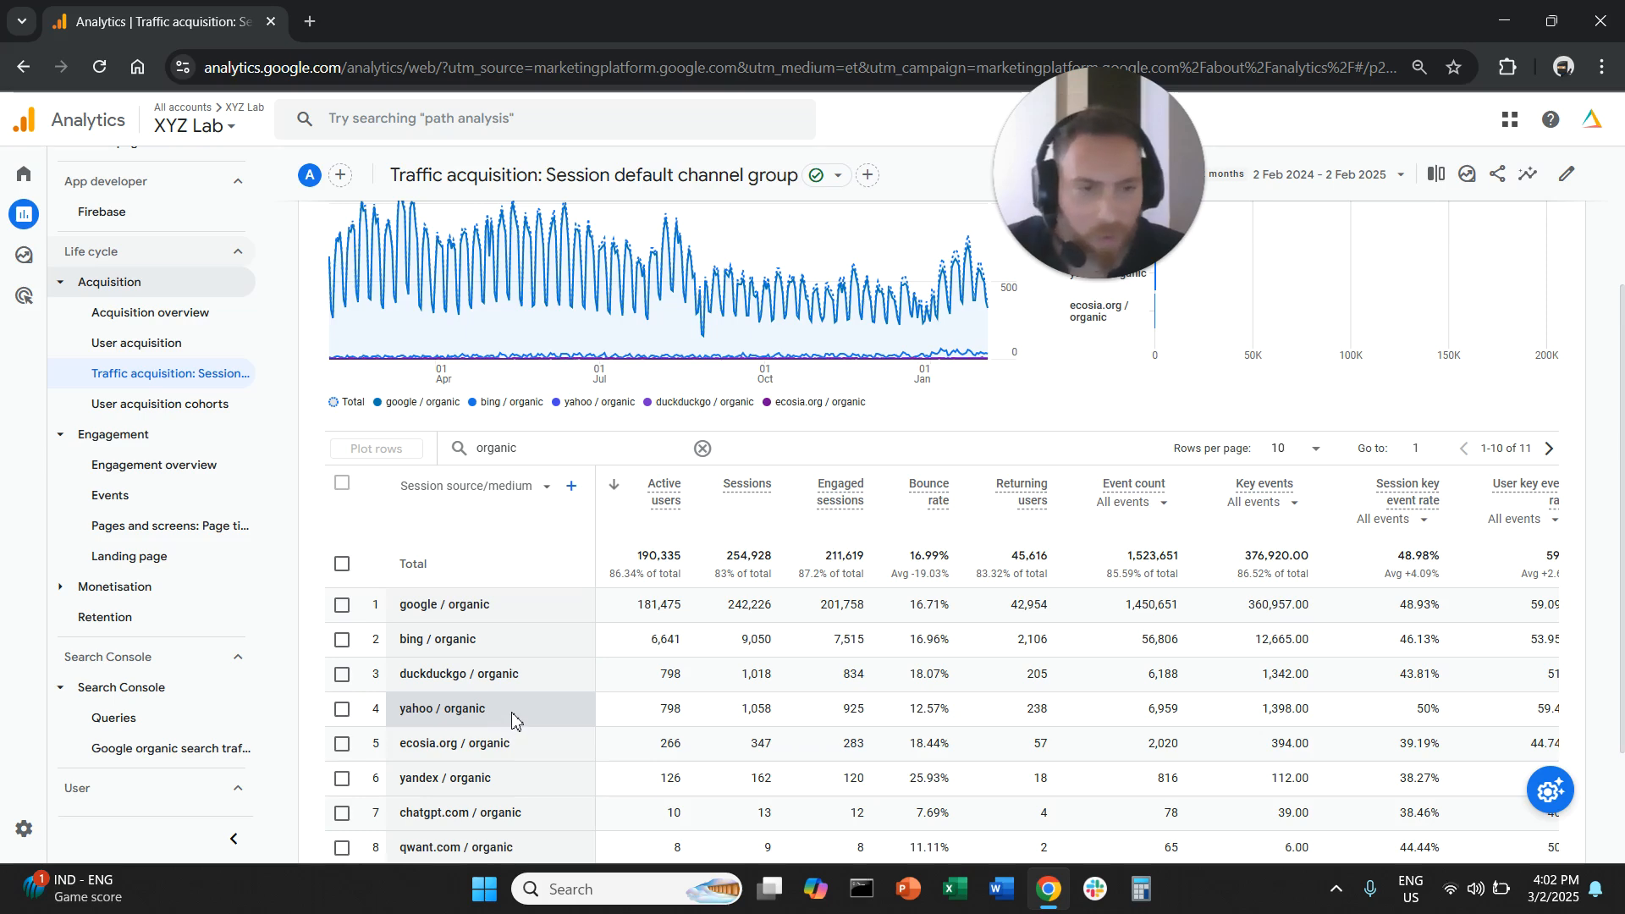
left_click(1261, 512)
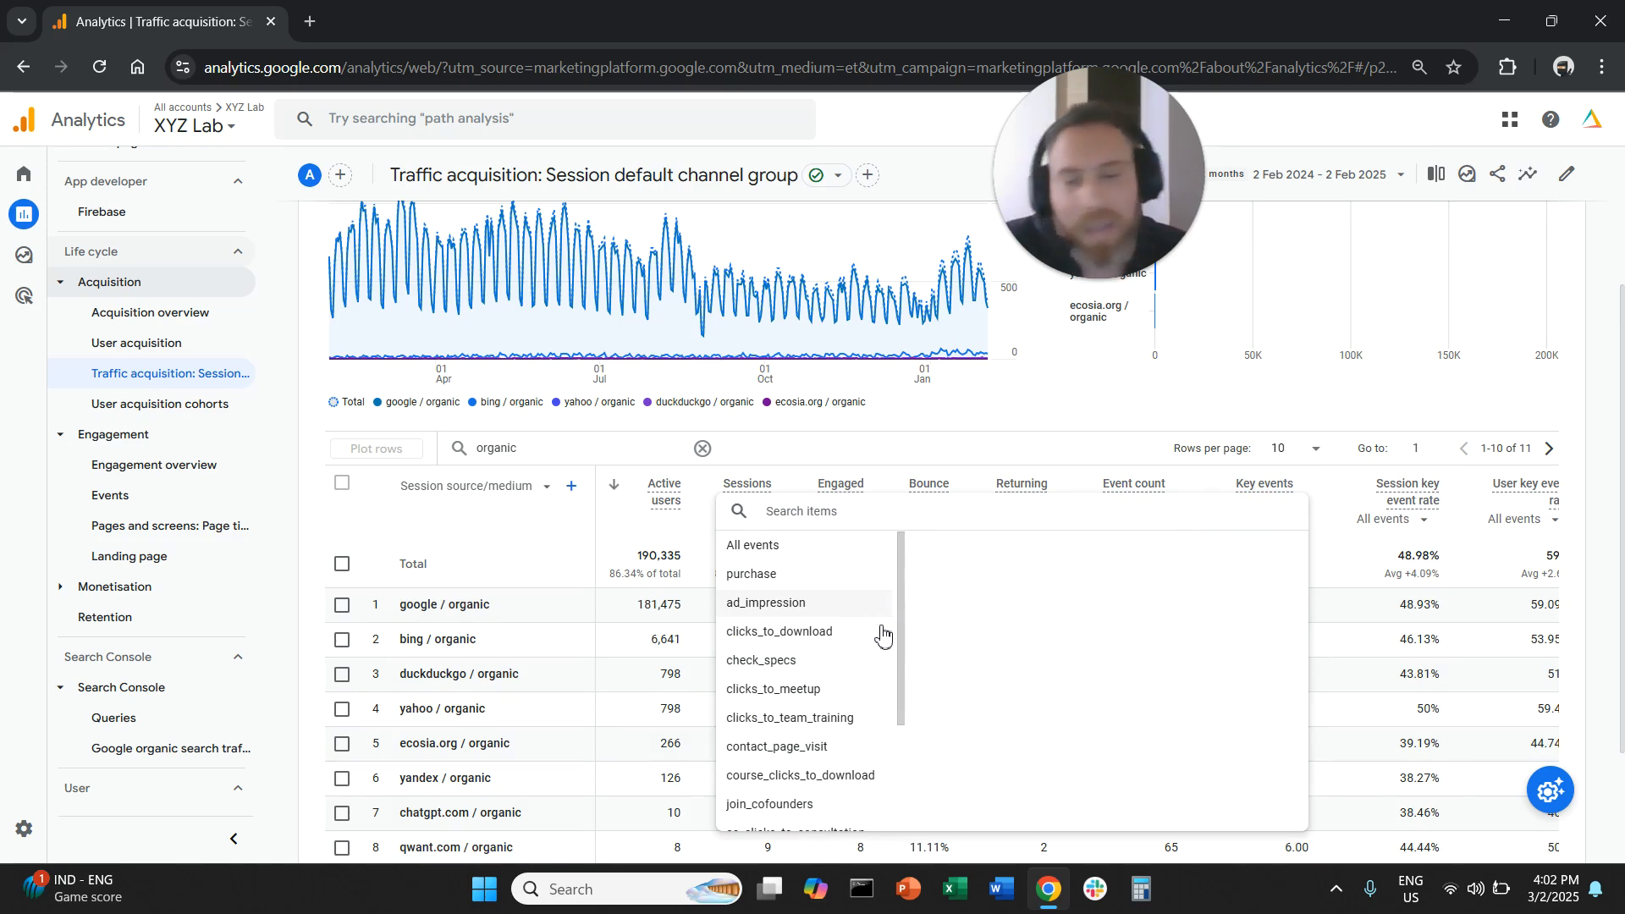
left_click(1230, 419)
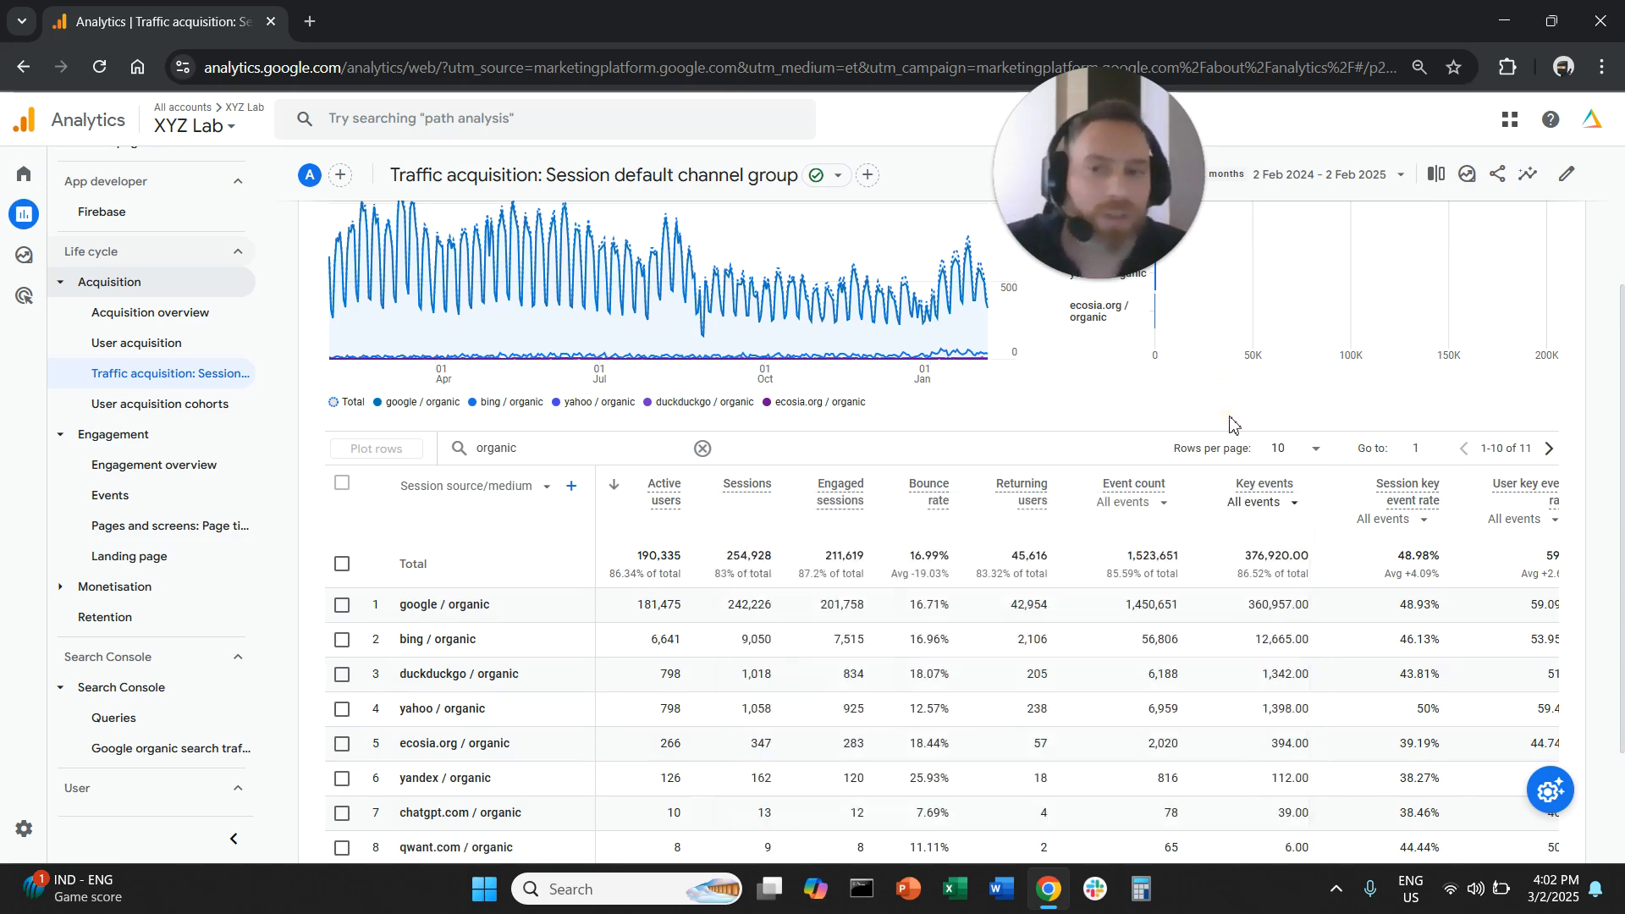
- Compare the key events of yahoo / organic with those of the other organic search engines
left_click_drag(442, 639, 480, 646)
left_click(440, 710)
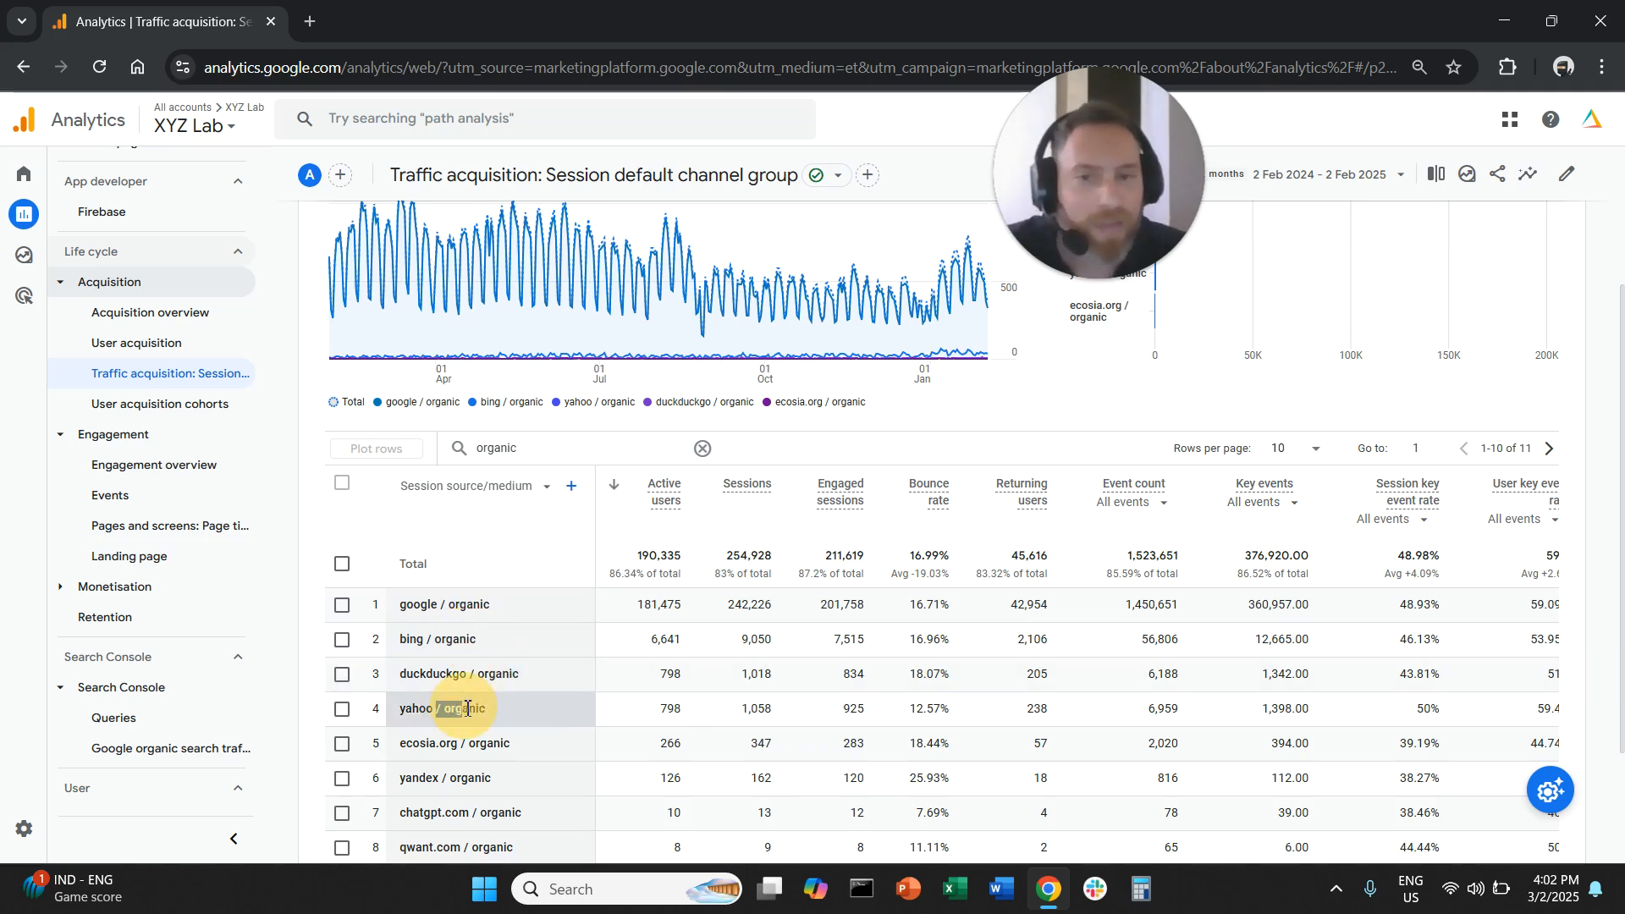
left_click_drag(1262, 709, 1318, 711)
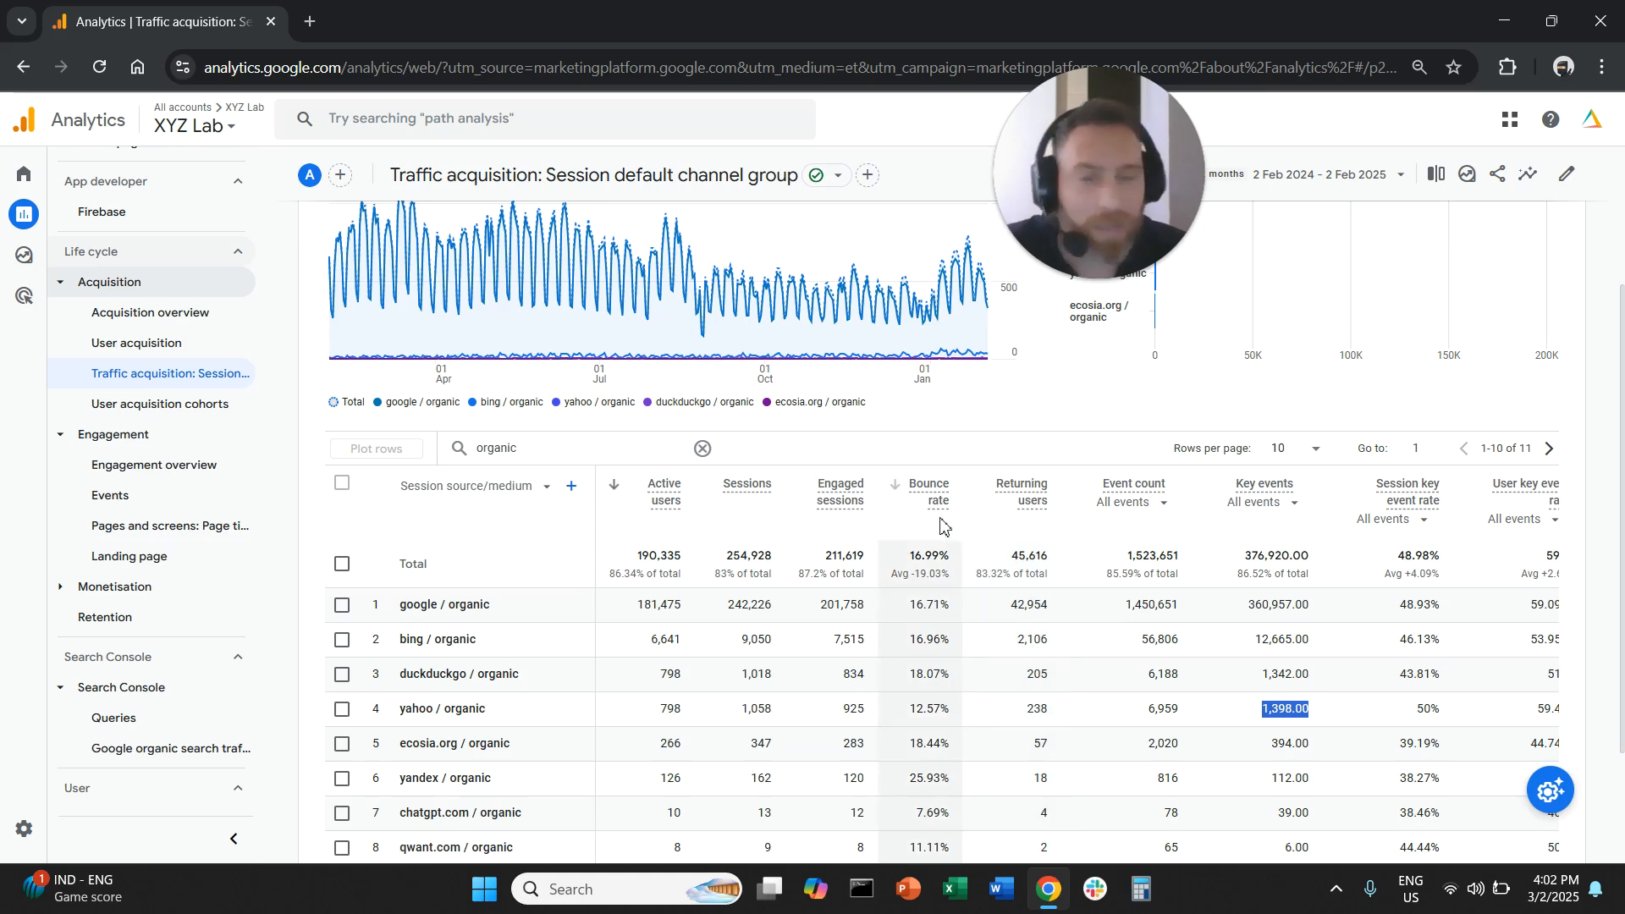
- Compare the bounce rates of the organic search engines listed in the source/medium table
mouse_move(943, 512)
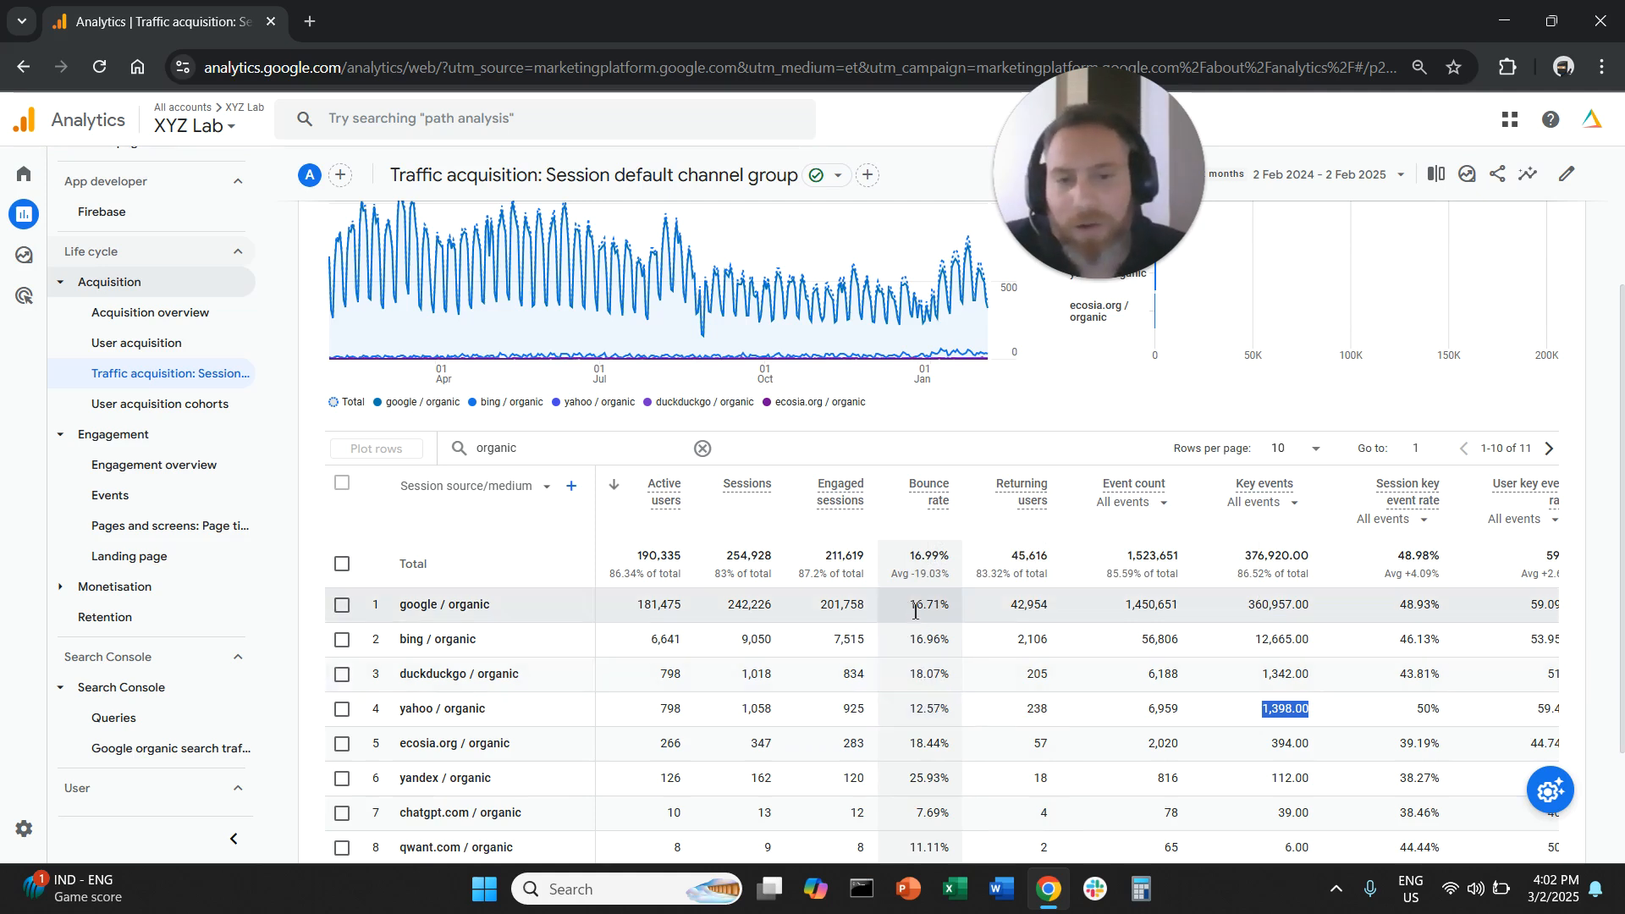
left_click_drag(911, 610, 934, 674)
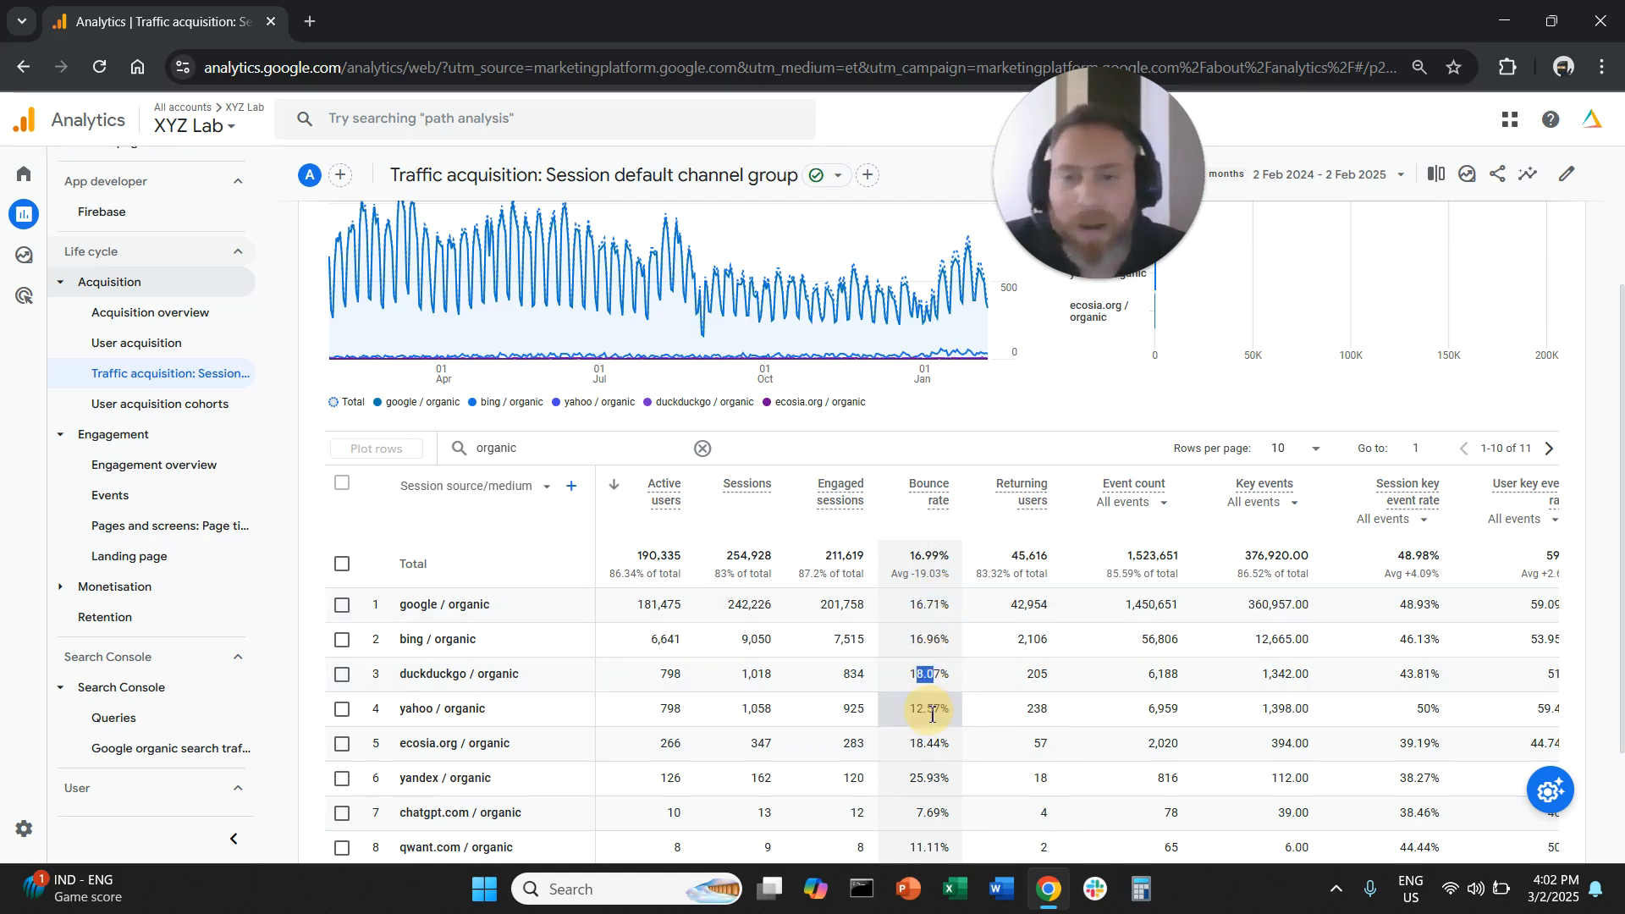
scroll(932, 736, "down", 1)
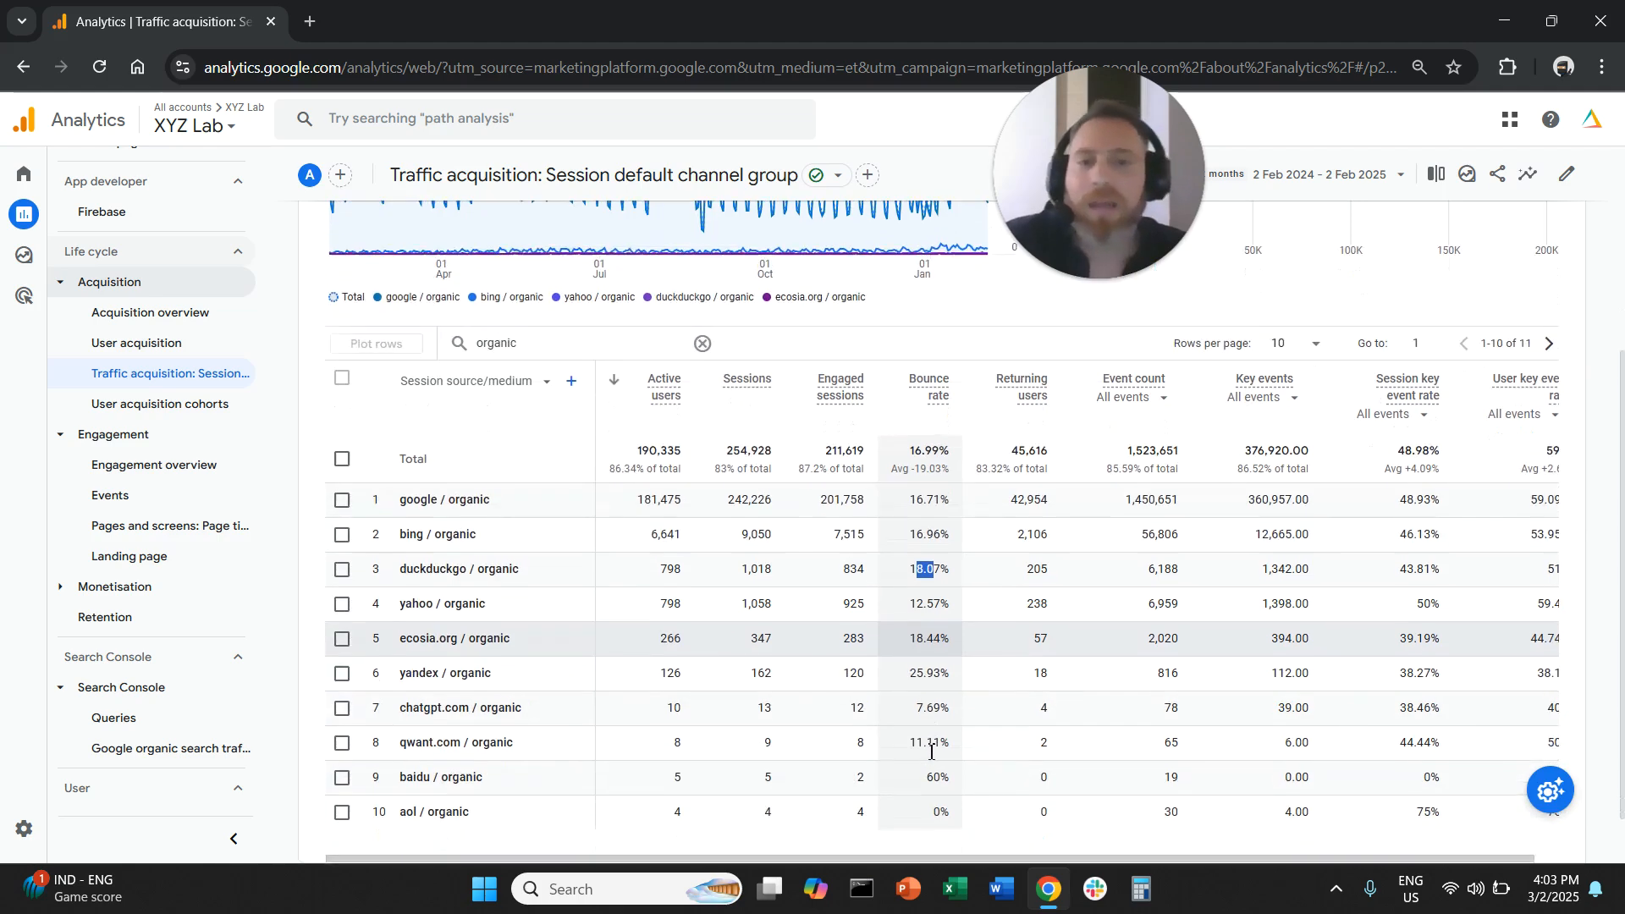
scroll(935, 751, "up", 1)
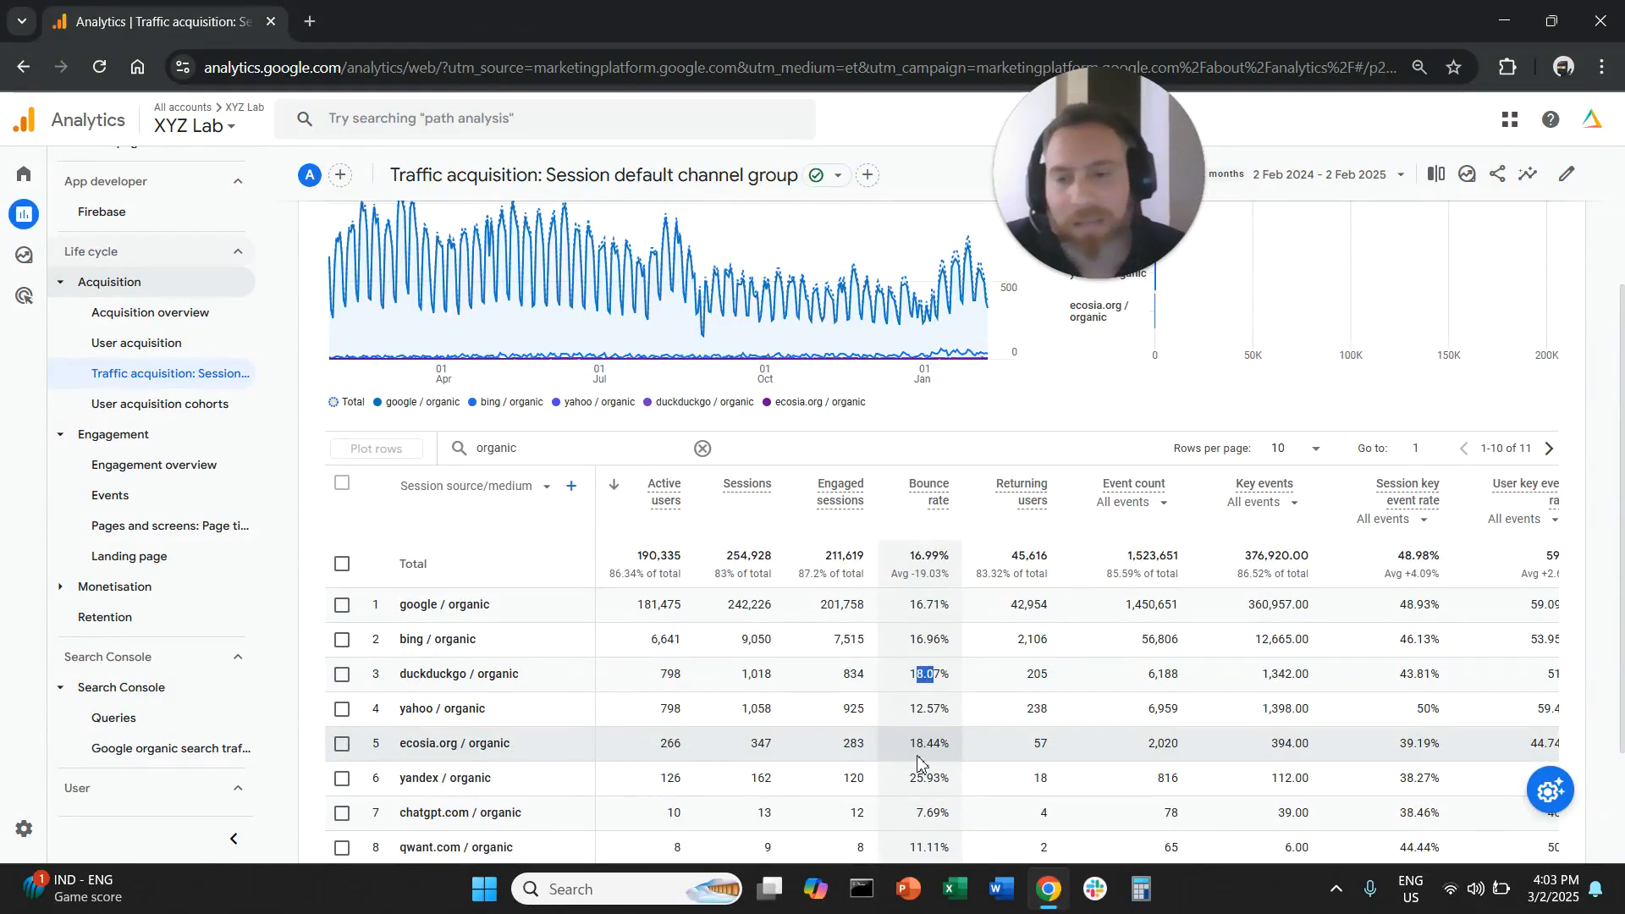
scroll(918, 762, "up", 2)
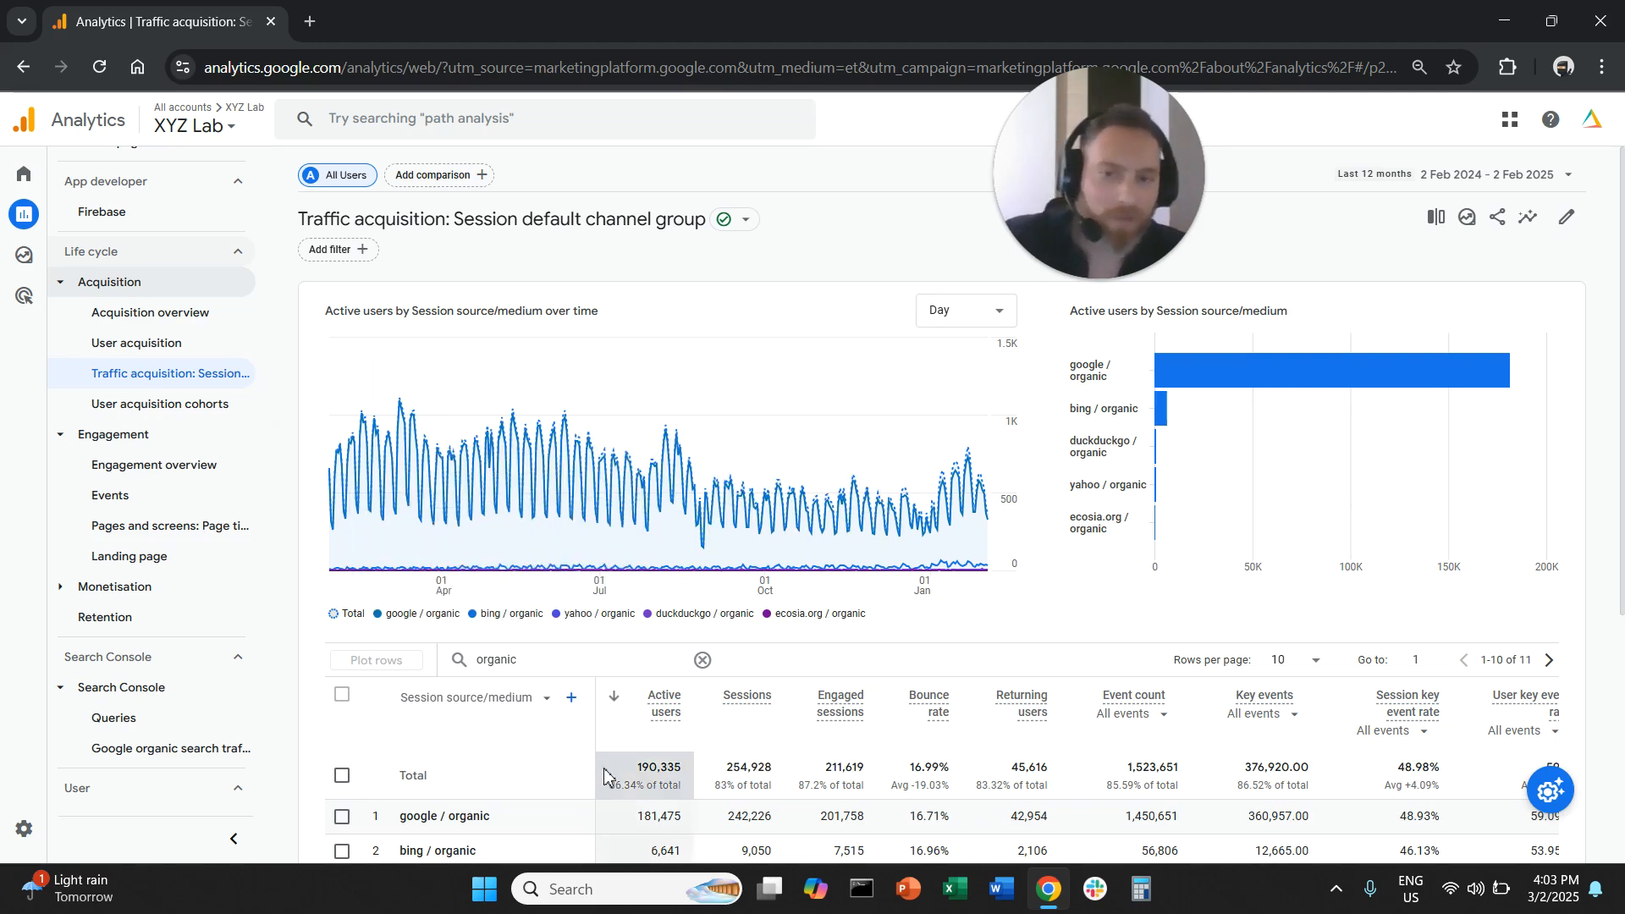
scroll(592, 745, "down", 3)
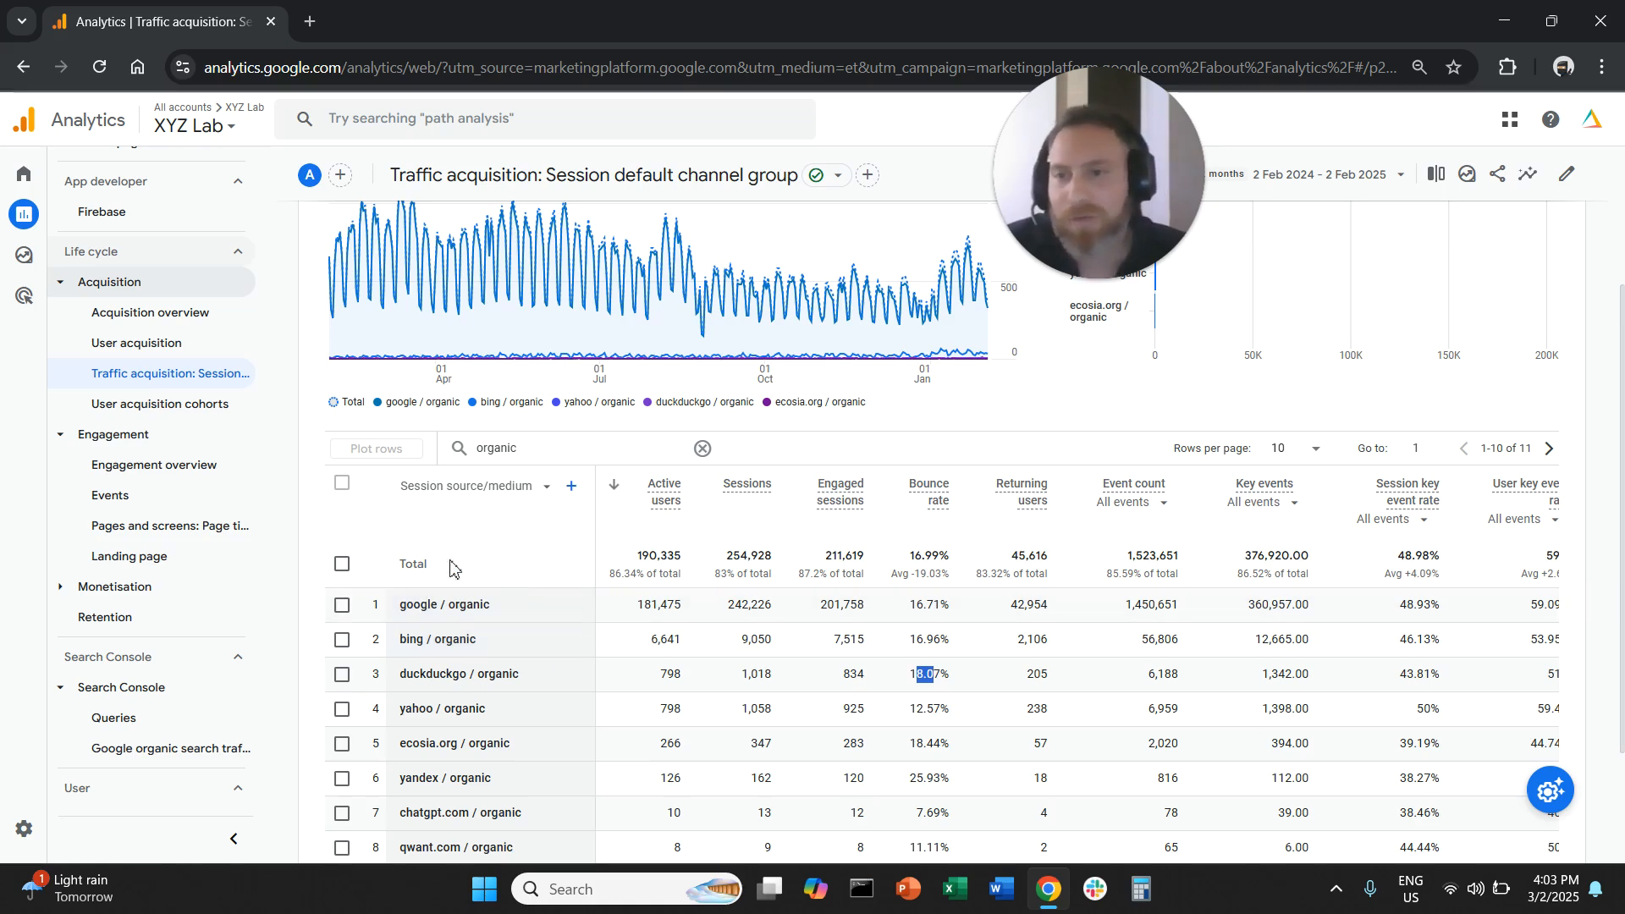
- Open the Landing page report under Engagement and view its table of landing pages
left_click(250, 555)
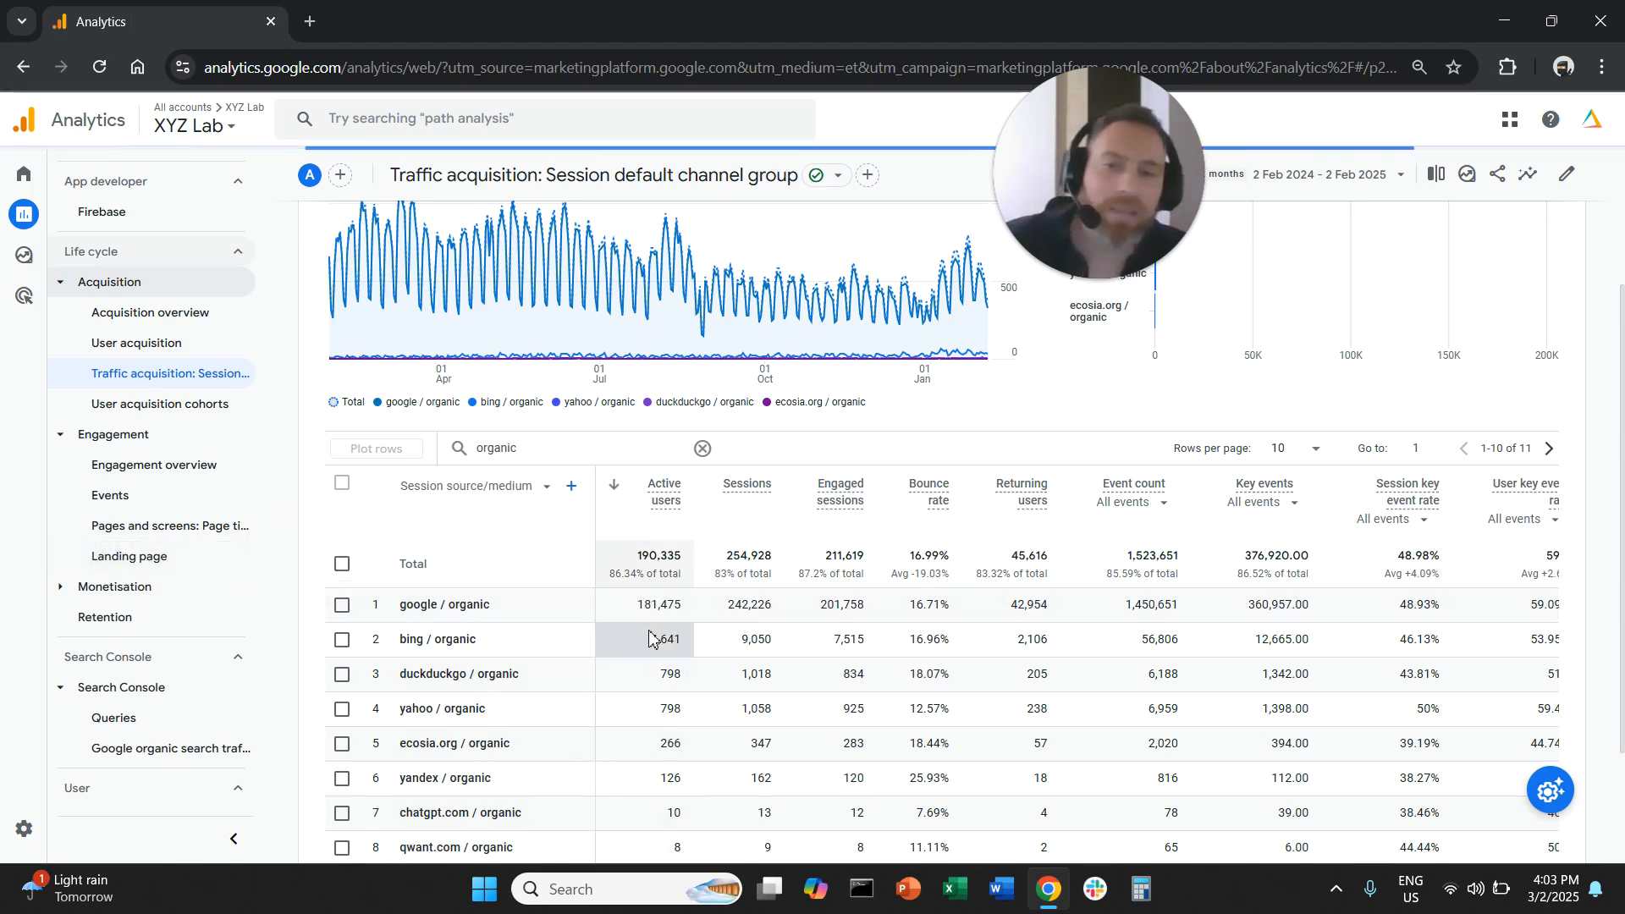
scroll(627, 724, "down", 3)
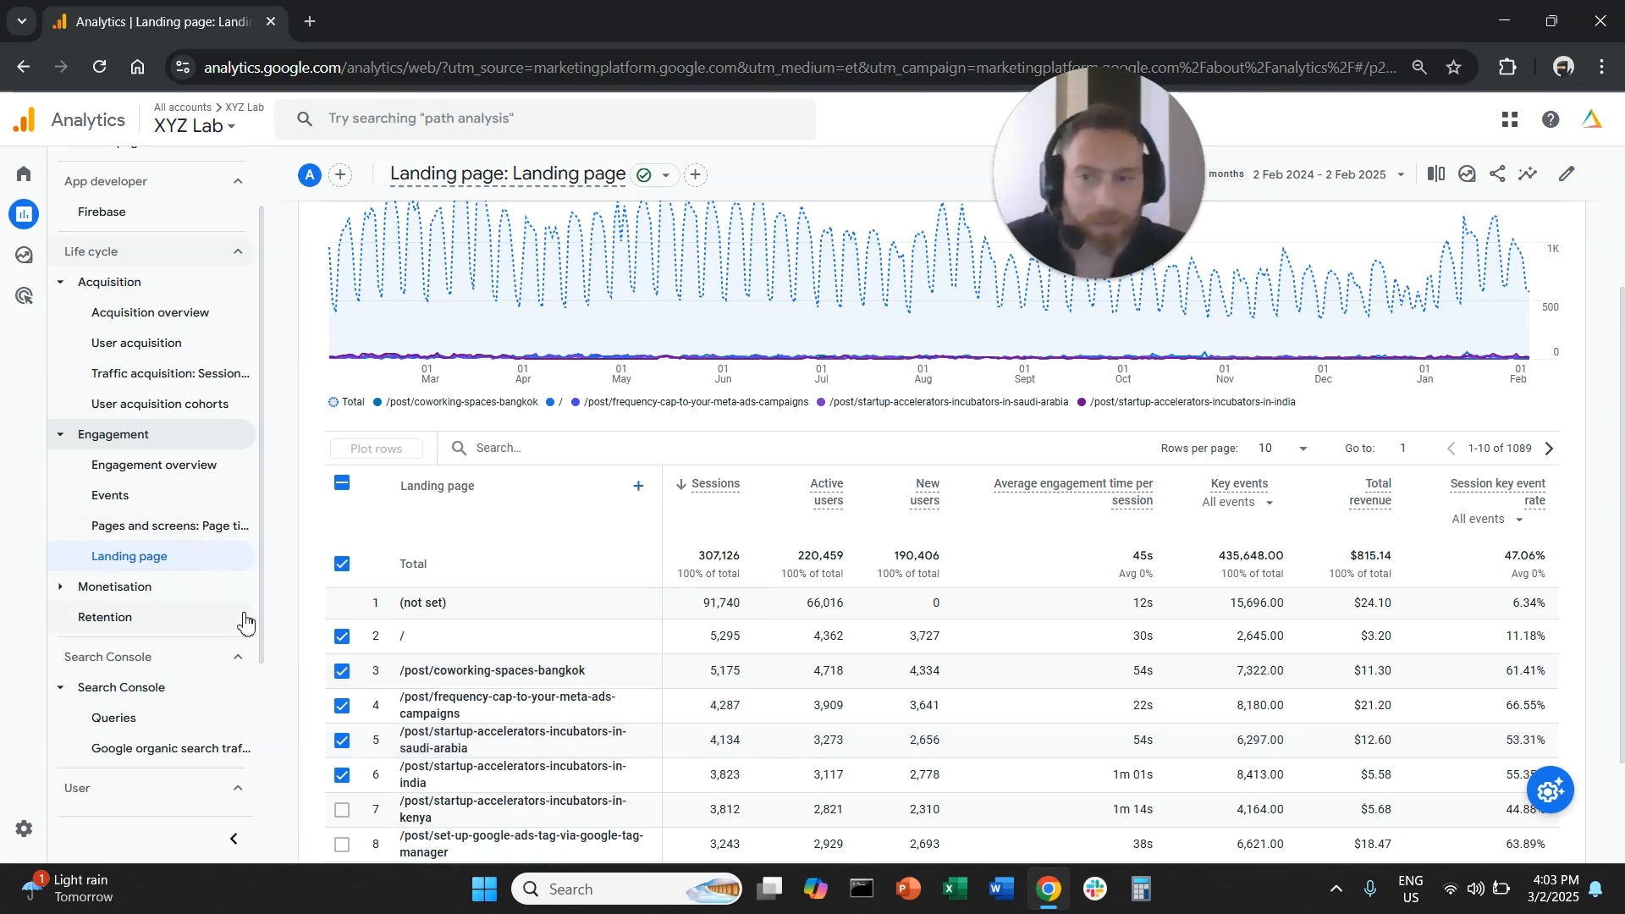
- View the country table in the Demographic details report and the browser table in the Tech details report
scroll(237, 626, "down", 3)
left_click(195, 675)
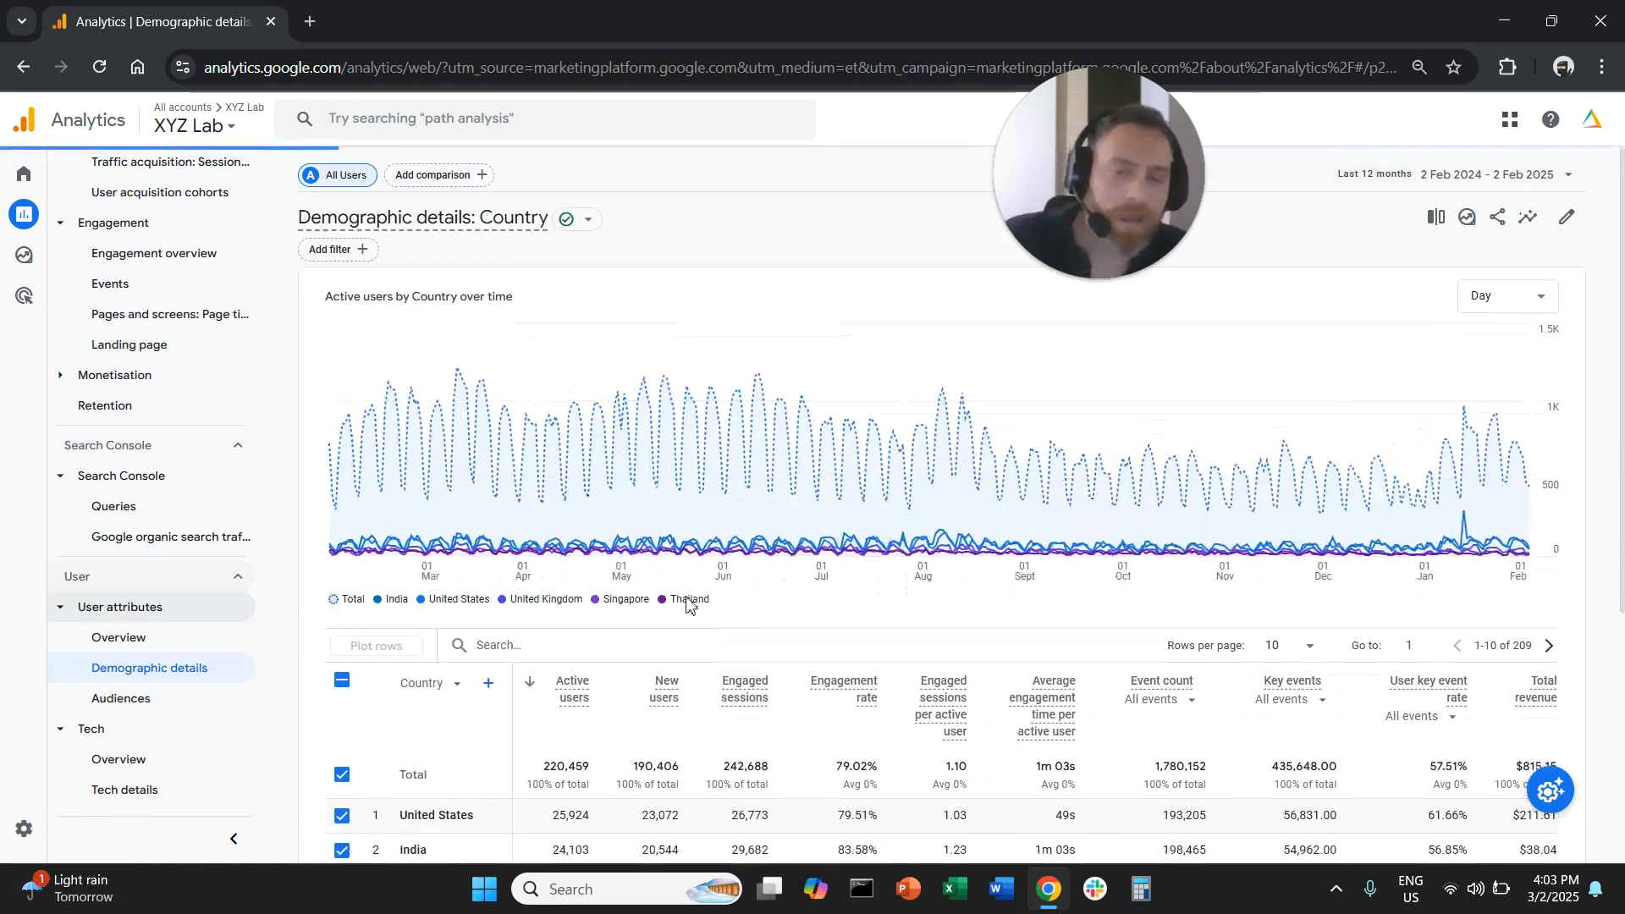
scroll(686, 599, "down", 3)
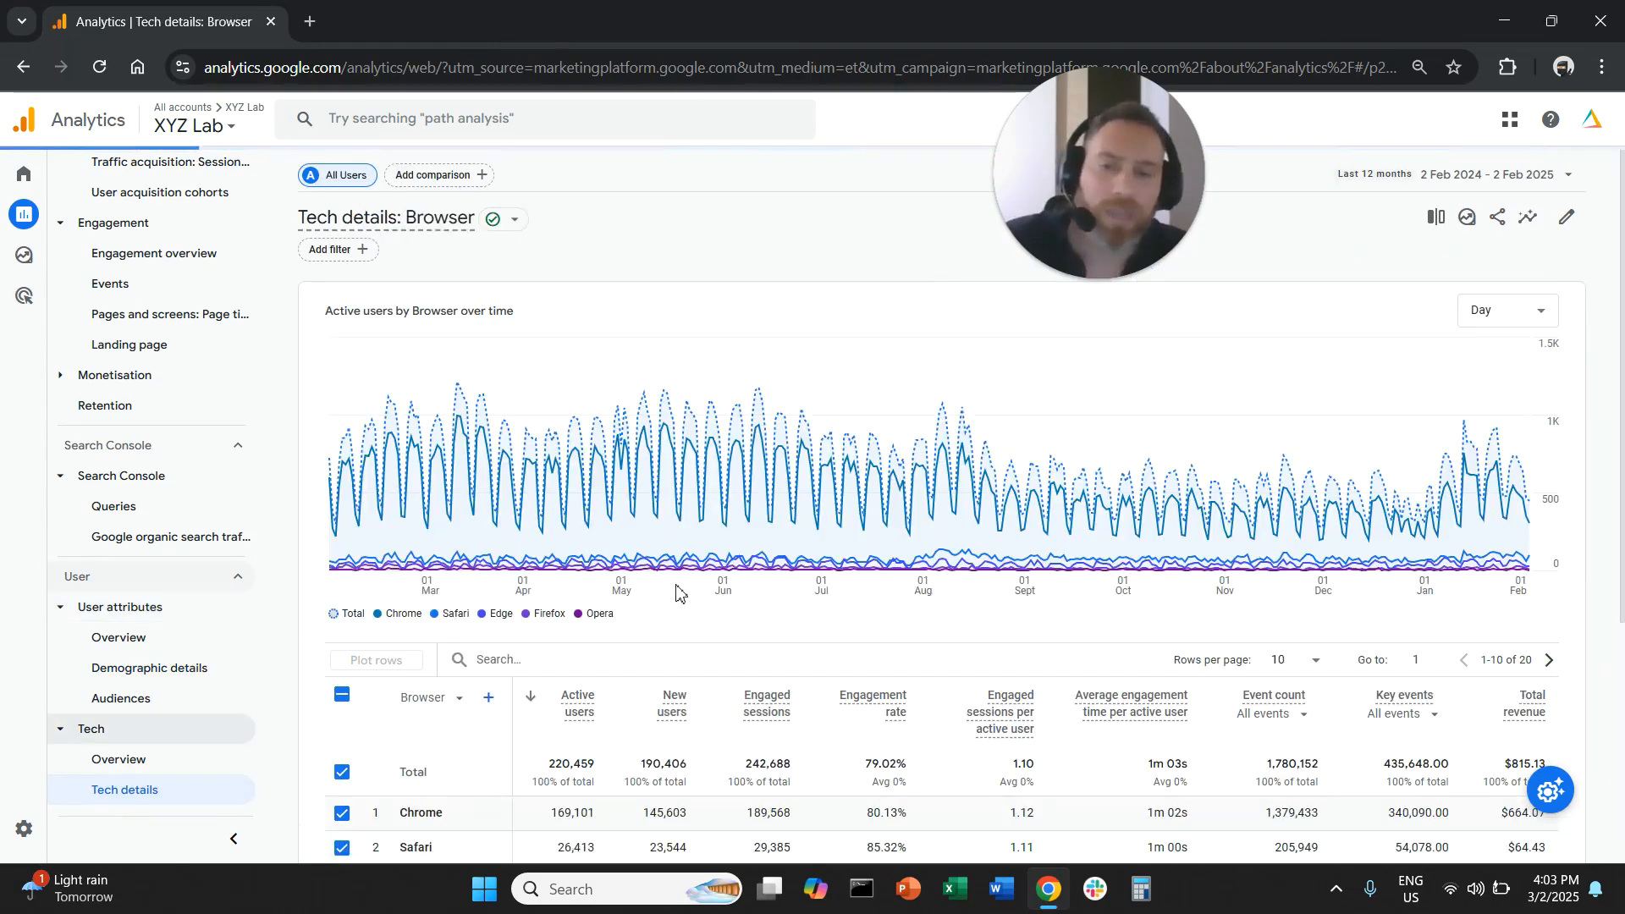
scroll(677, 591, "down", 3)
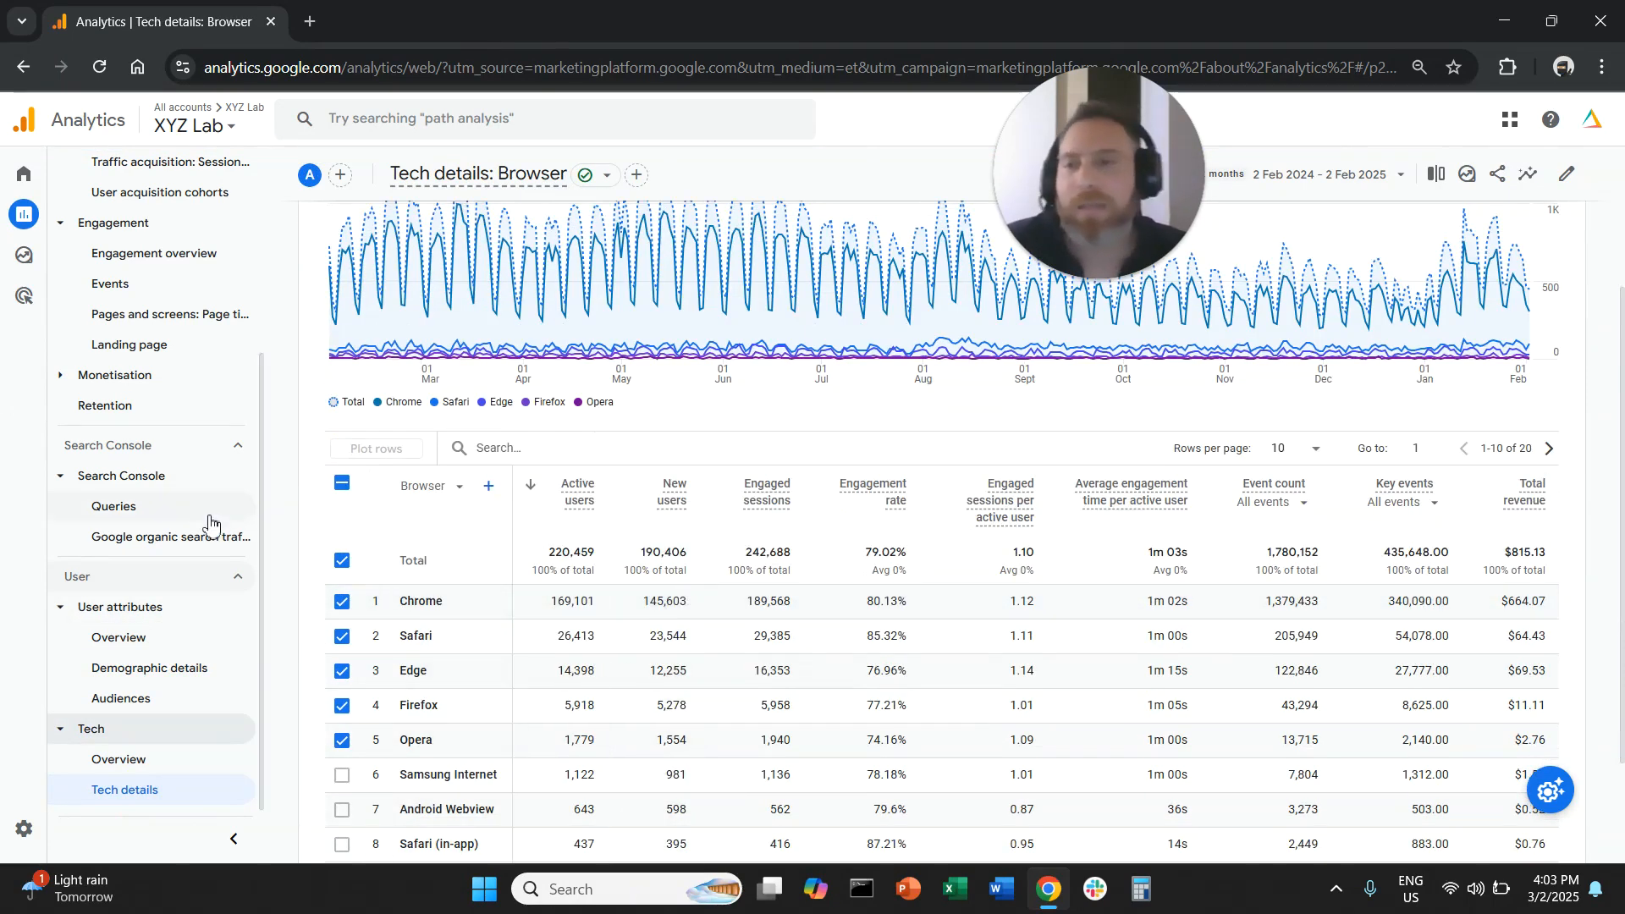
scroll(217, 529, "up", 3)
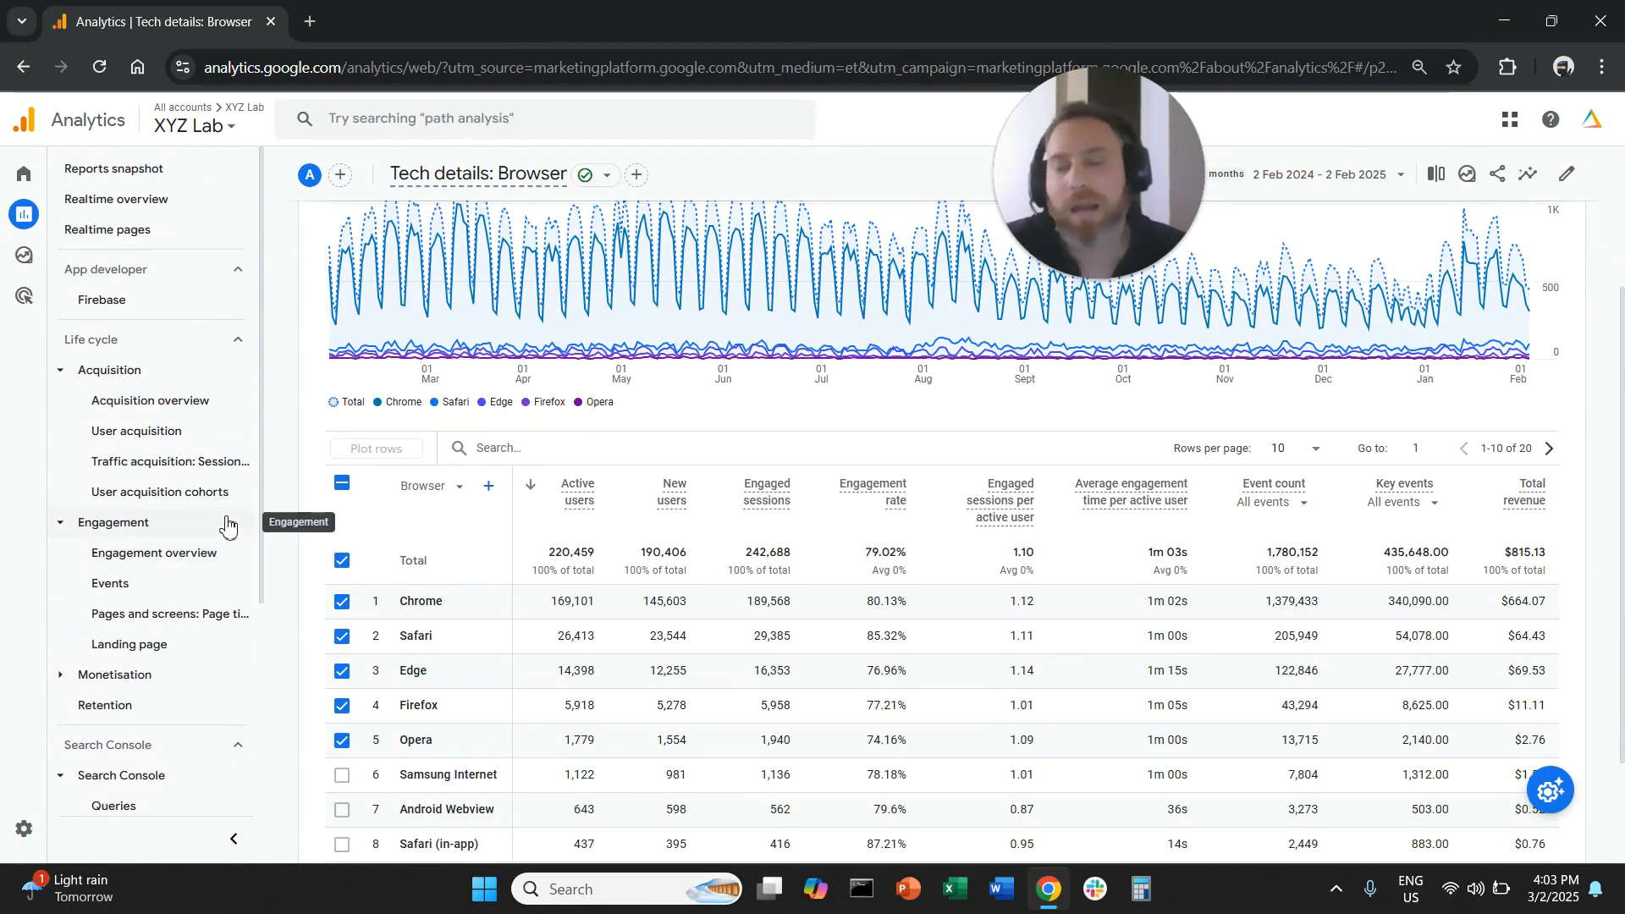